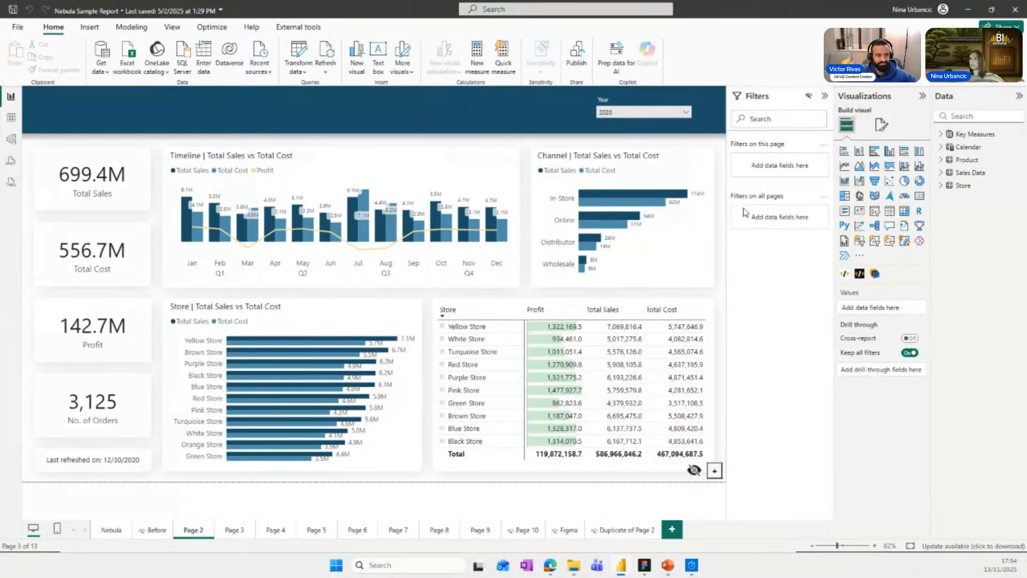
# Display the page's layer list and toggle the Nebula by BI Samurai background off and on to compare the report.
pyautogui.click(172, 27)
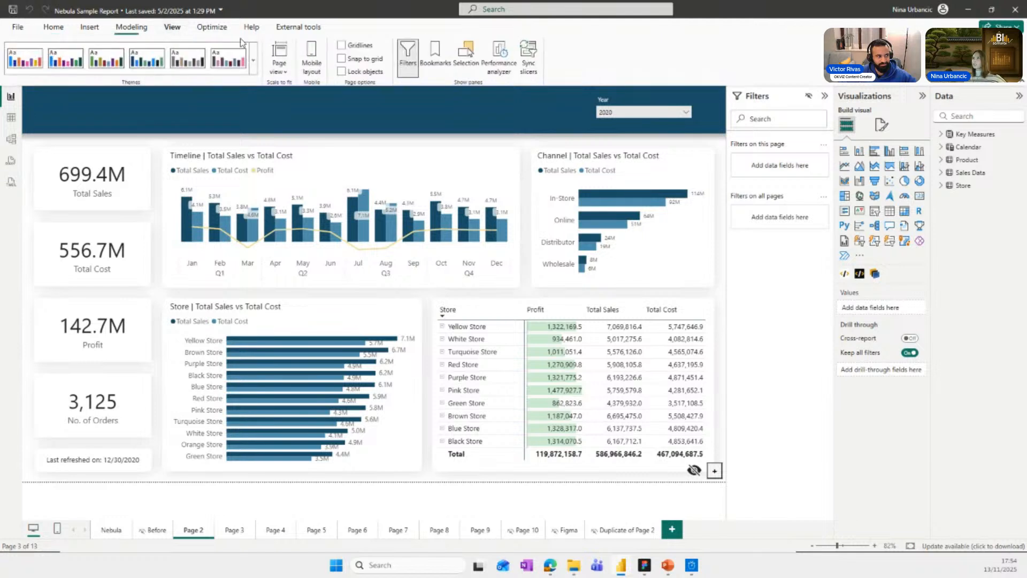
pyautogui.click(465, 56)
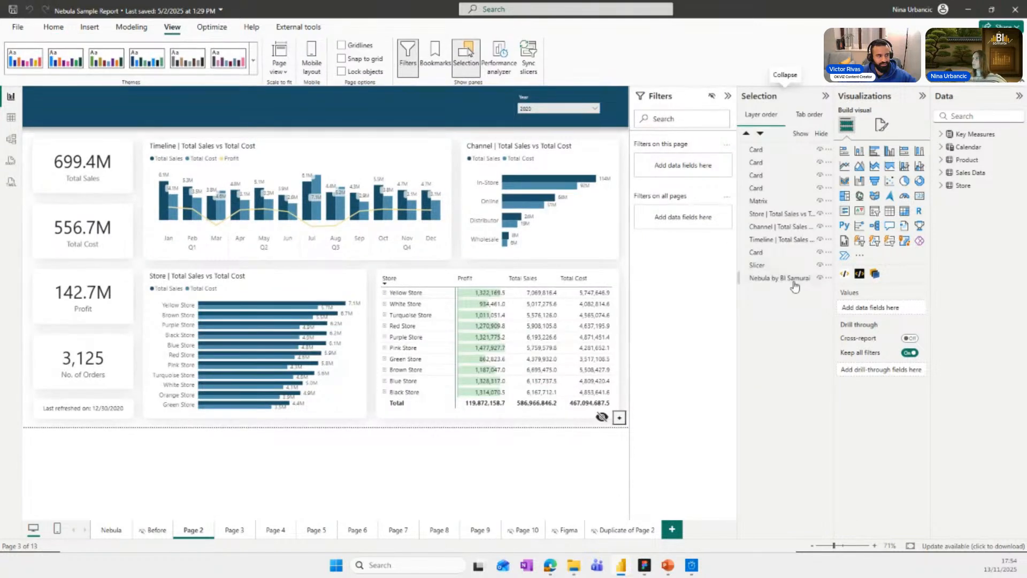
pyautogui.click(819, 279)
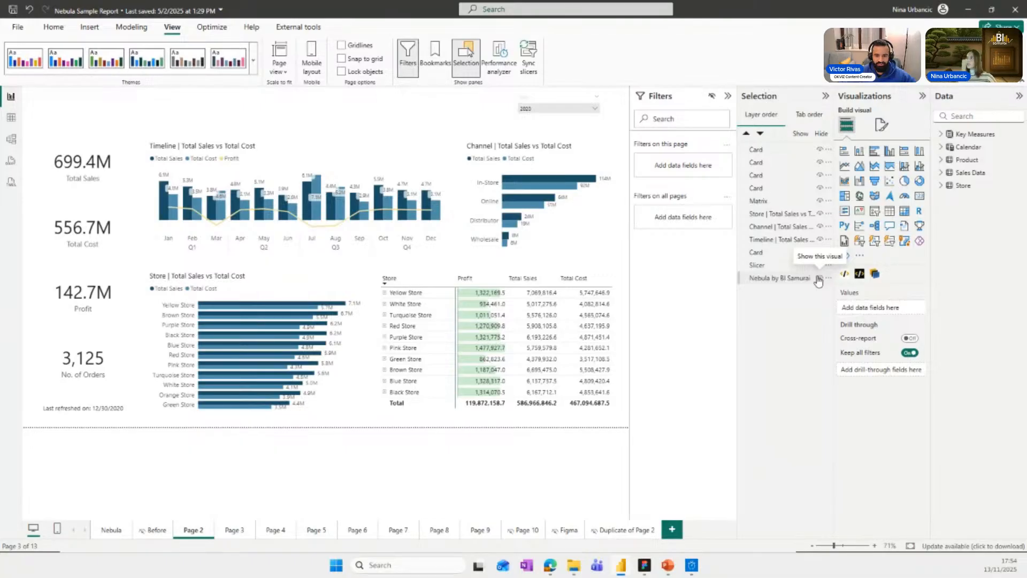
pyautogui.click(818, 278)
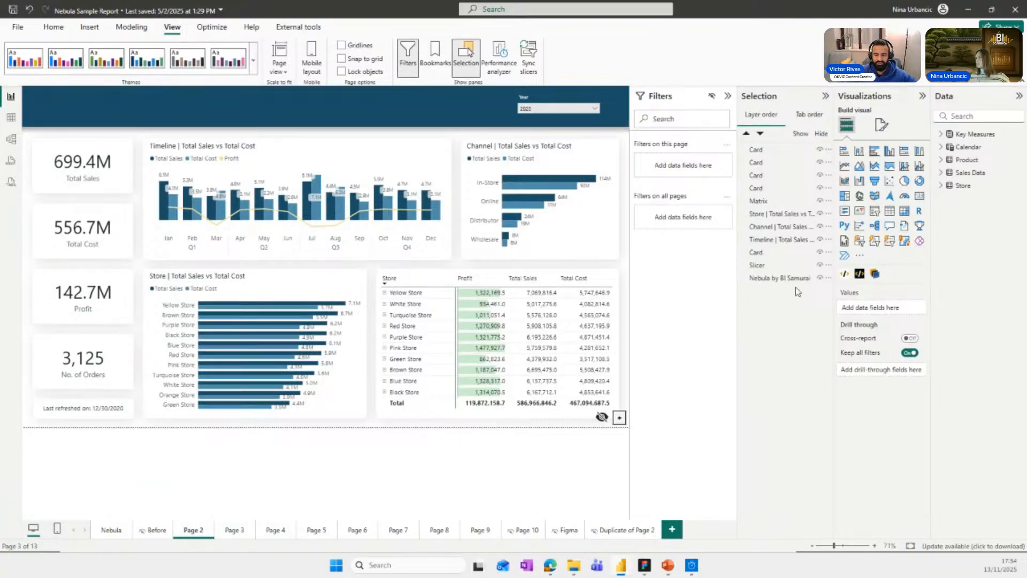
# Search the Power BI visuals store for "nebula".
pyautogui.click(860, 258)
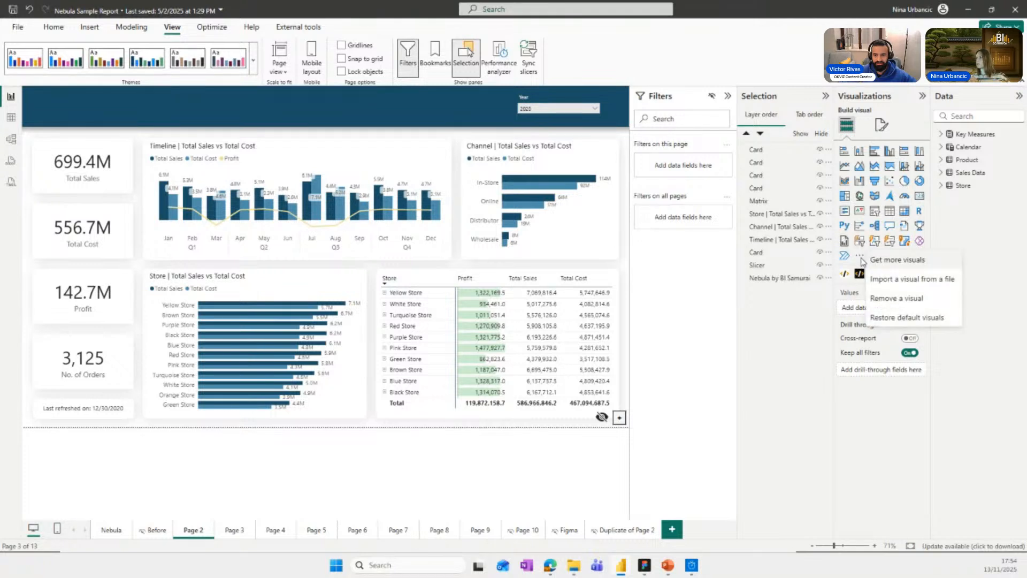
pyautogui.click(886, 263)
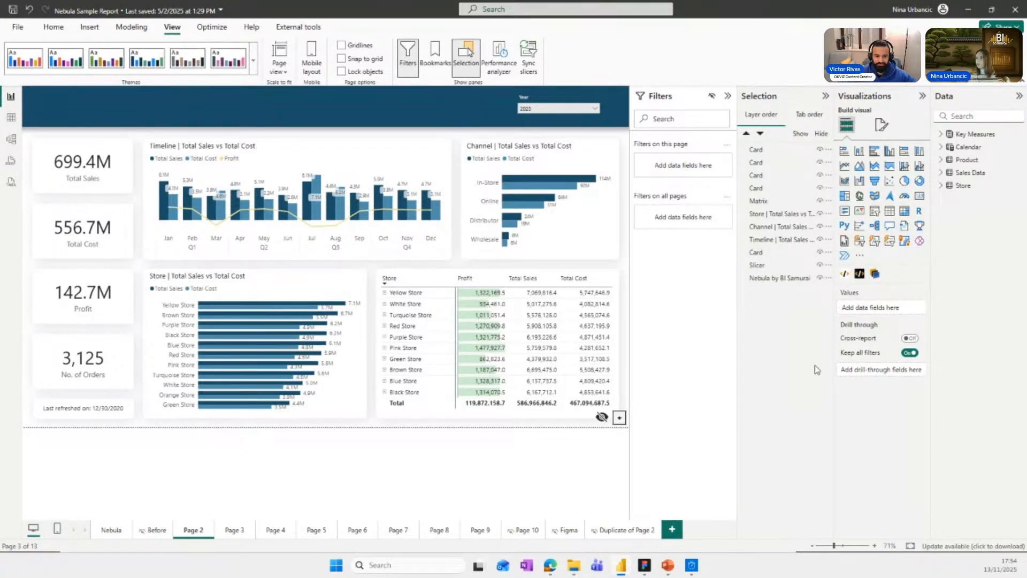
pyautogui.click(861, 258)
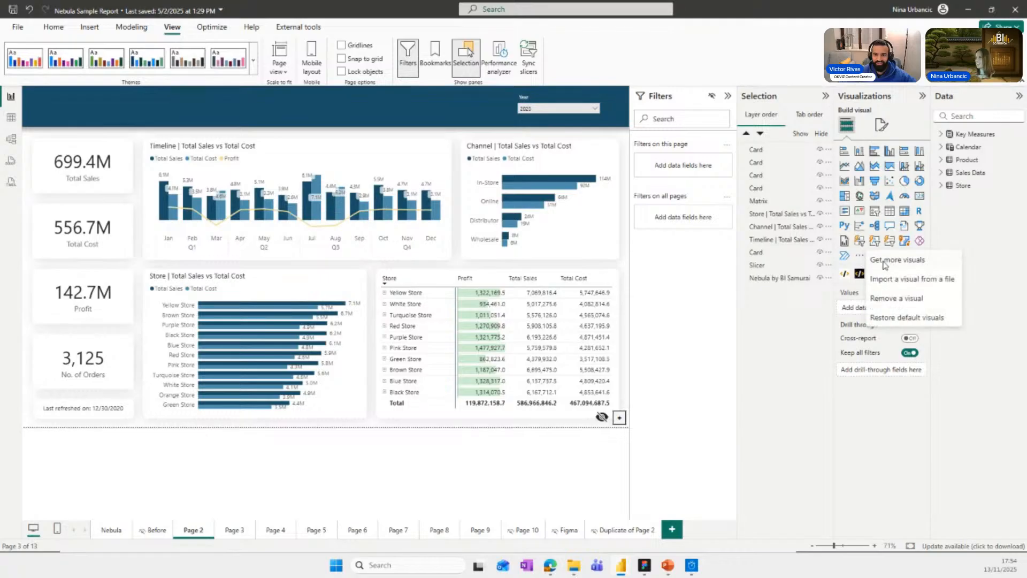
pyautogui.click(880, 259)
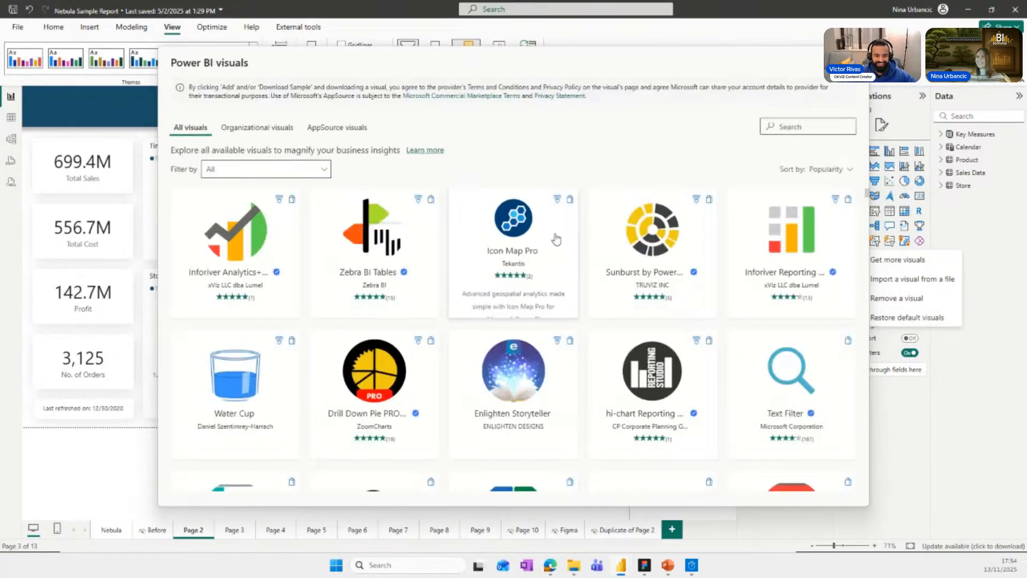
pyautogui.click(795, 127)
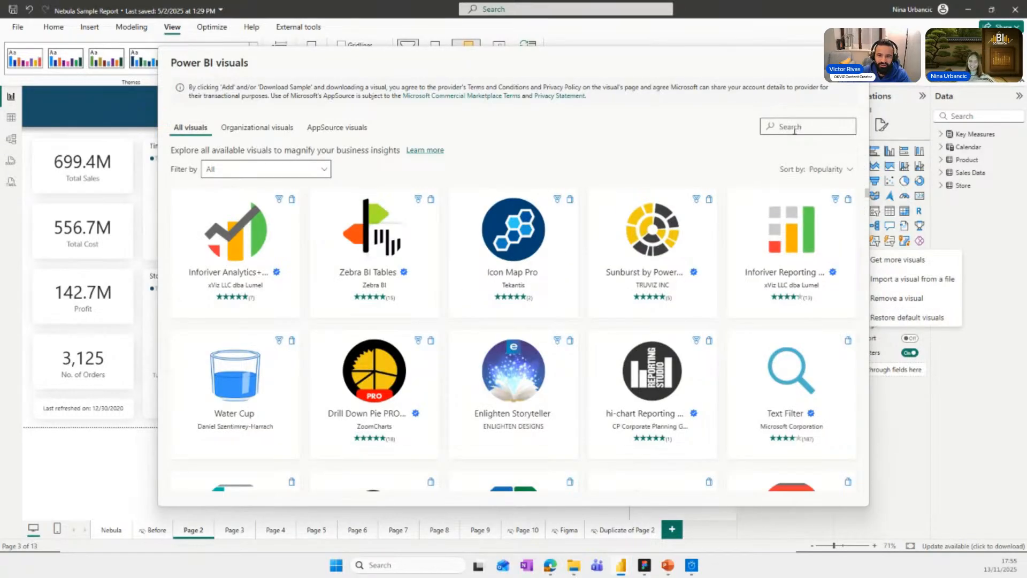
pyautogui.write('nebula')
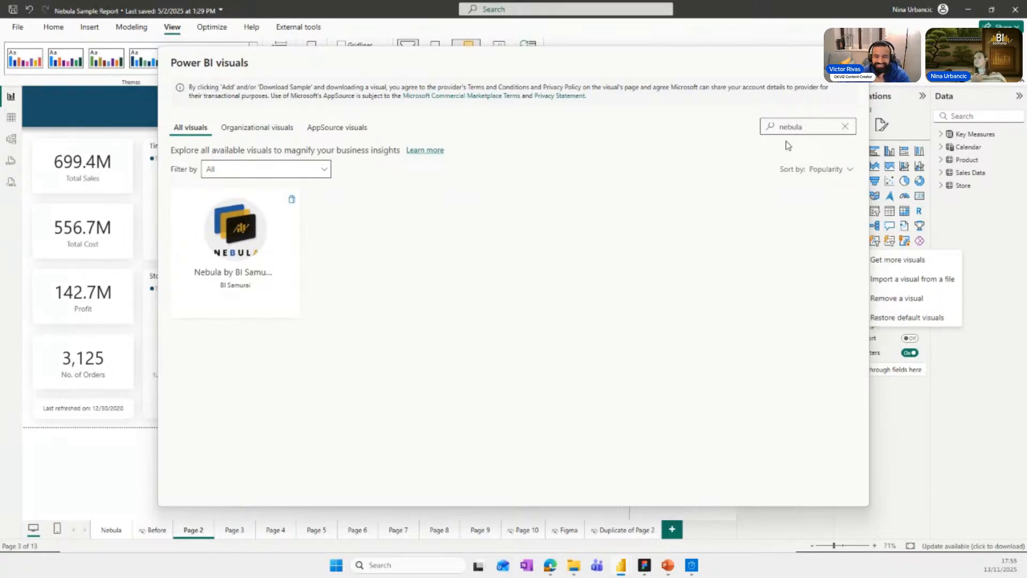
# Add Nebula by BI Samurai from the store, updating the report's existing copy to version 1.0.0.3.
pyautogui.click(236, 242)
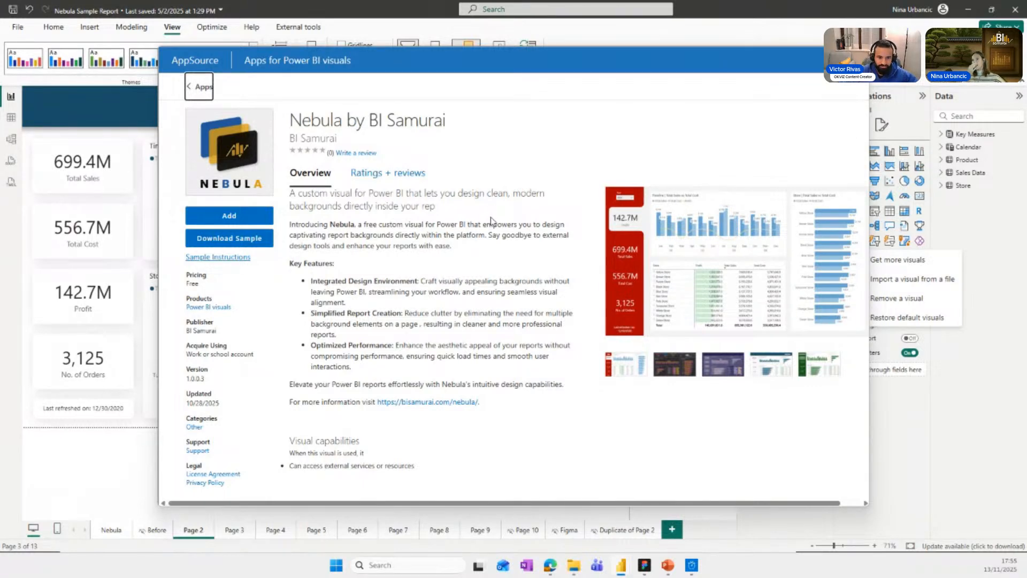
pyautogui.click(223, 216)
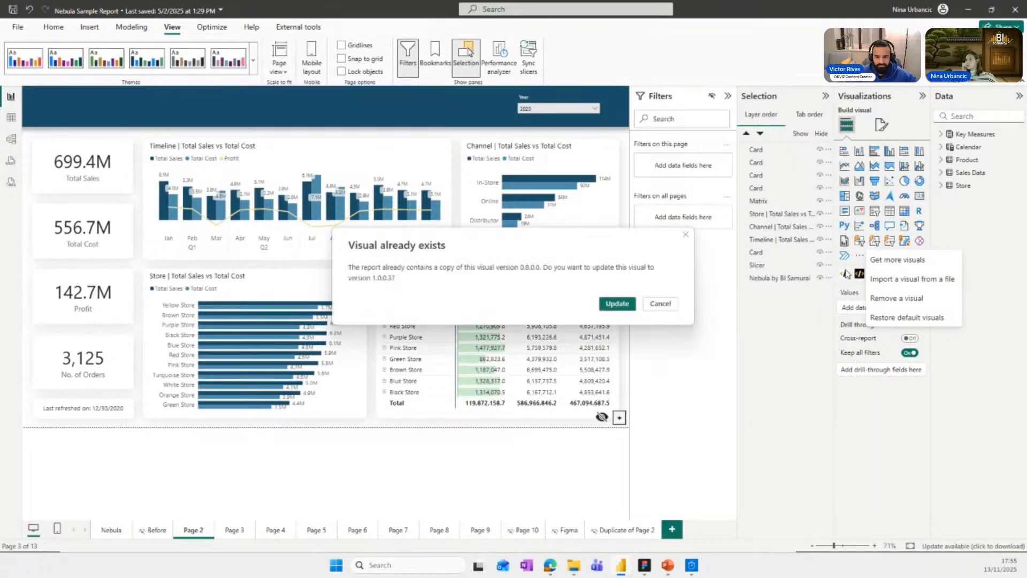
pyautogui.click(623, 303)
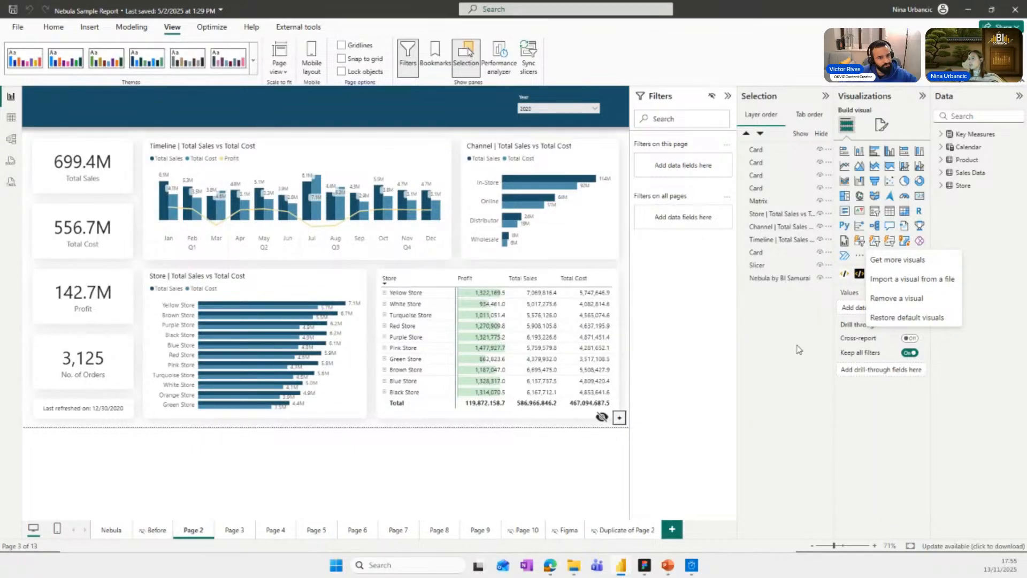
pyautogui.click(609, 302)
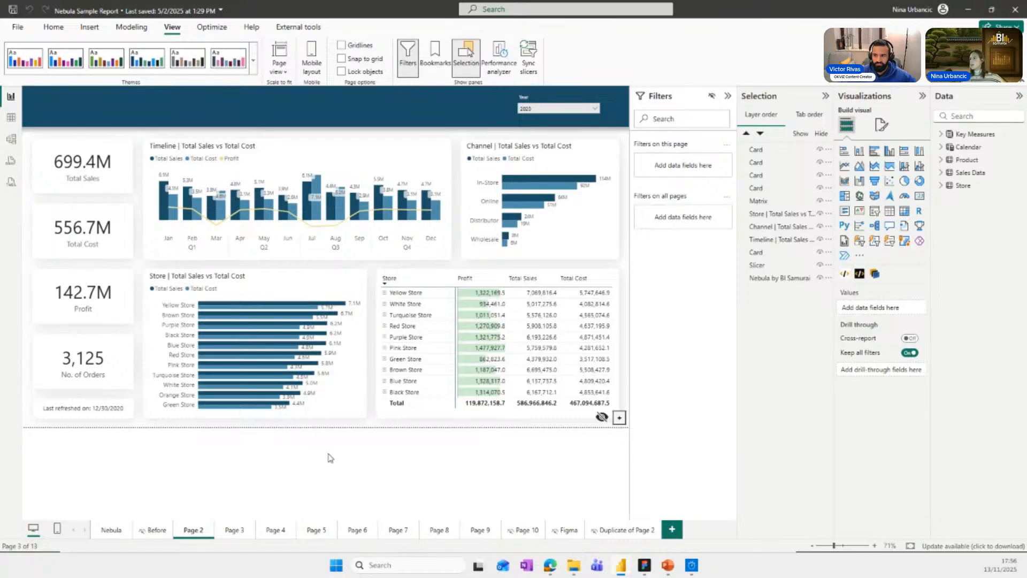
# Create a new report page and insert a Nebula visual enlarged to the page's right and bottom edges.
pyautogui.click(672, 529)
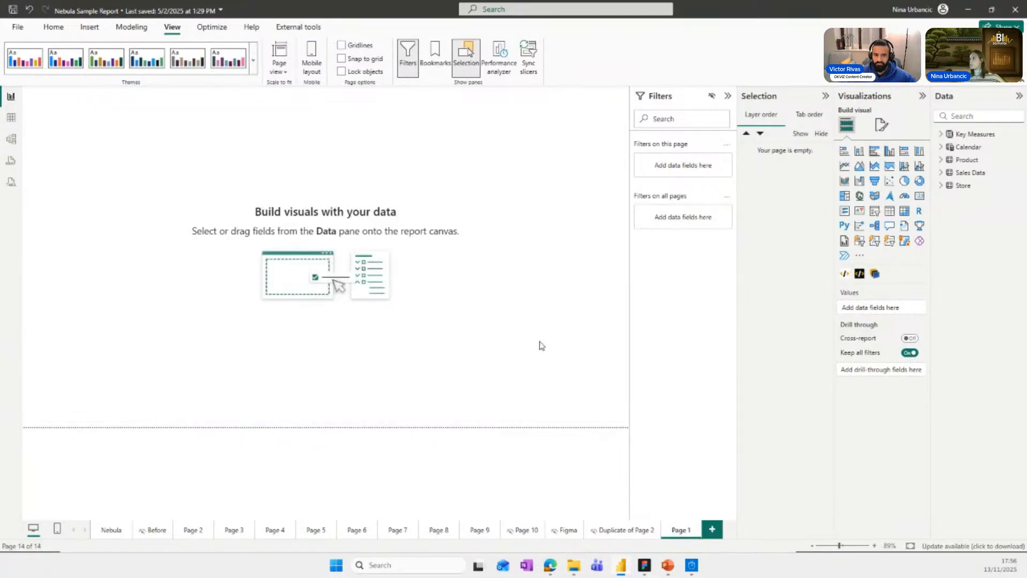
pyautogui.click(874, 273)
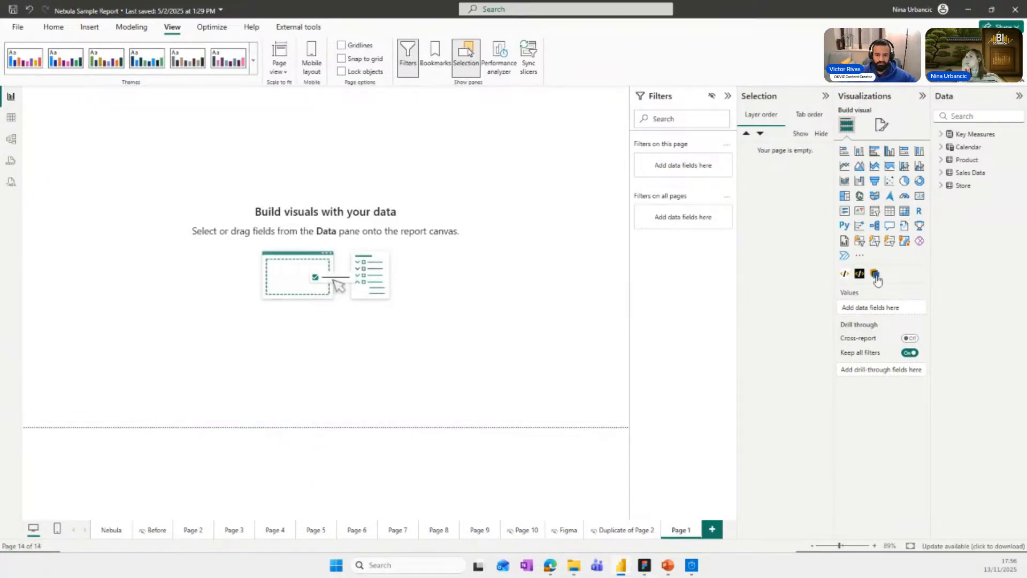
pyautogui.moveTo(157, 216); pyautogui.dragTo(509, 407)
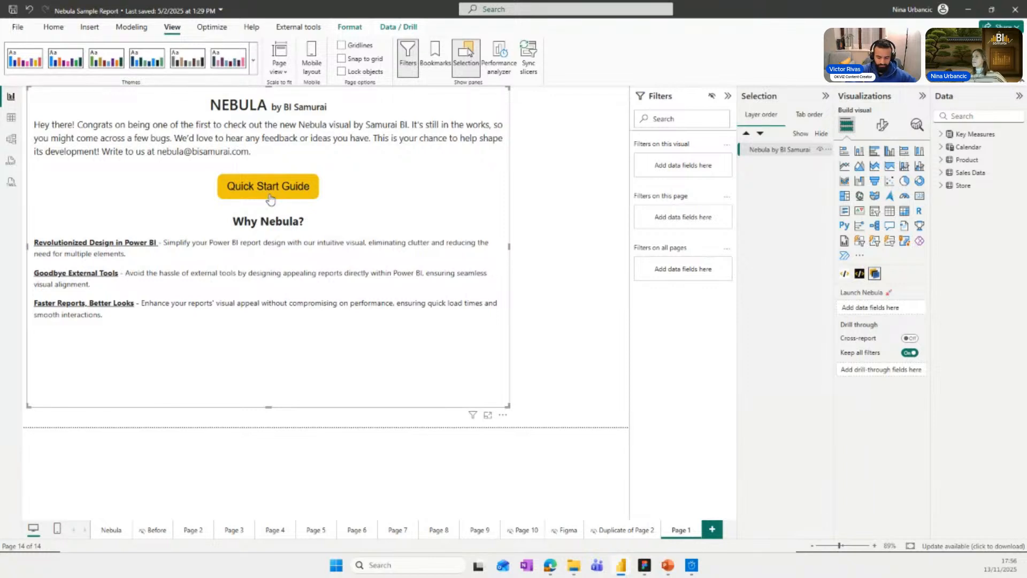
pyautogui.moveTo(508, 406); pyautogui.dragTo(632, 428)
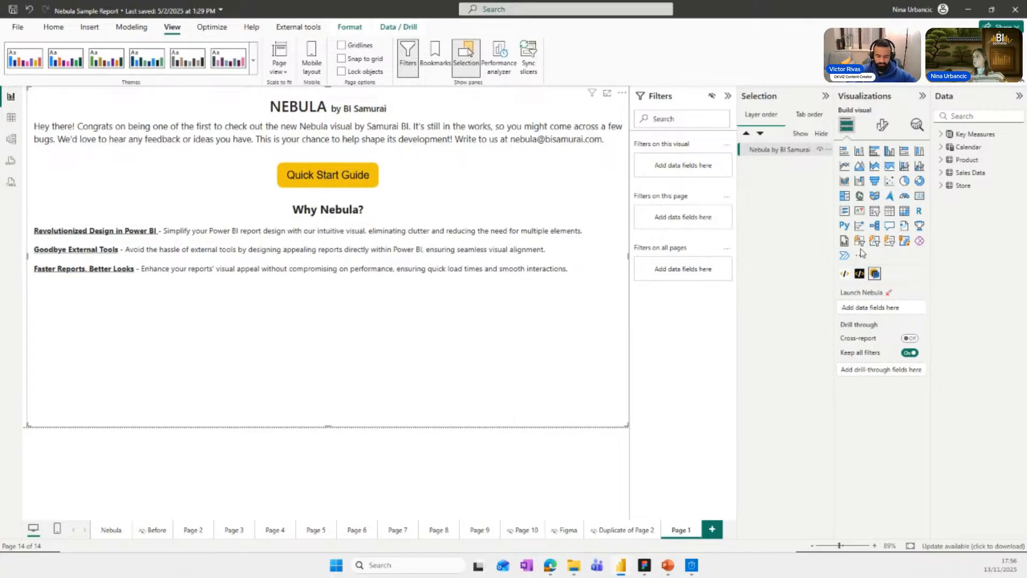
# Assign the Last refresh tooltip measure to Launch Nebula and stretch the visual to the page's left edge.
pyautogui.click(941, 135)
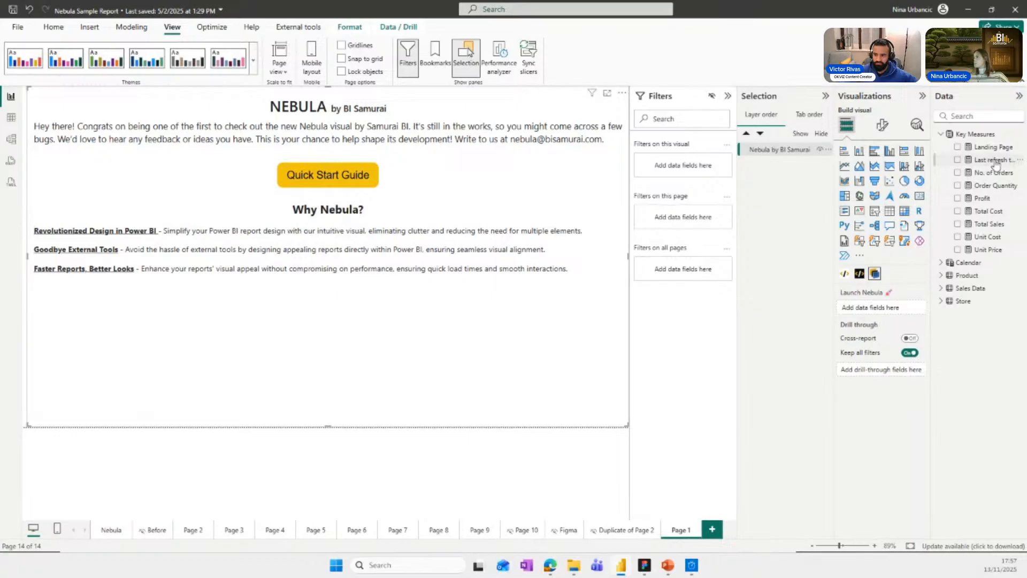
pyautogui.moveTo(997, 165); pyautogui.dragTo(905, 308)
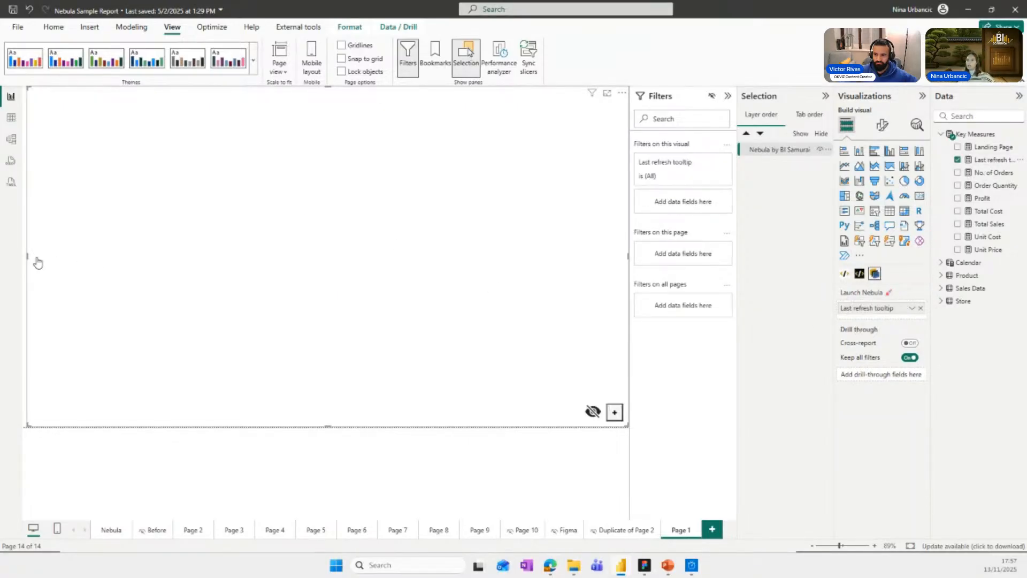
pyautogui.moveTo(25, 255); pyautogui.dragTo(21, 255)
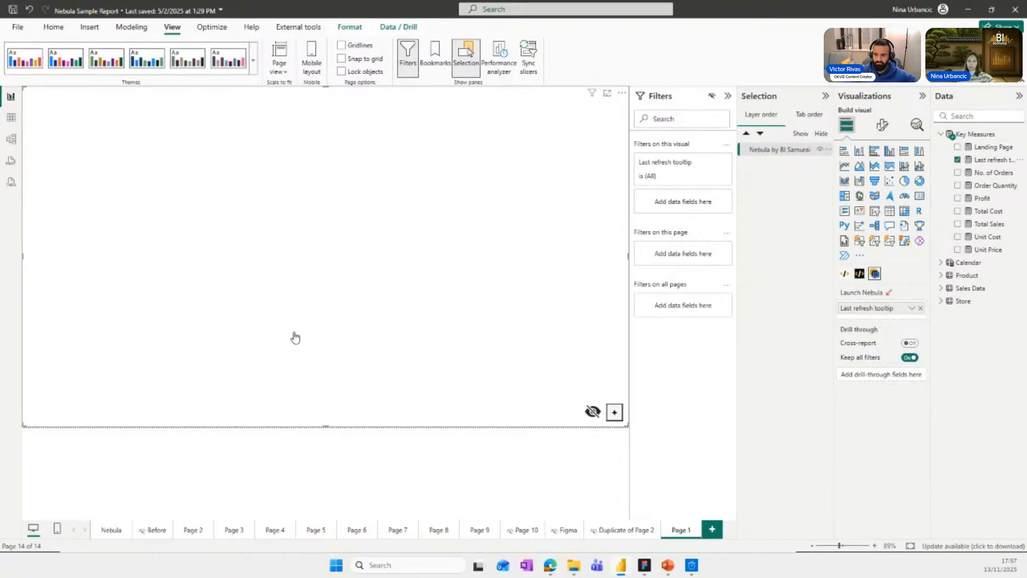
# Set the Nebula visual's top, right and bottom padding to 0 px.
pyautogui.click(880, 128)
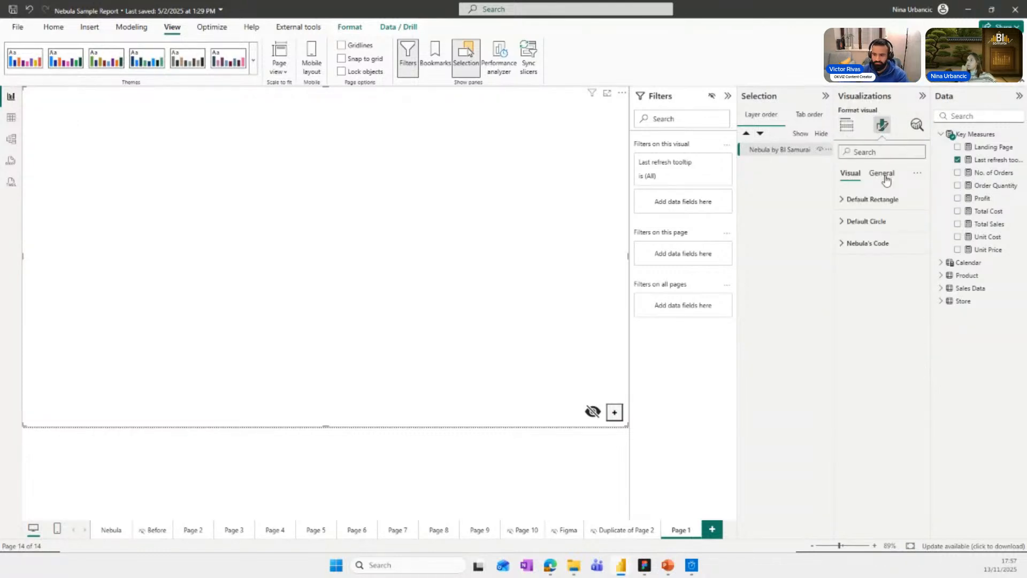
pyautogui.click(882, 174)
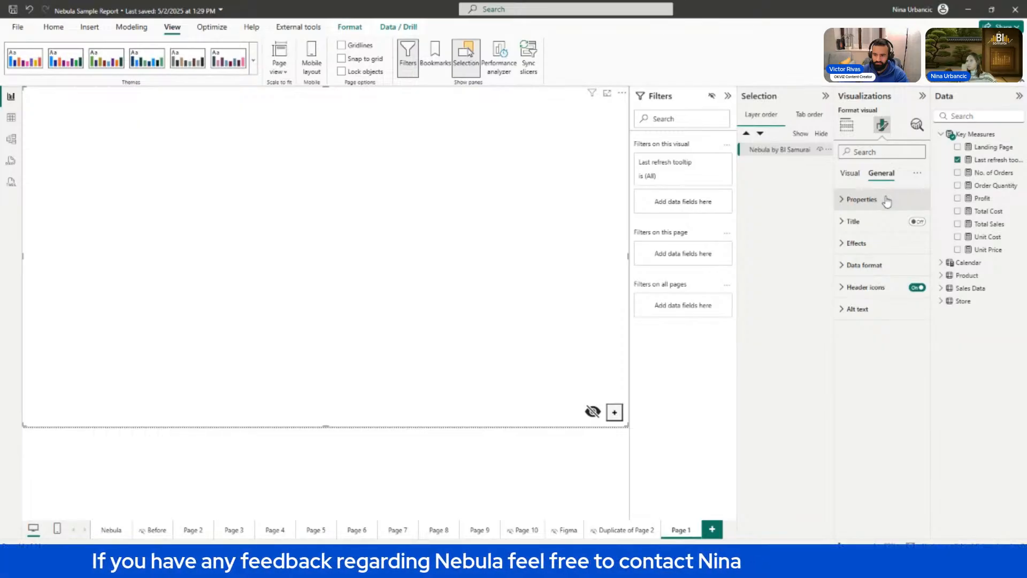
pyautogui.click(886, 200)
pyautogui.click(883, 352)
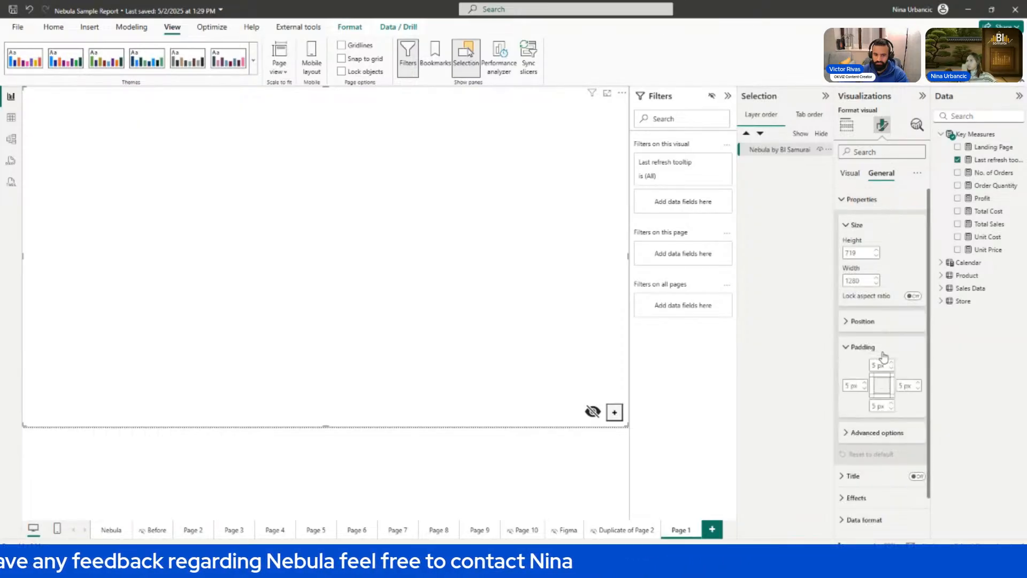
pyautogui.click(881, 366)
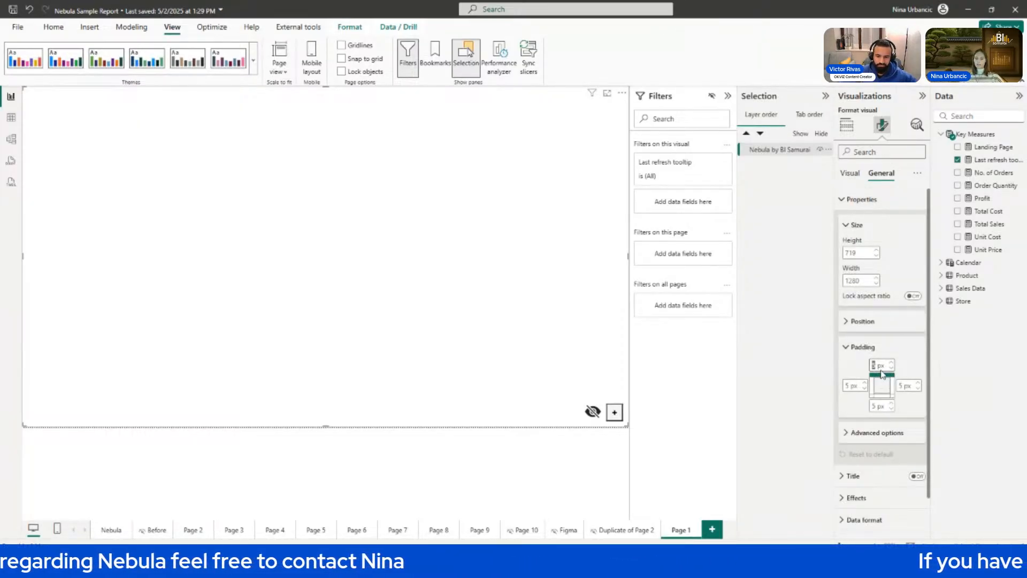
pyautogui.write('0')
pyautogui.click(904, 386)
pyautogui.write('0')
pyautogui.click(880, 406)
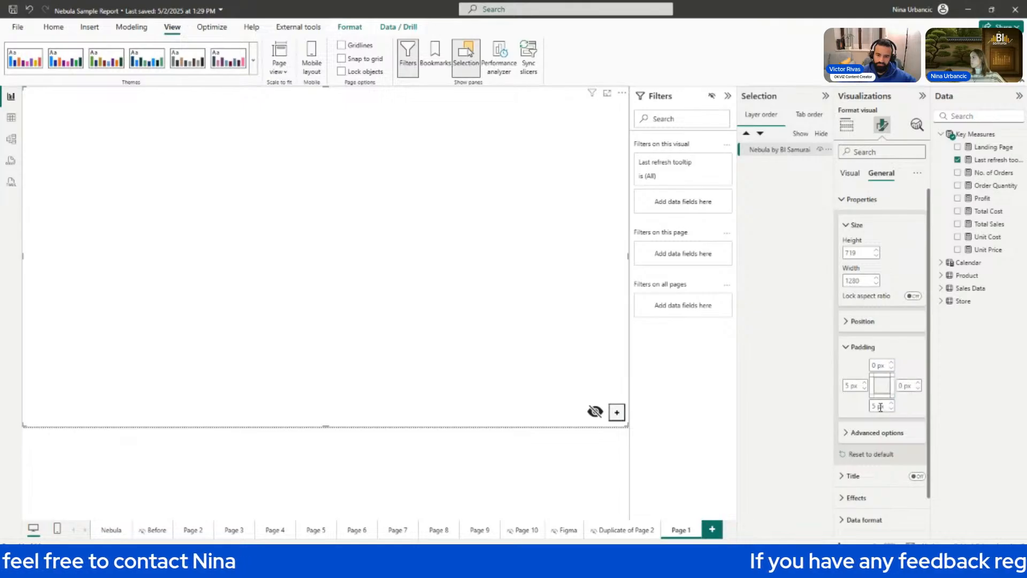
pyautogui.write('0')
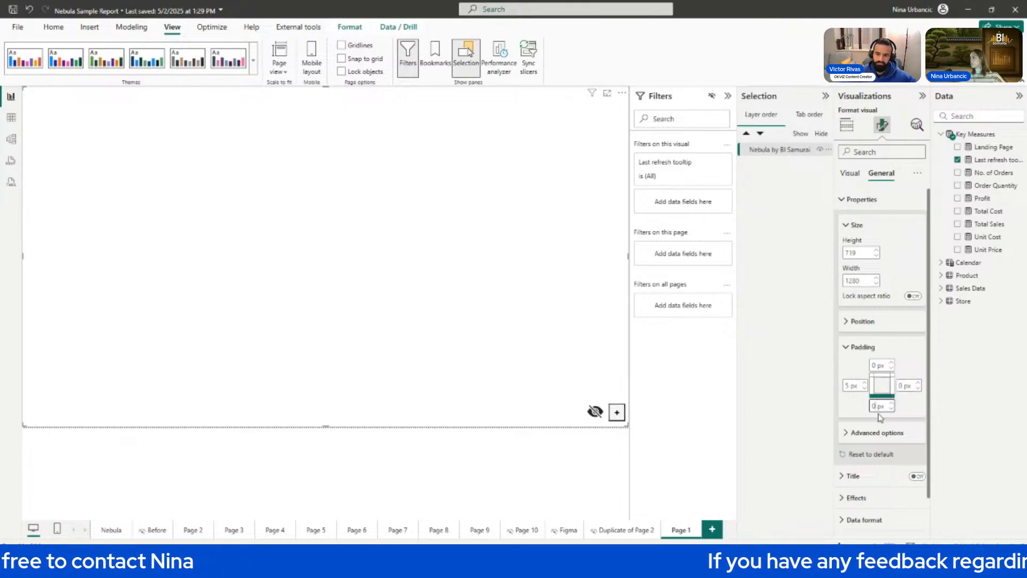
# Add a rectangle to the Nebula canvas and move it down along the canvas's left edge.
pyautogui.click(616, 415)
pyautogui.click(576, 378)
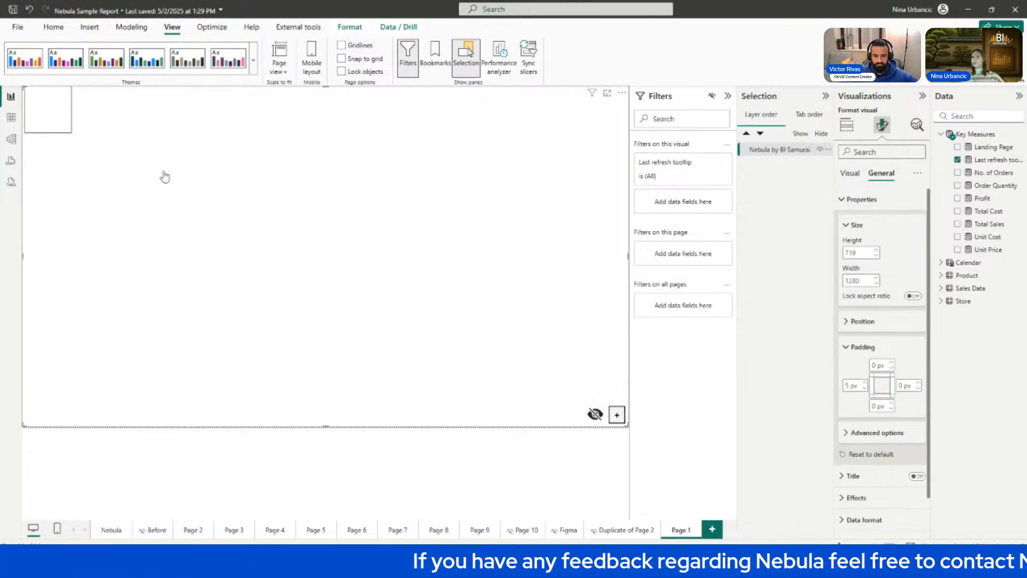
pyautogui.moveTo(57, 107); pyautogui.dragTo(30, 168)
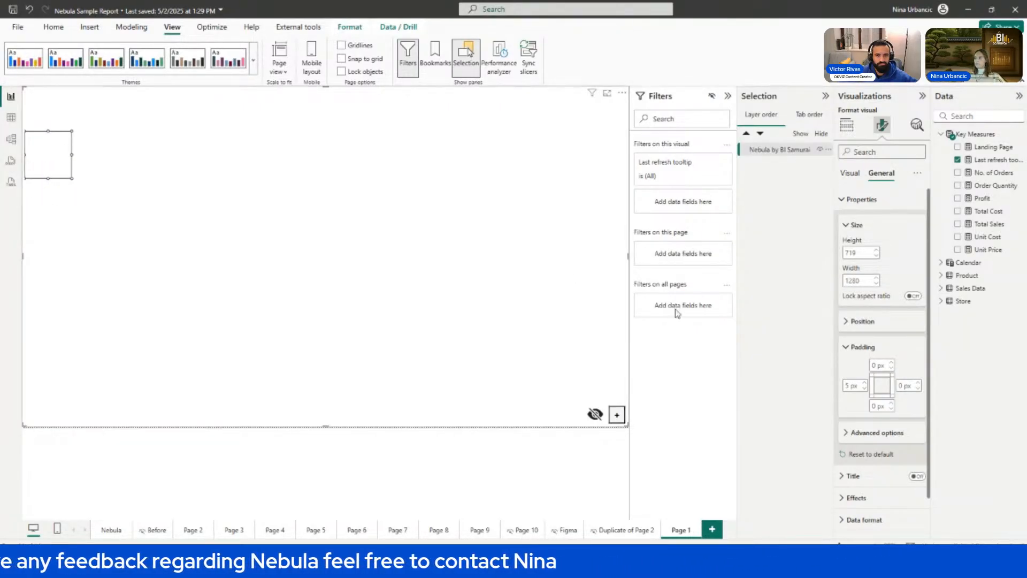
# Set the Nebula visual's left padding to 0 px and reposition the rectangle flush with the page's left edge.
pyautogui.click(854, 384)
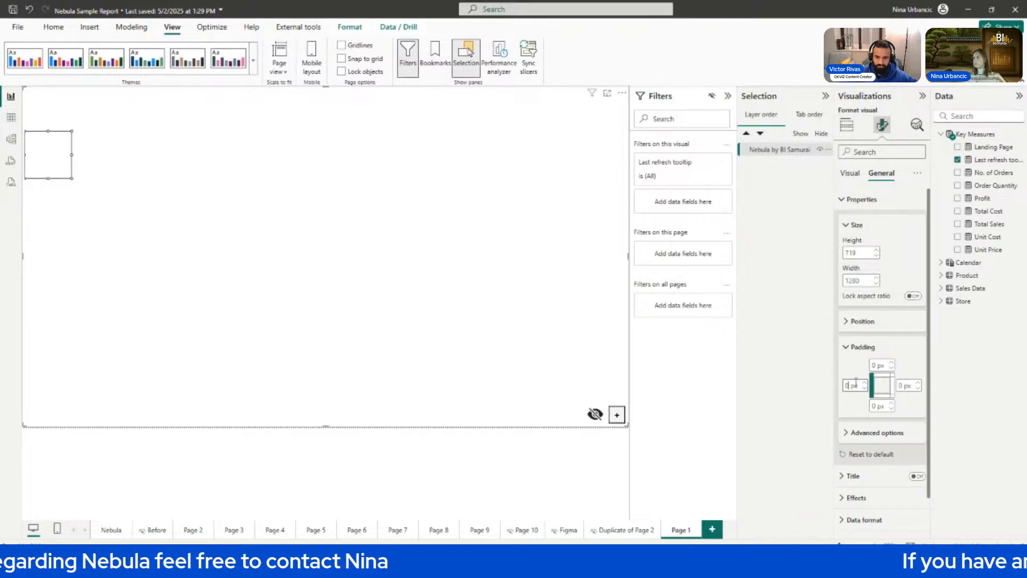
pyautogui.moveTo(46, 142); pyautogui.dragTo(40, 158)
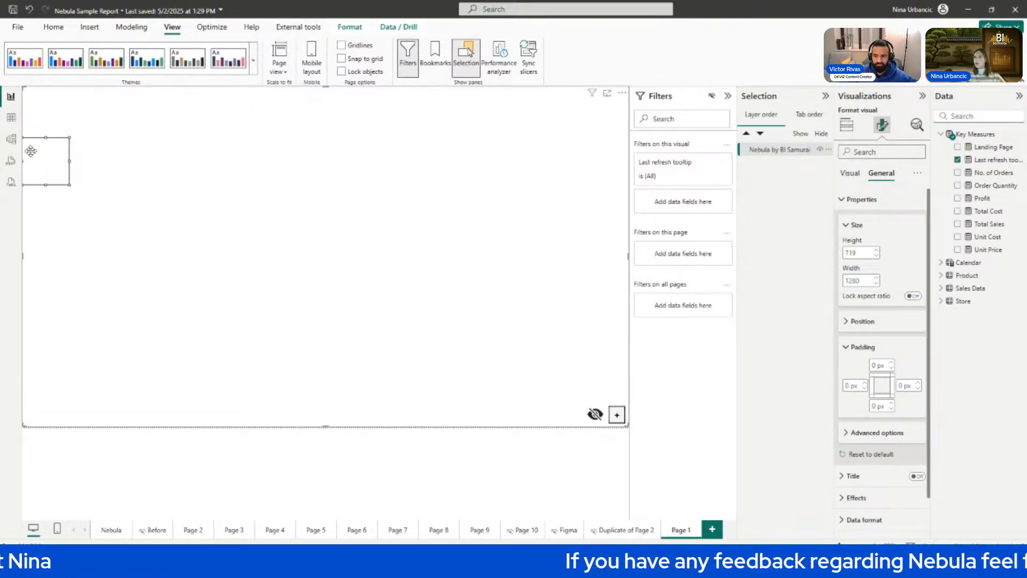
pyautogui.click(846, 385)
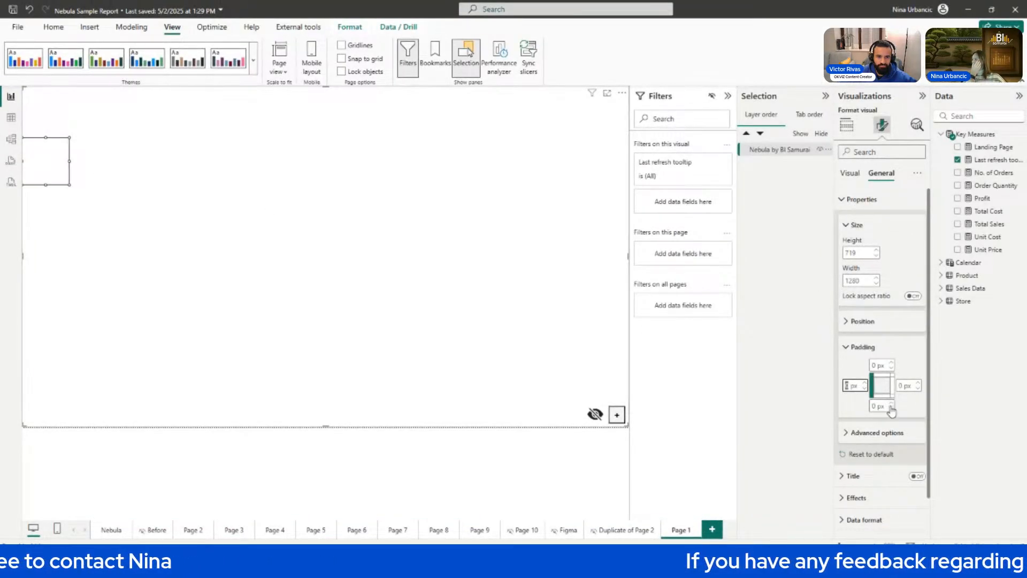
# Turn on Maintain layer order for the Nebula visual and collapse its properties.
pyautogui.click(865, 432)
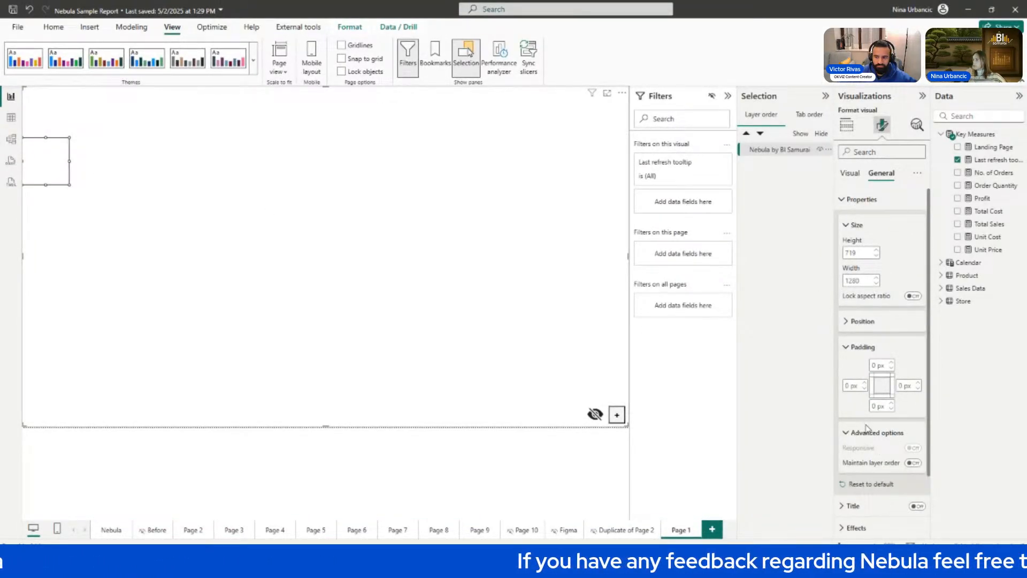
pyautogui.click(913, 463)
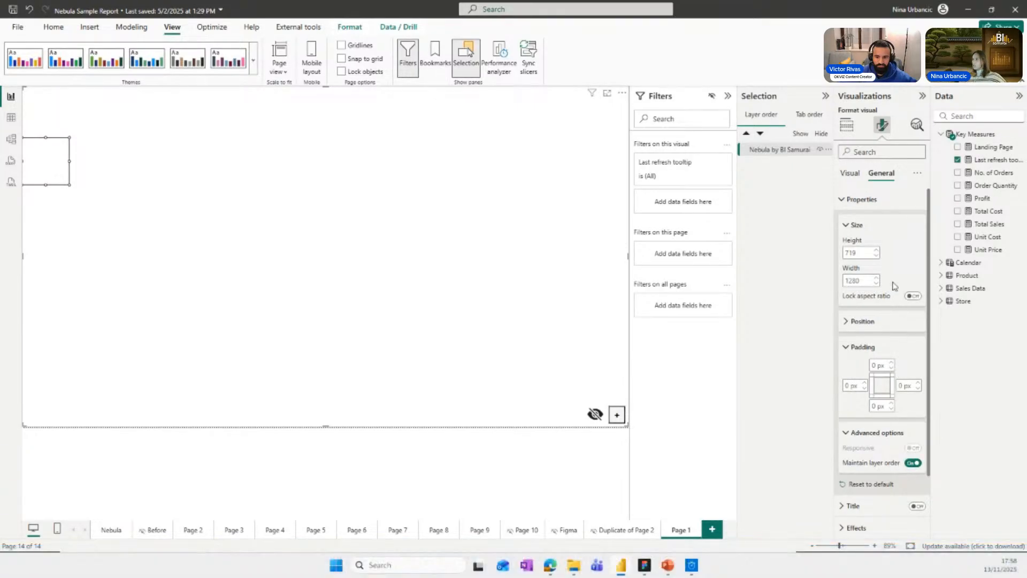
pyautogui.click(877, 200)
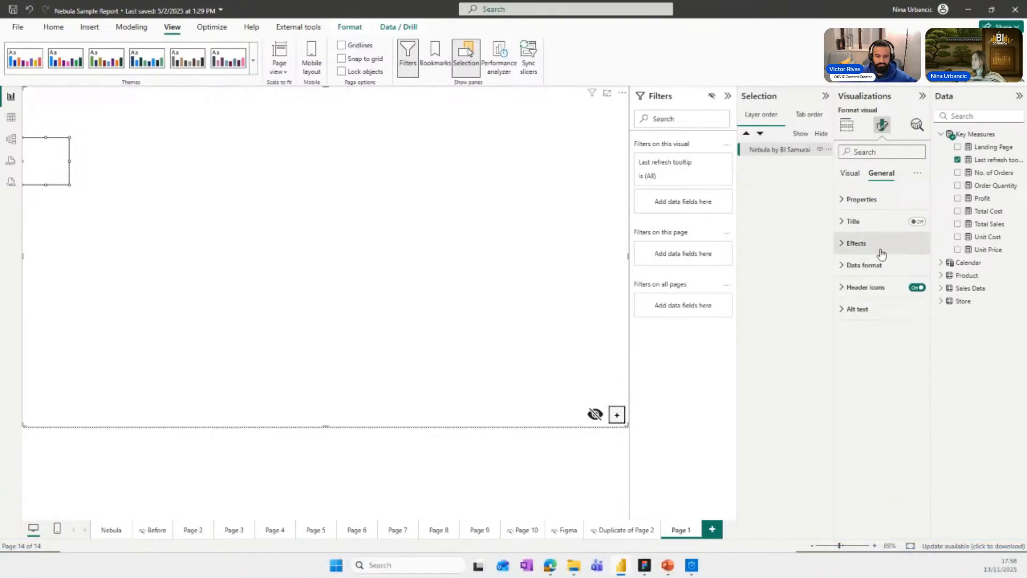
# Check the Nebula visual's effects settings and turn off its header icons.
pyautogui.click(882, 253)
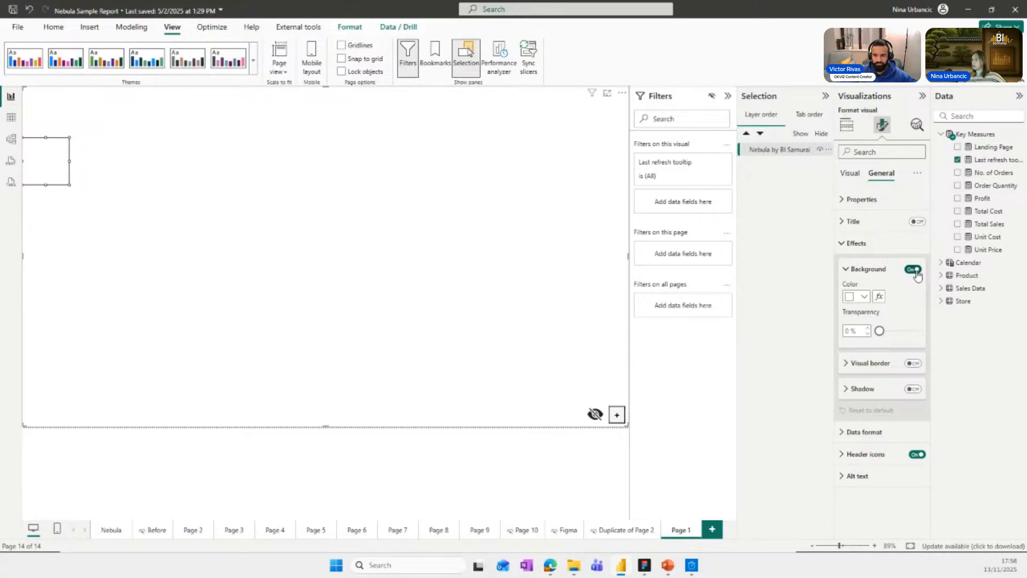
pyautogui.click(859, 243)
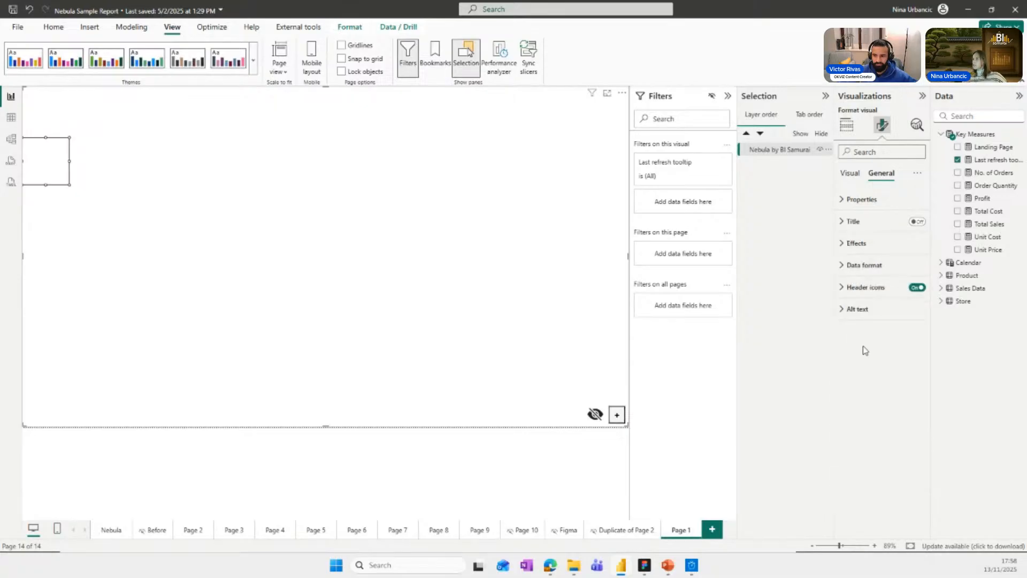
pyautogui.click(917, 289)
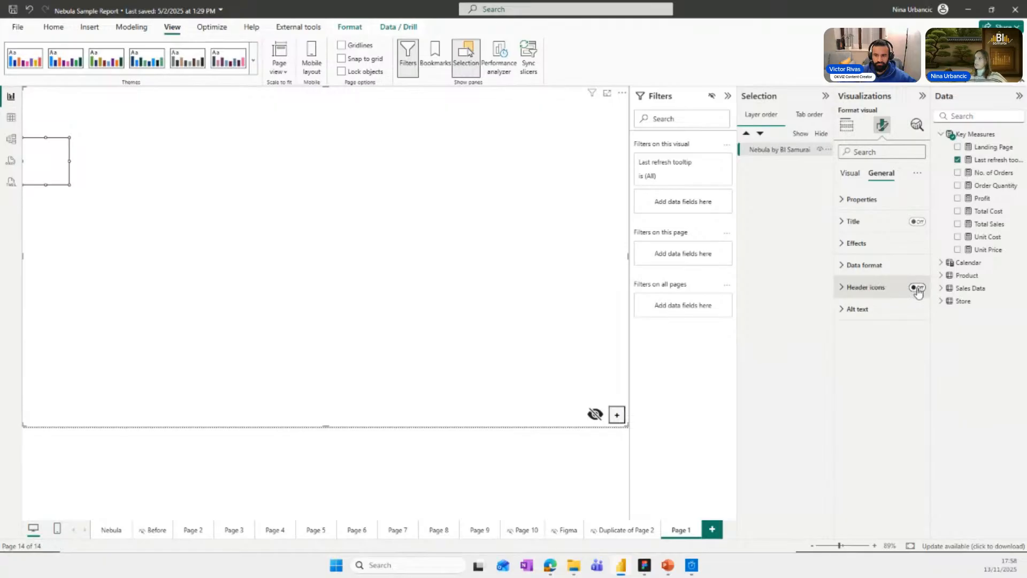
# Move the existing rectangle towards the middle of the Nebula canvas and delete it.
pyautogui.moveTo(50, 174); pyautogui.dragTo(116, 193)
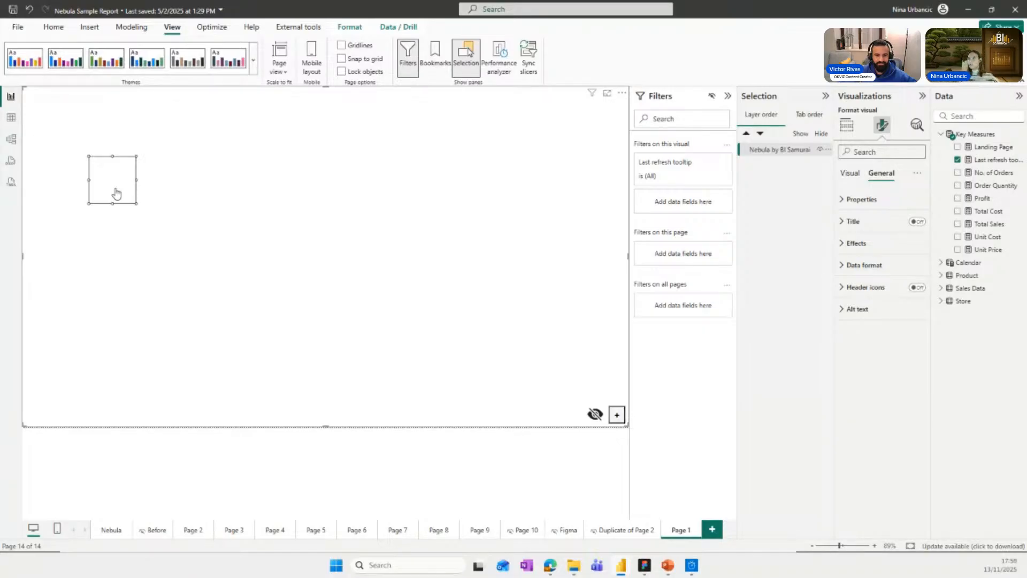
pyautogui.moveTo(116, 194); pyautogui.dragTo(258, 222)
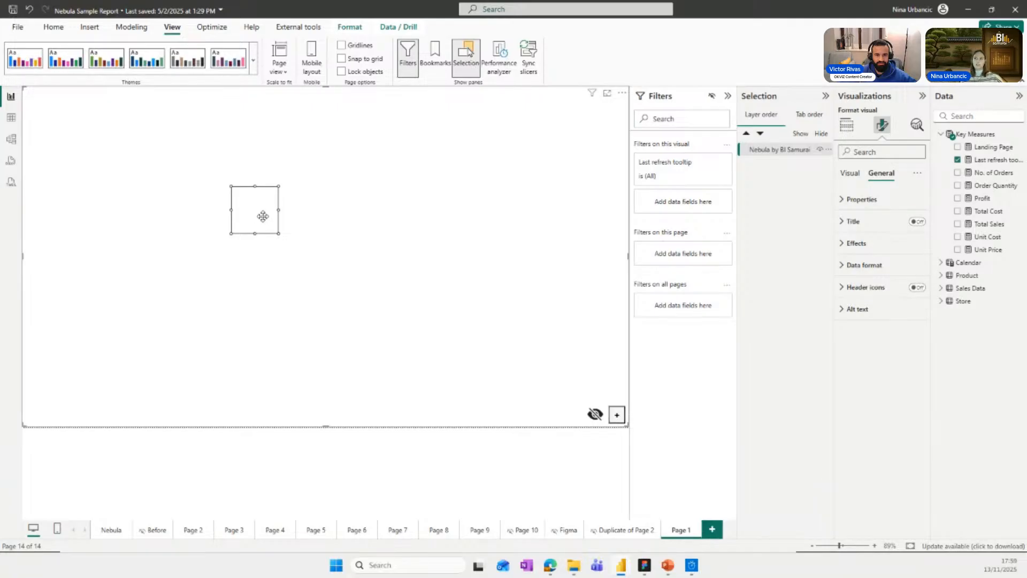
pyautogui.press('Delete')
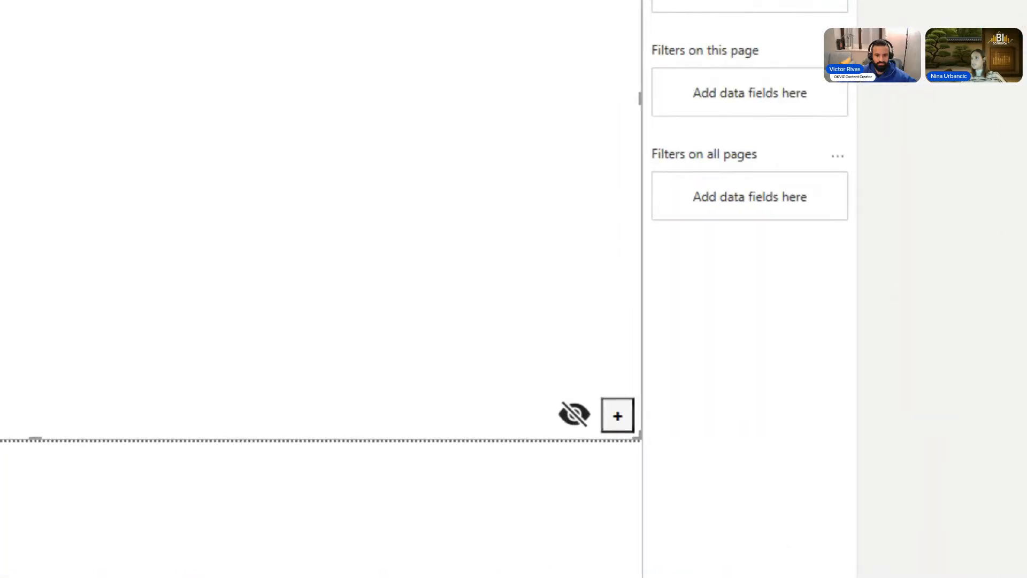
# Add a new rectangle to the Nebula canvas, enlarge it and place it in the upper middle area.
pyautogui.click(618, 416)
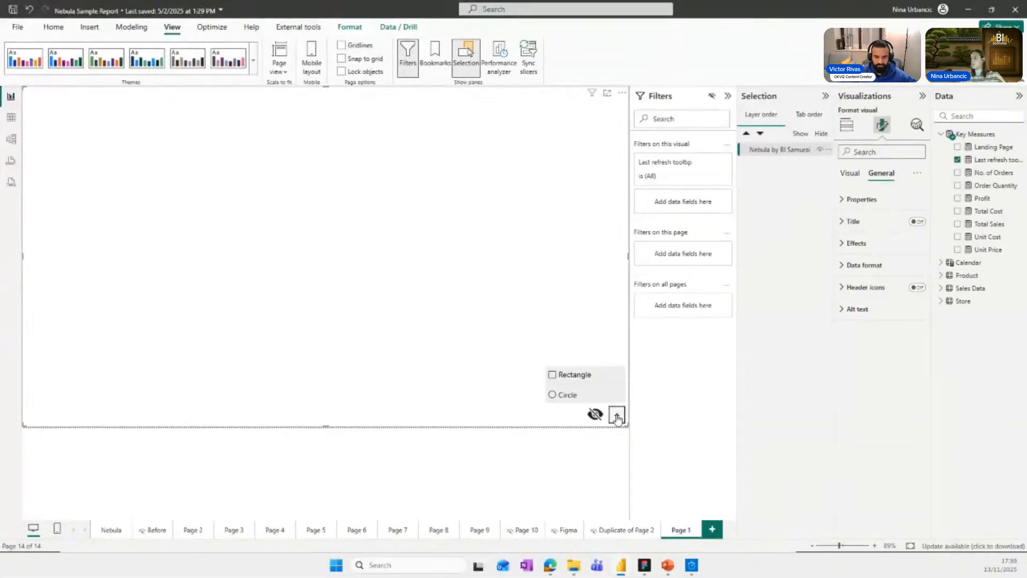
pyautogui.click(591, 383)
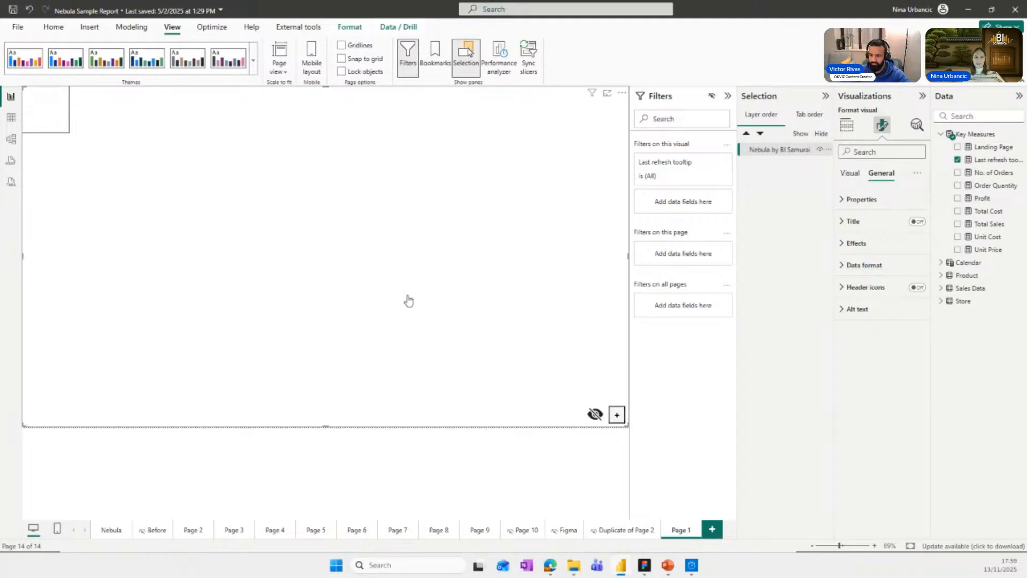
pyautogui.moveTo(57, 119); pyautogui.dragTo(317, 306)
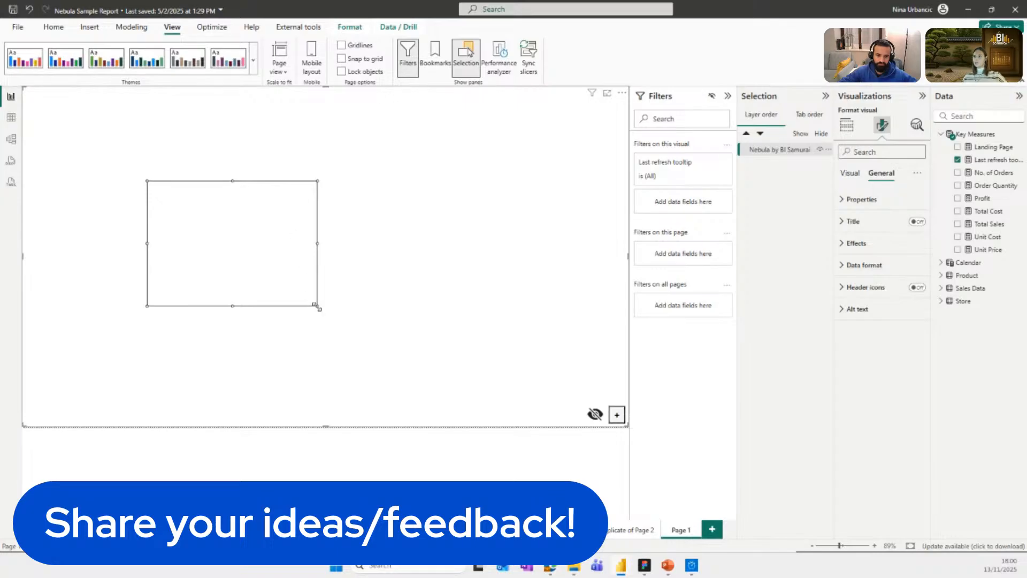
pyautogui.moveTo(317, 306)
pyautogui.mouseDown()
pyautogui.moveTo(266, 277)
pyautogui.moveTo(362, 335)
pyautogui.moveTo(314, 303)
pyautogui.mouseUp()
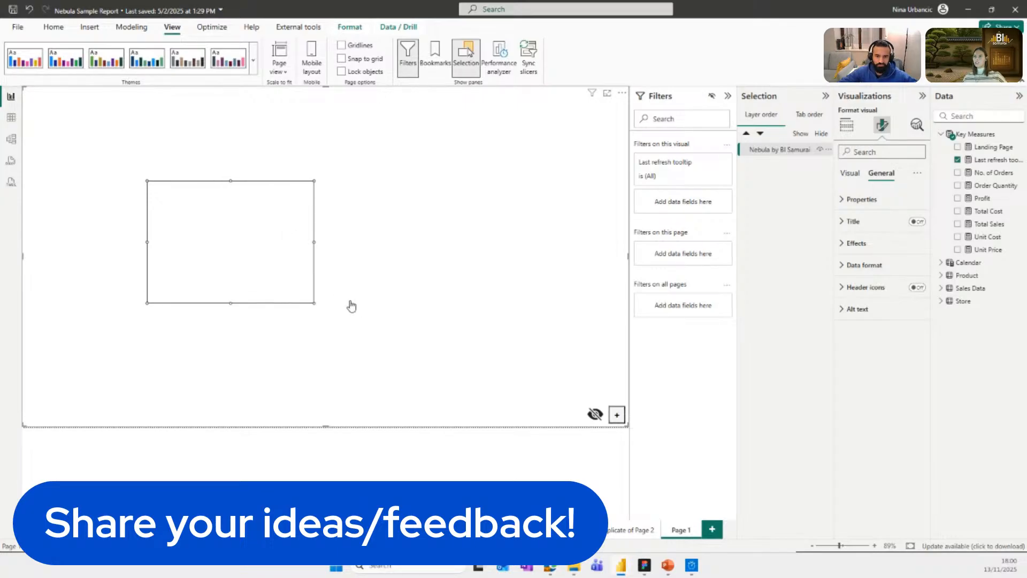
pyautogui.moveTo(275, 243); pyautogui.dragTo(352, 232)
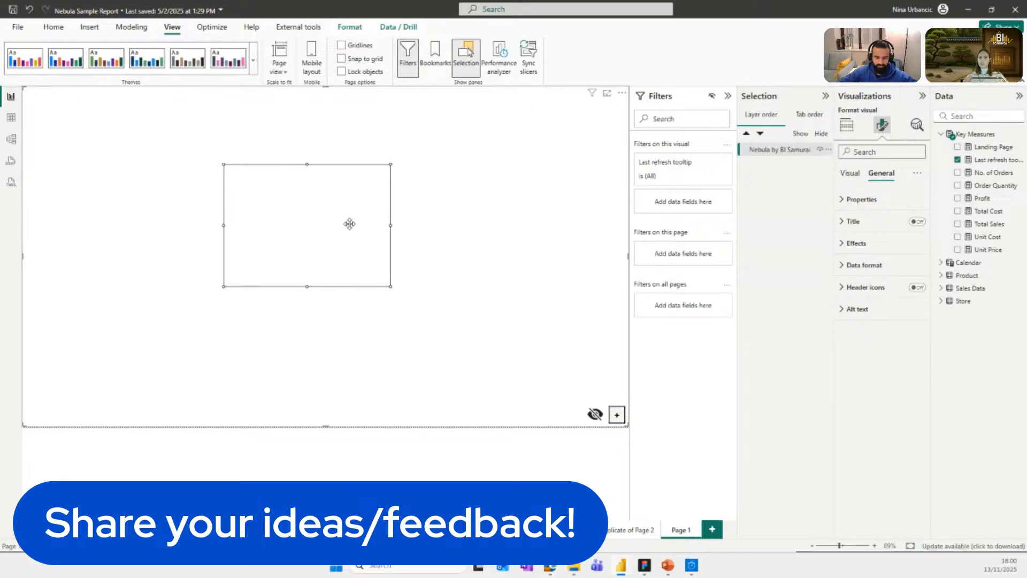
# Set the rectangle's border radius to 20.
pyautogui.rightClick(351, 228)
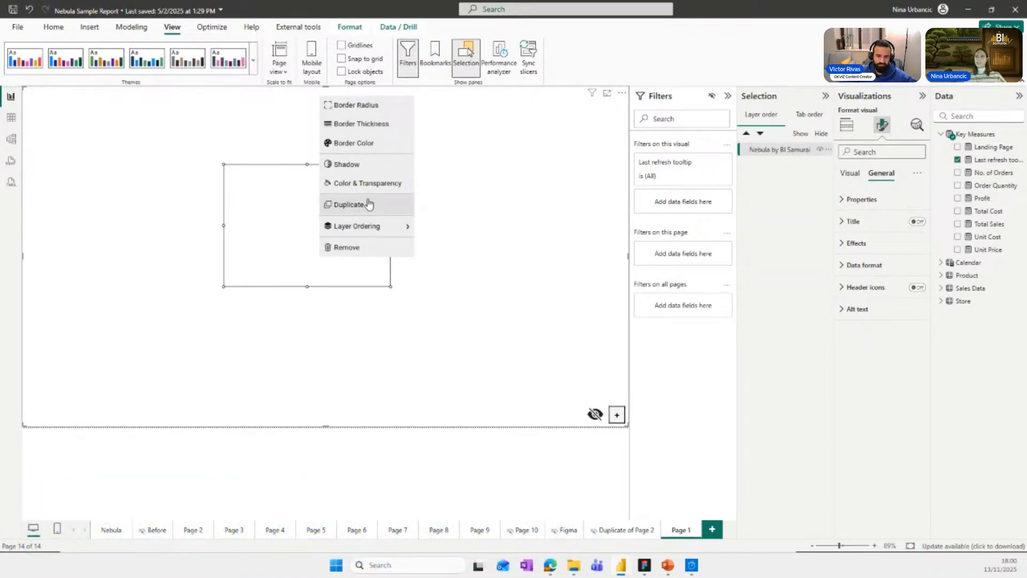
pyautogui.click(358, 116)
pyautogui.click(344, 250)
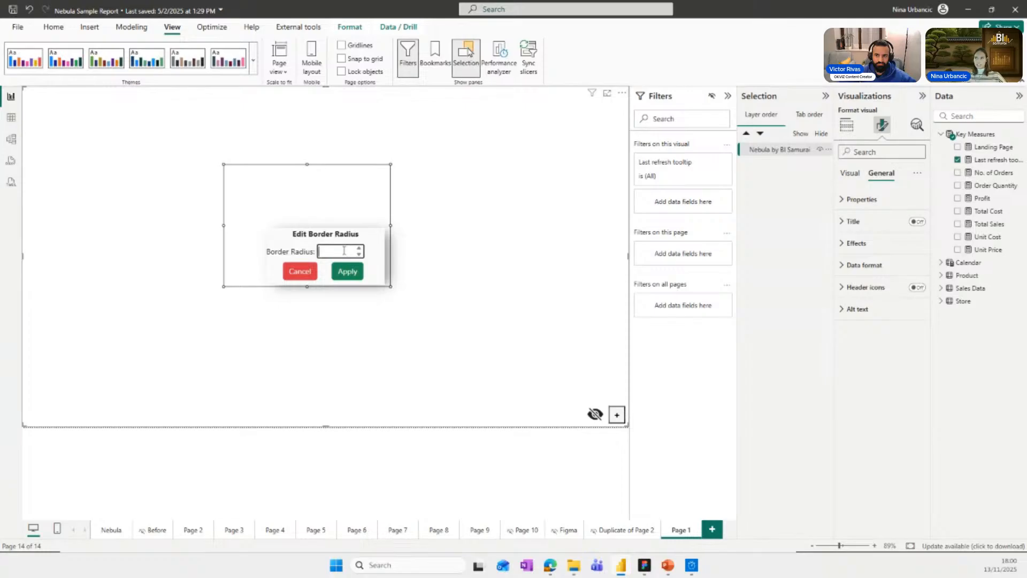
pyautogui.write('20')
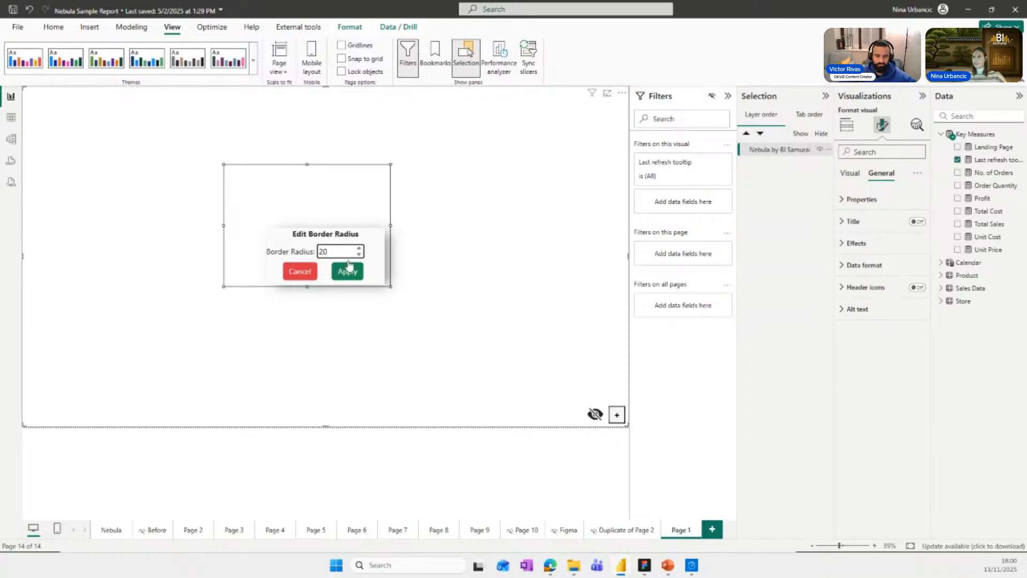
pyautogui.click(347, 271)
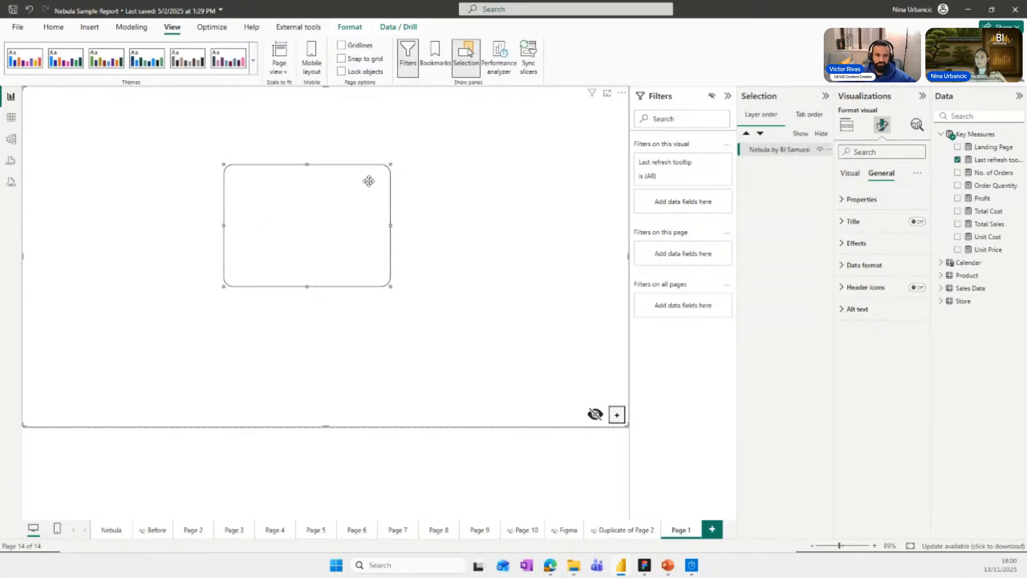
# Try border thicknesses of 4 and 0 on the rectangle, and apply a moderately thick border between them.
pyautogui.rightClick(355, 222)
pyautogui.click(375, 126)
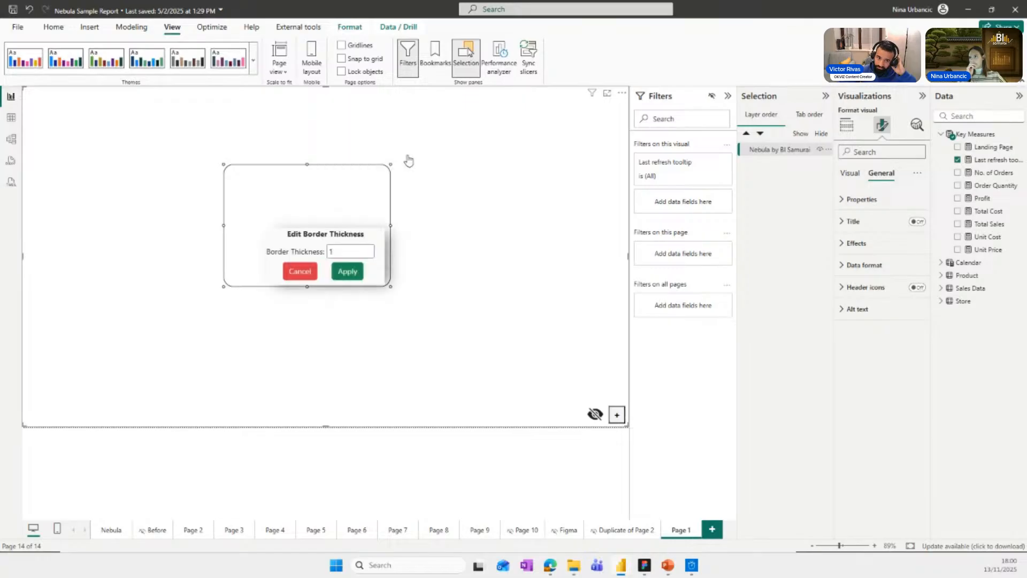
pyautogui.click(369, 249)
pyautogui.click(370, 249)
pyautogui.click(370, 249)
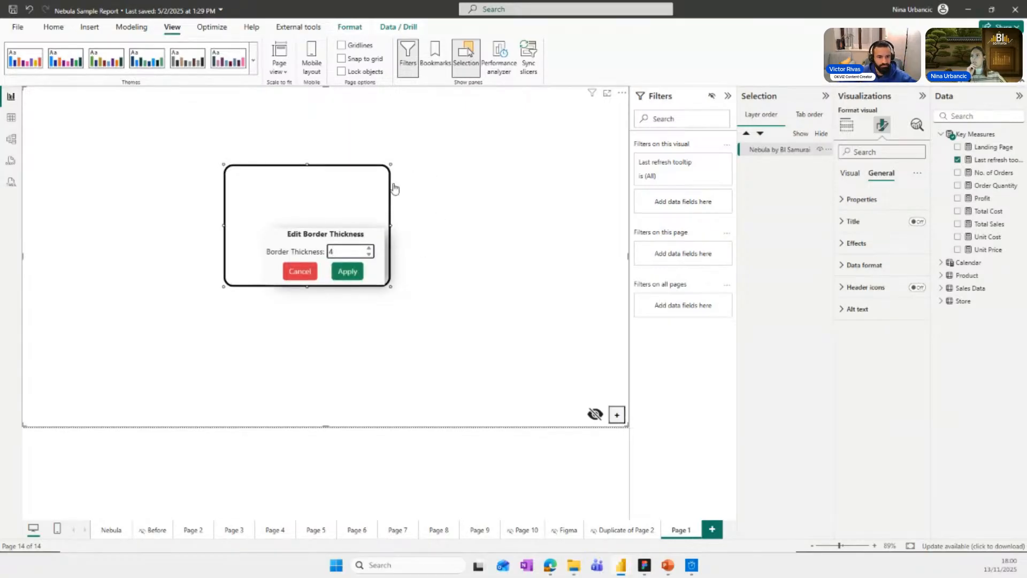
pyautogui.click(369, 255)
pyautogui.click(369, 255)
pyautogui.click(369, 255)
pyautogui.click(370, 255)
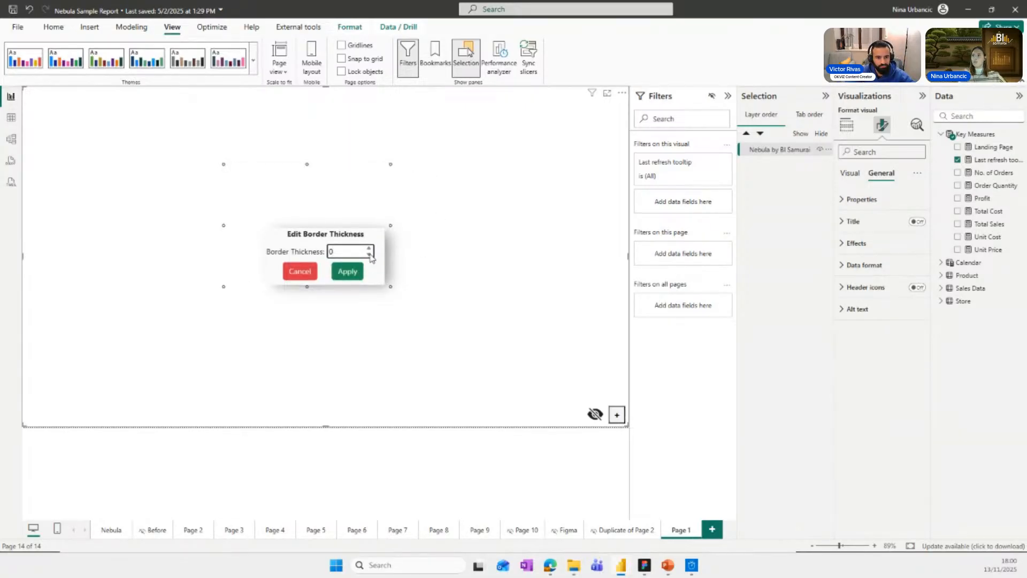
pyautogui.click(369, 249)
pyautogui.click(370, 249)
pyautogui.click(347, 271)
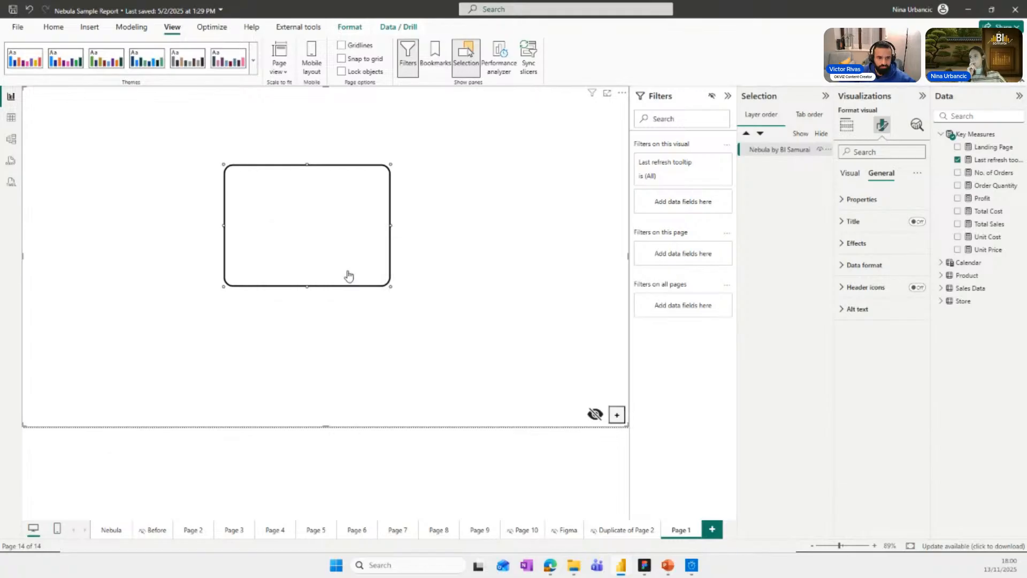
# Change the rectangle's border color to a muted red with RGB 183, 74, 102.
pyautogui.rightClick(329, 240)
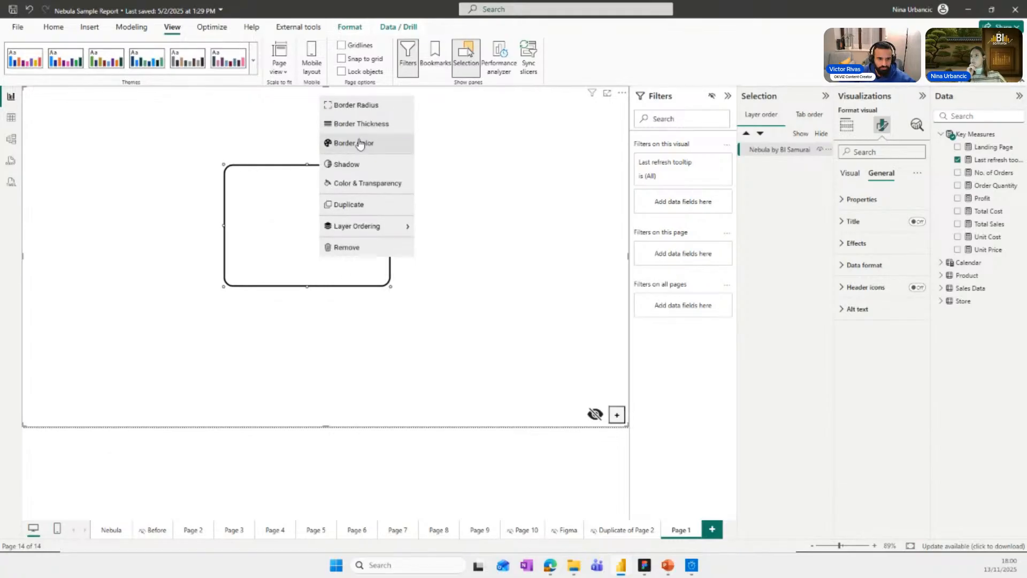
pyautogui.click(361, 143)
pyautogui.click(352, 251)
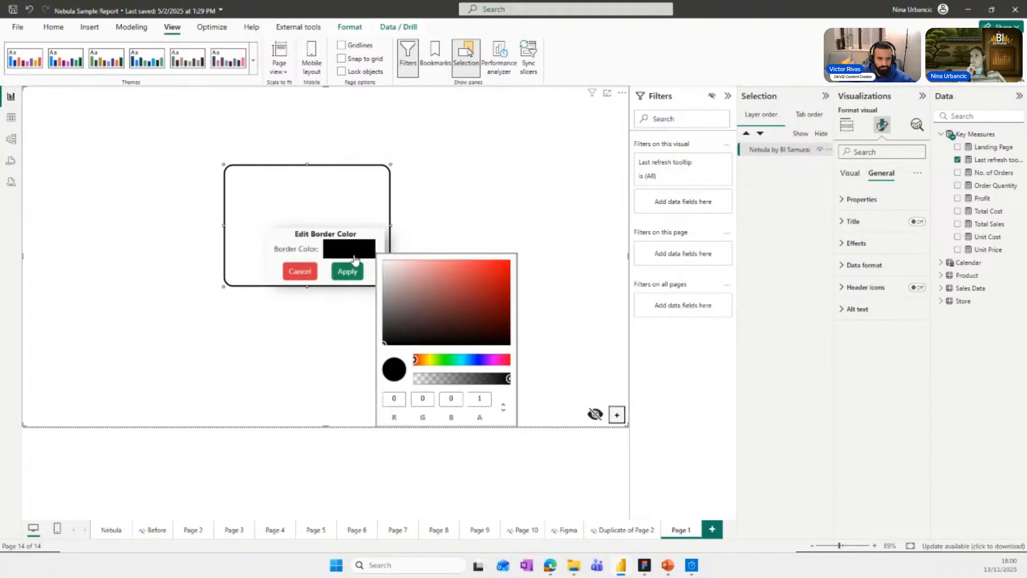
pyautogui.click(473, 362)
pyautogui.moveTo(482, 310); pyautogui.dragTo(459, 286)
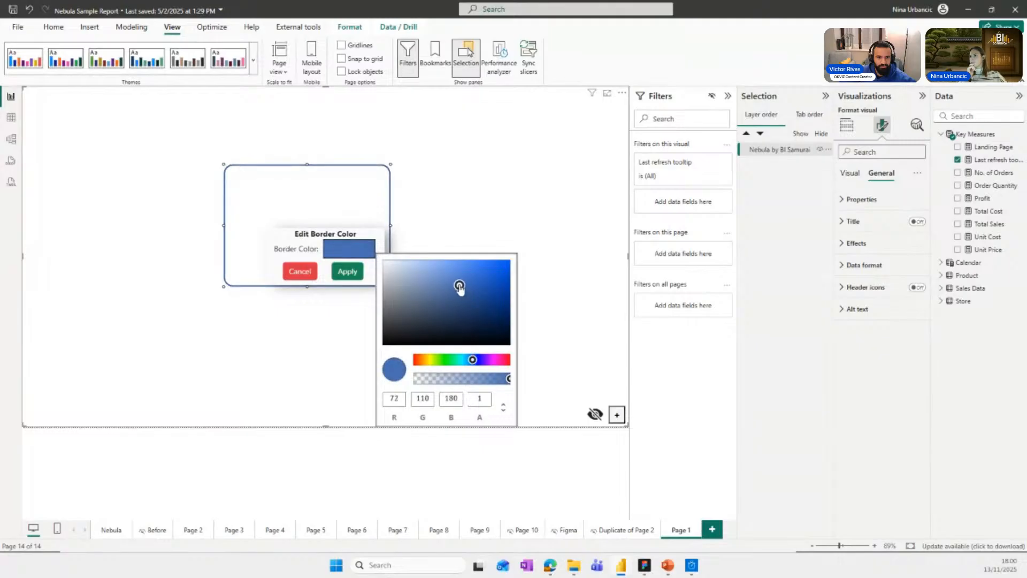
pyautogui.moveTo(473, 359); pyautogui.dragTo(506, 360)
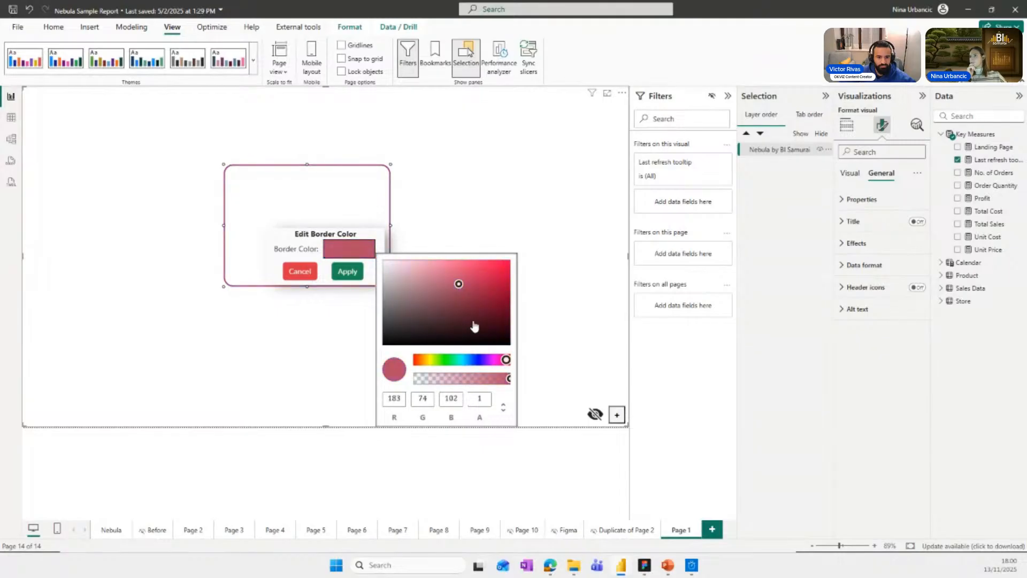
pyautogui.click(342, 271)
# Give the rectangle a drop shadow with X, Y, blur and spread all set to 4.
pyautogui.click(329, 236)
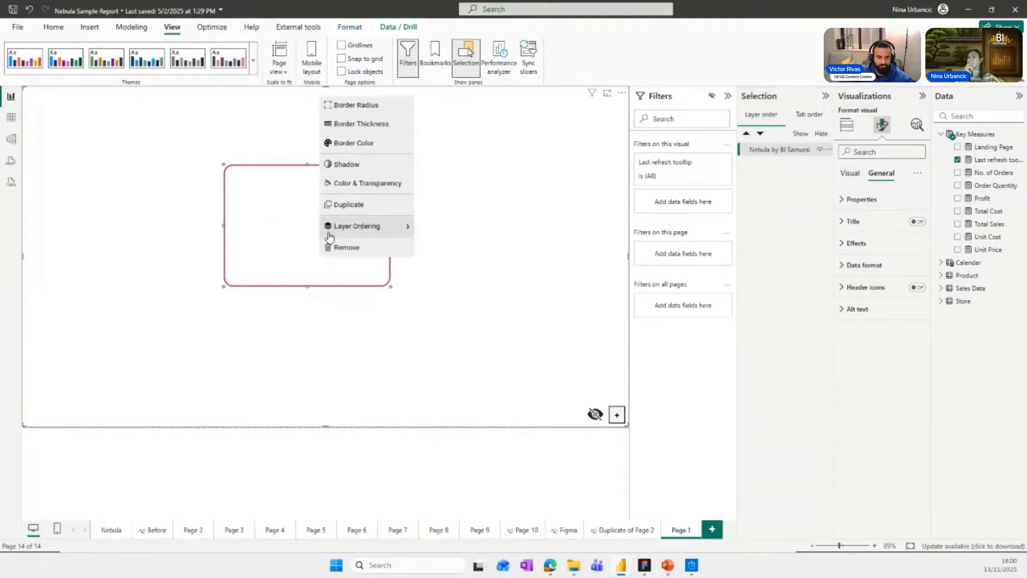
pyautogui.click(343, 164)
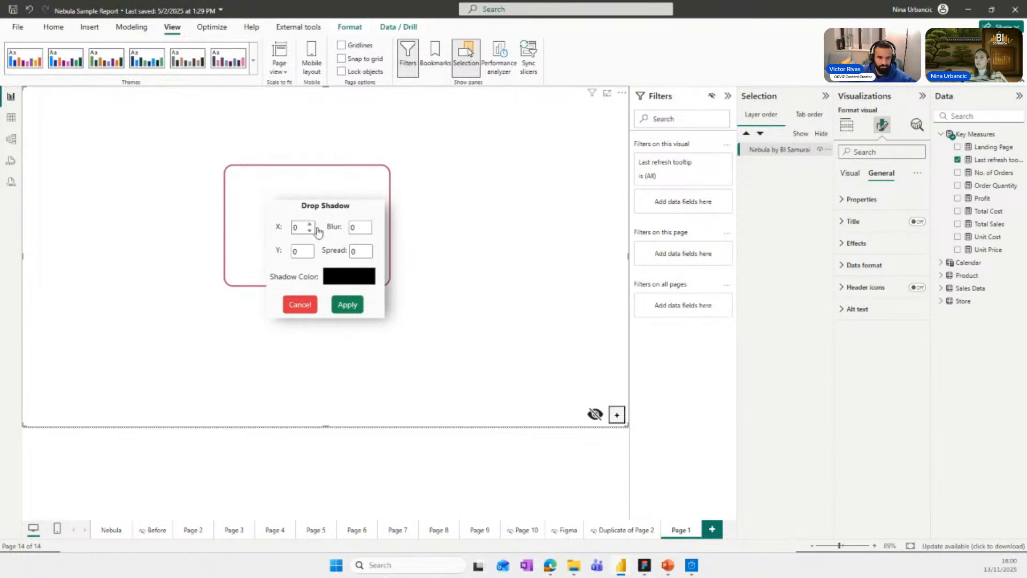
pyautogui.click(310, 224)
pyautogui.click(309, 225)
pyautogui.click(310, 224)
pyautogui.click(310, 224)
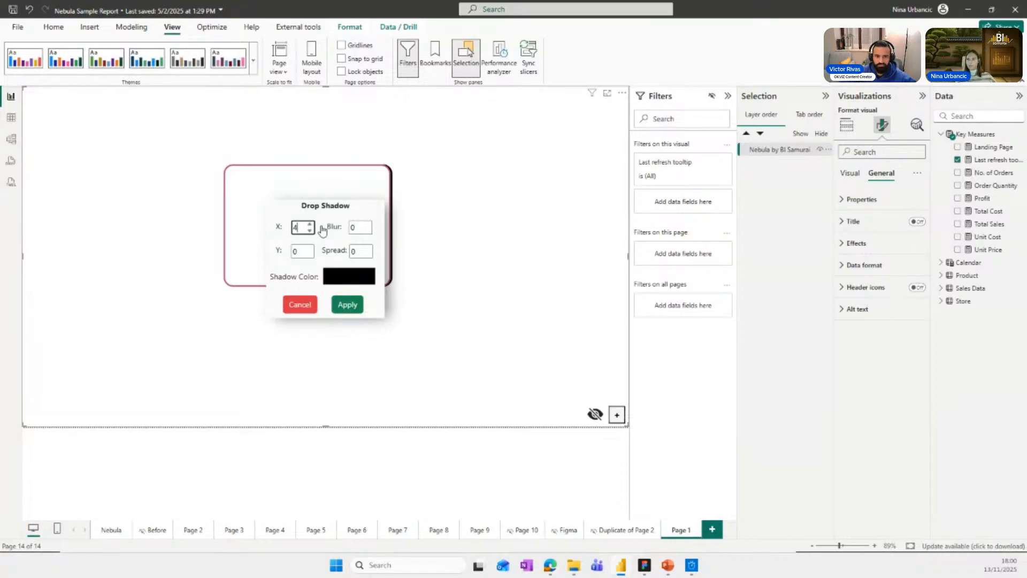
pyautogui.doubleClick(303, 251)
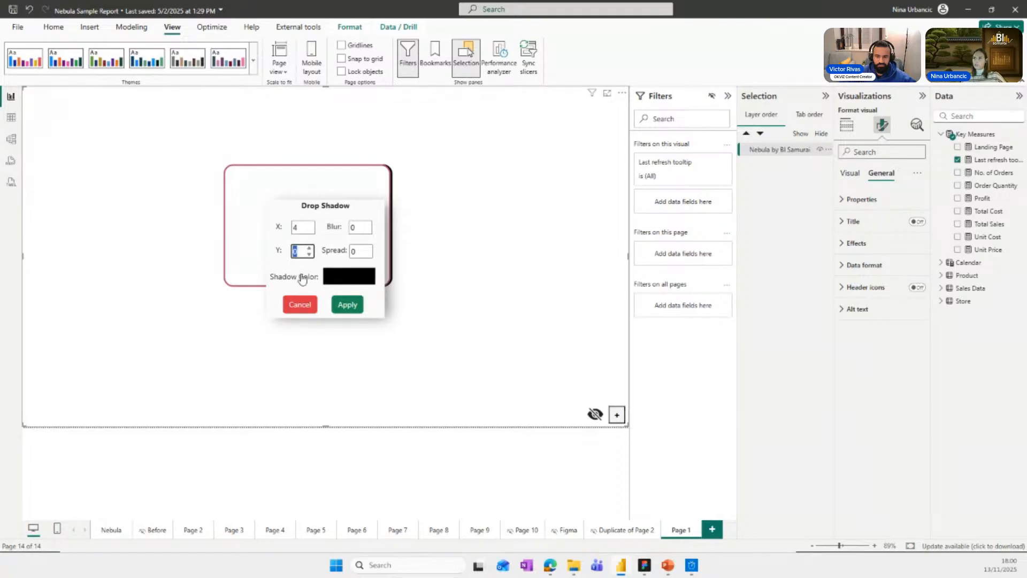
pyautogui.click(299, 251)
pyautogui.write('4')
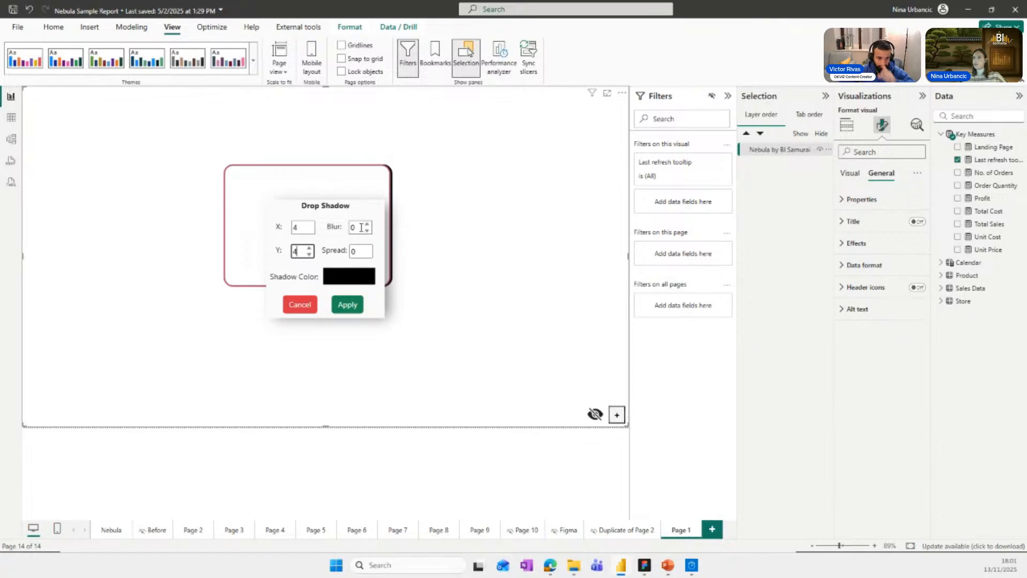
pyautogui.doubleClick(362, 227)
pyautogui.write('4')
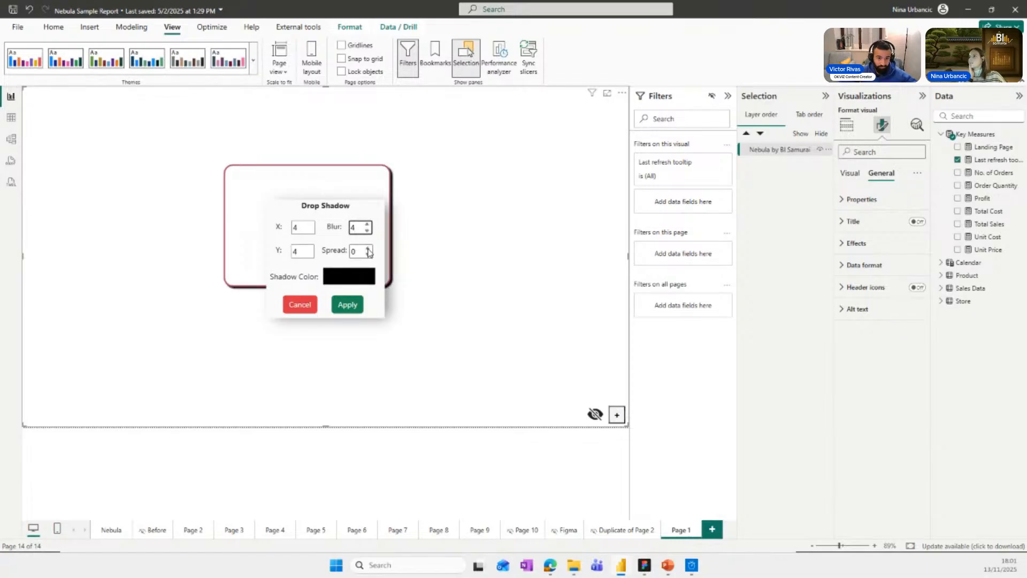
pyautogui.doubleClick(361, 251)
pyautogui.write('4')
# Set the shadow color to a mostly transparent red, #ED2A2A36, and apply the drop shadow.
pyautogui.click(358, 280)
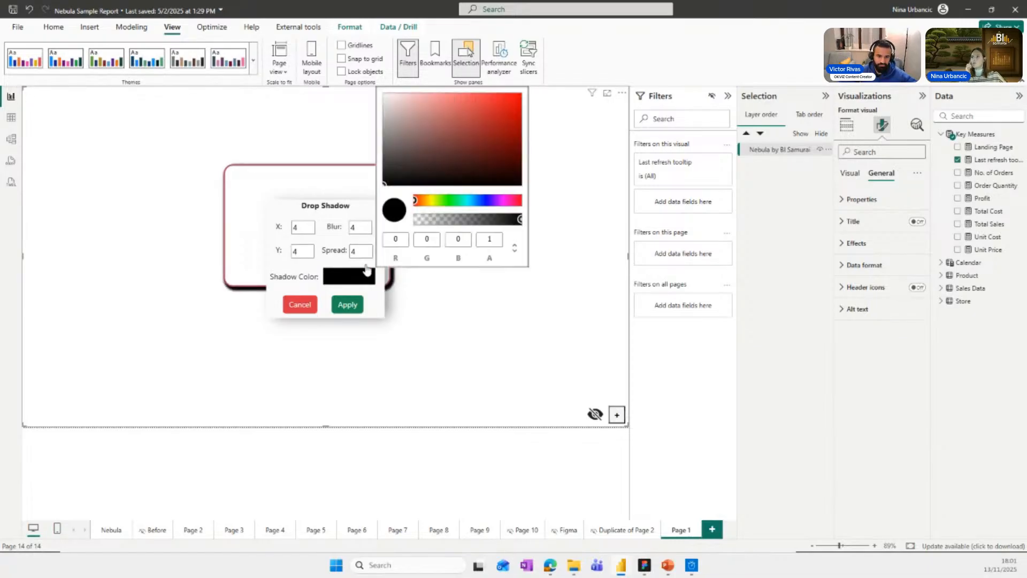
pyautogui.click(496, 100)
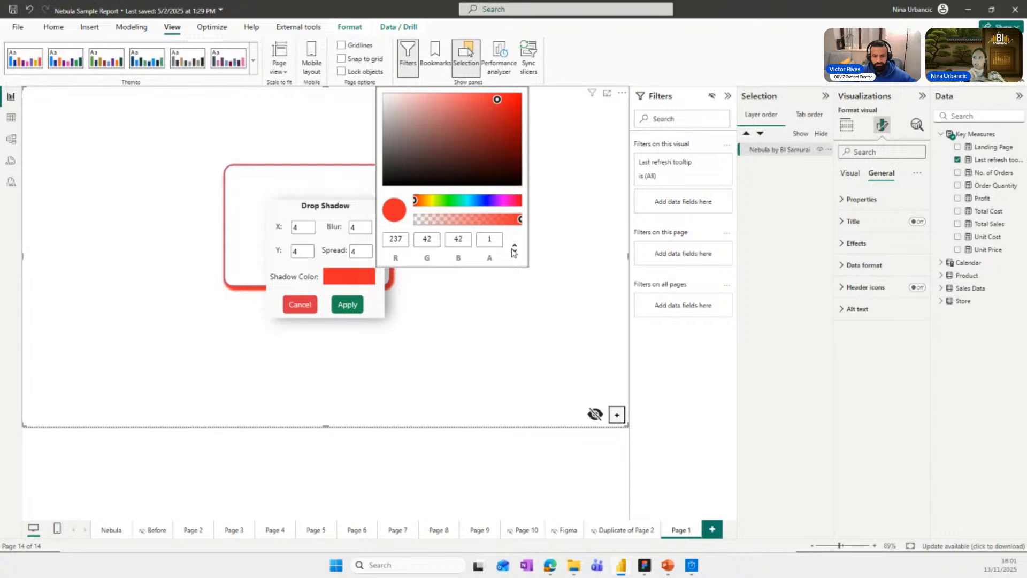
pyautogui.click(514, 251)
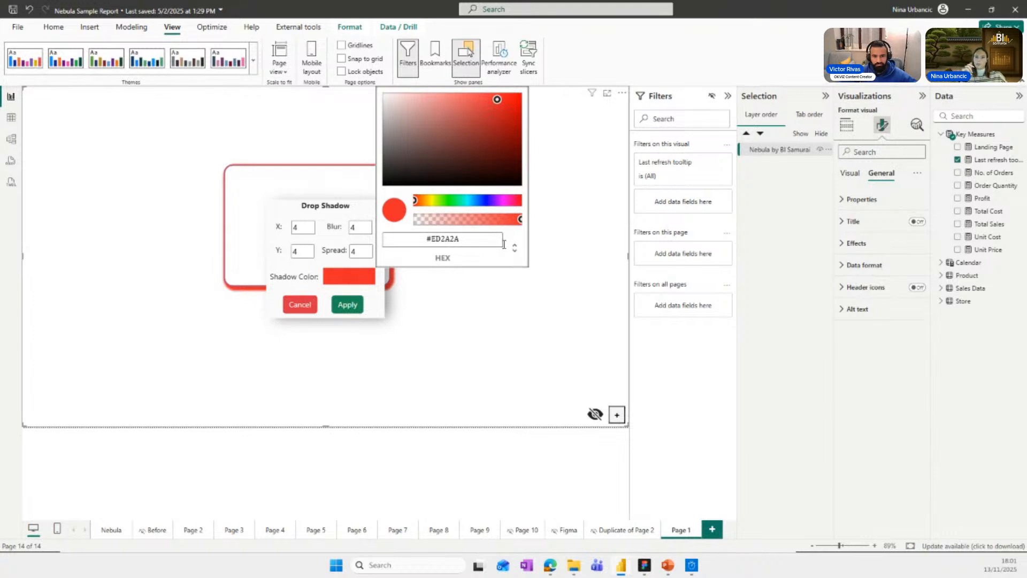
pyautogui.moveTo(519, 219); pyautogui.dragTo(437, 221)
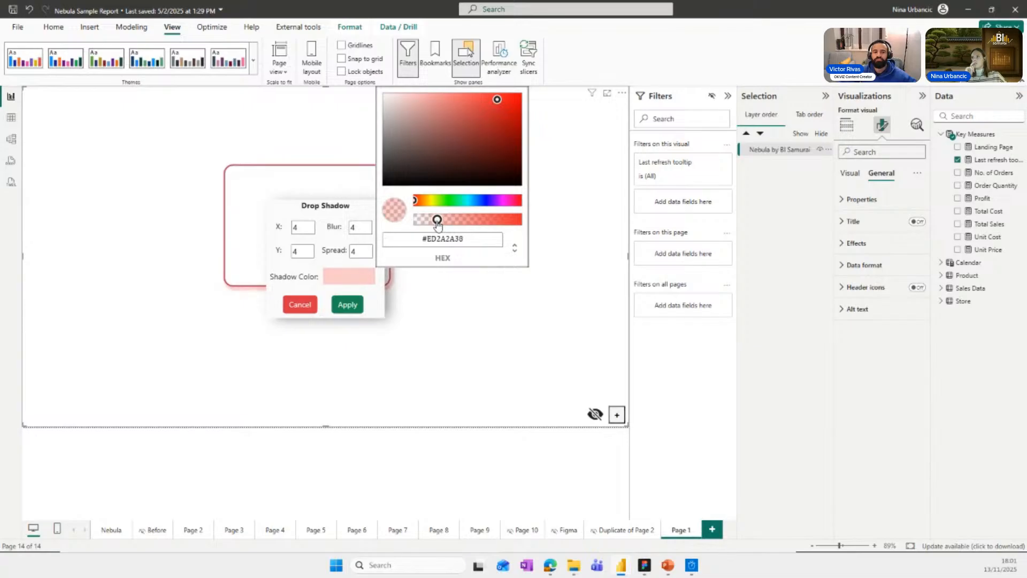
pyautogui.click(347, 305)
# Change the rectangle's fill color to a medium blue with RGB 46, 63, 181.
pyautogui.rightClick(332, 230)
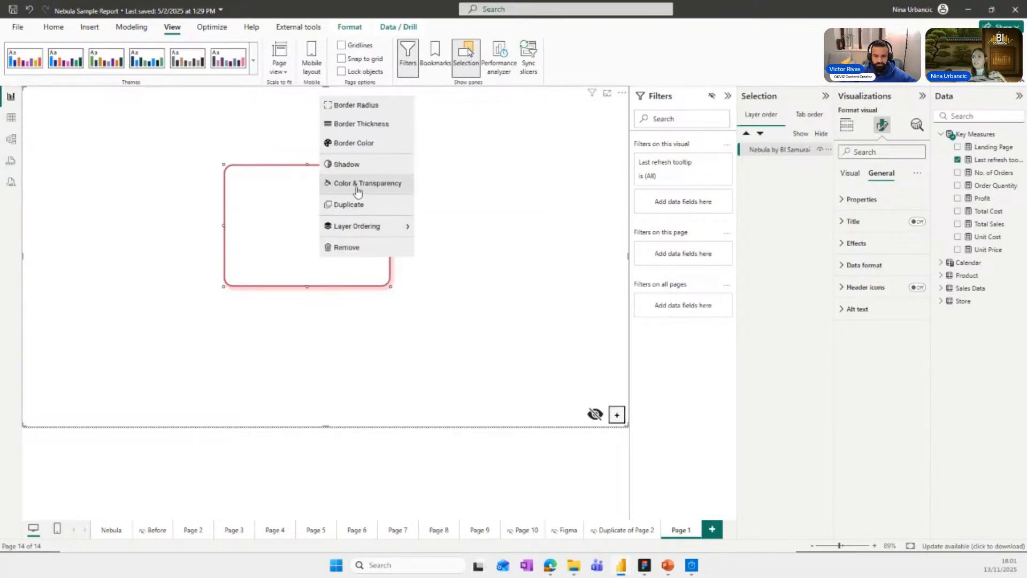
pyautogui.click(358, 189)
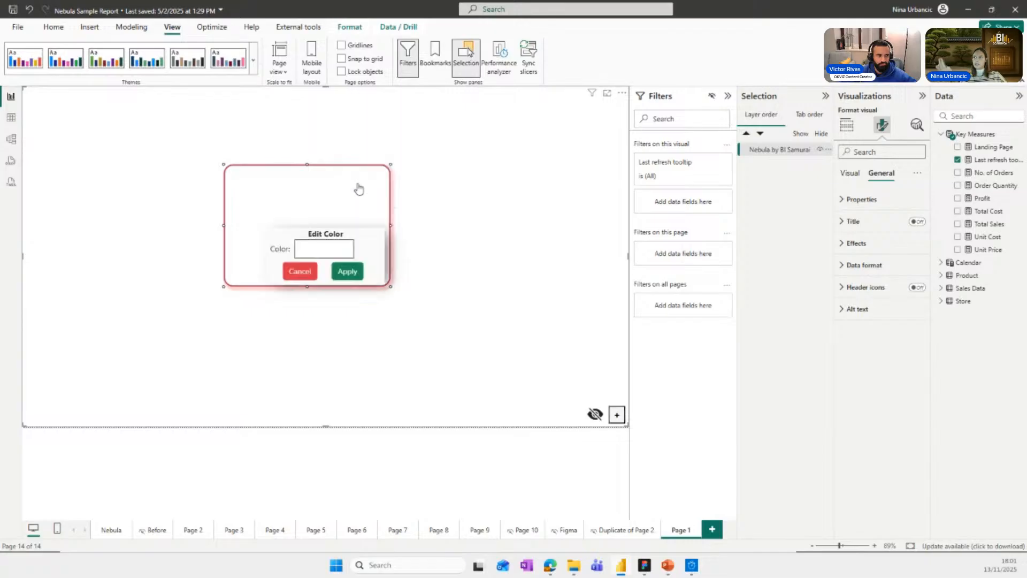
pyautogui.click(316, 252)
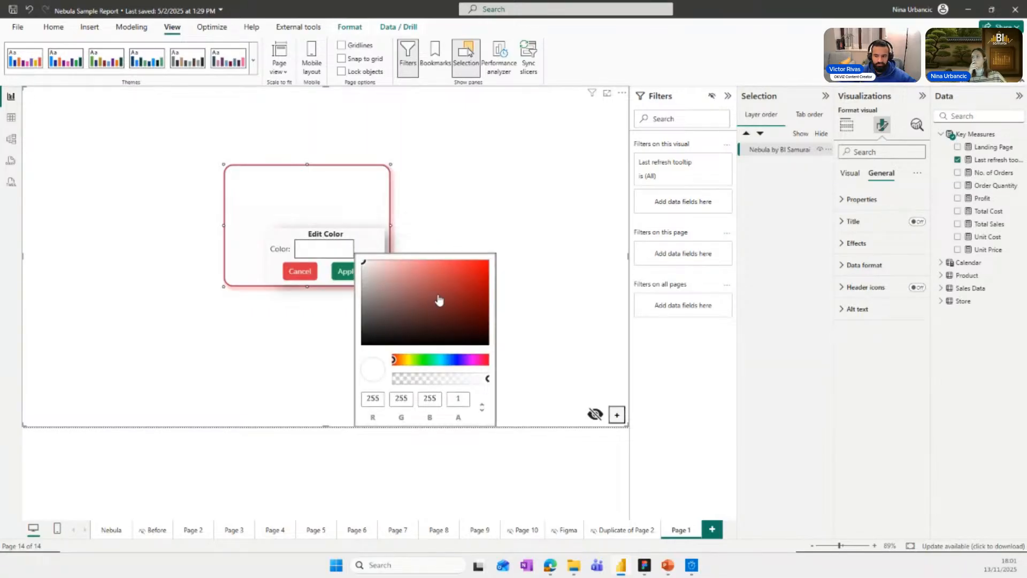
pyautogui.click(454, 359)
pyautogui.click(452, 281)
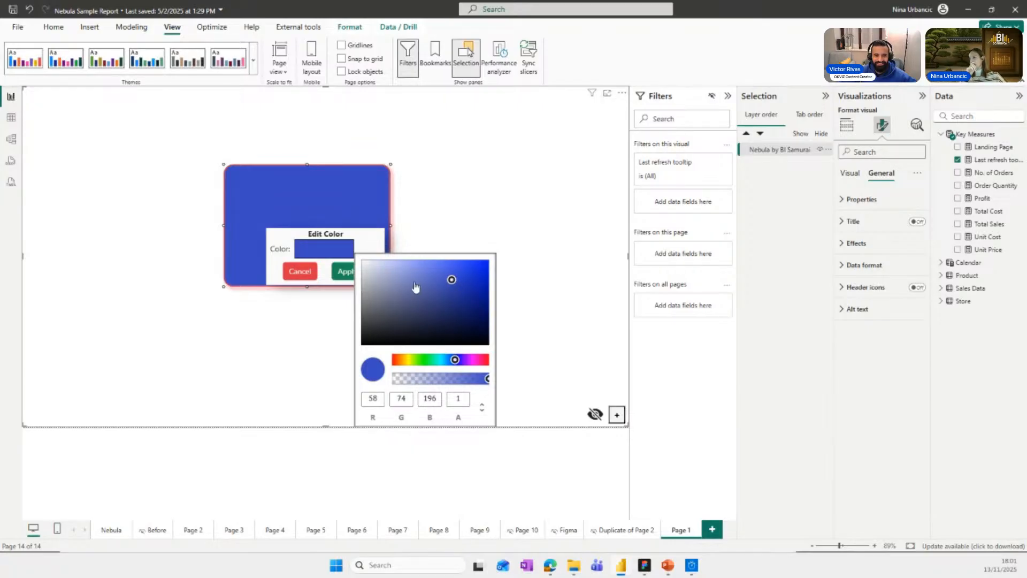
pyautogui.click(466, 290)
pyautogui.click(456, 285)
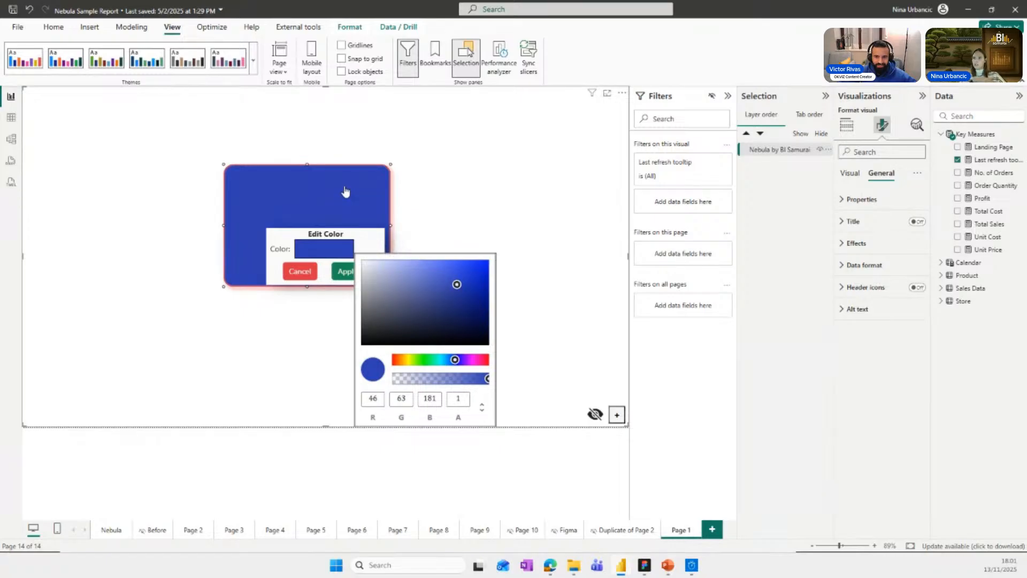
# Lower the blue fill's opacity to 0.79, show the color as HEX, and apply it.
pyautogui.moveTo(487, 378)
pyautogui.mouseDown()
pyautogui.moveTo(431, 380)
pyautogui.moveTo(469, 379)
pyautogui.mouseUp()
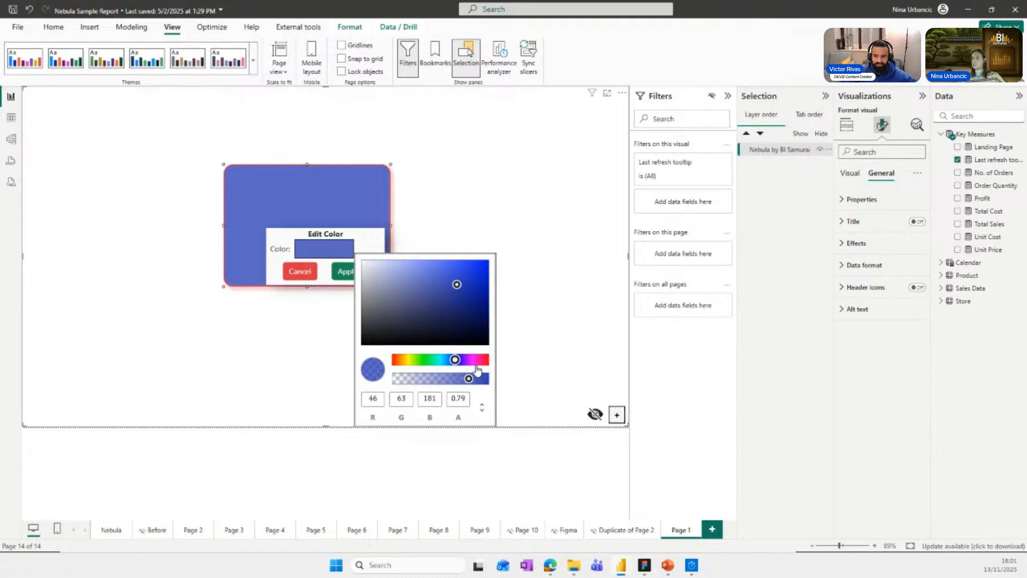
pyautogui.click(482, 408)
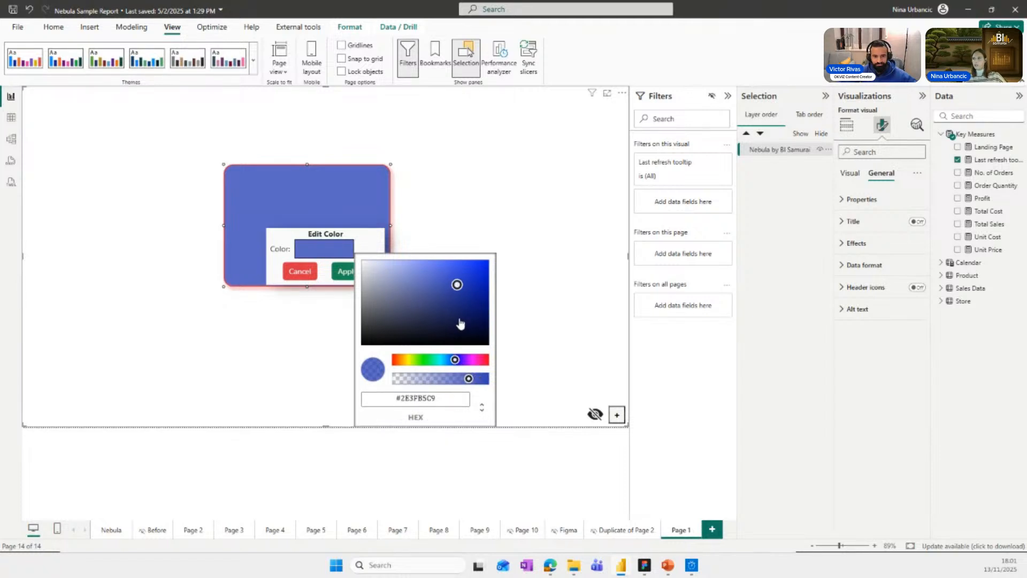
pyautogui.click(340, 272)
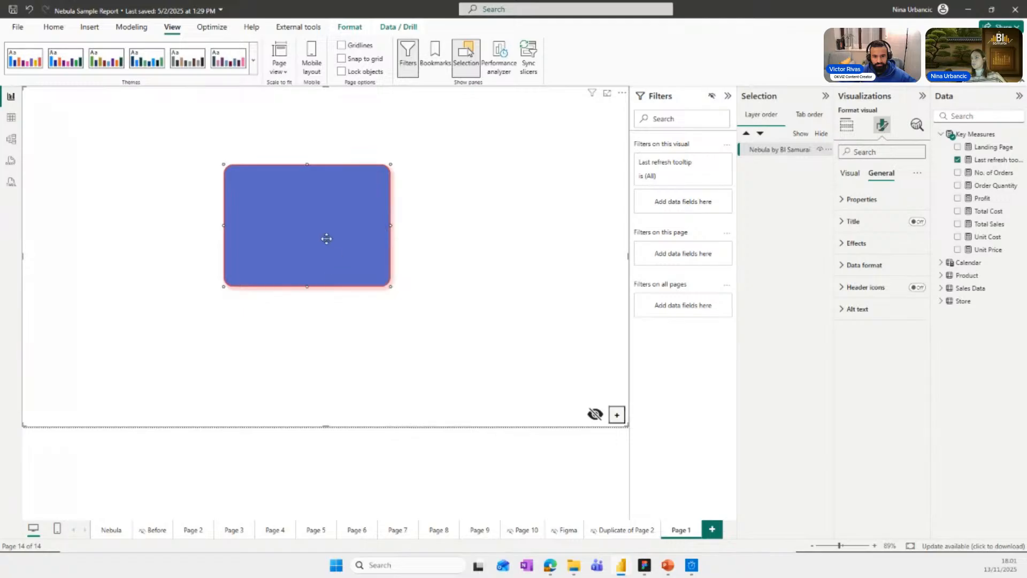
# Duplicate the blue rectangle, shift the copy diagonally so it overlaps the original, and delete the copy.
pyautogui.rightClick(324, 236)
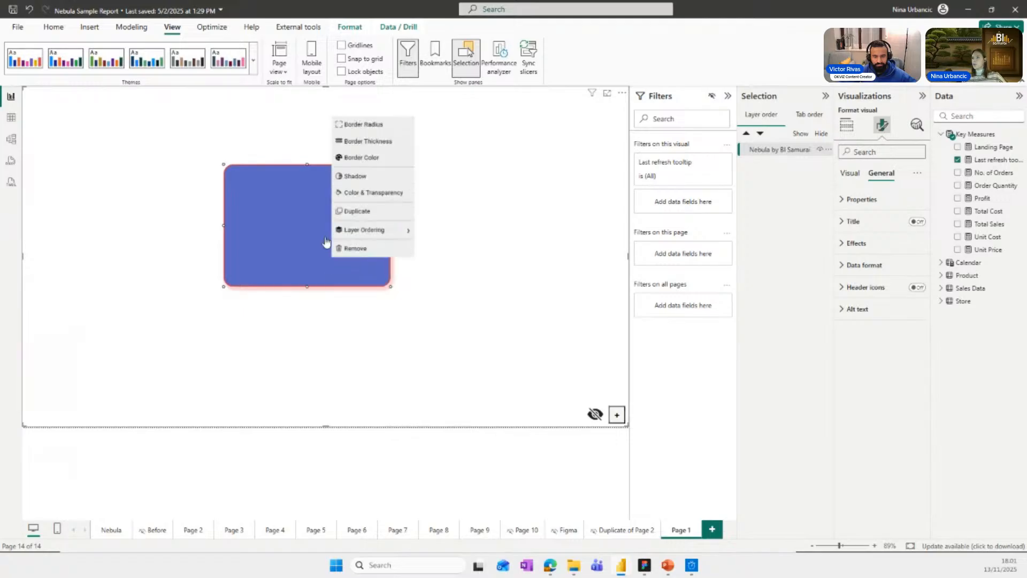
pyautogui.click(353, 208)
pyautogui.moveTo(353, 208); pyautogui.dragTo(400, 254)
pyautogui.rightClick(377, 245)
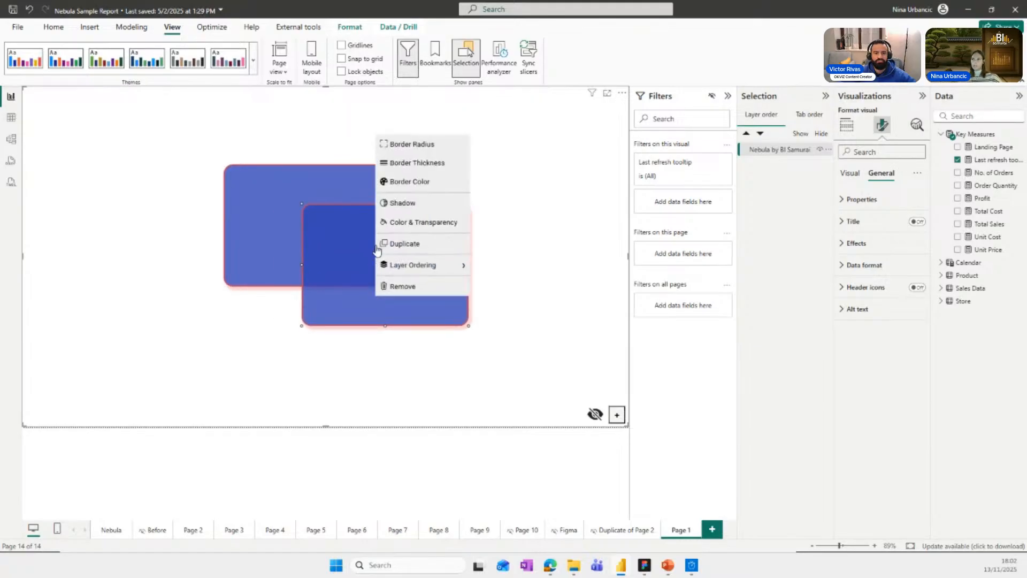
pyautogui.click(357, 240)
pyautogui.press('Delete')
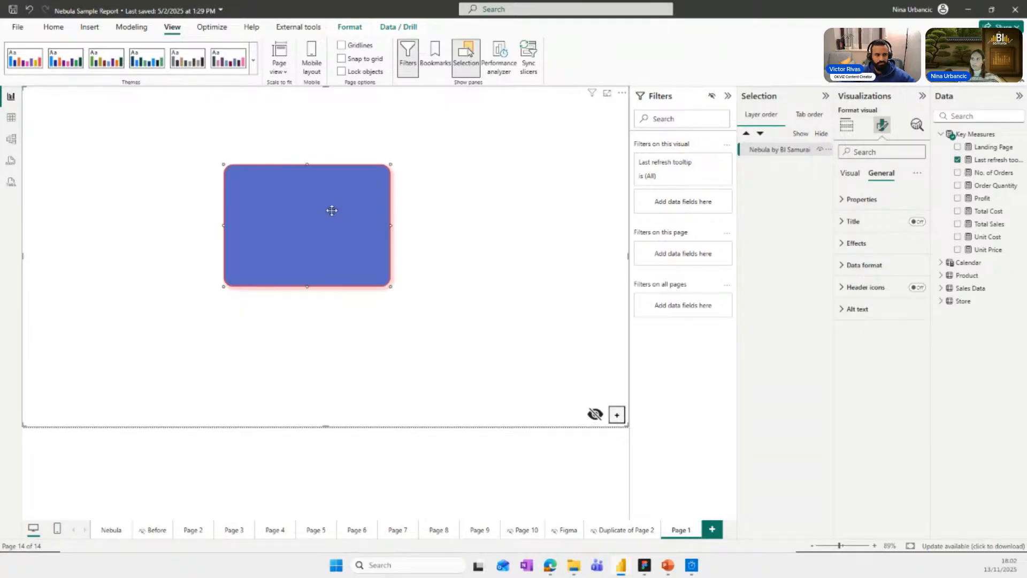
# Paste a copy of the rectangle, nudge it to the right of its overlapping position, and delete it.
pyautogui.hotkey('ctrl', 'v')
pyautogui.moveTo(332, 213); pyautogui.dragTo(453, 267)
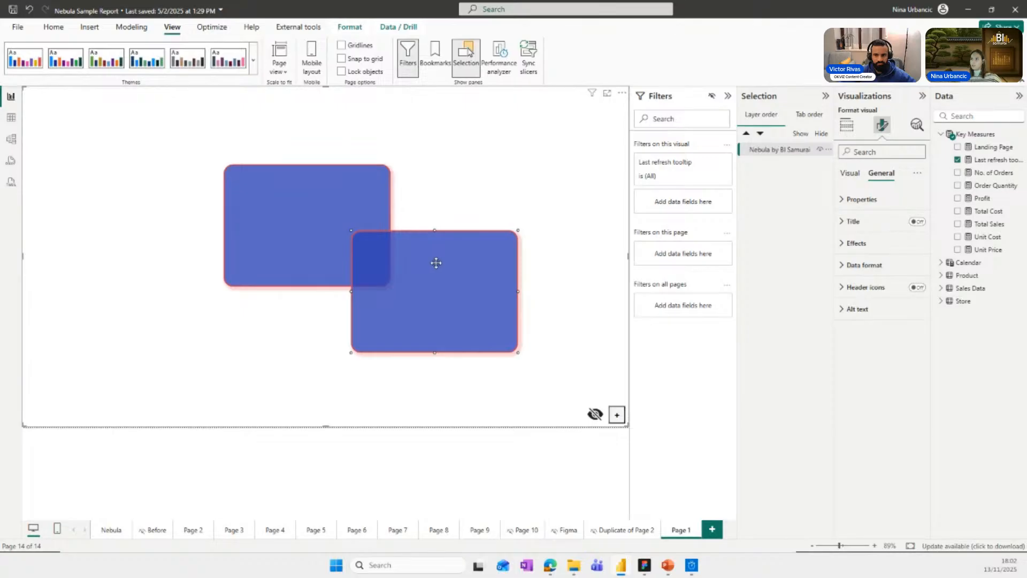
pyautogui.press('Right')
pyautogui.press('Right')
pyautogui.press('Right')
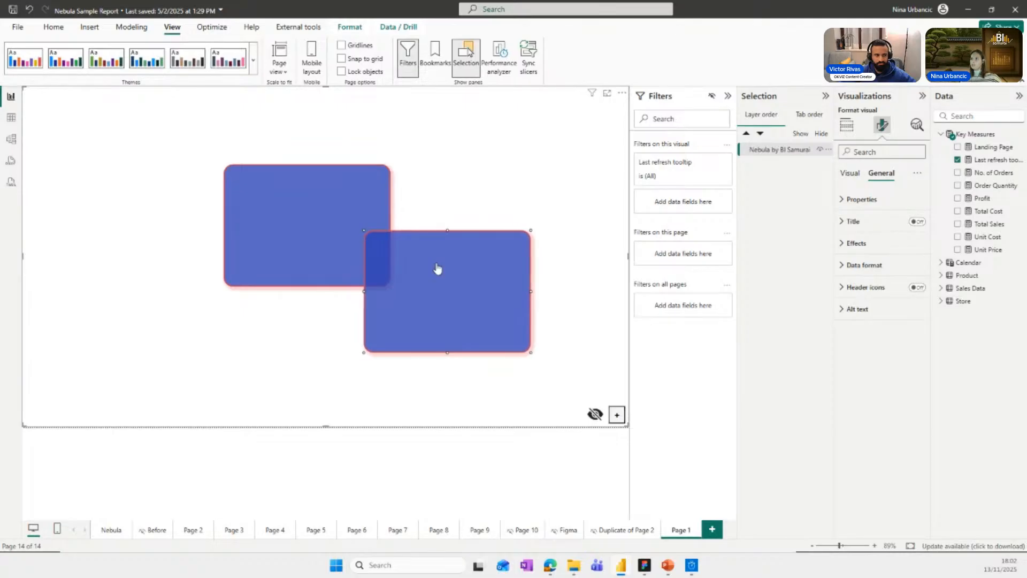
pyautogui.press('Right')
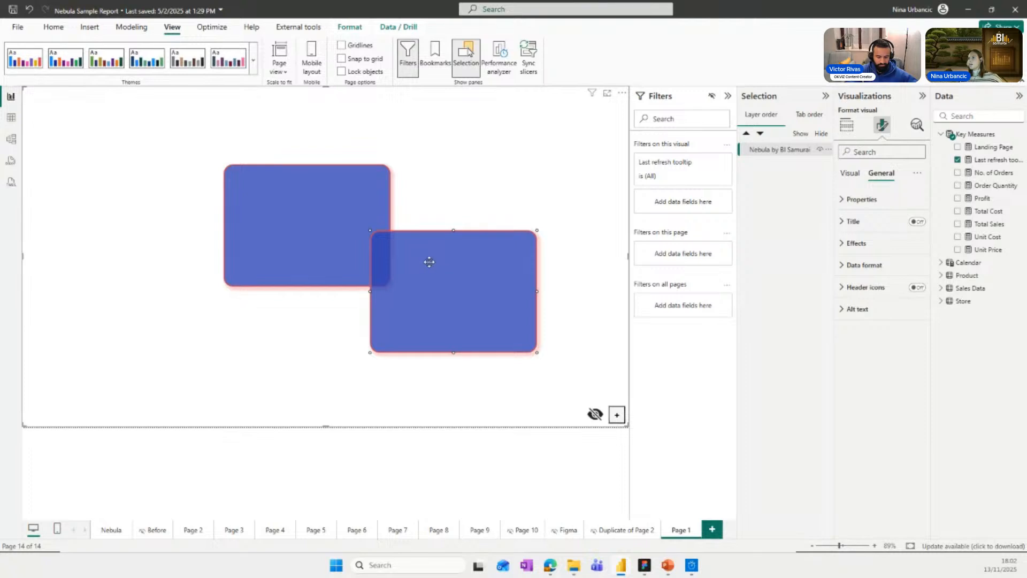
pyautogui.moveTo(428, 262); pyautogui.dragTo(417, 256)
pyautogui.press('Delete')
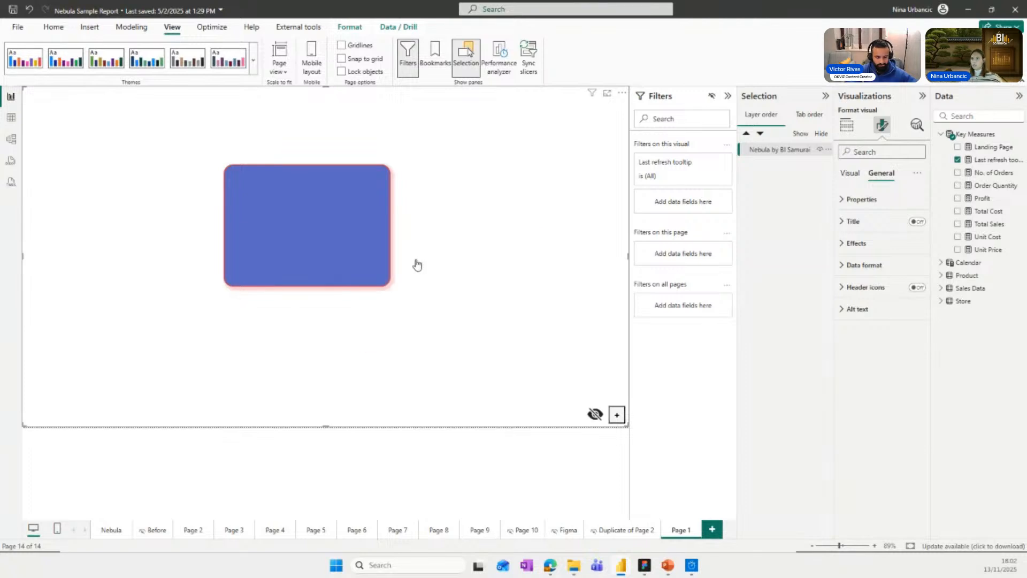
# Shrink the blue rectangle proportionally to about three quarters of its size and move it farther left.
pyautogui.click(309, 223)
pyautogui.moveTo(391, 287); pyautogui.dragTo(344, 252)
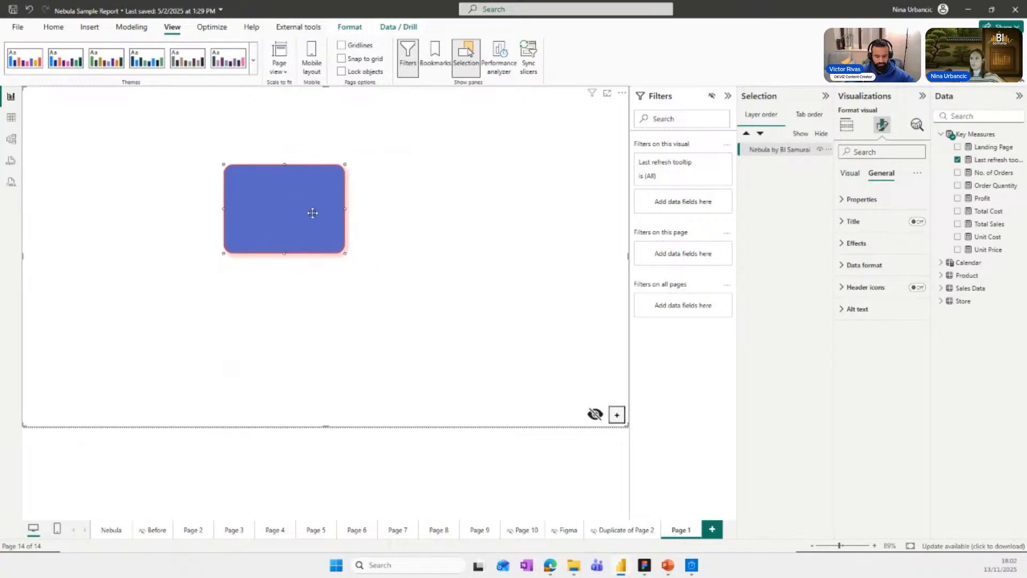
pyautogui.moveTo(312, 211); pyautogui.dragTo(253, 205)
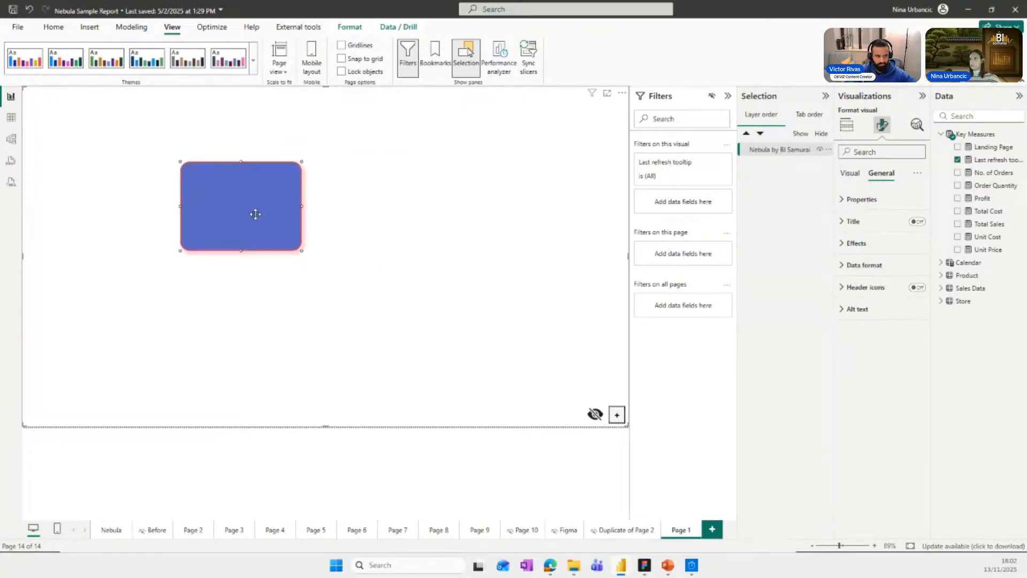
# Place two overlapping copies of the semi-transparent rectangle beside the original, then delete both copies.
pyautogui.rightClick(255, 214)
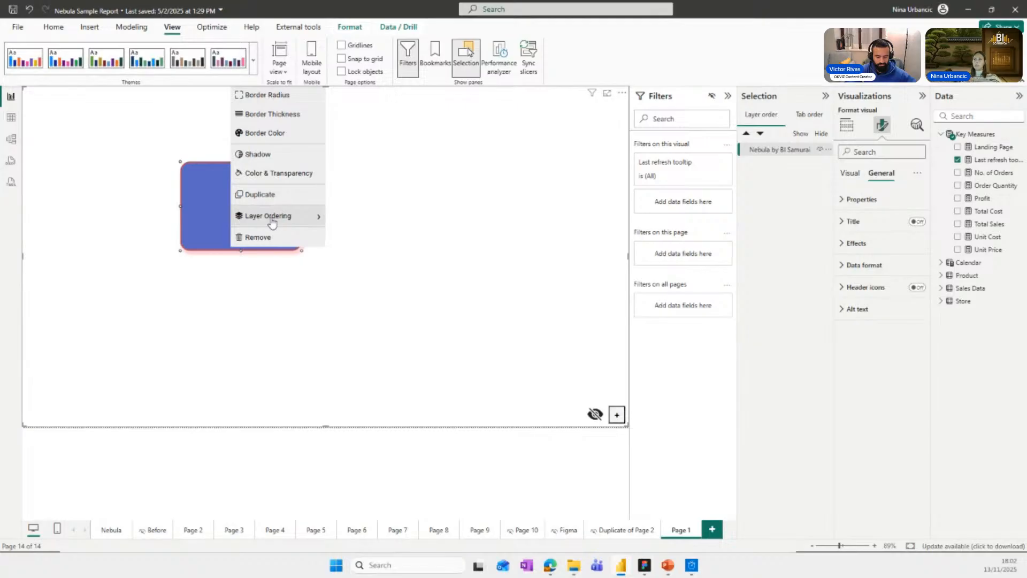
pyautogui.click(217, 206)
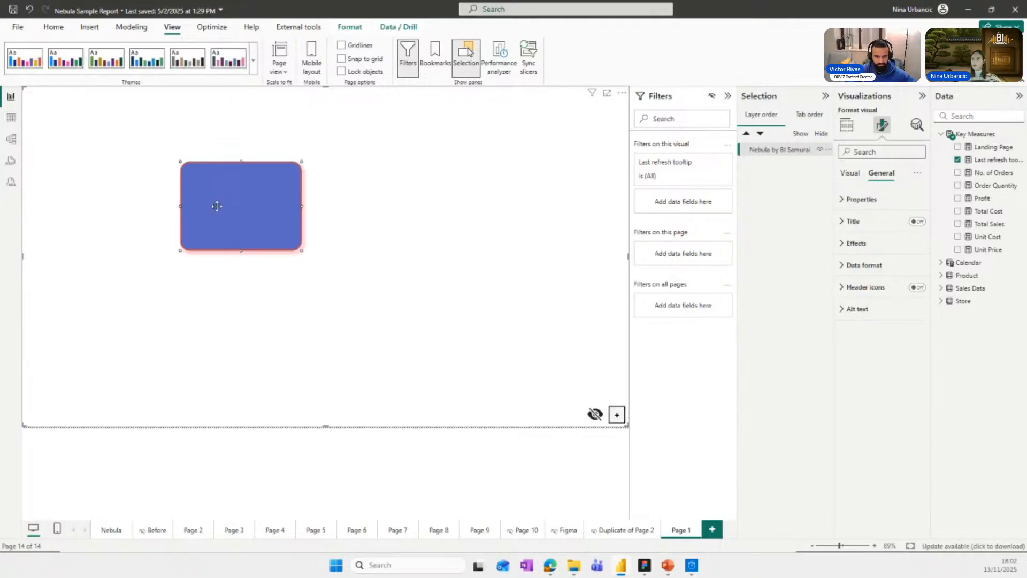
pyautogui.keyDown('ctrl'); pyautogui.moveTo(217, 206); pyautogui.dragTo(296, 277); pyautogui.keyUp('ctrl')
pyautogui.keyDown('ctrl'); pyautogui.moveTo(276, 218); pyautogui.dragTo(436, 219); pyautogui.keyUp('ctrl')
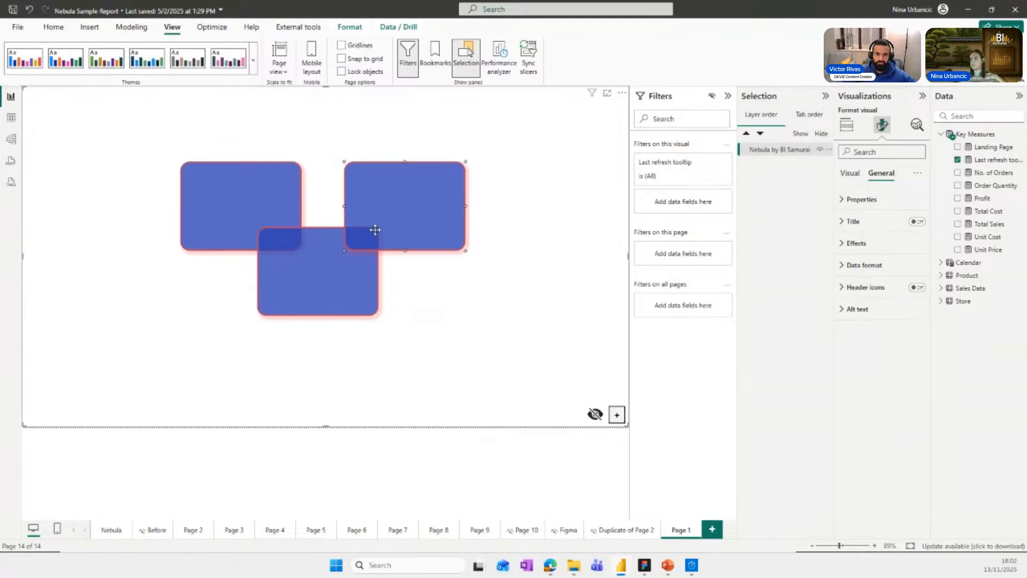
pyautogui.press('Delete')
pyautogui.click(341, 256)
pyautogui.press('Delete')
# Make the rectangle's blue fill fully opaque with an alpha of 1 and apply the color.
pyautogui.rightClick(259, 215)
pyautogui.click(298, 174)
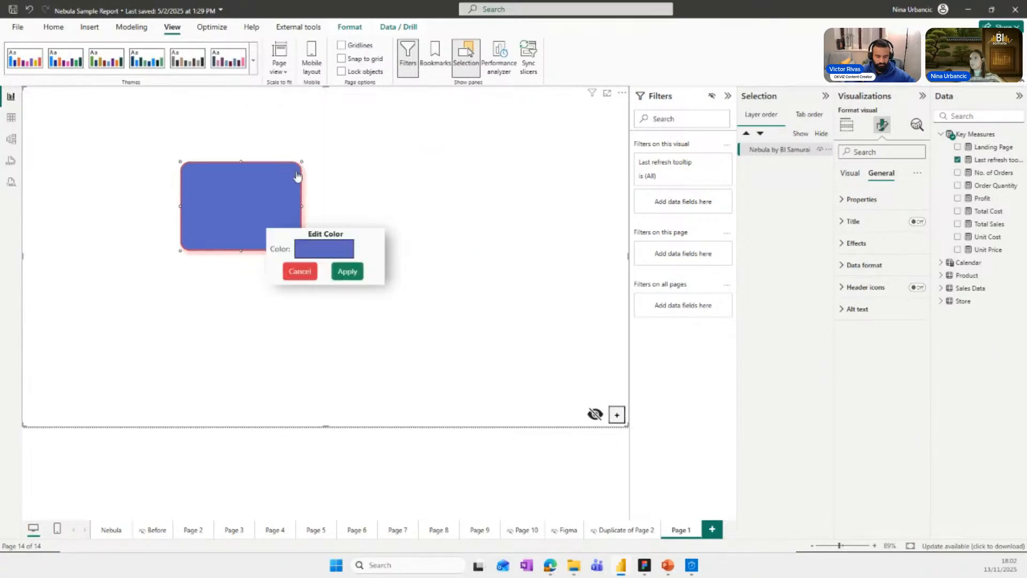
pyautogui.click(353, 256)
pyautogui.moveTo(469, 379); pyautogui.dragTo(488, 379)
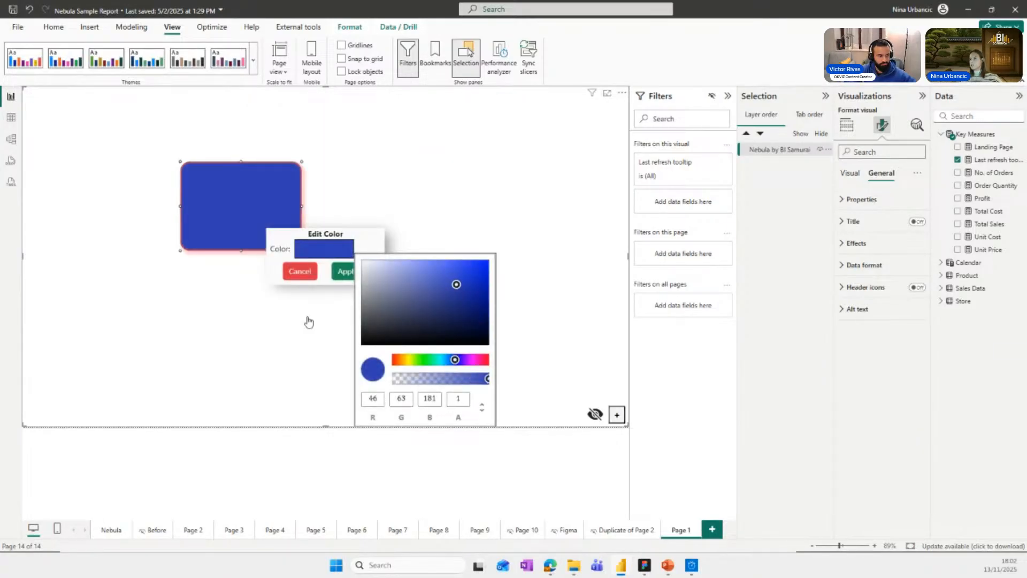
pyautogui.click(343, 272)
# Copy the opaque blue rectangle and paste two copies, arranging the three so that they partly overlap.
pyautogui.hotkey('ctrl', 'c')
pyautogui.hotkey('ctrl', 'v')
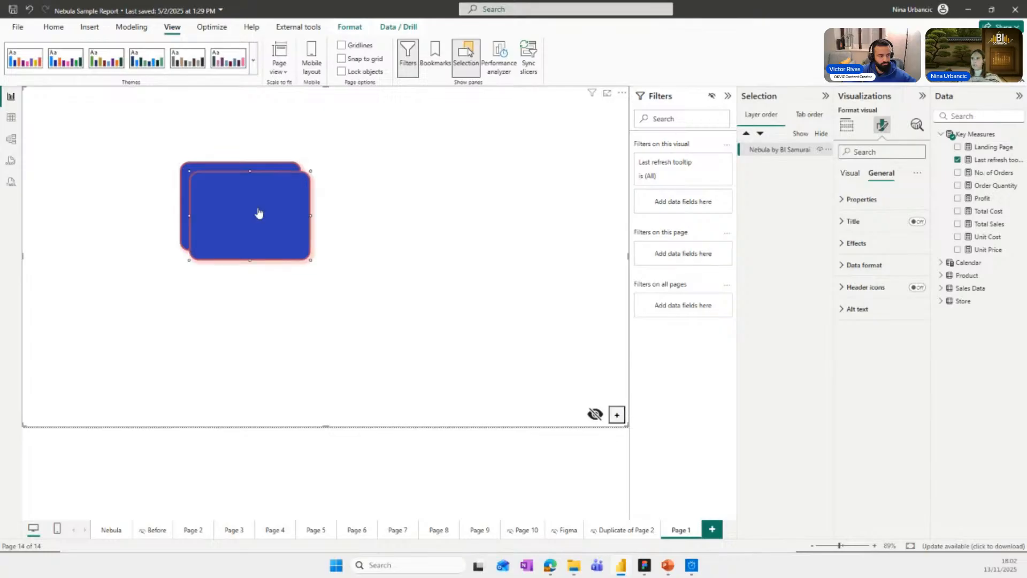
pyautogui.moveTo(259, 213); pyautogui.dragTo(428, 215)
pyautogui.hotkey('ctrl', 'v')
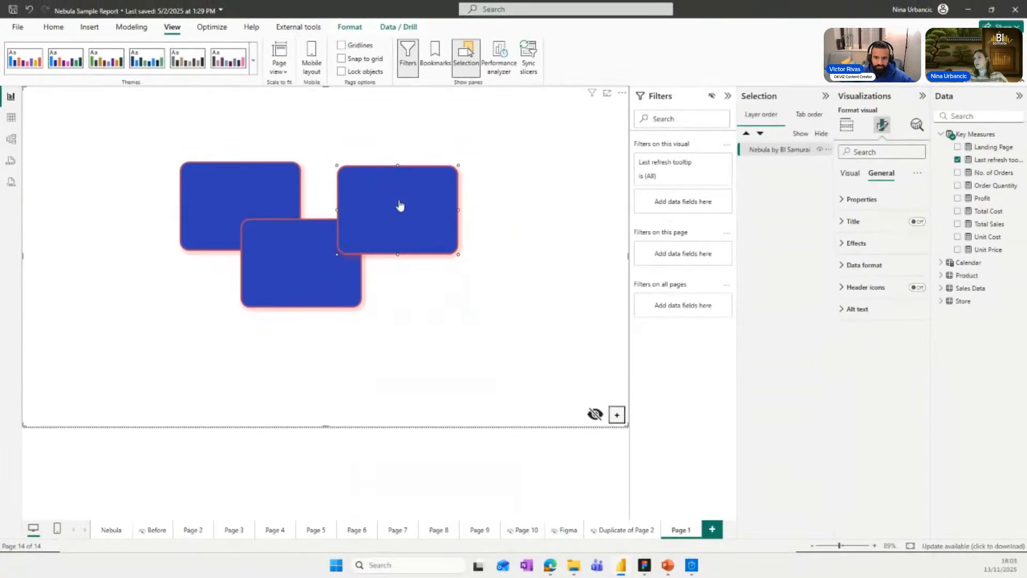
# Send the right-hand rectangle backward one layer and move it slightly up and left behind the lower one.
pyautogui.rightClick(415, 254)
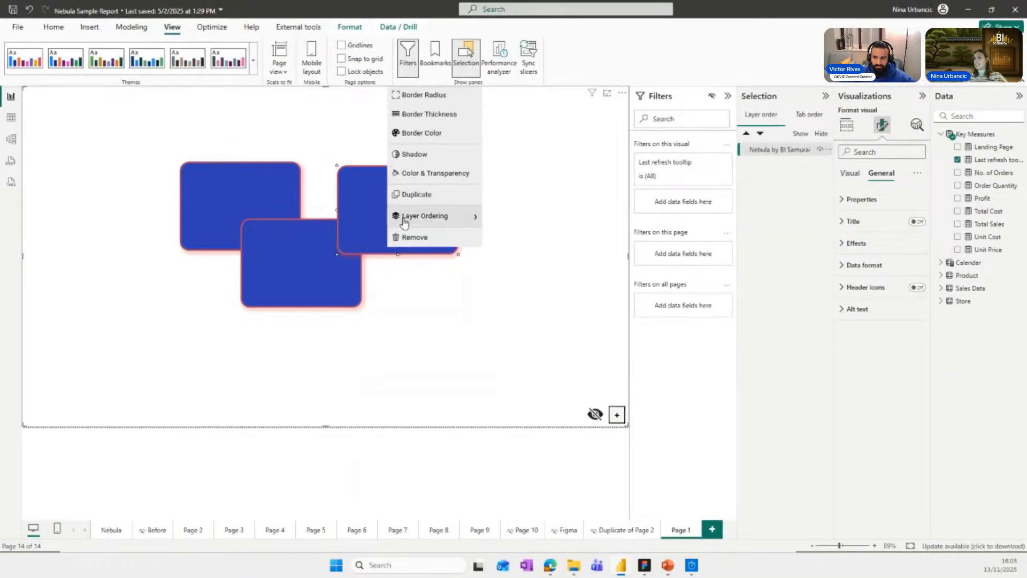
pyautogui.click(405, 218)
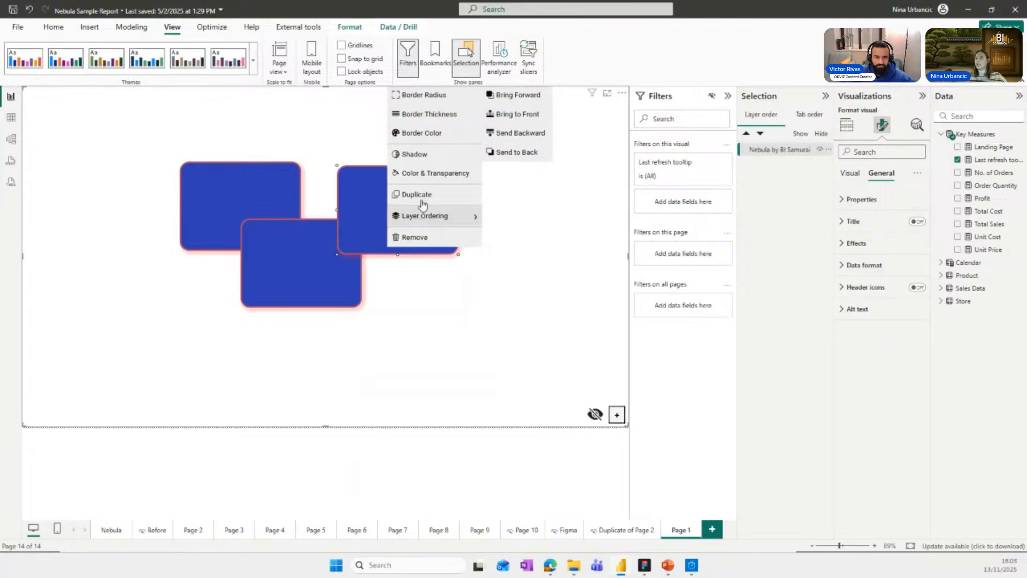
pyautogui.click(517, 134)
pyautogui.moveTo(397, 211)
pyautogui.mouseDown()
pyautogui.moveTo(335, 191)
pyautogui.moveTo(334, 199)
pyautogui.moveTo(379, 203)
pyautogui.mouseUp()
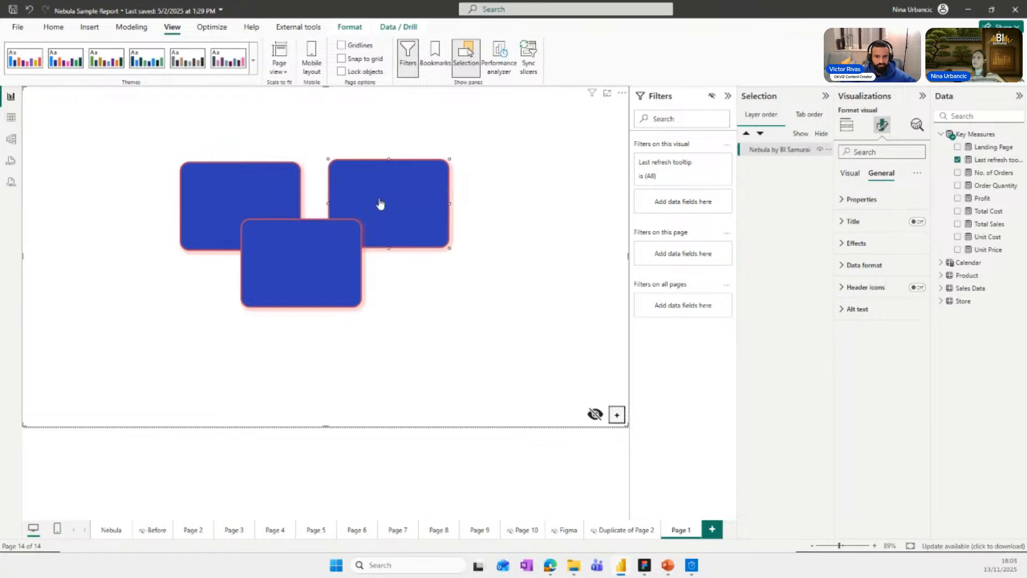
# Send the right-hand rectangle to the back, move it partly behind the left one, and deselect it.
pyautogui.rightClick(380, 203)
pyautogui.moveTo(425, 216)
pyautogui.click(490, 158)
pyautogui.moveTo(383, 195); pyautogui.dragTo(320, 174)
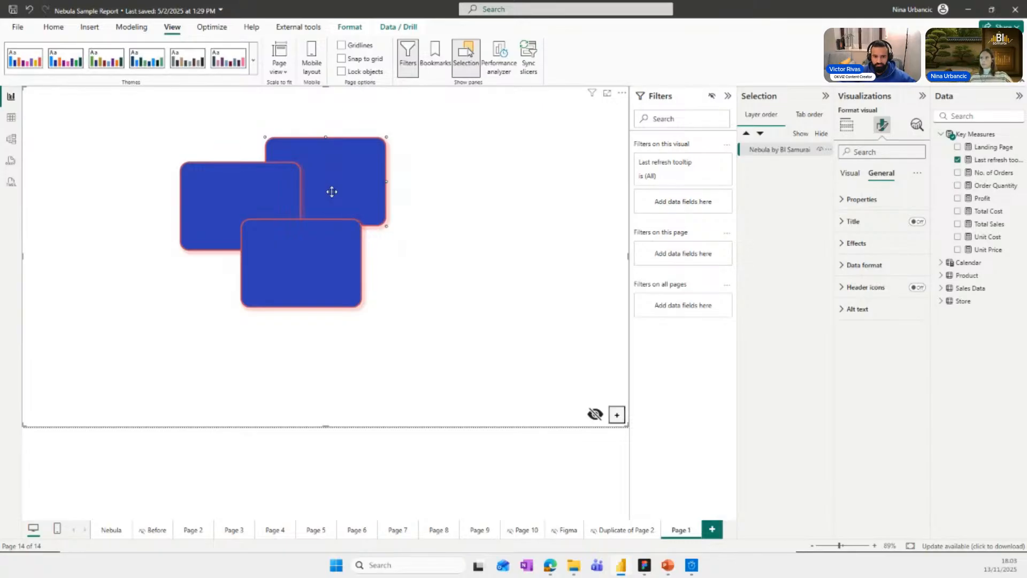
pyautogui.rightClick(331, 190)
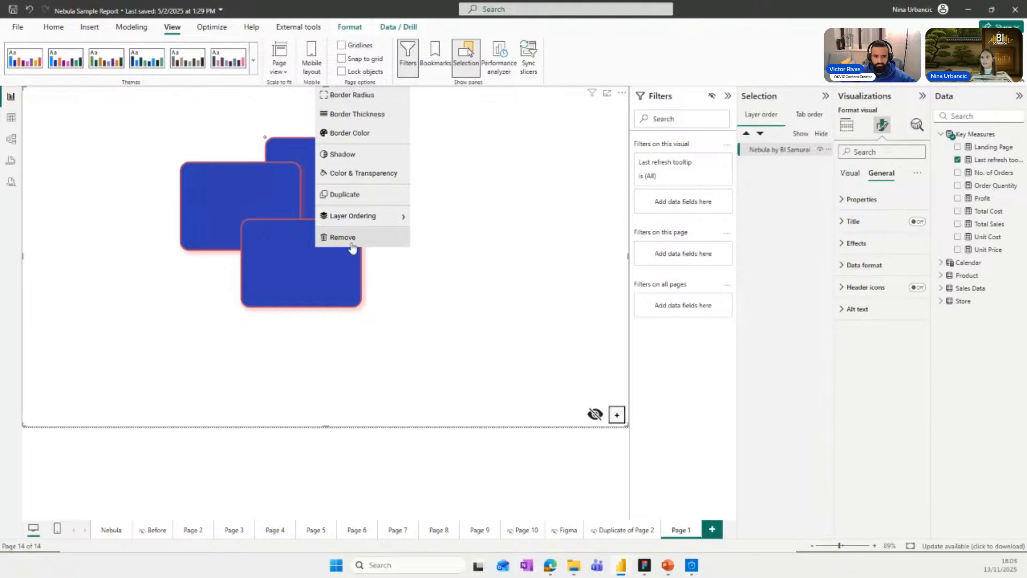
pyautogui.click(397, 301)
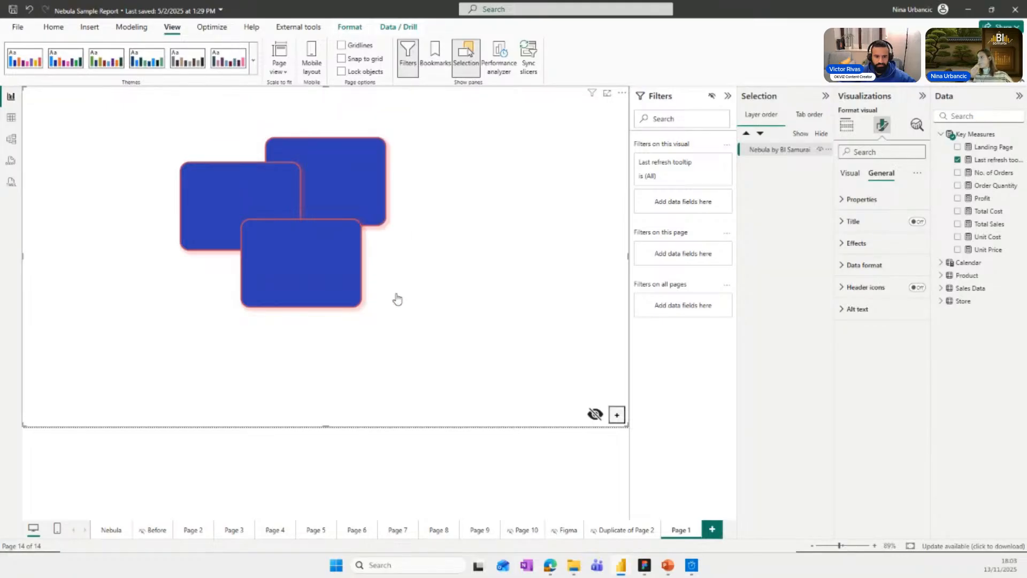
# Set the default rectangle to a width of 300, a height of 200 and a border radius of 10.
pyautogui.click(850, 173)
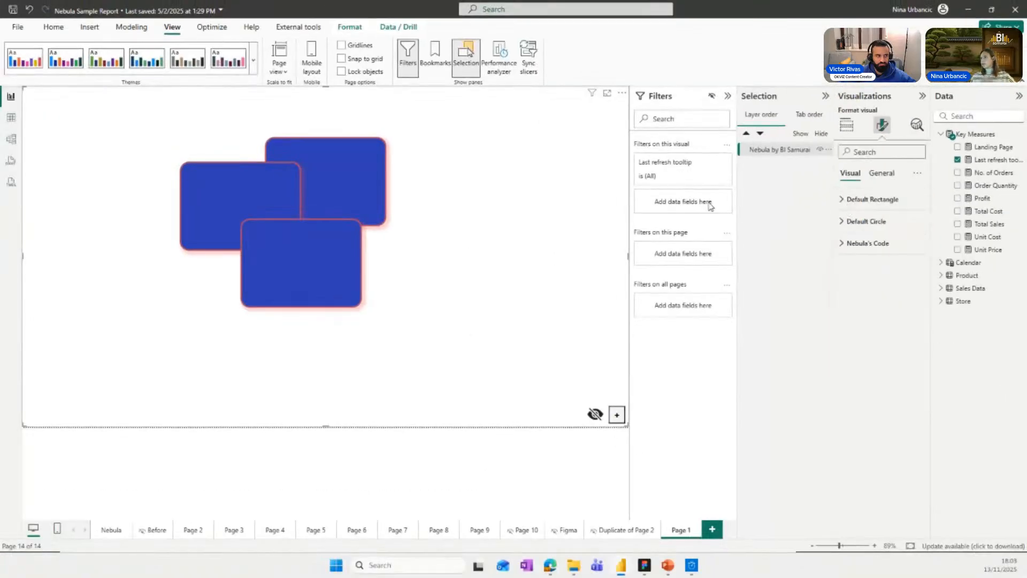
pyautogui.click(859, 227)
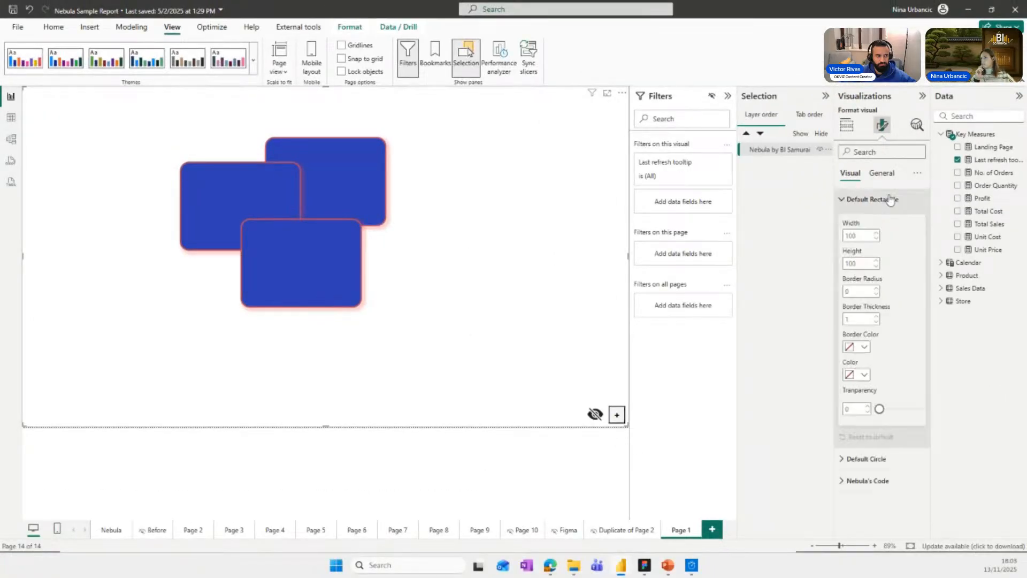
pyautogui.doubleClick(861, 236)
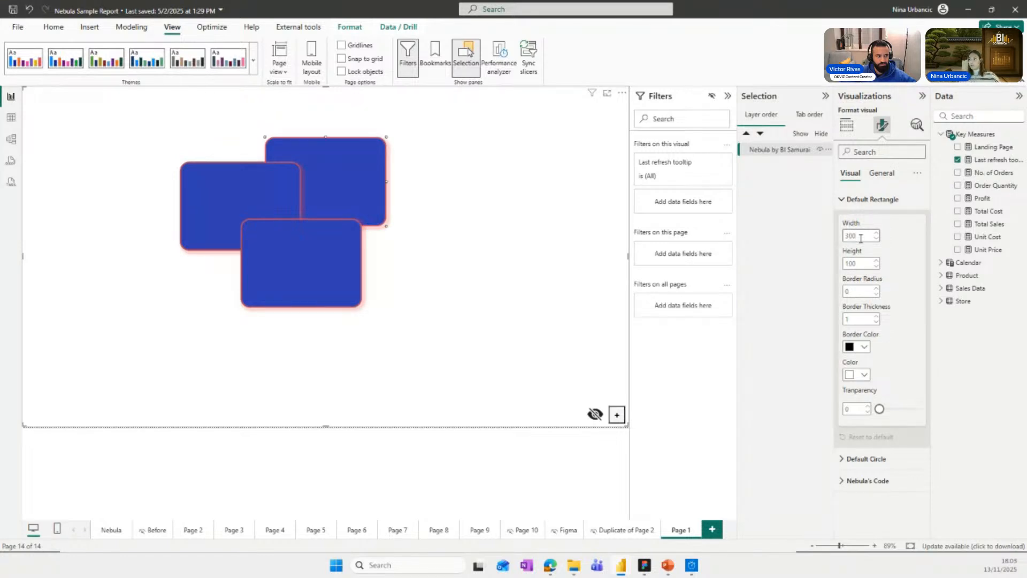
pyautogui.doubleClick(859, 262)
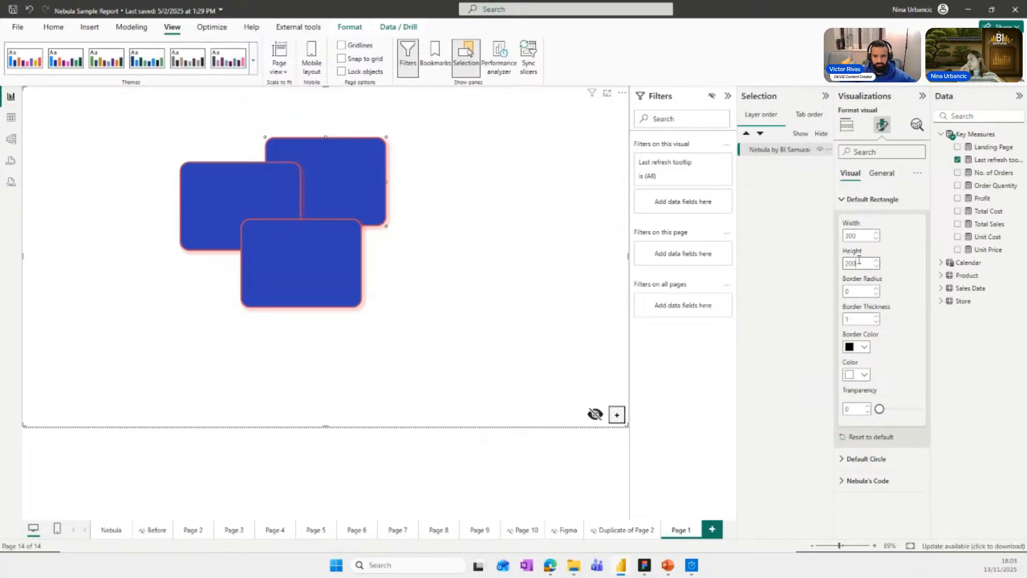
pyautogui.doubleClick(870, 289)
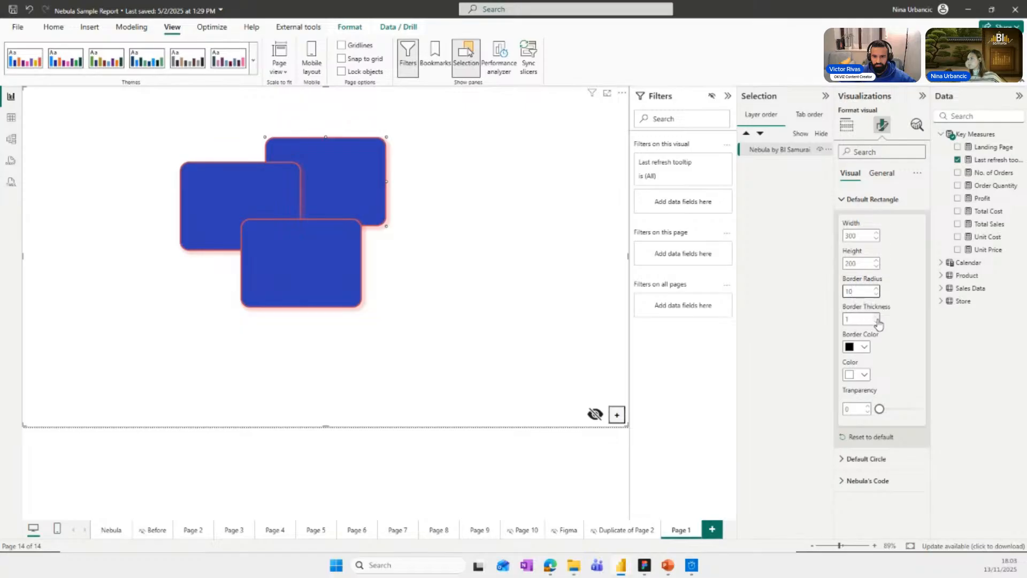
# Give the default rectangle a border thickness of 0, a pink fill colour and a transparency of 31.
pyautogui.click(876, 322)
pyautogui.click(863, 374)
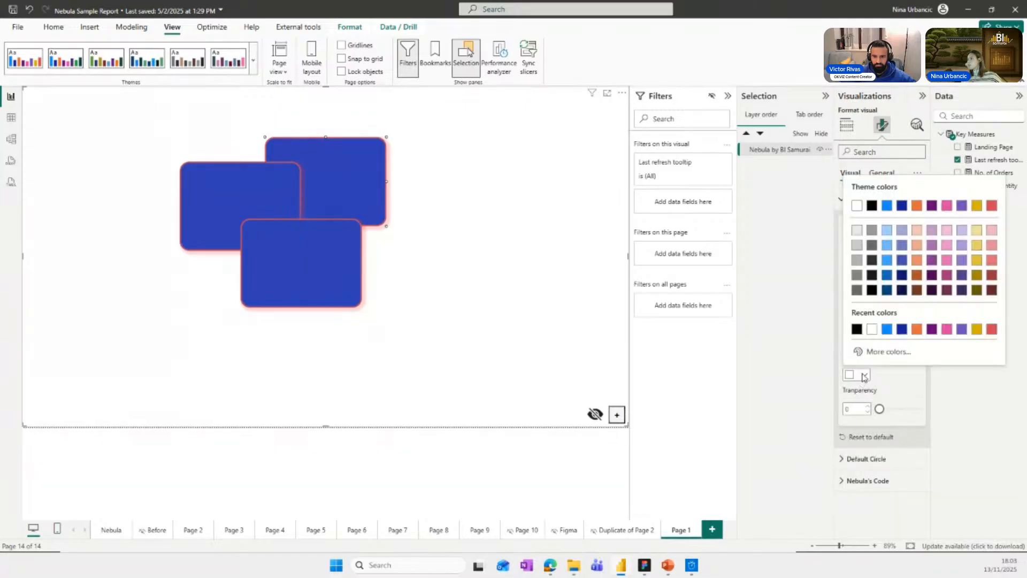
pyautogui.click(948, 265)
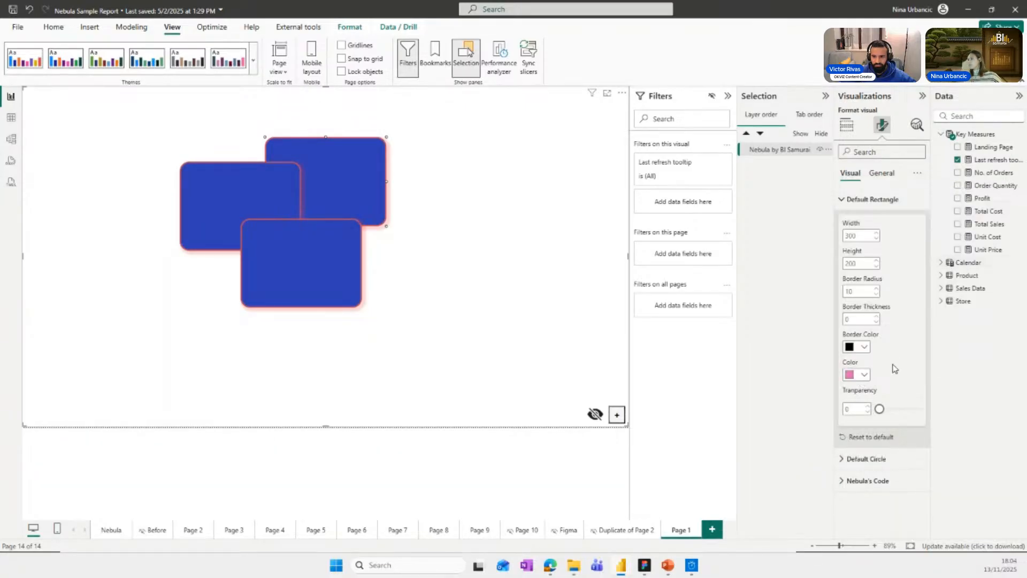
pyautogui.moveTo(880, 409); pyautogui.dragTo(891, 411)
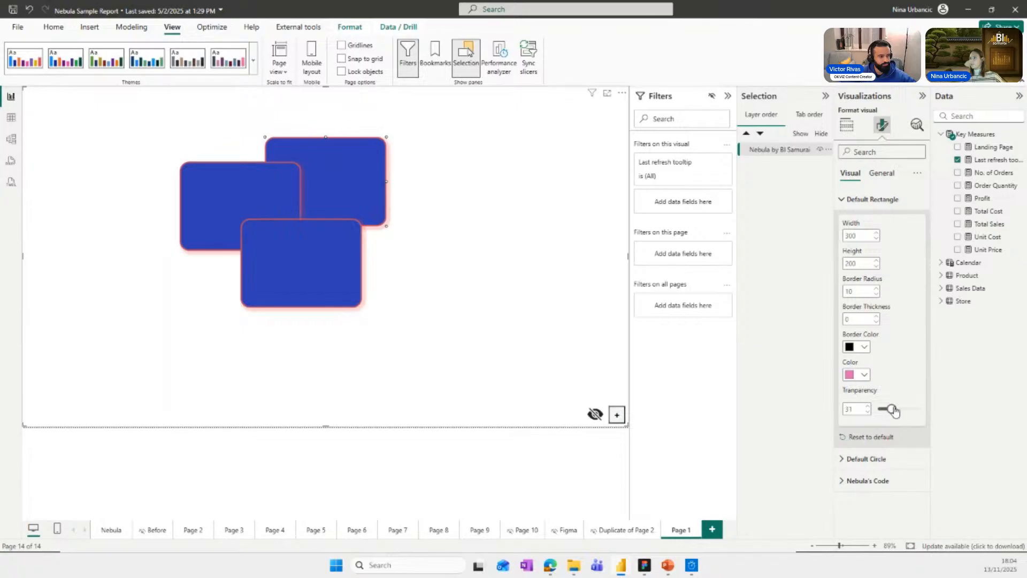
# Add three default pink rectangles and place them overlapping the left, lower-right and middle parts of the blue rectangles.
pyautogui.click(617, 414)
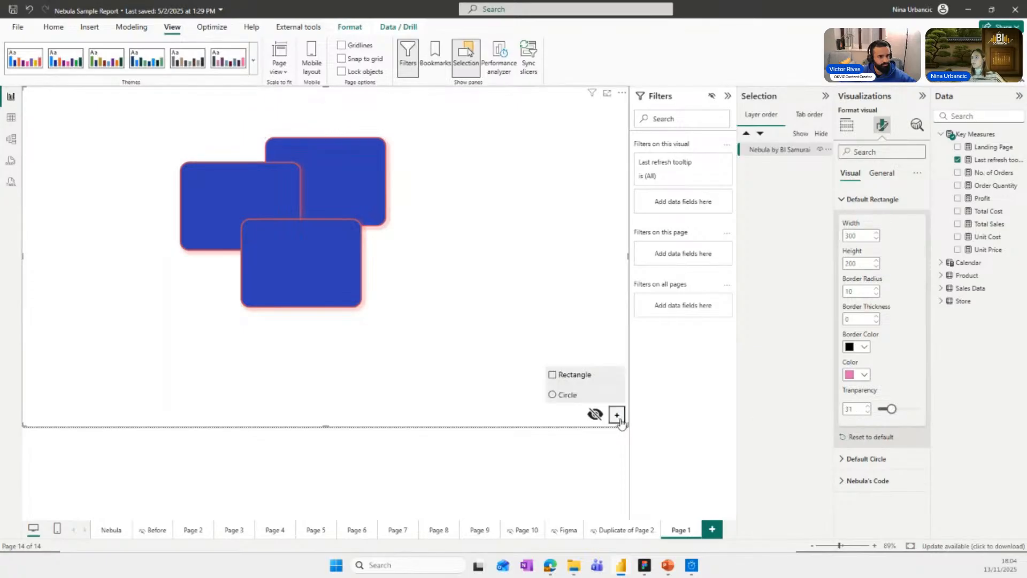
pyautogui.click(582, 380)
pyautogui.moveTo(75, 142); pyautogui.dragTo(153, 210)
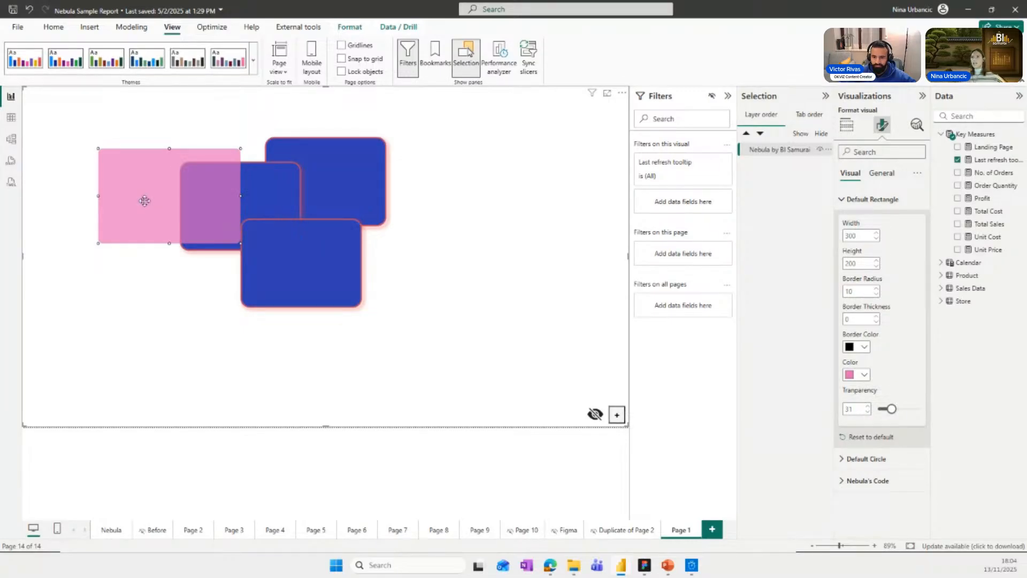
pyautogui.click(613, 415)
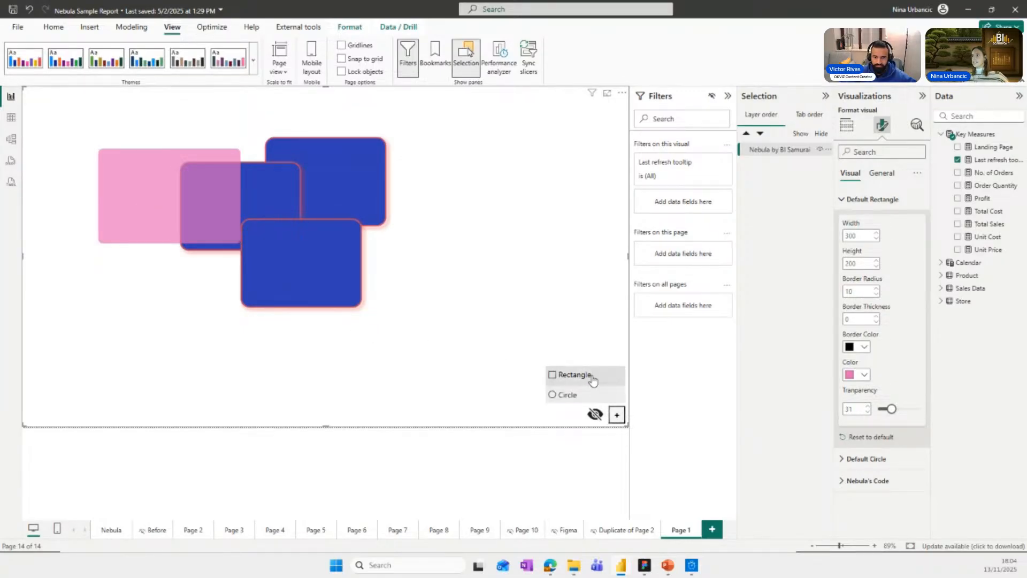
pyautogui.click(573, 374)
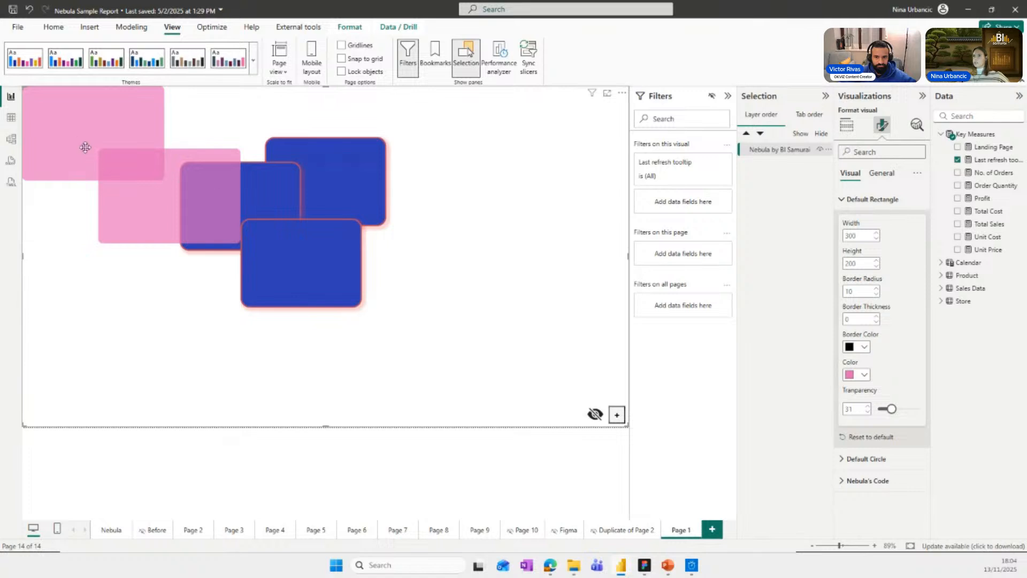
pyautogui.moveTo(85, 147); pyautogui.dragTo(397, 278)
pyautogui.click(616, 414)
pyautogui.click(591, 375)
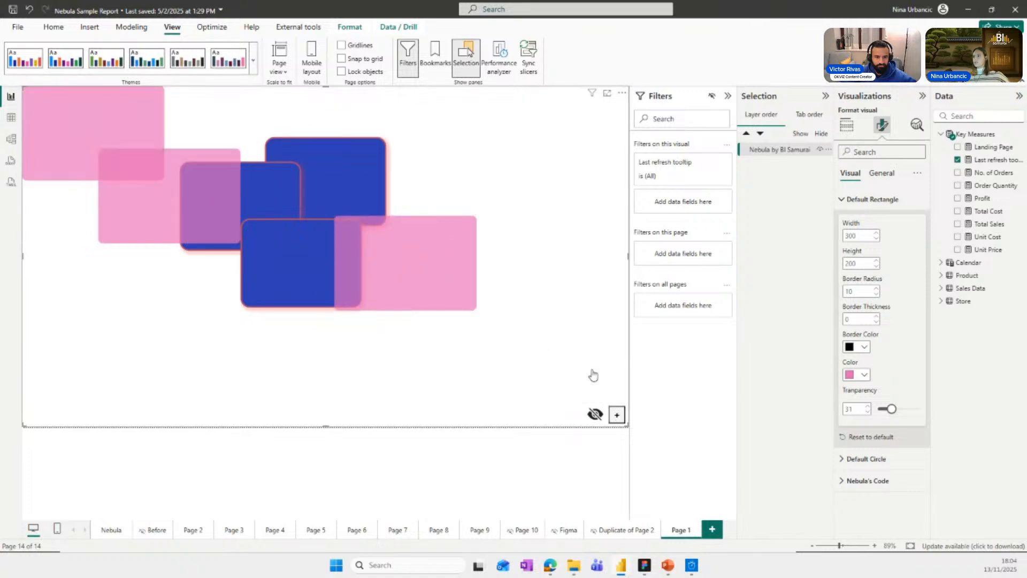
pyautogui.moveTo(148, 137); pyautogui.dragTo(321, 218)
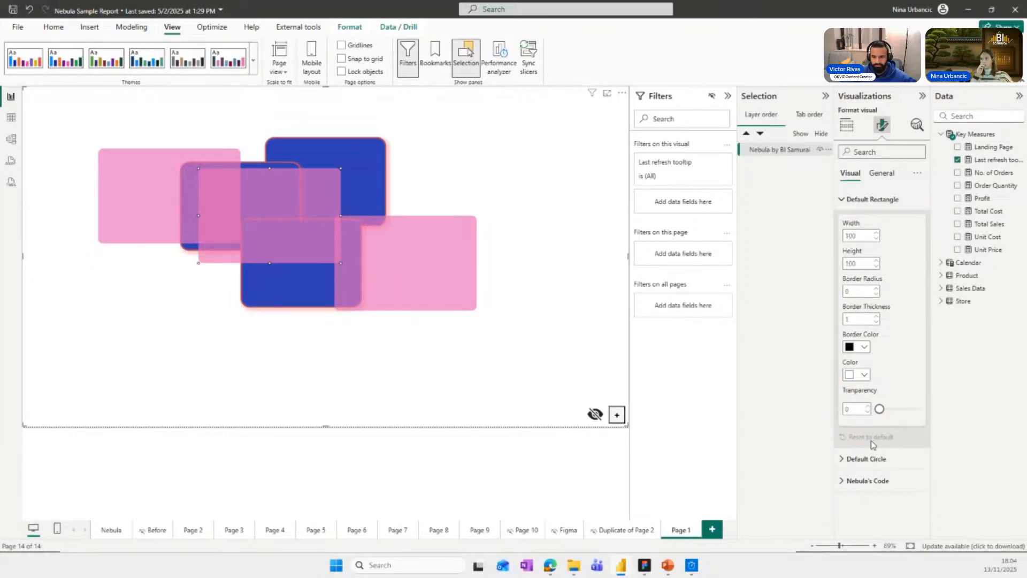
# Add another default rectangle and place it just left of the leftmost pink rectangle.
pyautogui.click(616, 415)
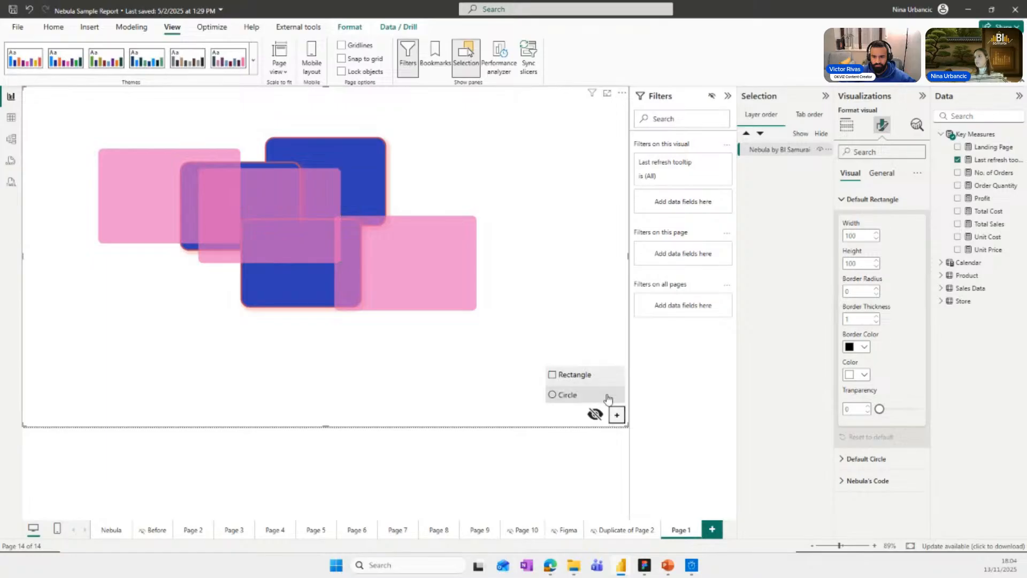
pyautogui.click(607, 396)
pyautogui.moveTo(51, 116); pyautogui.dragTo(63, 188)
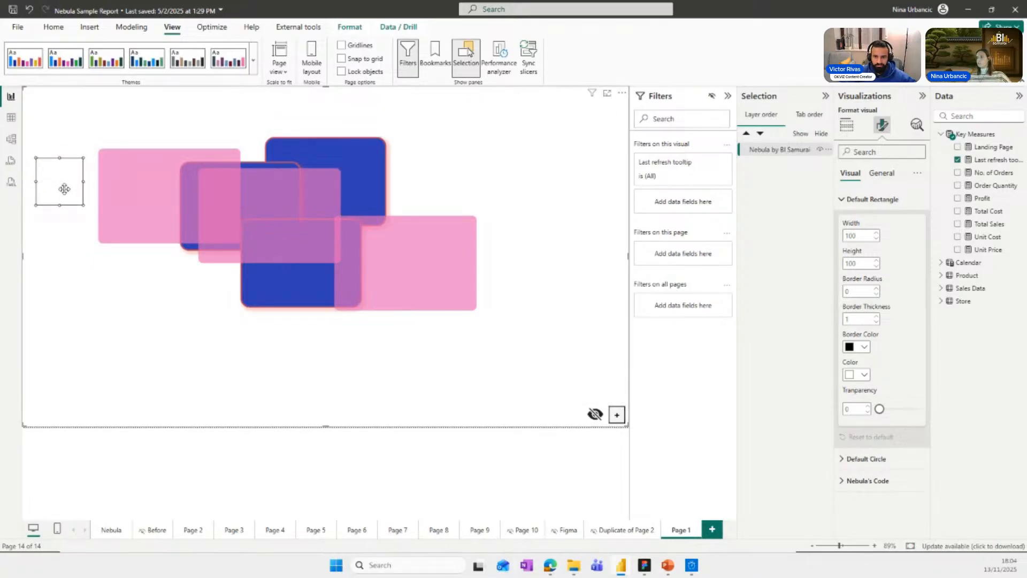
# Delete the small white rectangle and the right and middle pink rectangles, keeping only the leftmost pink one.
pyautogui.press('Delete')
pyautogui.click(438, 246)
pyautogui.press('Delete')
pyautogui.click(324, 237)
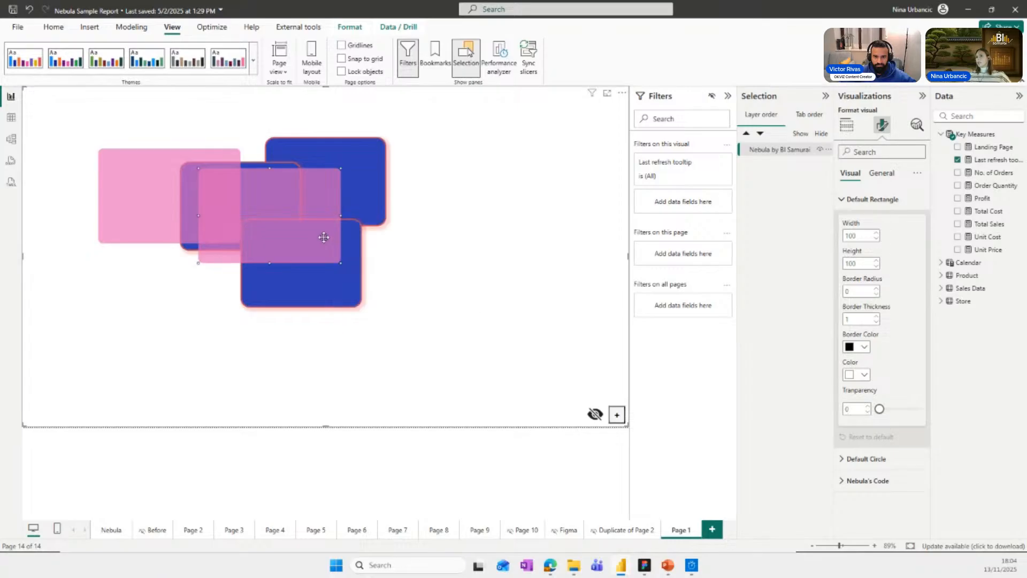
pyautogui.press('Delete')
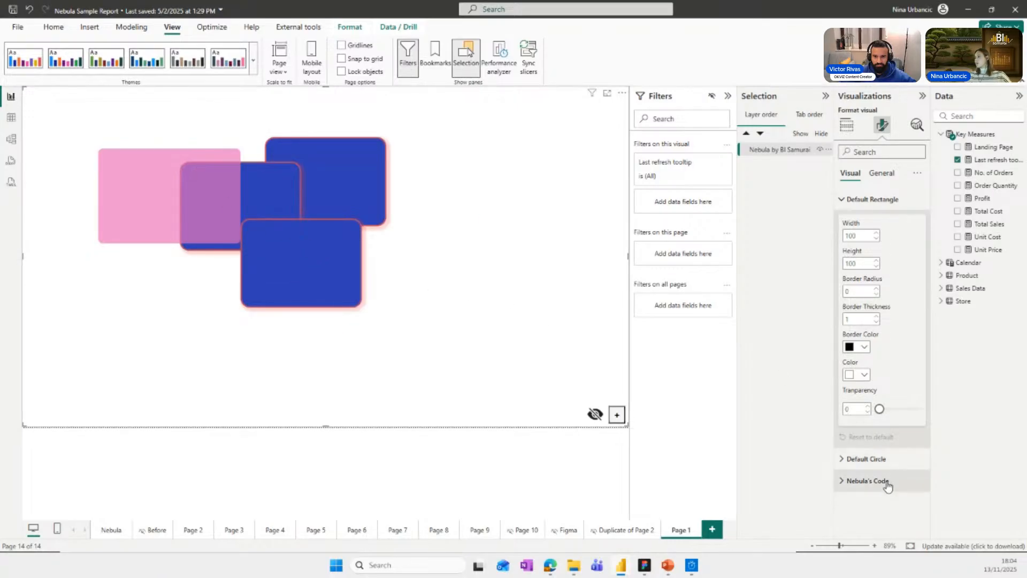
# View the Default Circle settings, collapse both sets of shape defaults and show the Nebula design code.
pyautogui.click(878, 458)
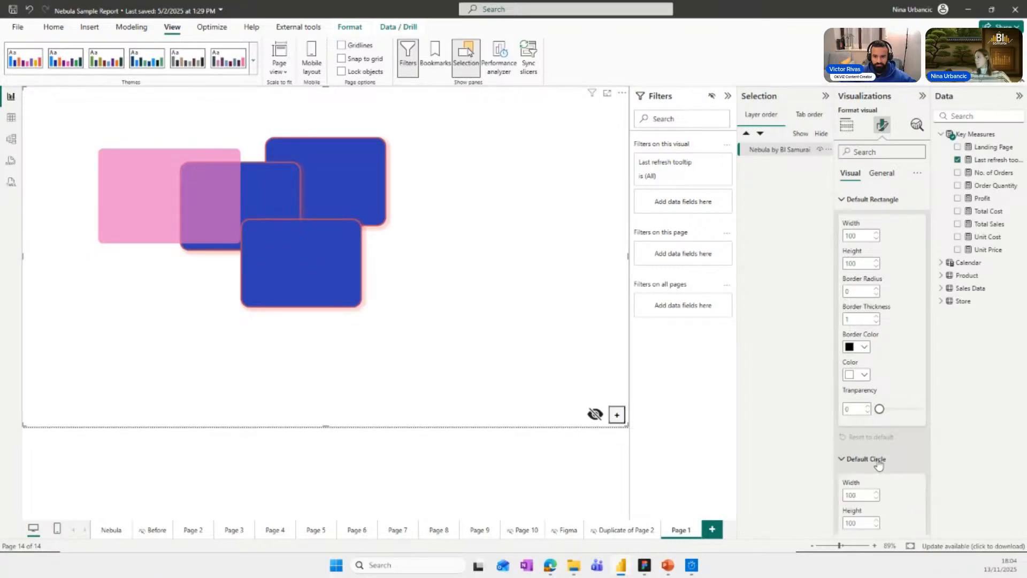
pyautogui.click(893, 198)
pyautogui.click(878, 222)
pyautogui.click(874, 246)
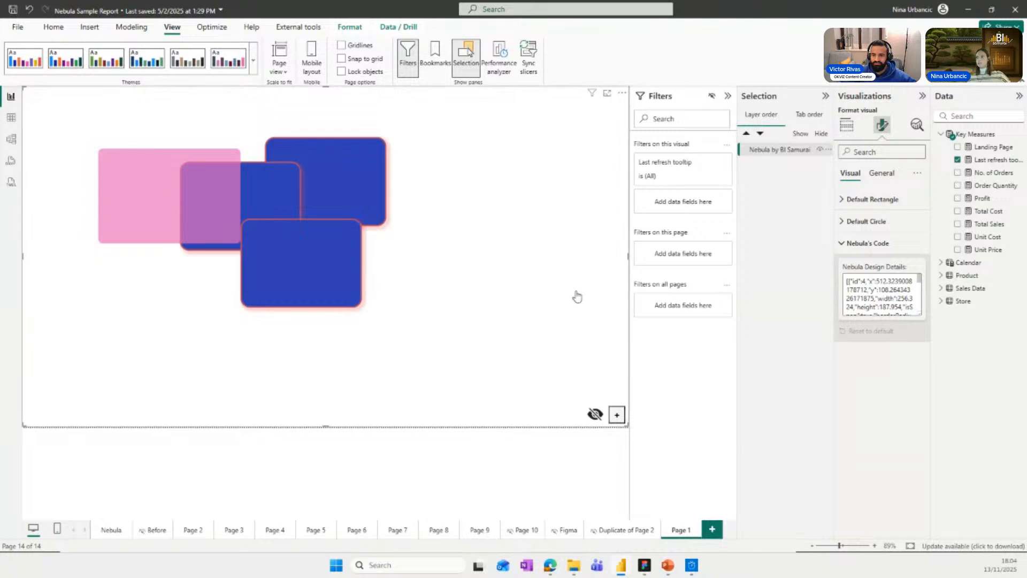
# Copy the whole Nebula visual and paste it onto a new report page.
pyautogui.rightClick(339, 427)
pyautogui.moveTo(339, 430)
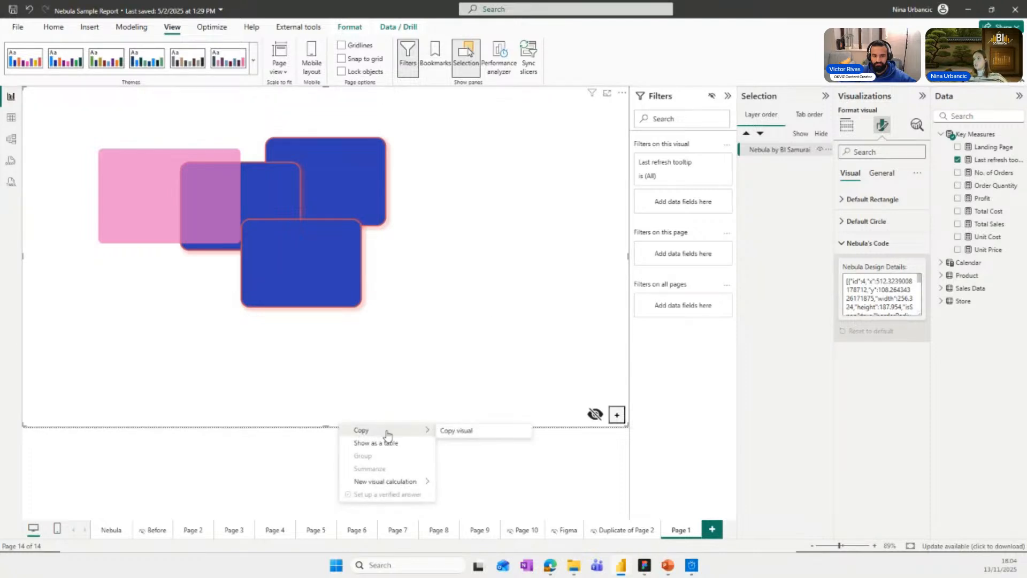
pyautogui.click(451, 440)
pyautogui.click(712, 529)
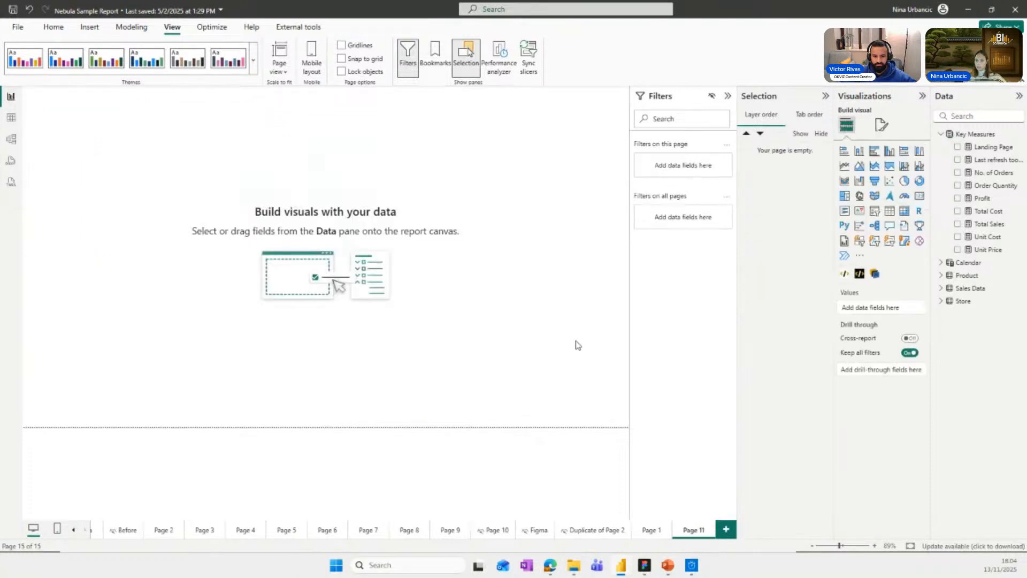
pyautogui.hotkey('ctrl', 'v')
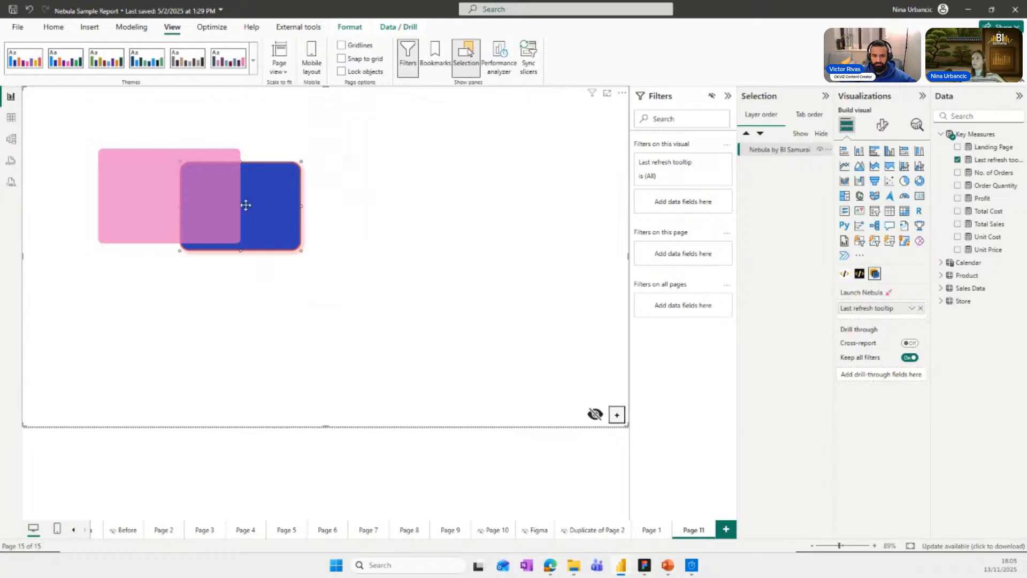
# Copy the complete Nebula design code from the background visual on Page 2.
pyautogui.click(161, 530)
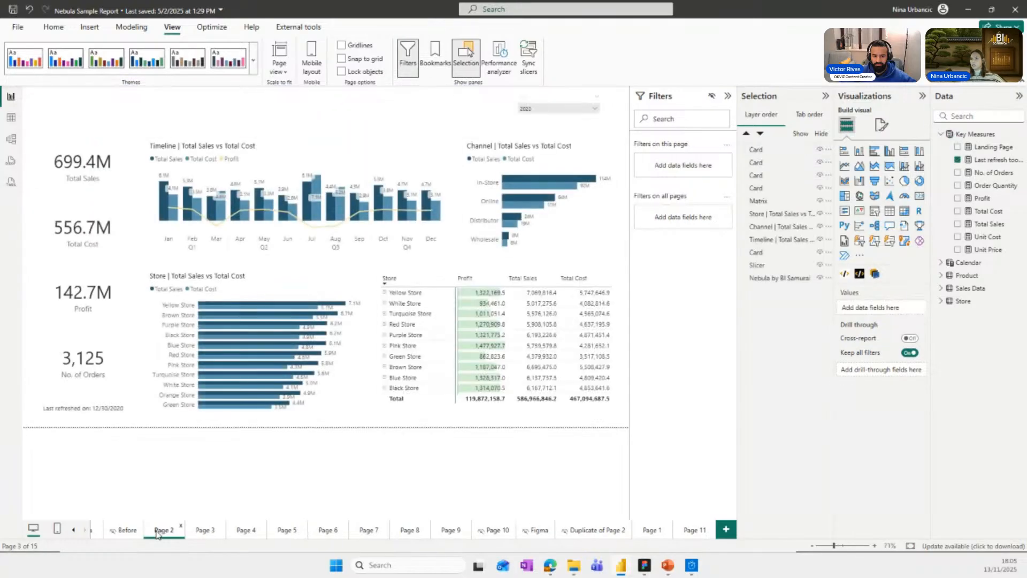
pyautogui.click(454, 138)
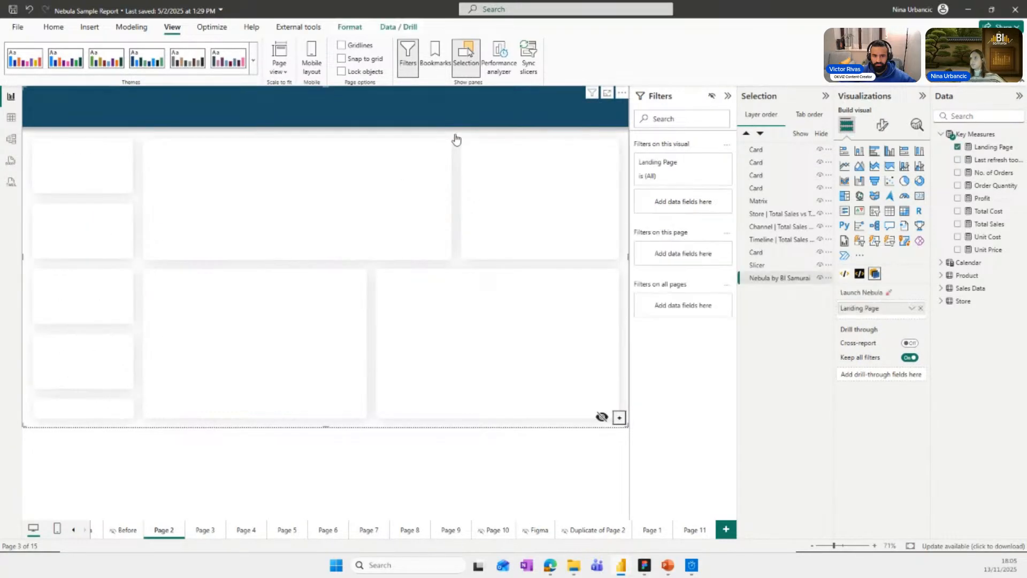
pyautogui.click(882, 124)
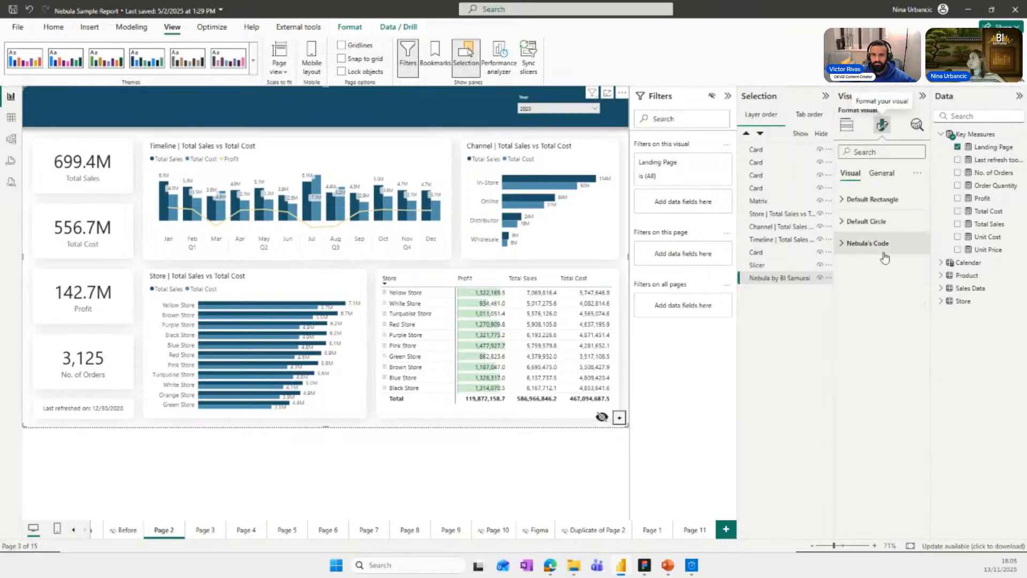
pyautogui.click(866, 243)
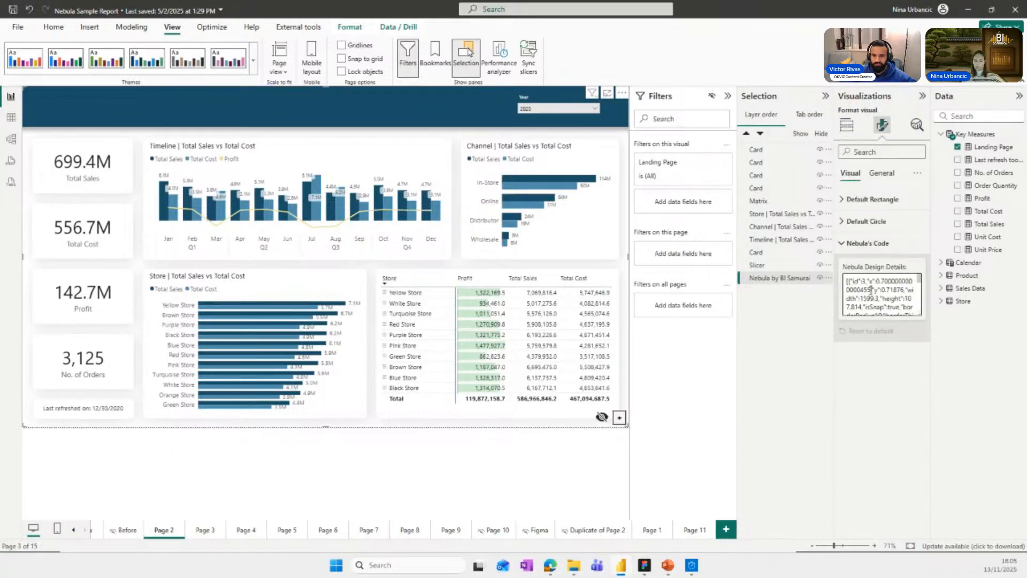
pyautogui.doubleClick(889, 298)
pyautogui.click(881, 298)
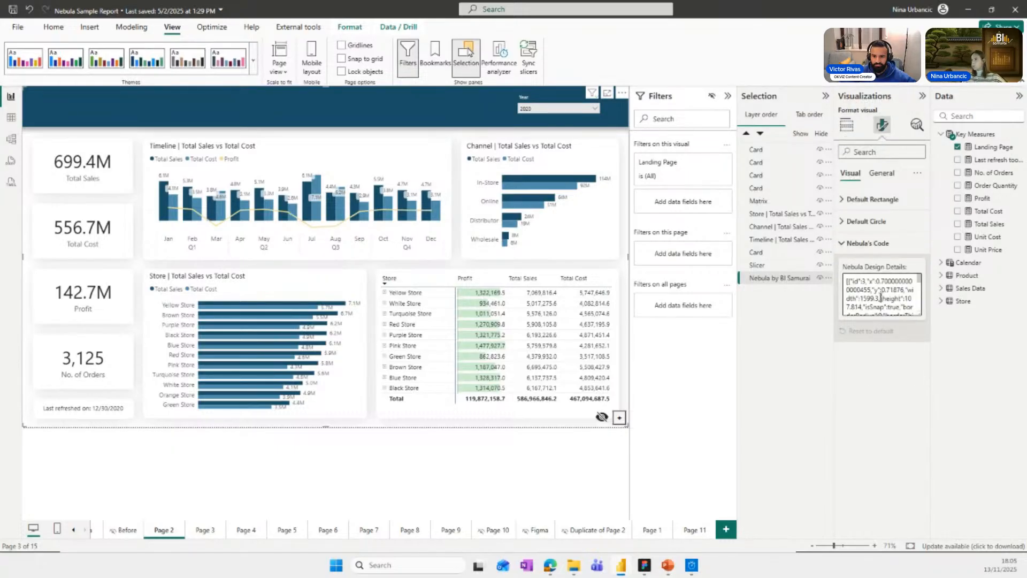
pyautogui.hotkey('ctrl', 'a')
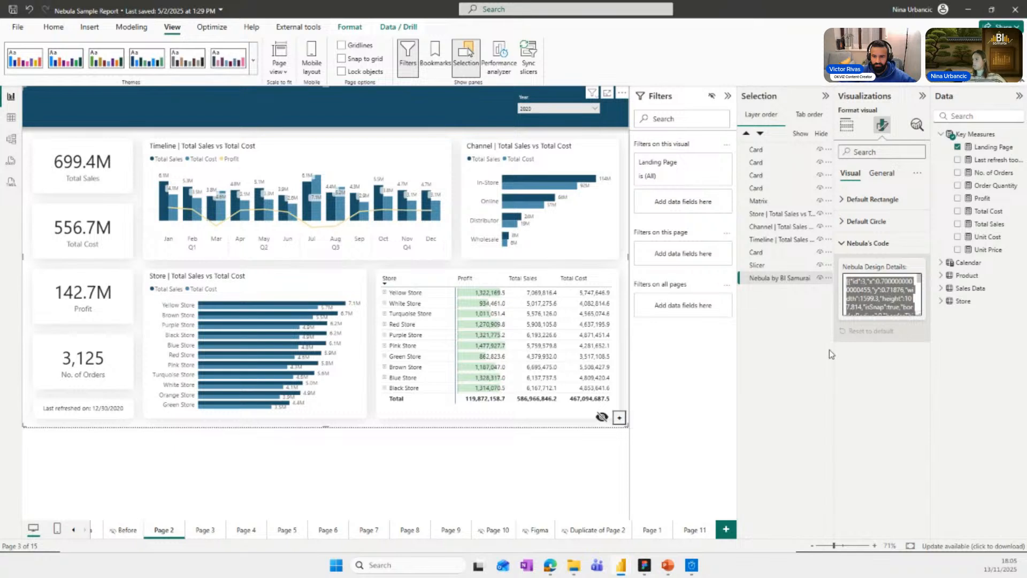
# Paste the copied design code into the Nebula Design Details of the visual on Page 11 and apply it.
pyautogui.click(692, 529)
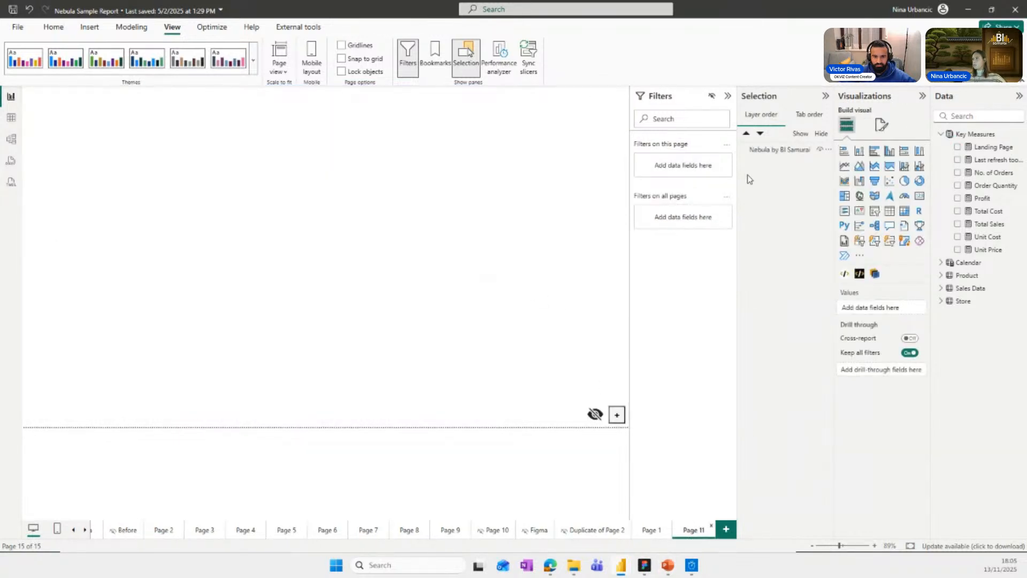
pyautogui.click(472, 194)
pyautogui.click(883, 124)
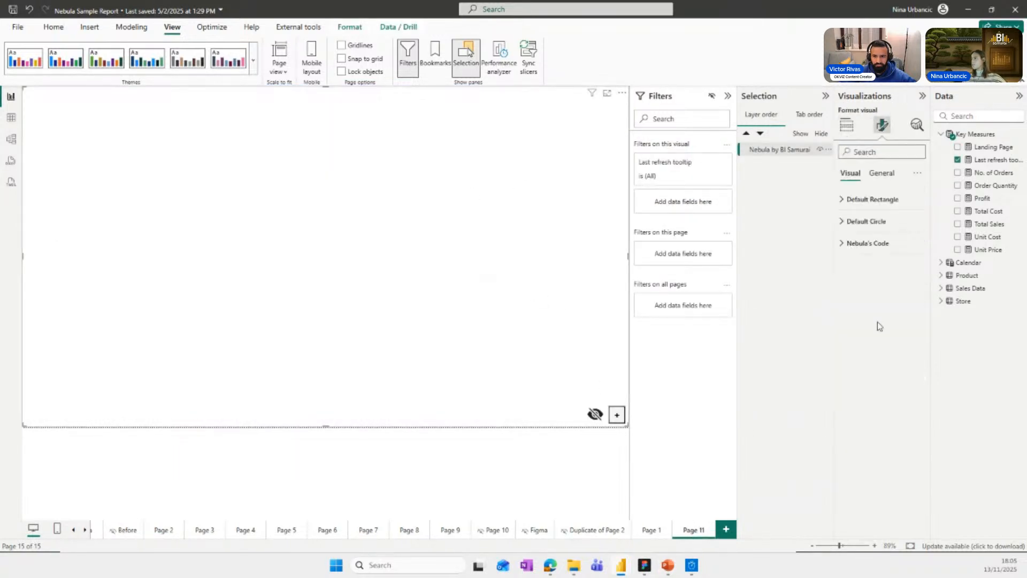
pyautogui.click(867, 244)
pyautogui.click(868, 292)
pyautogui.hotkey('ctrl', 'v')
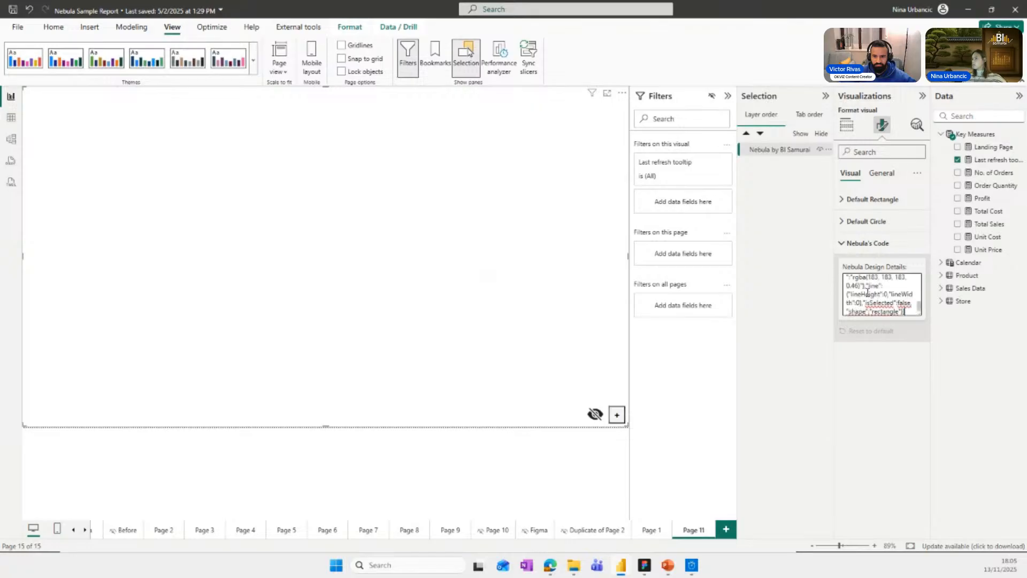
pyautogui.press('Return')
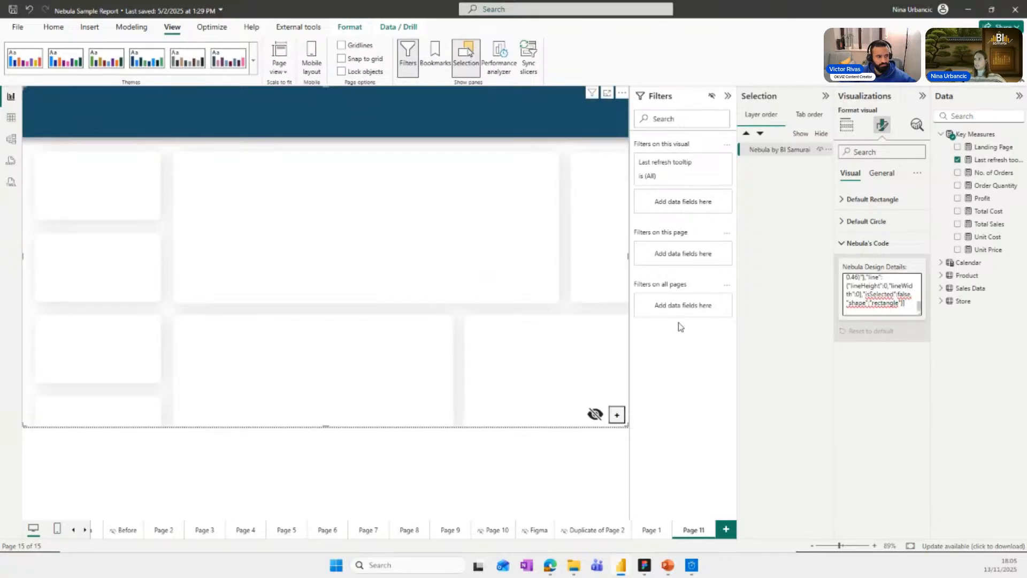
# Set the Page 11 canvas to a custom size with a height of 900 px and a width of 1600 px.
pyautogui.click(579, 459)
pyautogui.click(882, 125)
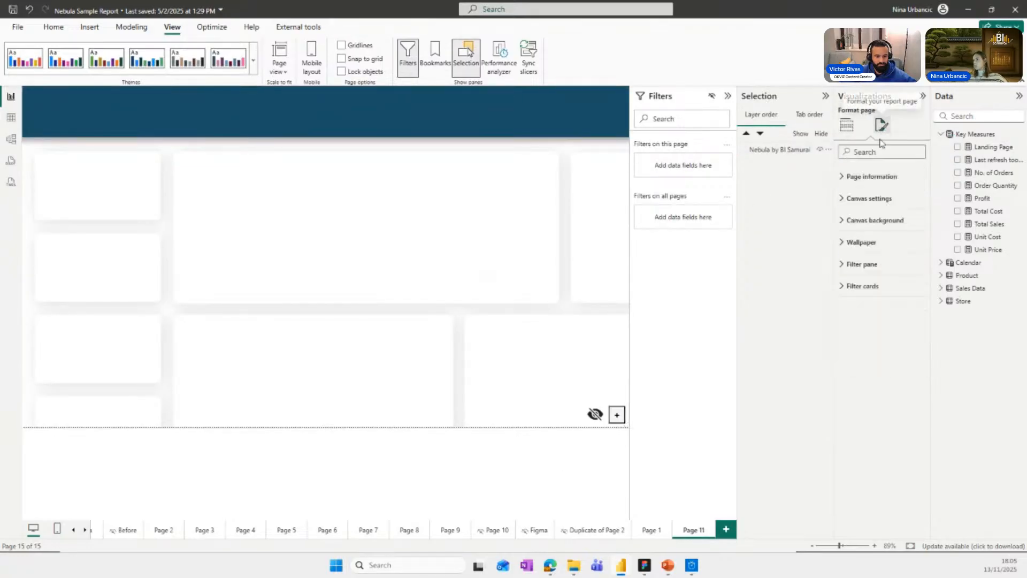
pyautogui.click(865, 203)
pyautogui.click(862, 235)
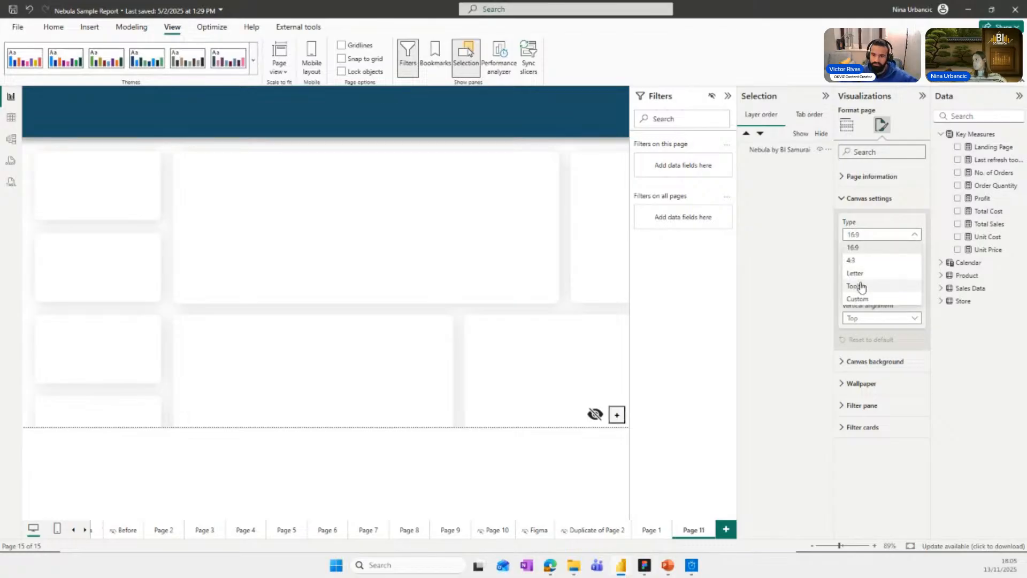
pyautogui.click(865, 298)
pyautogui.doubleClick(852, 263)
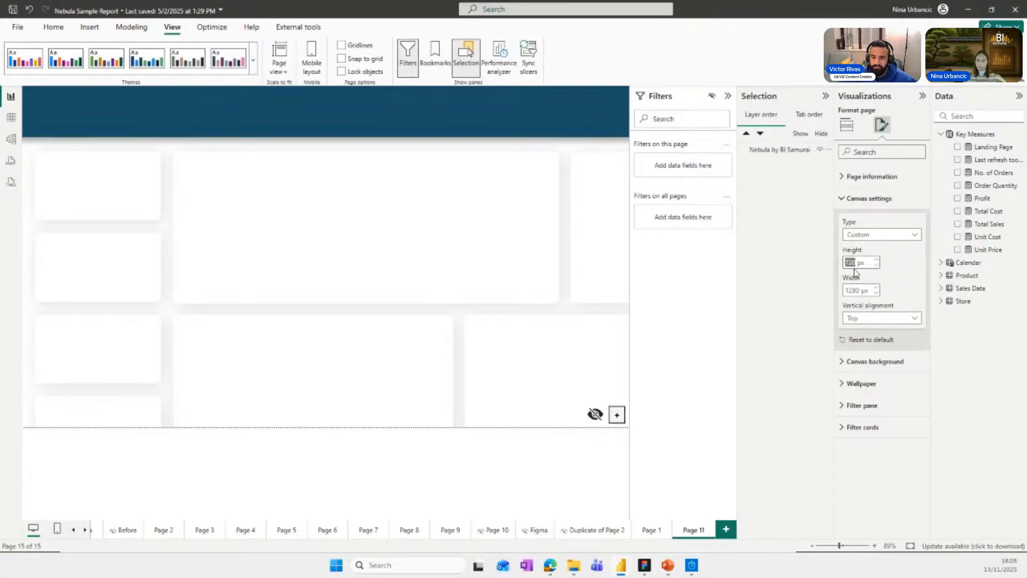
pyautogui.write('900')
pyautogui.press('Return')
pyautogui.doubleClick(854, 290)
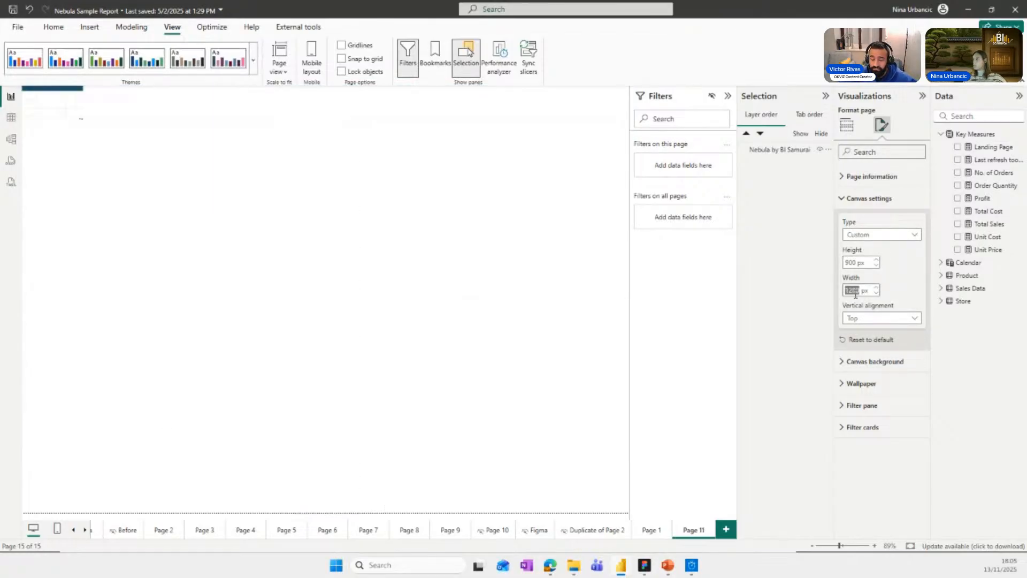
pyautogui.write('1')
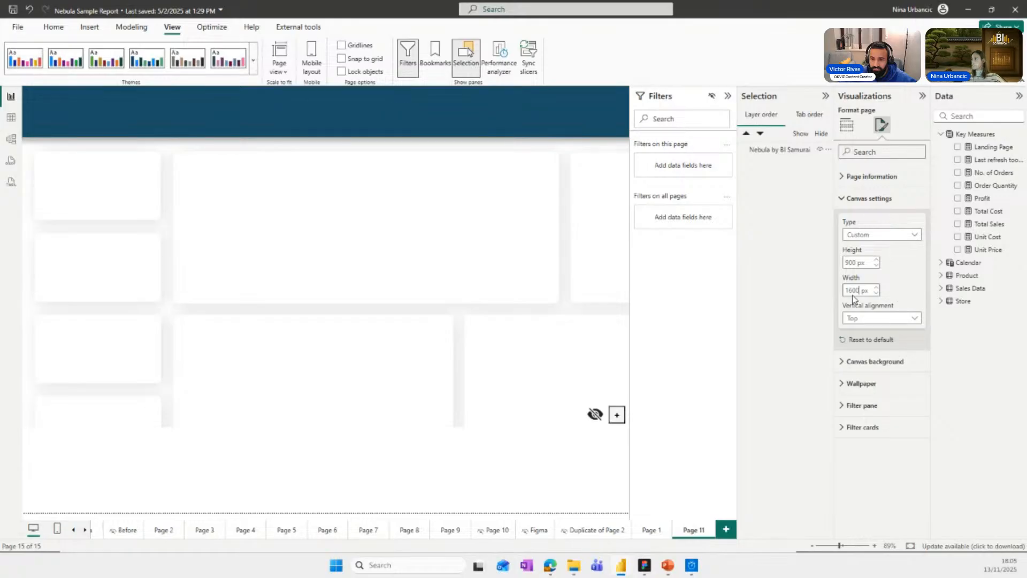
pyautogui.write('600')
pyautogui.press('Return')
# Enlarge the Nebula visual to fill the whole Page 11 canvas.
pyautogui.click(437, 304)
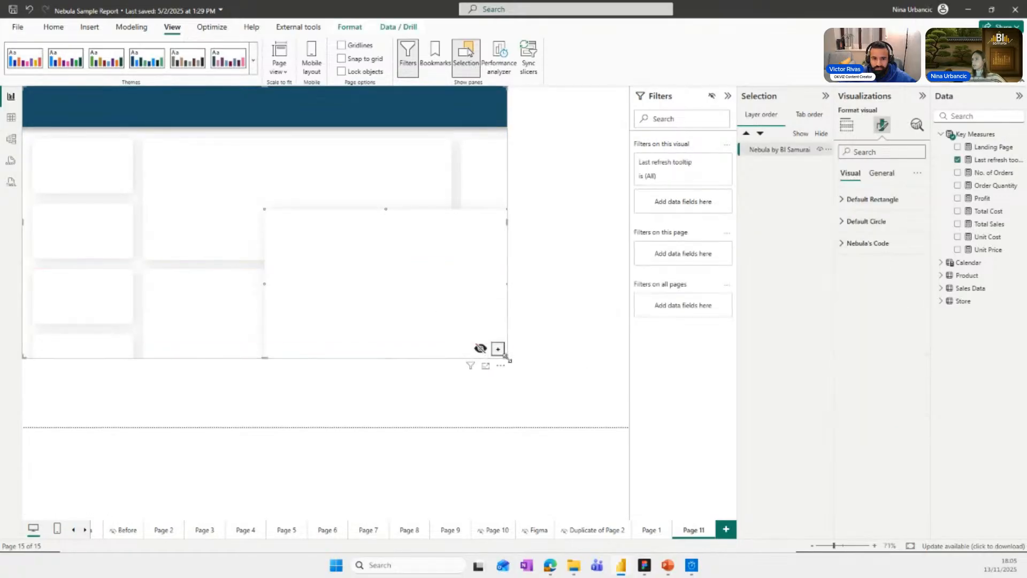
pyautogui.moveTo(415, 287); pyautogui.dragTo(526, 351)
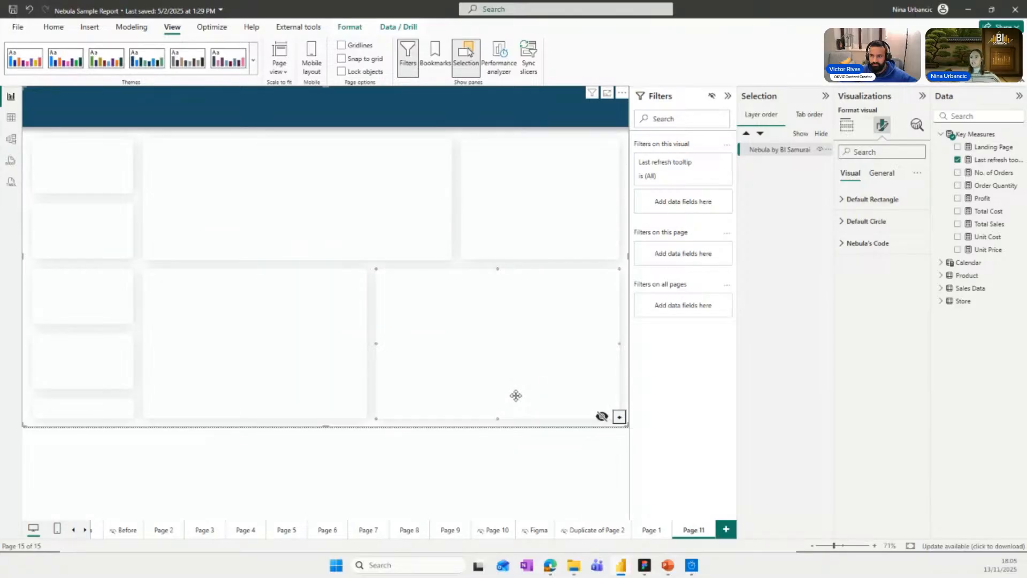
# On Page 2, collapse the Filters pane, bring the Nebula background above all visuals to inspect it, and return it to the back.
pyautogui.click(73, 530)
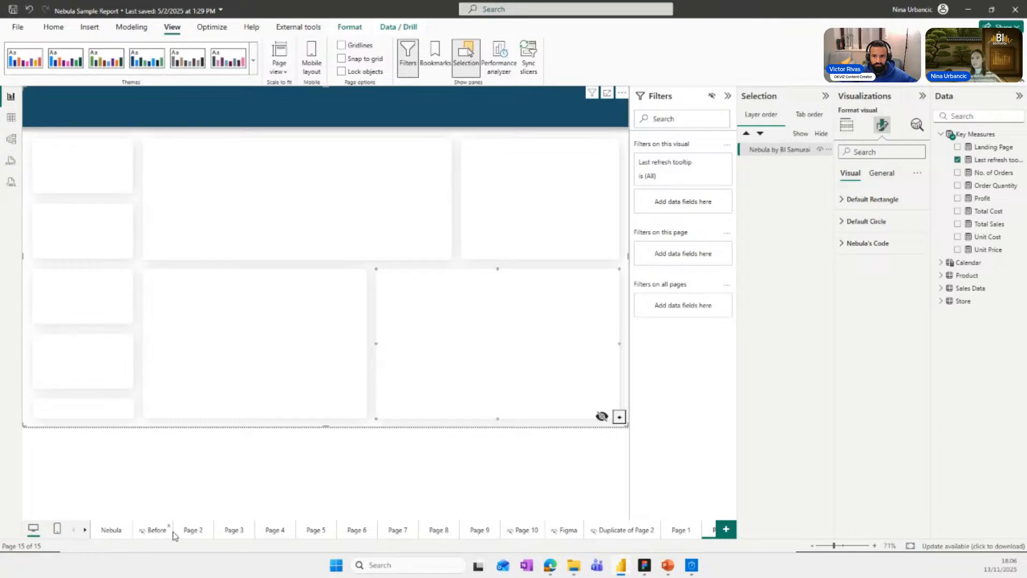
pyautogui.click(194, 530)
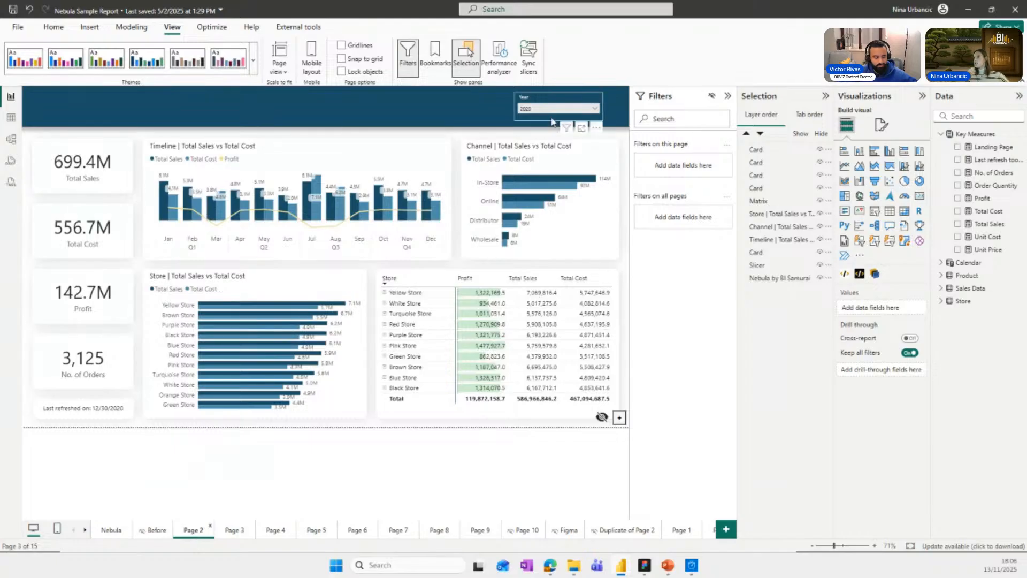
pyautogui.click(727, 96)
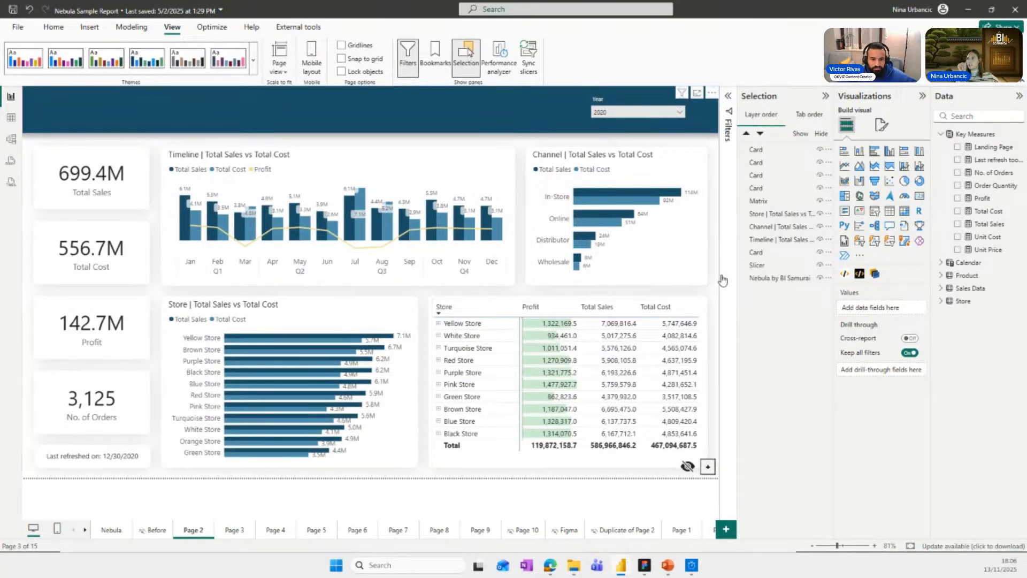
pyautogui.moveTo(764, 283); pyautogui.dragTo(758, 156)
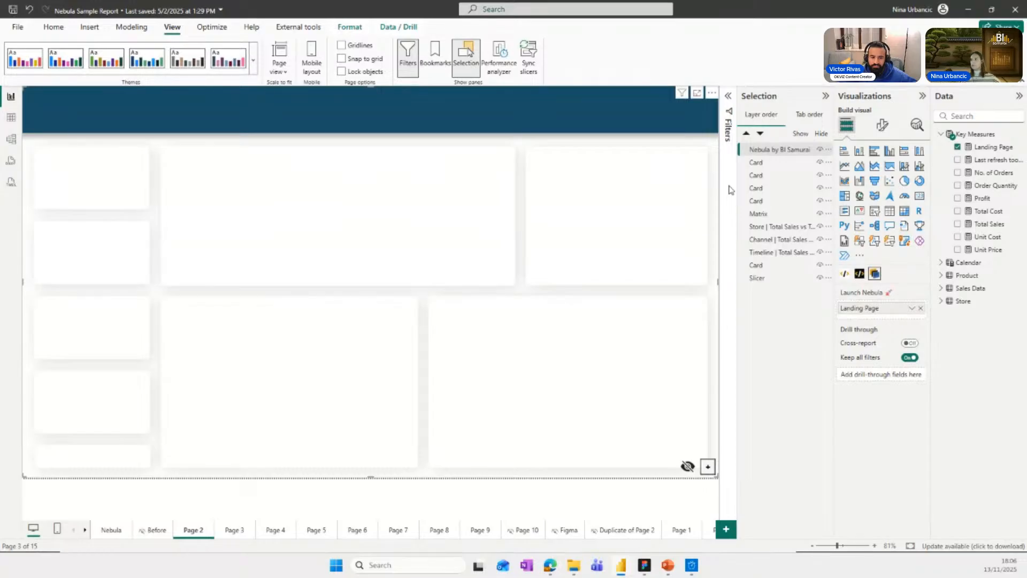
pyautogui.moveTo(765, 157); pyautogui.dragTo(771, 278)
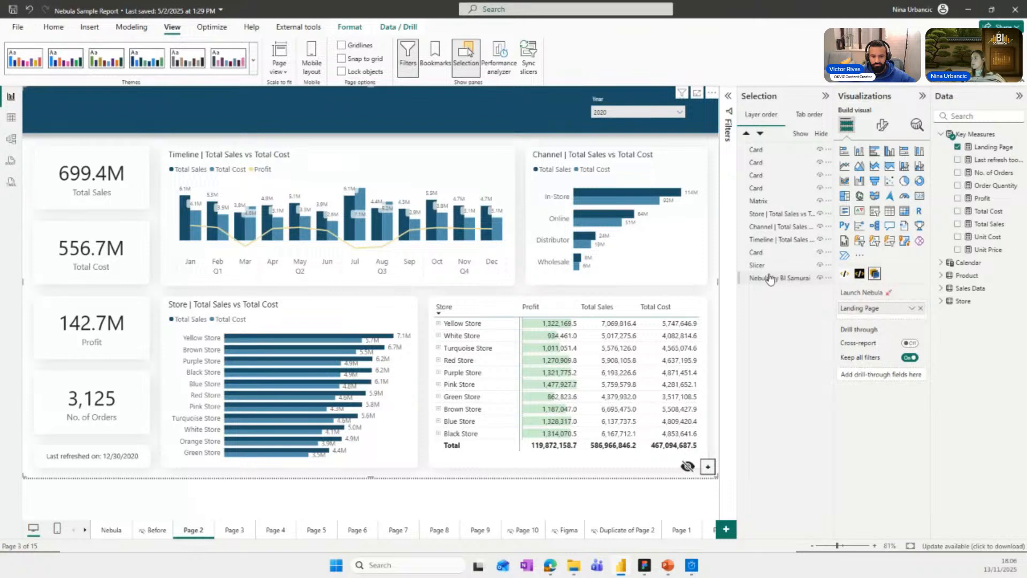
pyautogui.click(769, 278)
# On Page 3, move the Nebula visual to the front of the layer order for inspection and send it to the back again.
pyautogui.click(232, 530)
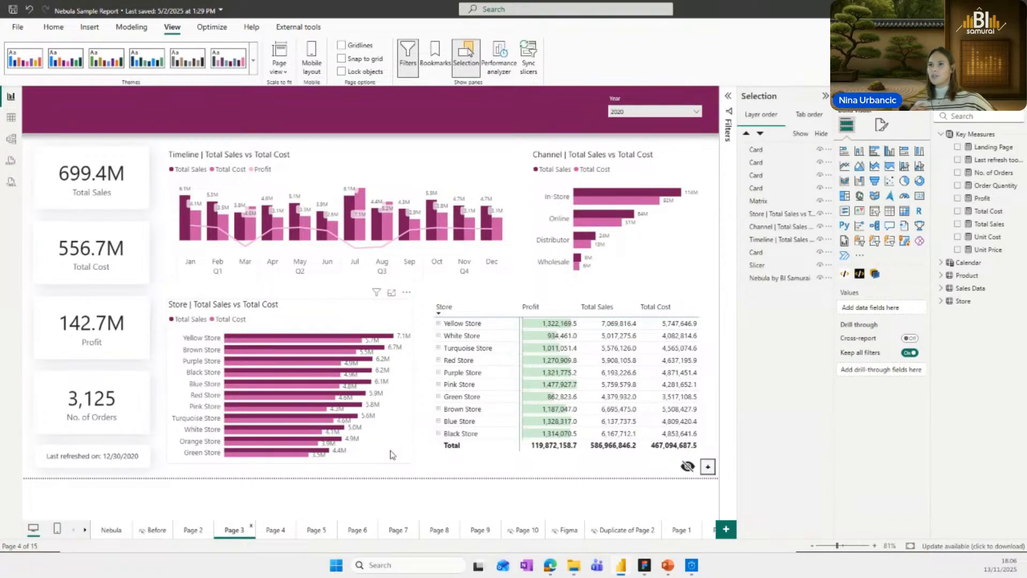
pyautogui.moveTo(782, 277); pyautogui.dragTo(779, 152)
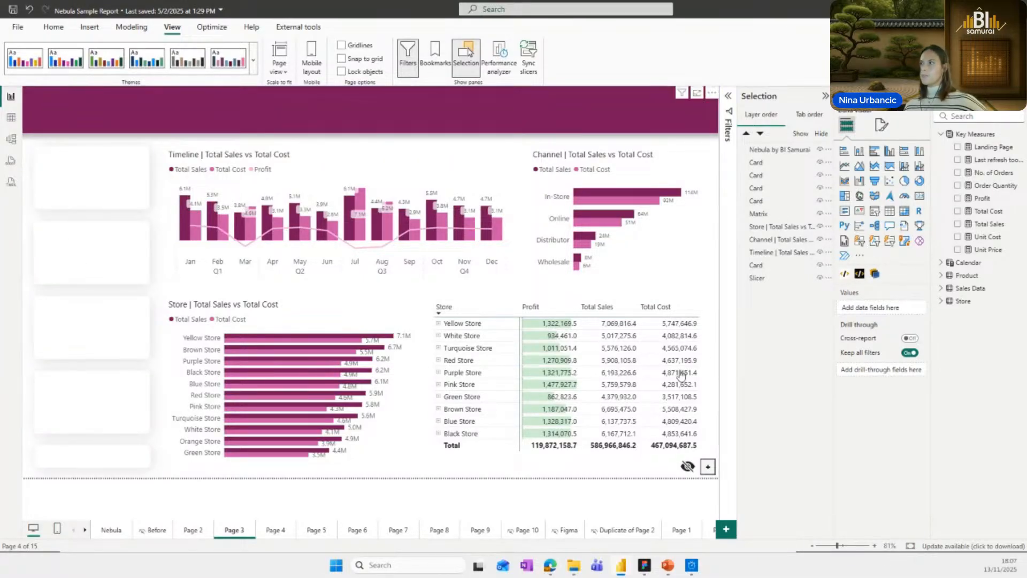
pyautogui.moveTo(781, 149); pyautogui.dragTo(777, 277)
# View Page 4, bring Page 5's Nebula visual to the front, and pull the yellow accent shape out from behind its card and put it back.
pyautogui.click(274, 530)
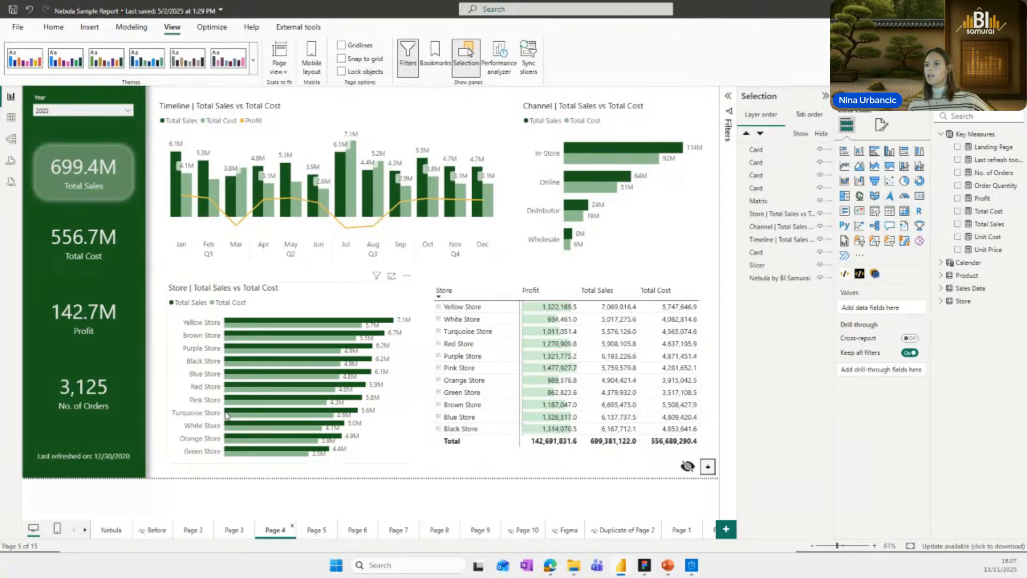
pyautogui.click(317, 529)
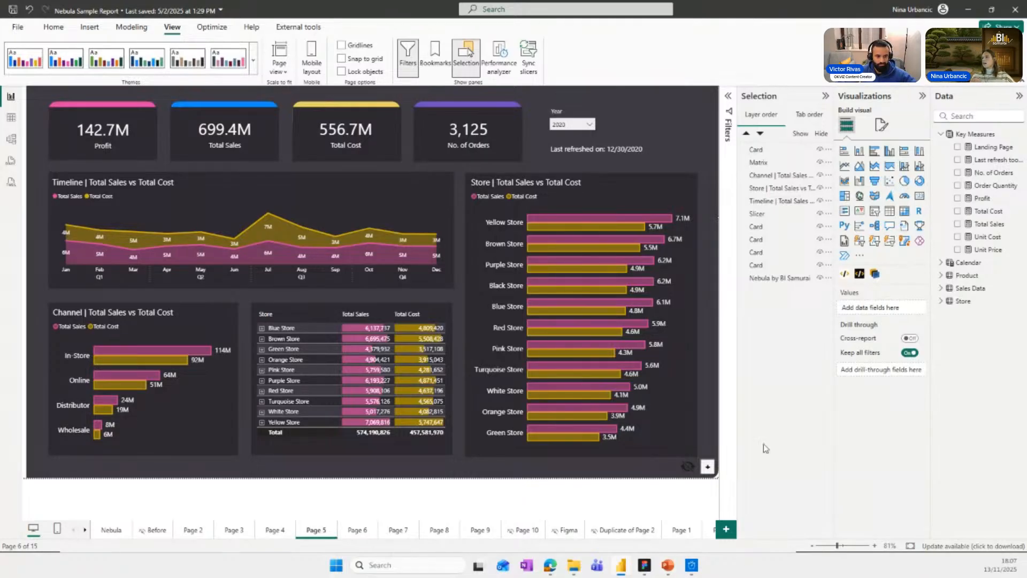
pyautogui.moveTo(765, 280); pyautogui.dragTo(759, 152)
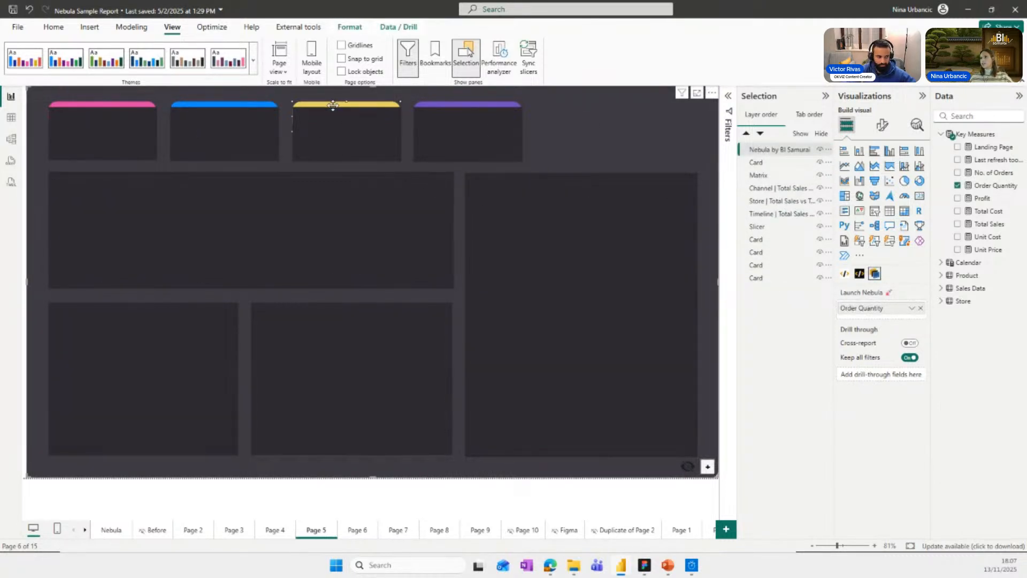
pyautogui.moveTo(332, 106); pyautogui.dragTo(575, 124)
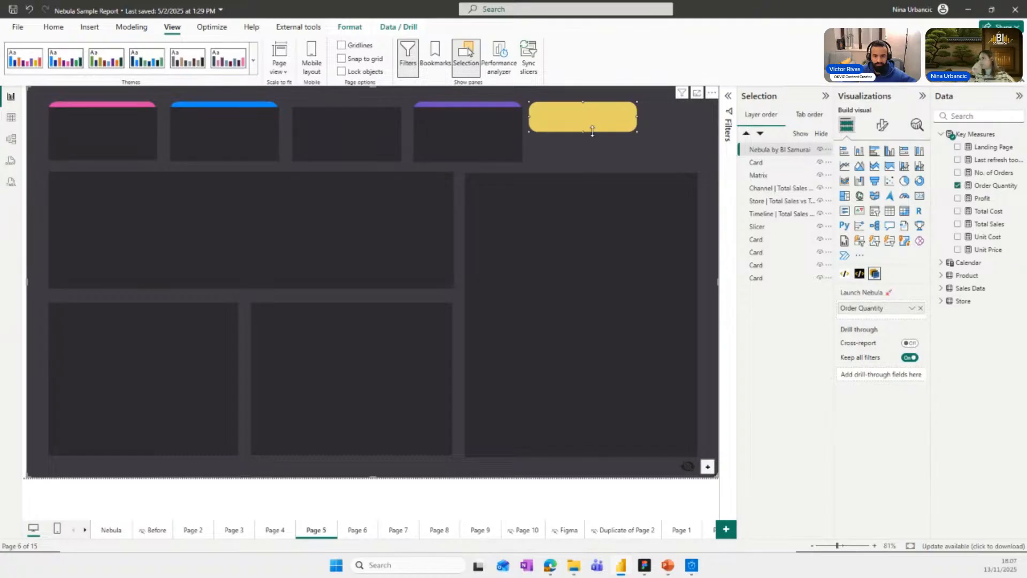
pyautogui.moveTo(594, 117); pyautogui.dragTo(353, 115)
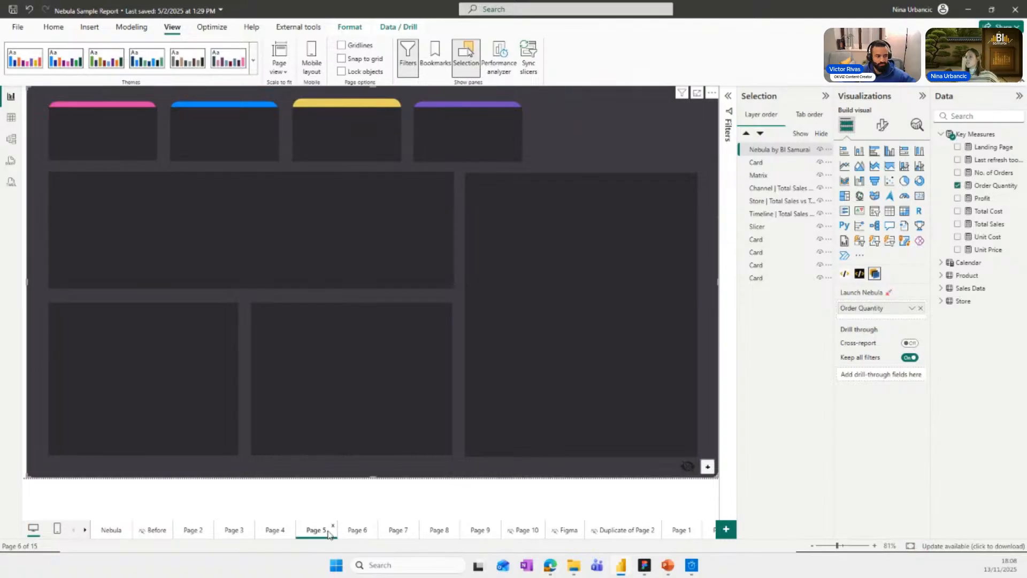
# Review the background designs on Pages 6 to 9, selecting the white shape behind the Profit card on Page 8 to inspect it.
pyautogui.click(356, 530)
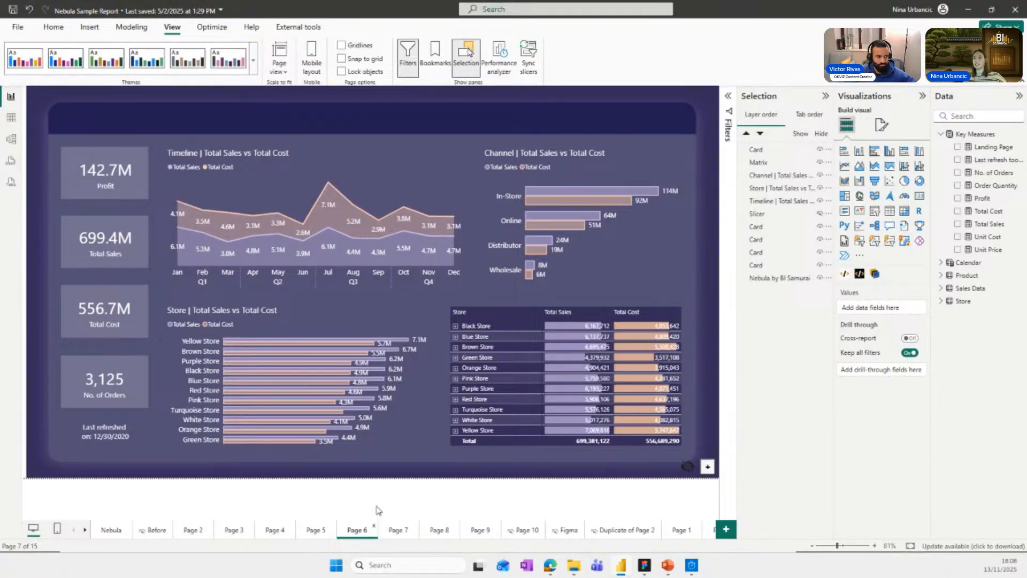
pyautogui.click(397, 532)
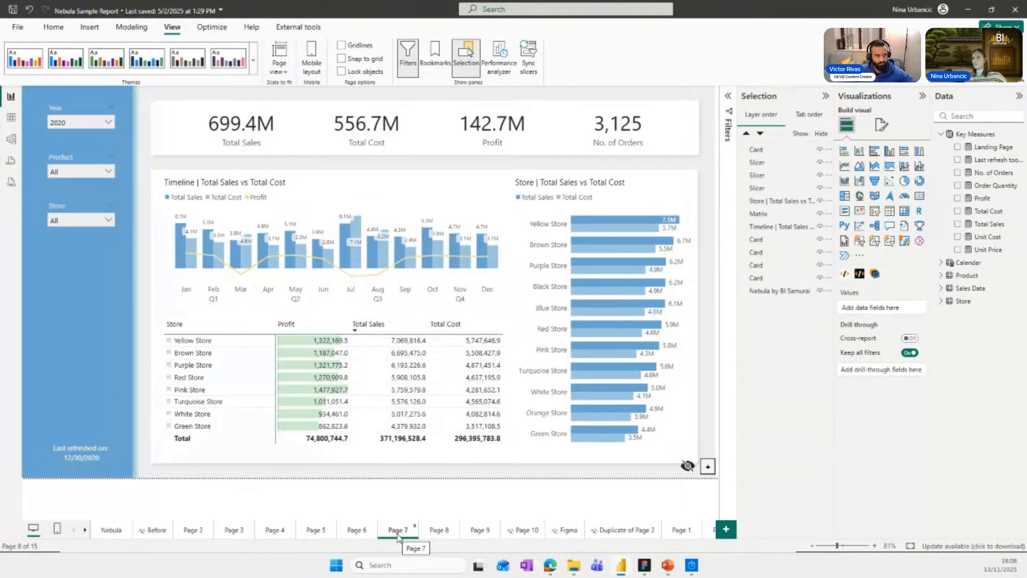
pyautogui.click(439, 531)
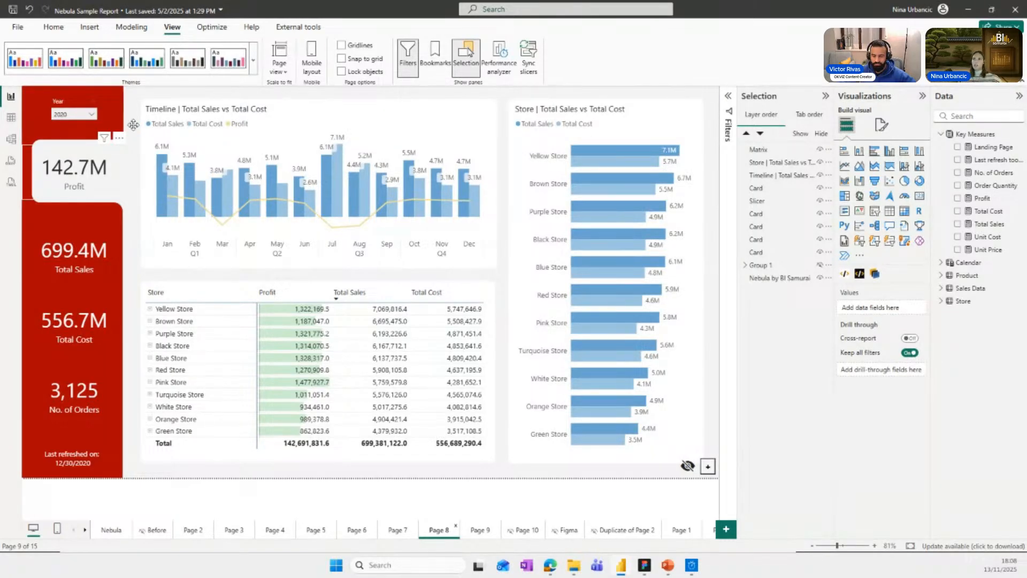
pyautogui.click(136, 108)
pyautogui.moveTo(88, 162)
pyautogui.mouseDown()
pyautogui.moveTo(128, 201)
pyautogui.moveTo(69, 175)
pyautogui.moveTo(85, 193)
pyautogui.moveTo(71, 165)
pyautogui.moveTo(78, 170)
pyautogui.mouseUp()
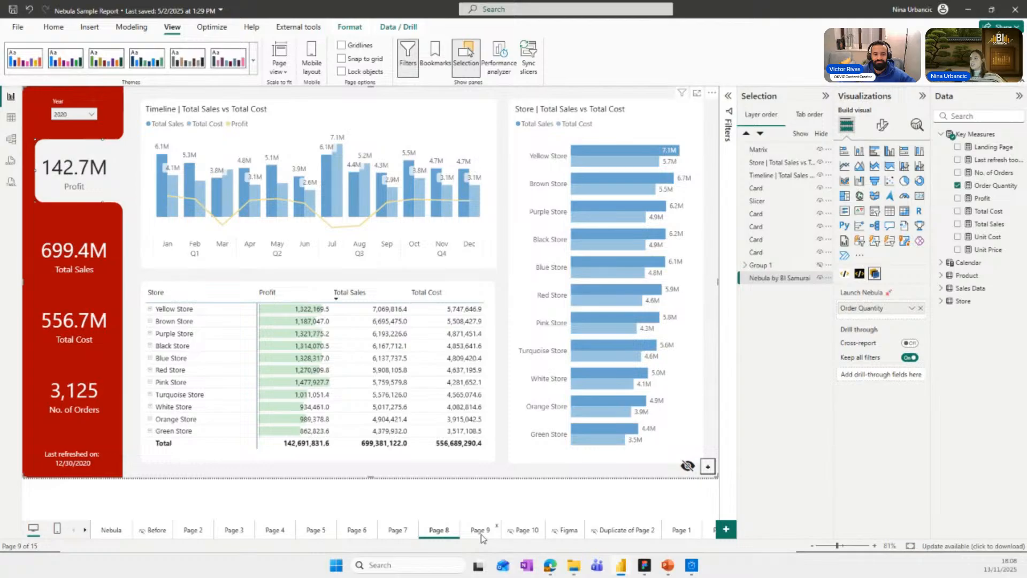
pyautogui.click(479, 530)
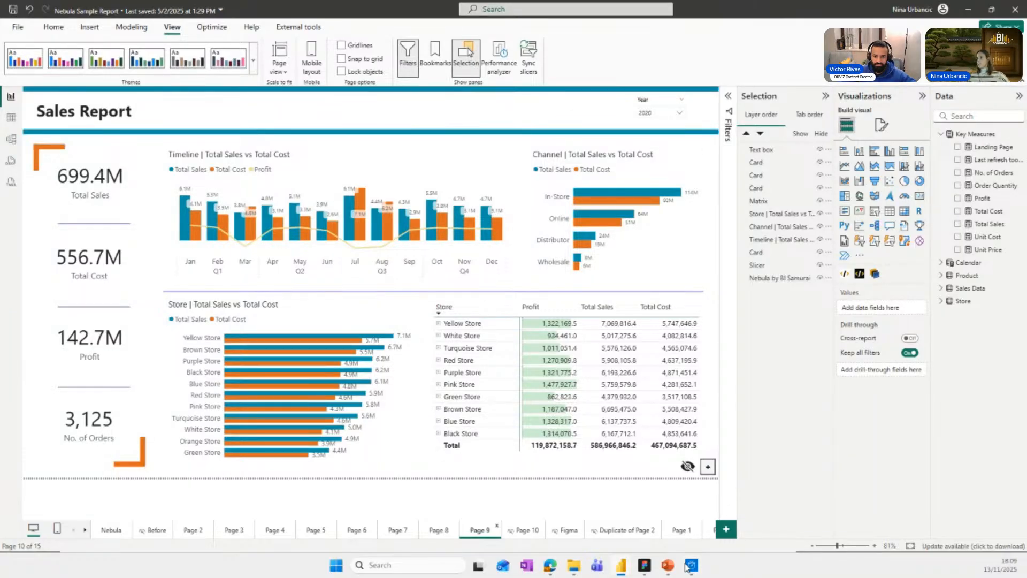
# Switch to the PBUG Italy file in Figma and delete the existing Frame 1.
pyautogui.moveTo(645, 569)
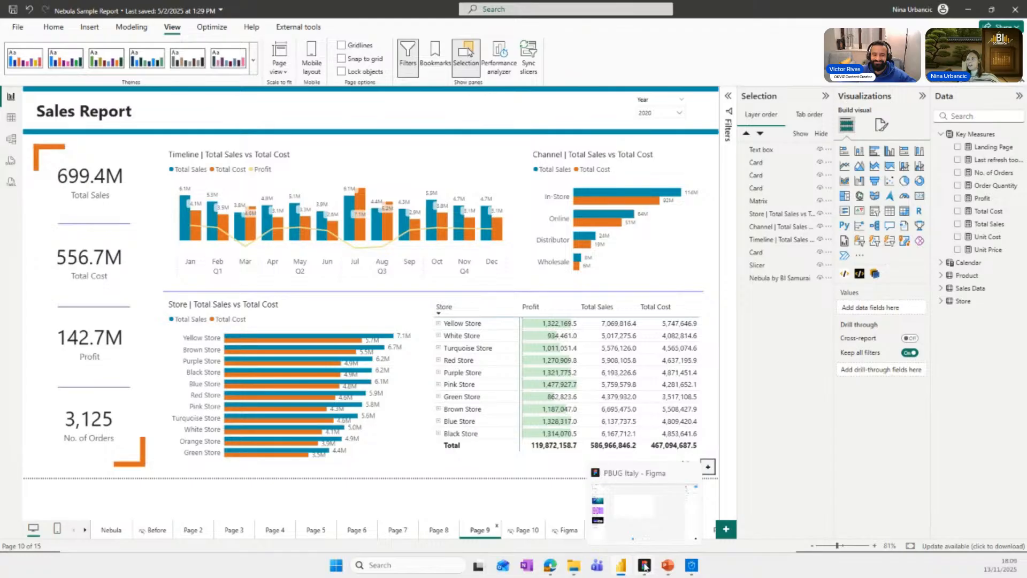
pyautogui.click(644, 563)
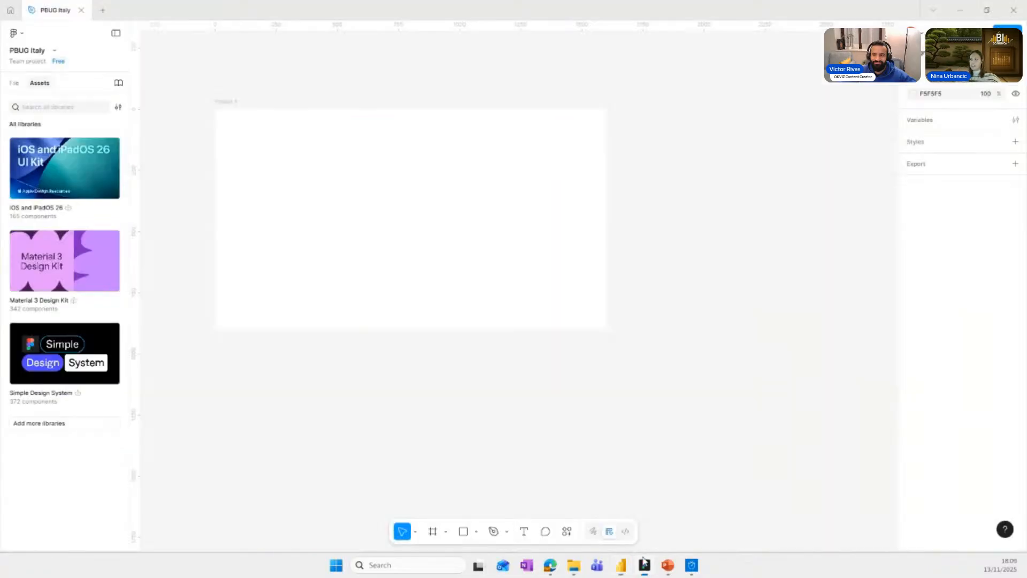
pyautogui.click(228, 117)
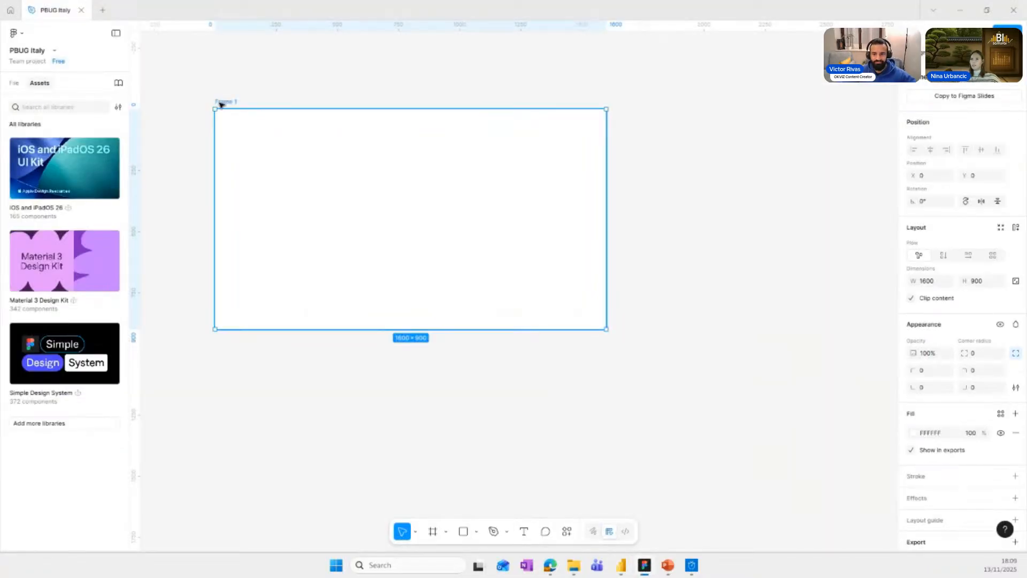
pyautogui.press('Delete')
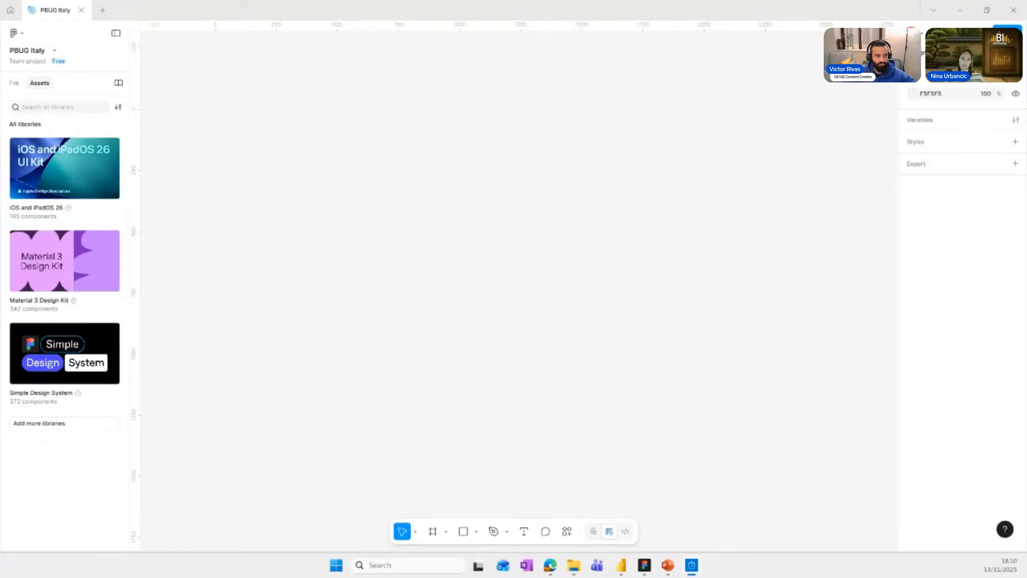
# Bring the Stopwatch window into view, start the timer and move the window back off the screen.
pyautogui.moveTo(0, 252); pyautogui.dragTo(259, 110)
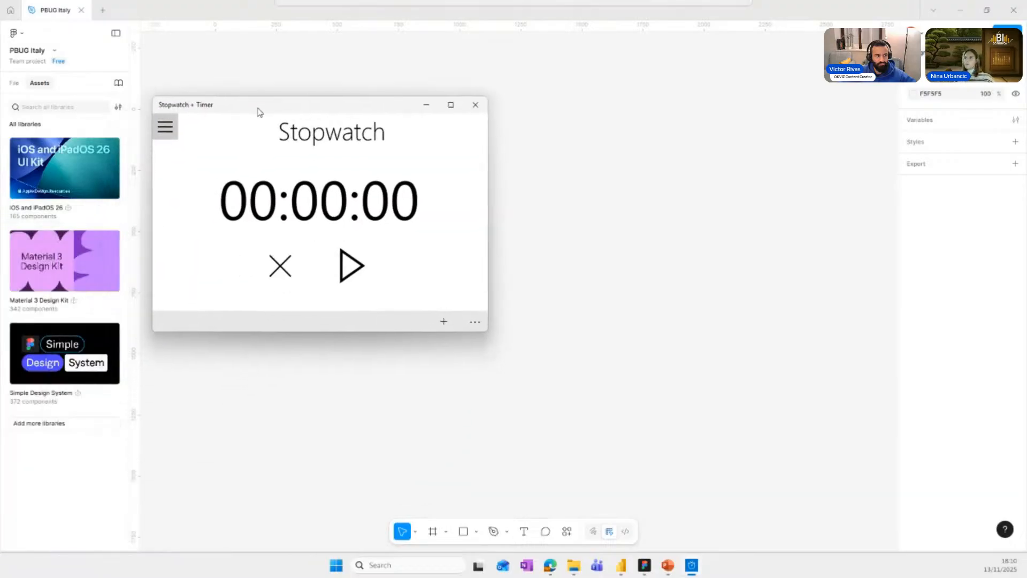
pyautogui.click(362, 268)
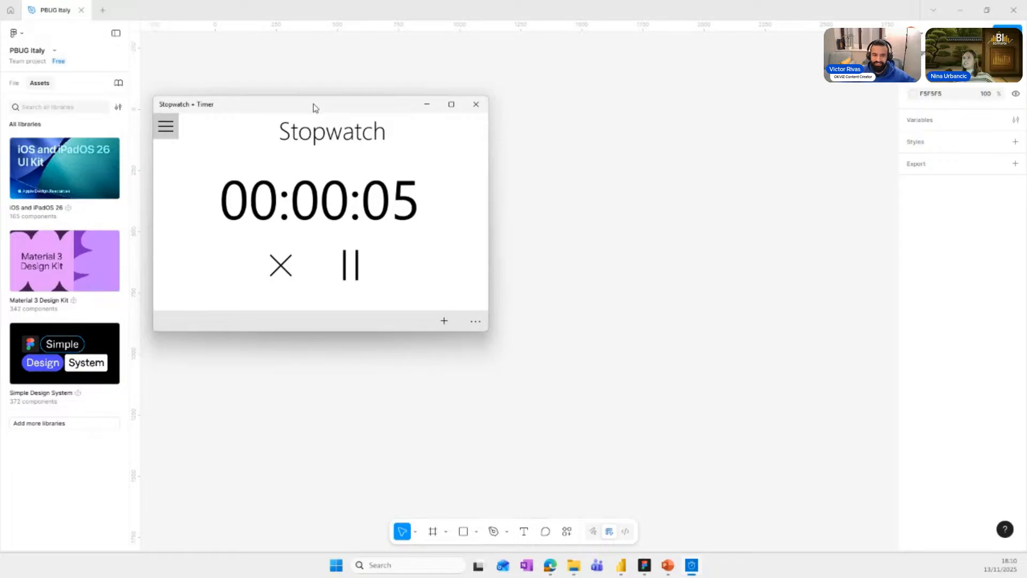
pyautogui.moveTo(315, 105); pyautogui.dragTo(0, 347)
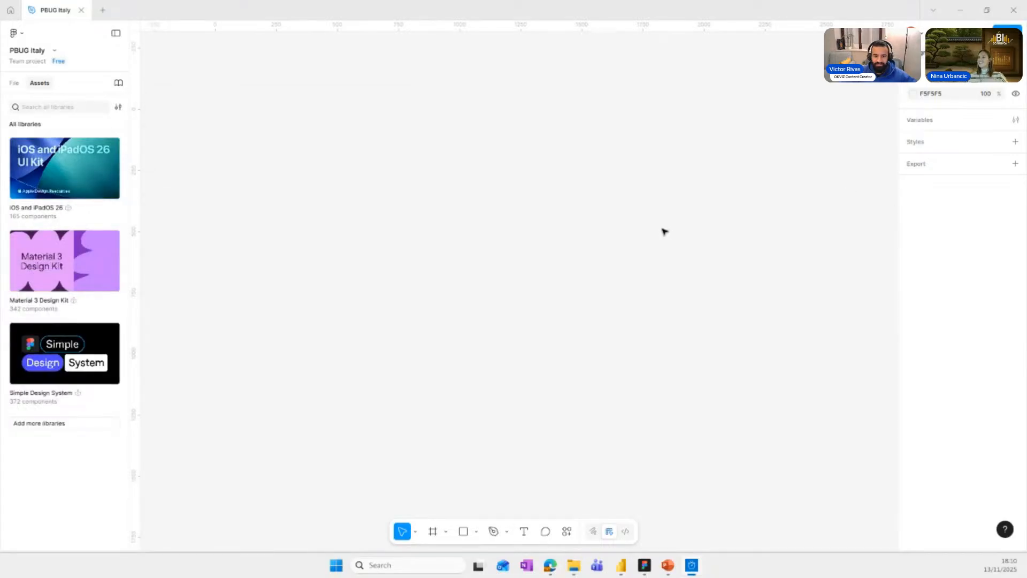
# Draw a new frame about 1704 × 912 on the empty Figma canvas.
pyautogui.click(432, 531)
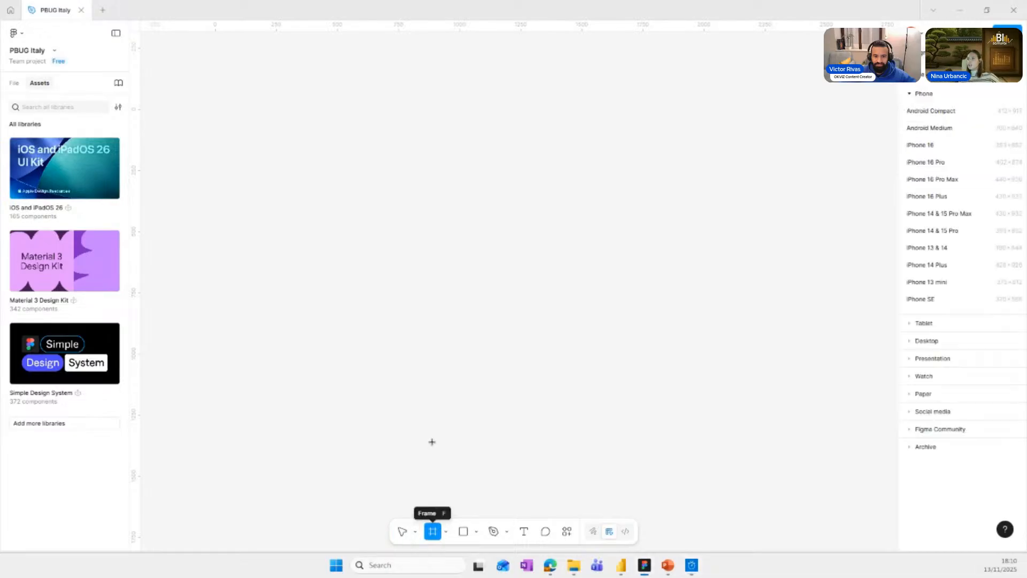
pyautogui.moveTo(320, 153); pyautogui.dragTo(736, 377)
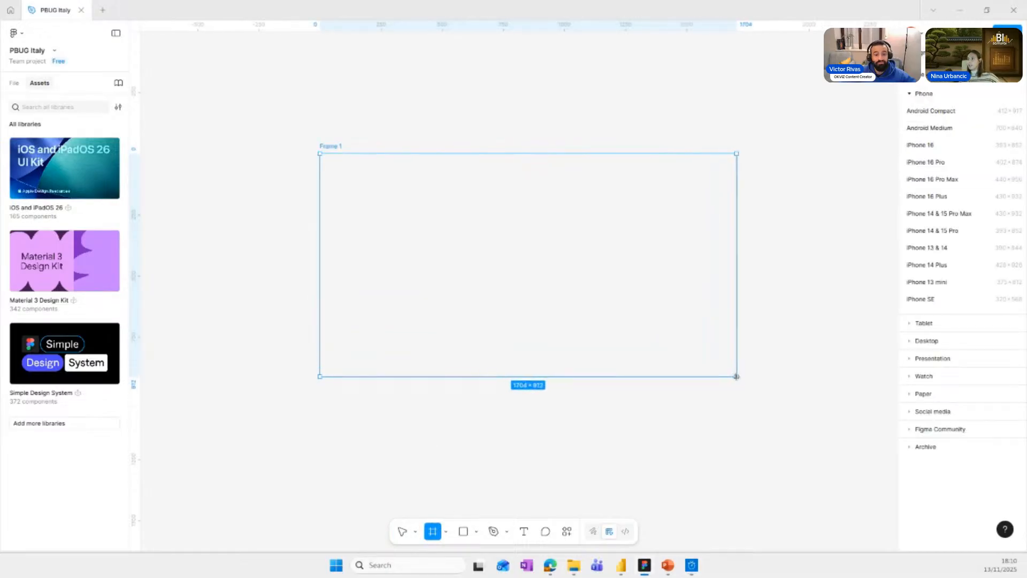
pyautogui.click(345, 149)
pyautogui.click(345, 149)
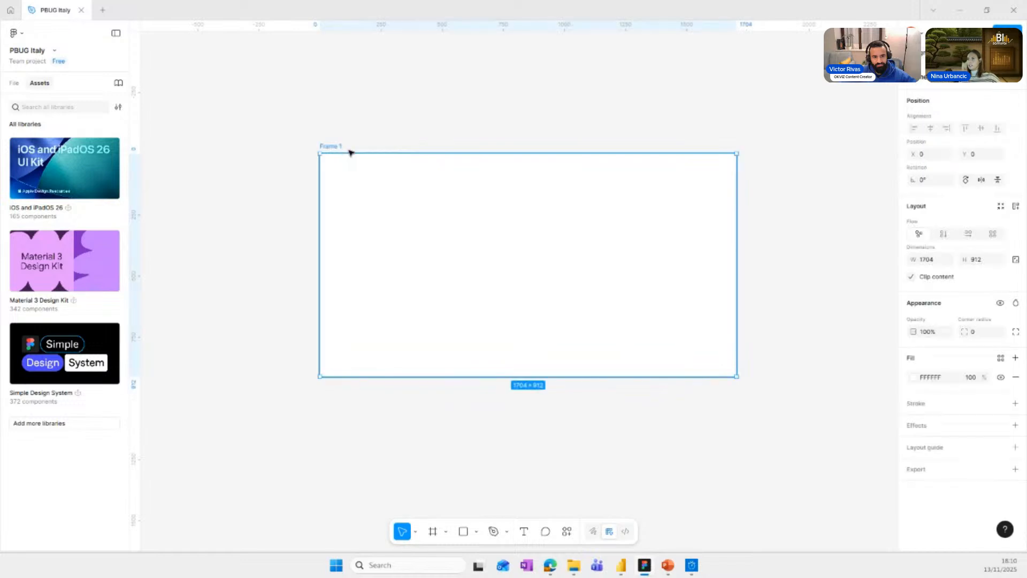
# Set the new frame's width to 1600 and its height to 900.
pyautogui.click(939, 260)
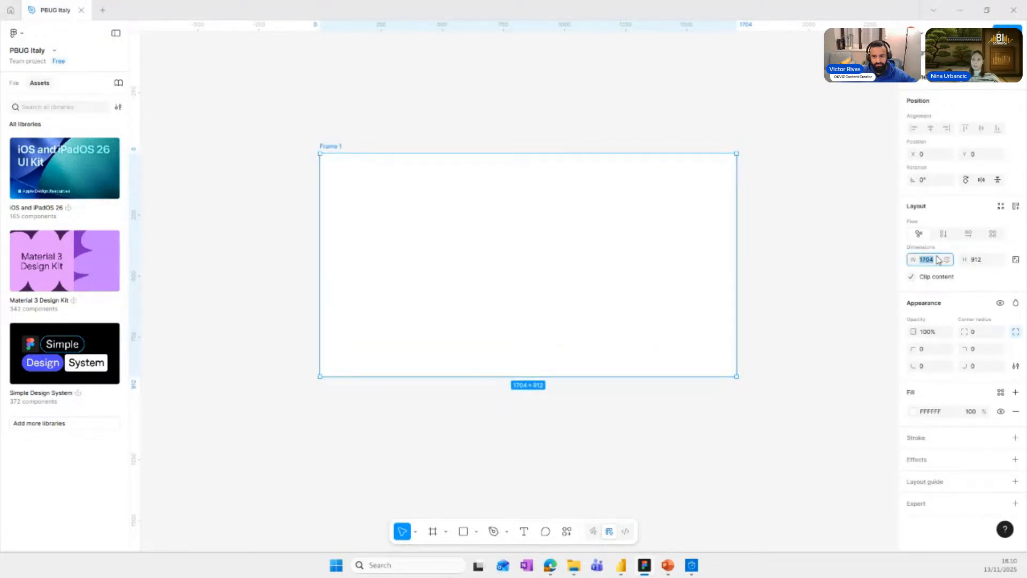
pyautogui.write('16')
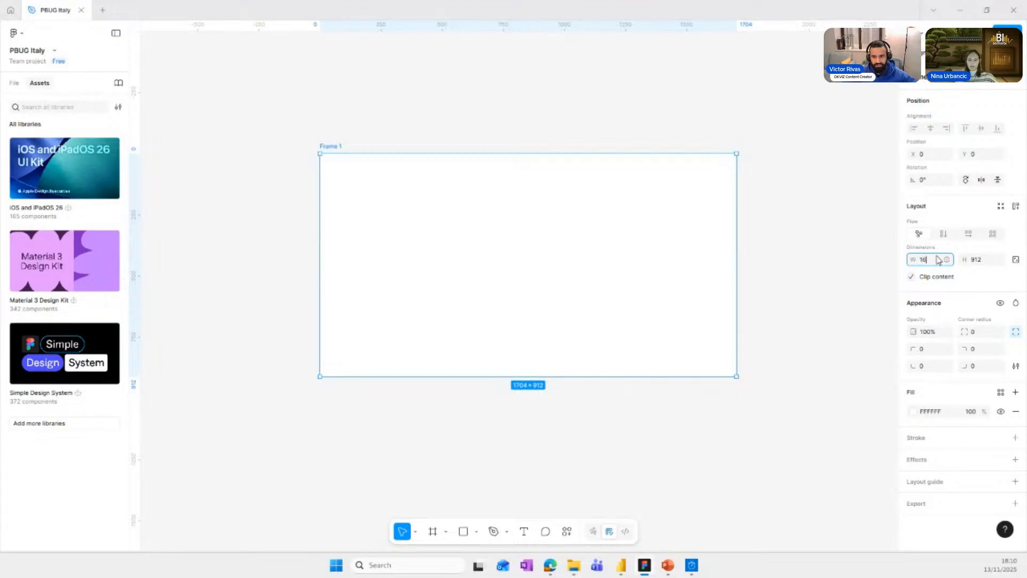
pyautogui.write('00')
pyautogui.press('Return')
pyautogui.click(992, 261)
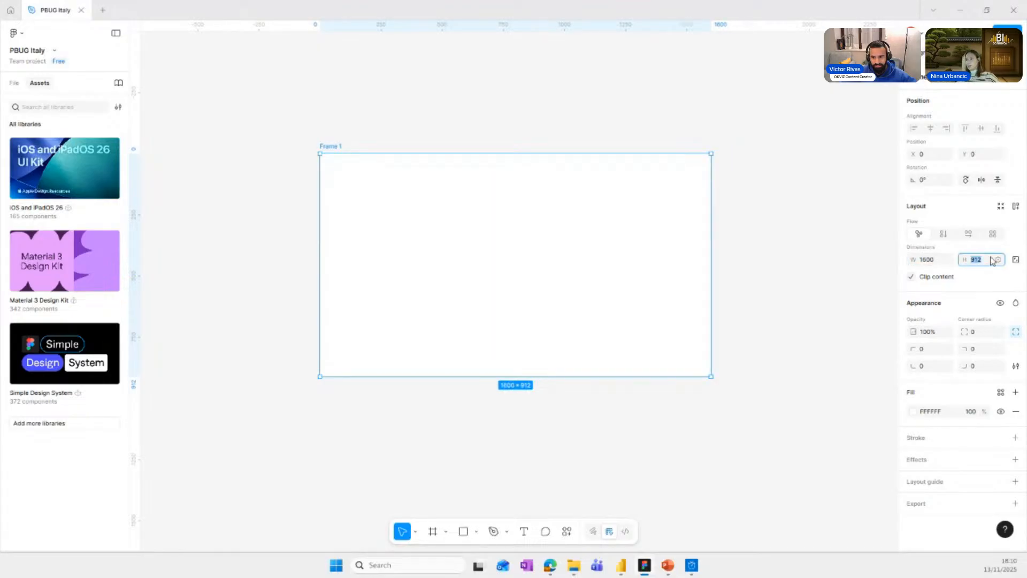
pyautogui.write('600')
pyautogui.press('Return')
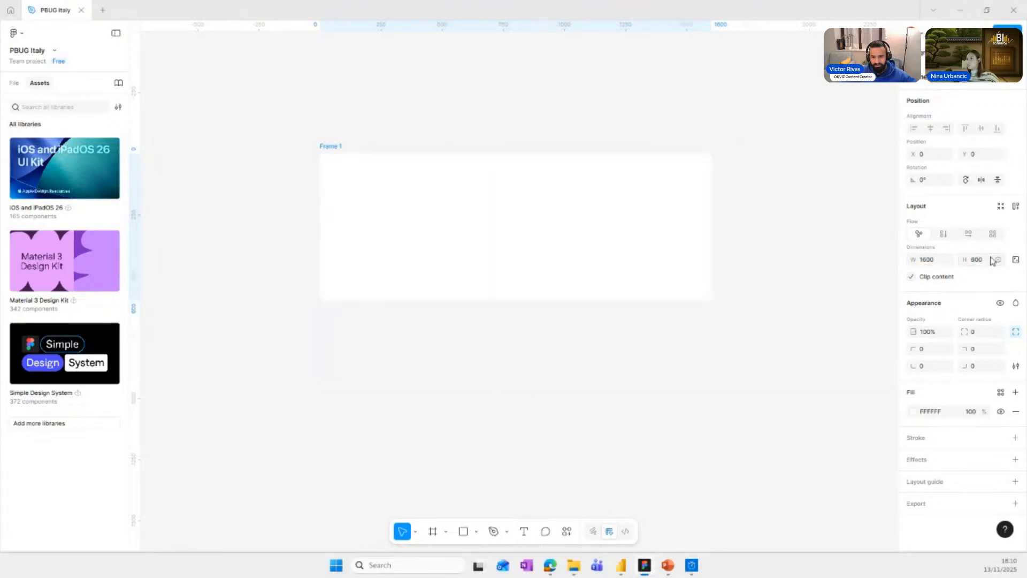
pyautogui.click(975, 260)
pyautogui.write('9')
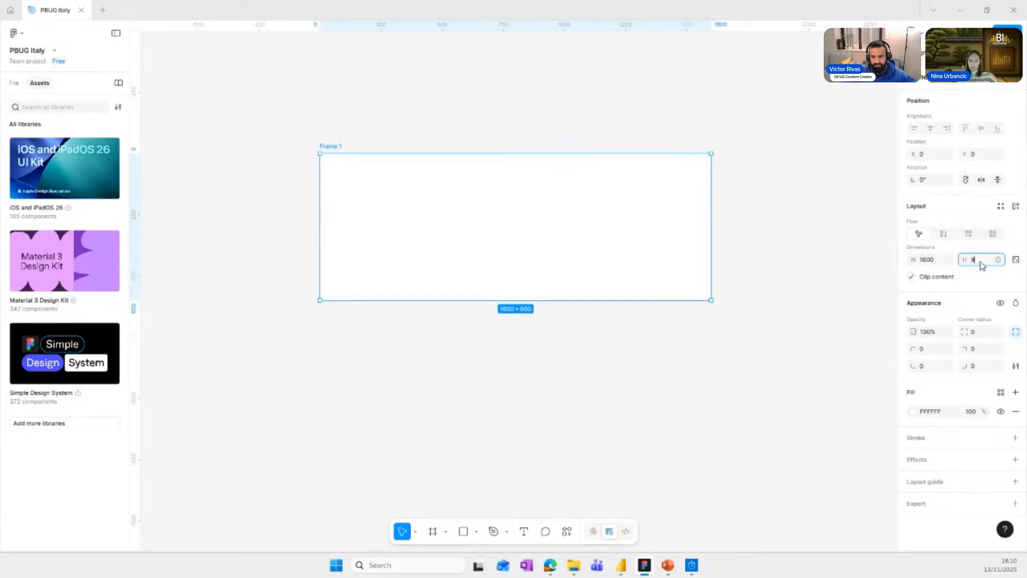
pyautogui.write('00')
pyautogui.press('Return')
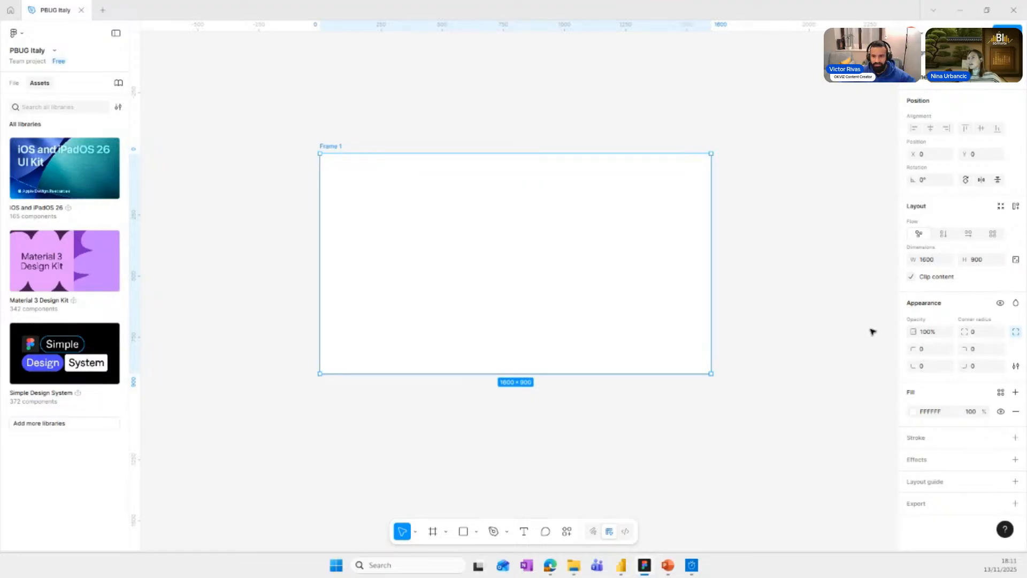
# Change the frame's fill to the light pink FFE9F8.
pyautogui.click(913, 412)
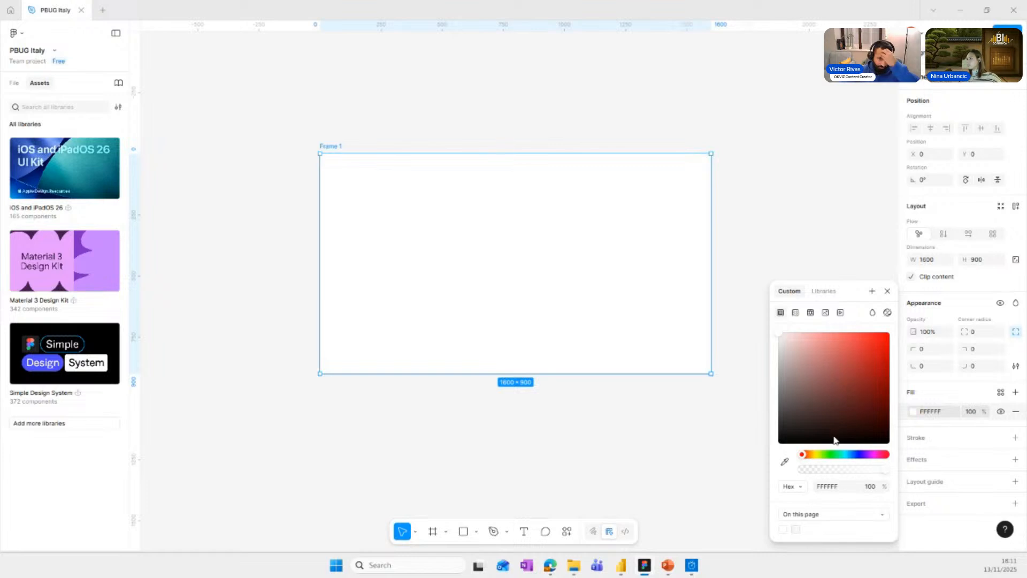
pyautogui.moveTo(874, 456); pyautogui.dragTo(876, 458)
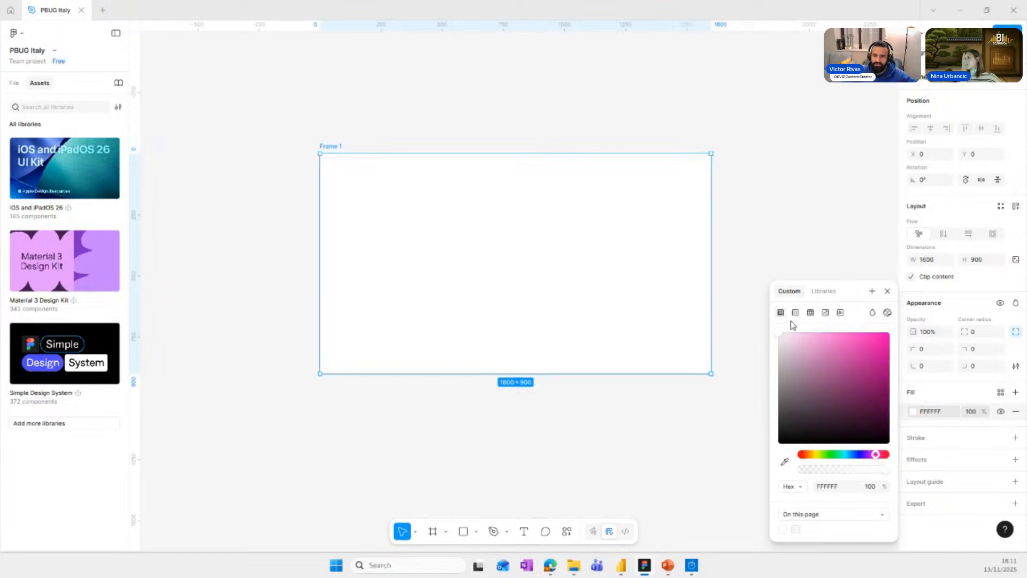
pyautogui.click(794, 335)
pyautogui.moveTo(793, 338); pyautogui.dragTo(785, 335)
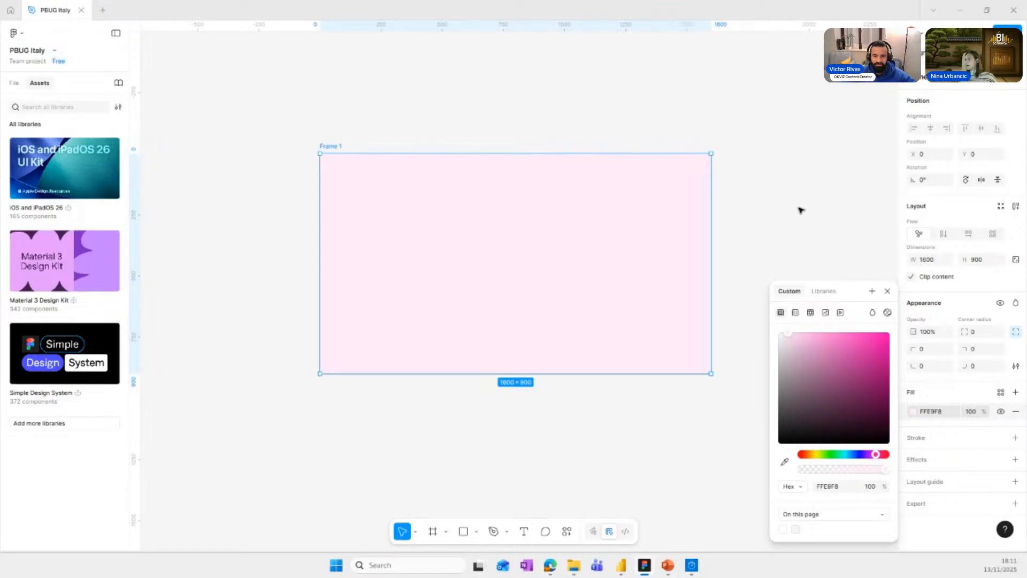
pyautogui.click(801, 210)
pyautogui.click(327, 147)
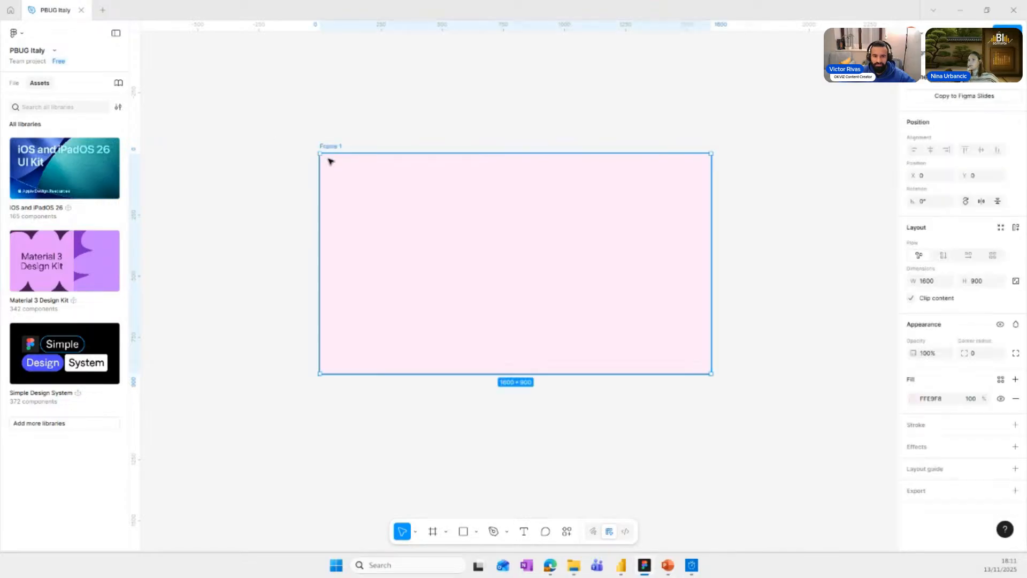
# Switch to the Power BI report, look at the layout on Page 2 and return to Figma.
pyautogui.click(616, 565)
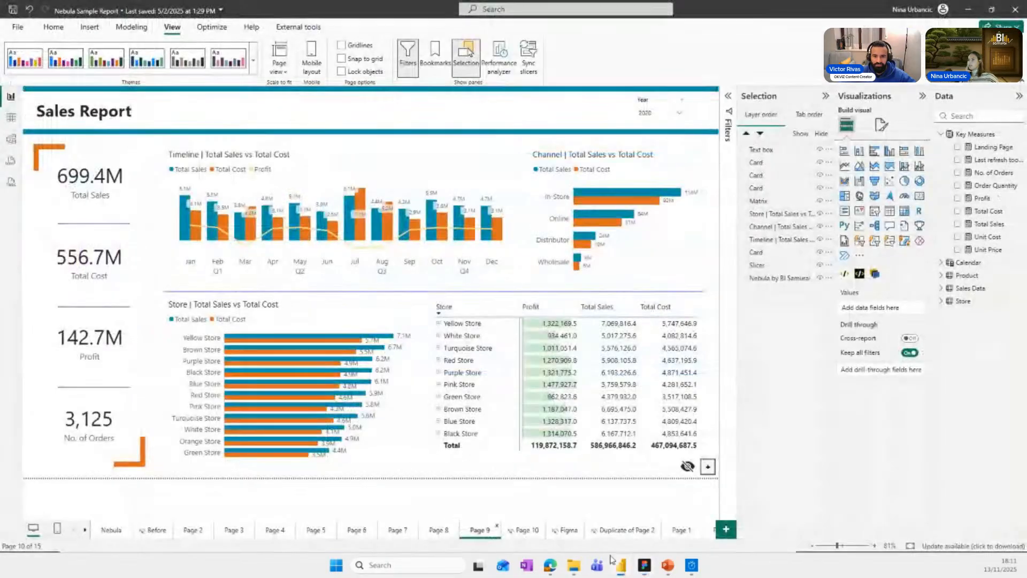
pyautogui.click(190, 538)
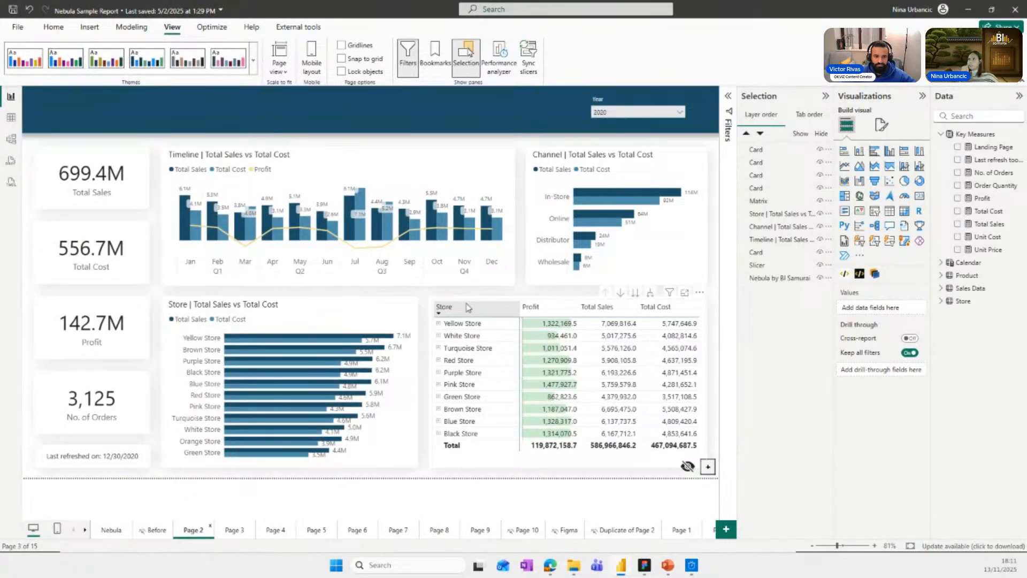
pyautogui.click(971, 10)
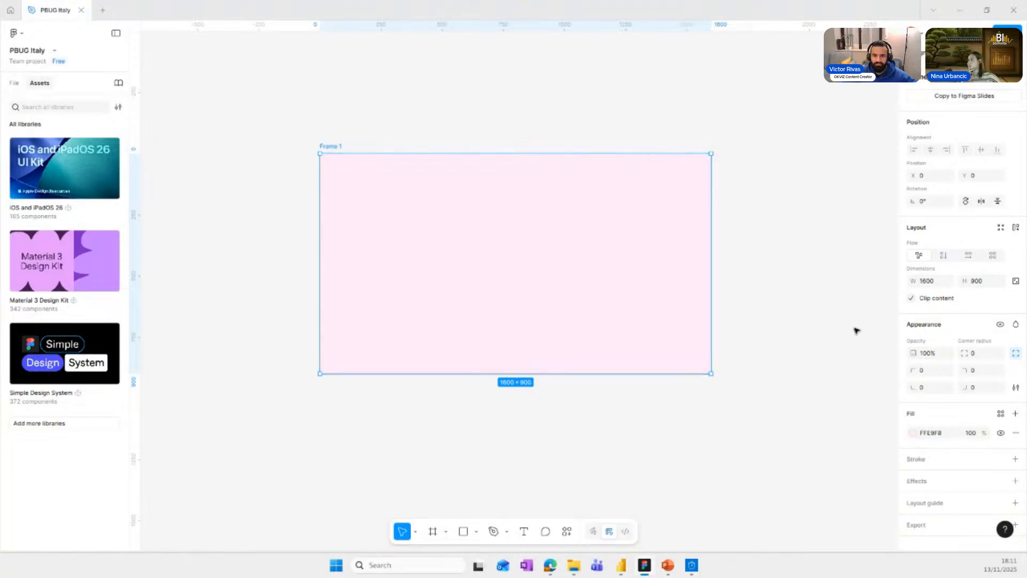
# Draw a rectangle in the frame, align it with the top-left corner and stretch it across the full width, about 1600 × 103.
pyautogui.scroll(3, 637, 216)
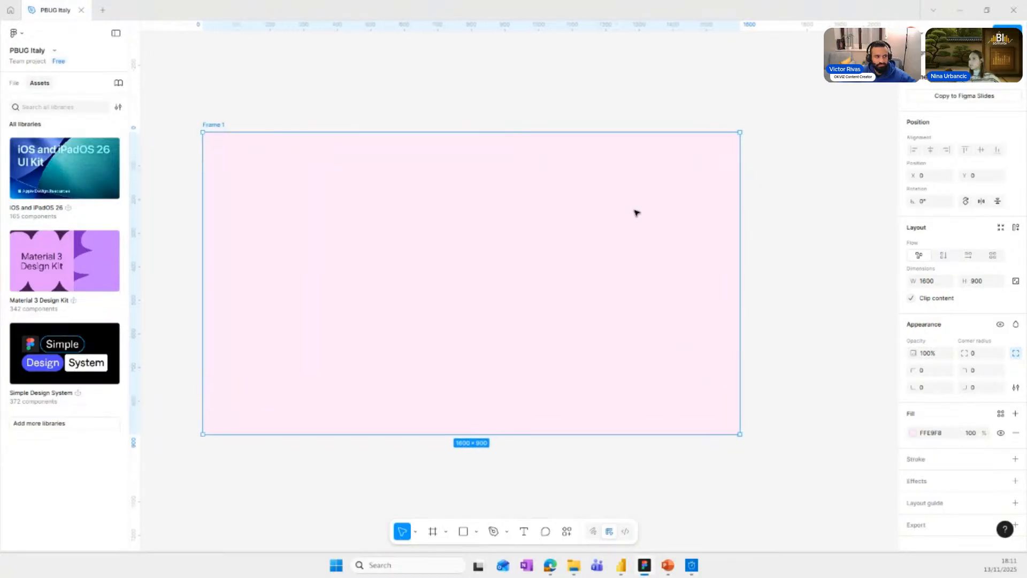
pyautogui.hscroll(-1, 636, 213)
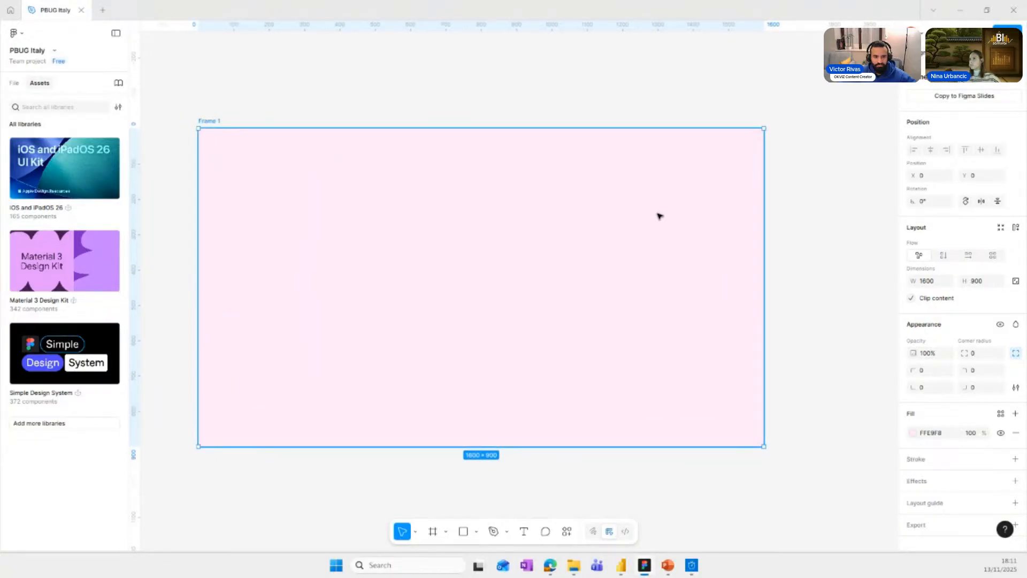
pyautogui.scroll(1, 658, 217)
pyautogui.hscroll(-2, 658, 218)
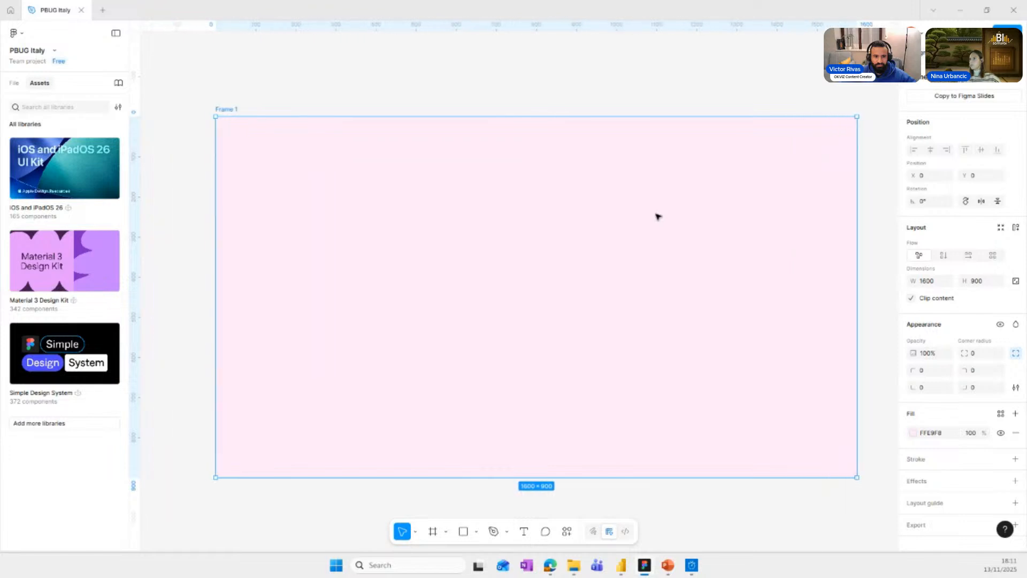
pyautogui.click(476, 531)
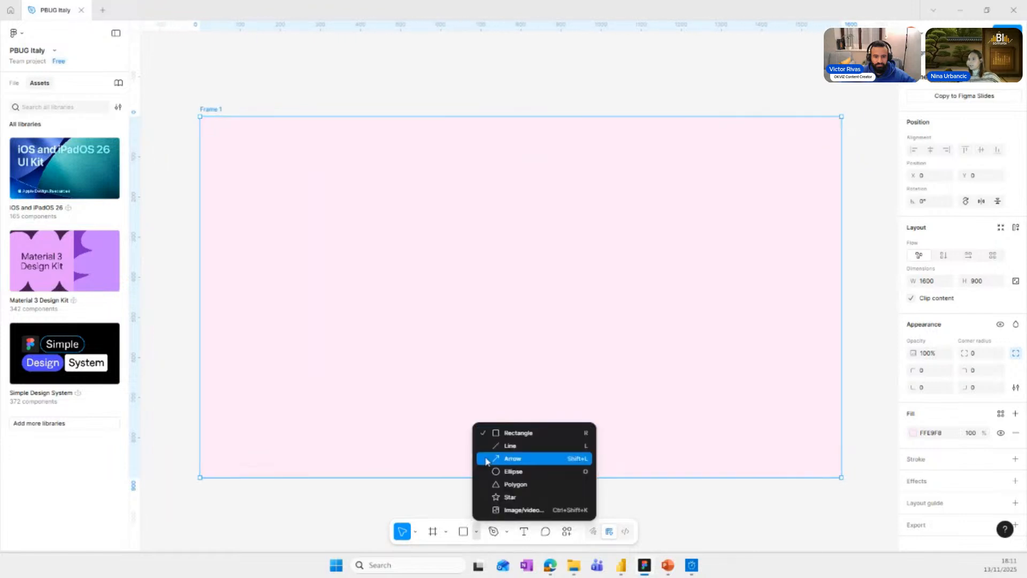
pyautogui.click(518, 433)
pyautogui.moveTo(253, 154)
pyautogui.mouseDown()
pyautogui.moveTo(505, 216)
pyautogui.moveTo(608, 227)
pyautogui.mouseUp()
pyautogui.moveTo(402, 177); pyautogui.dragTo(369, 149)
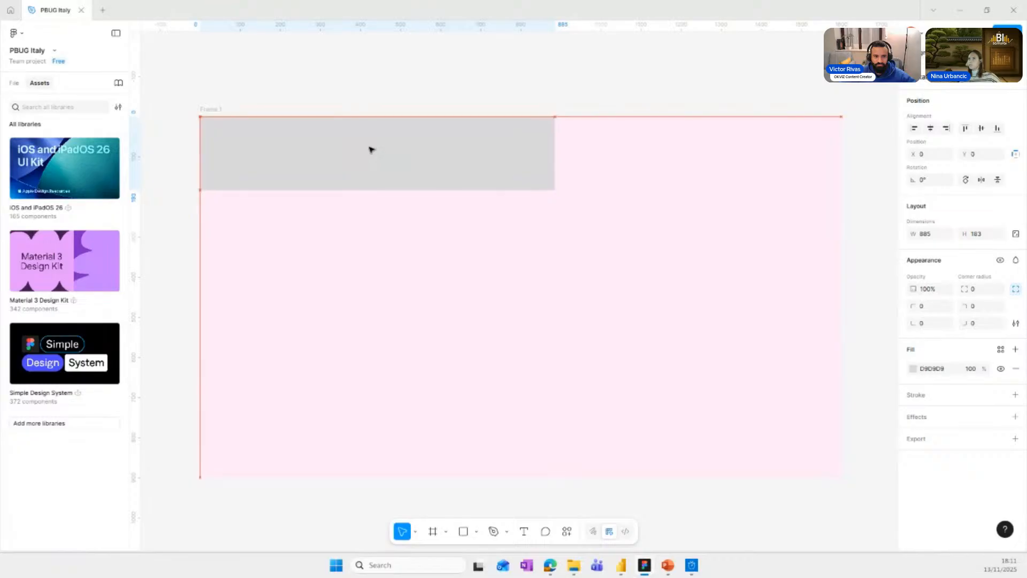
pyautogui.moveTo(549, 190); pyautogui.dragTo(842, 158)
# Set the header rectangle's height to 80.
pyautogui.click(980, 235)
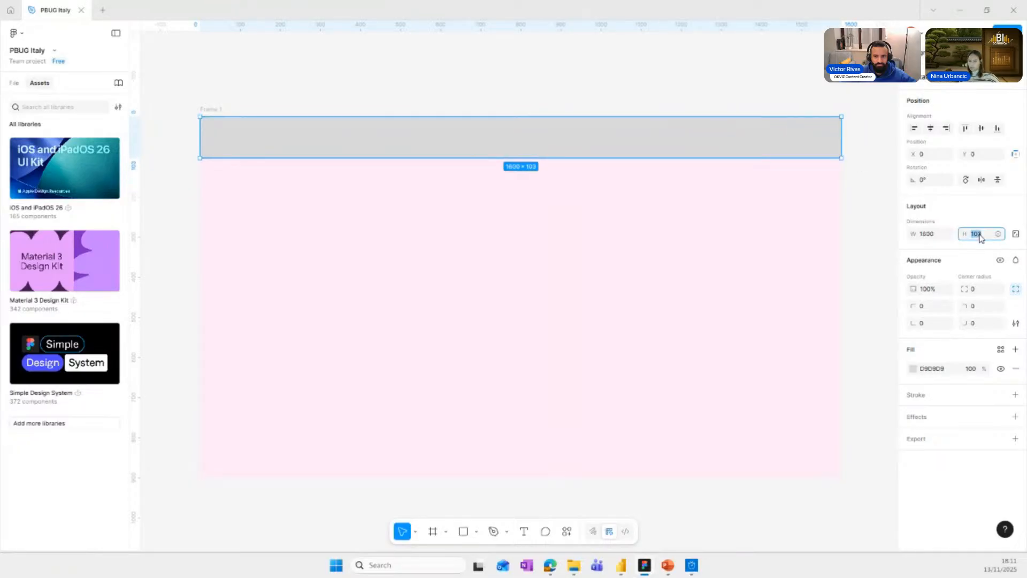
pyautogui.write('8')
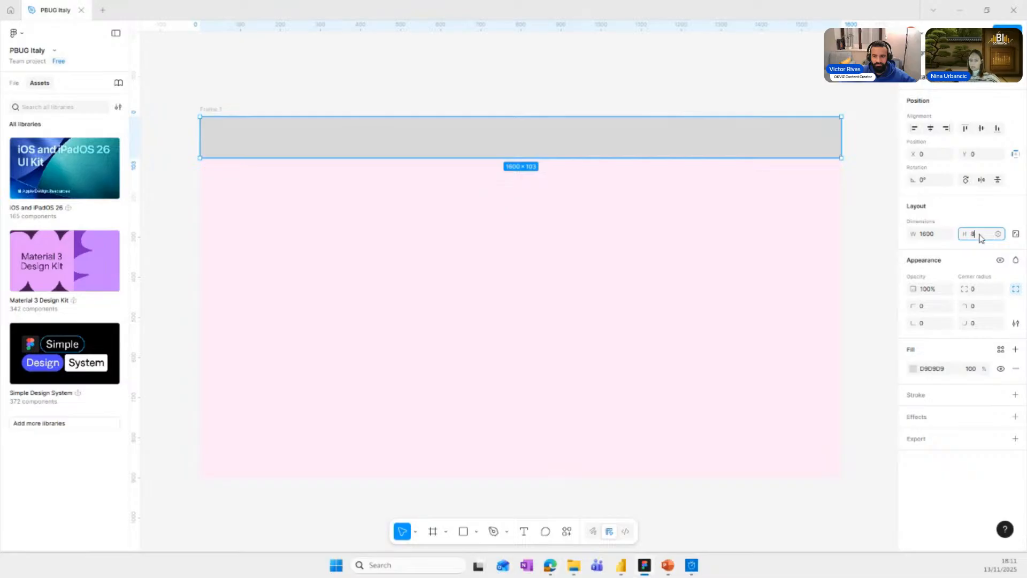
pyautogui.write('0')
pyautogui.press('Return')
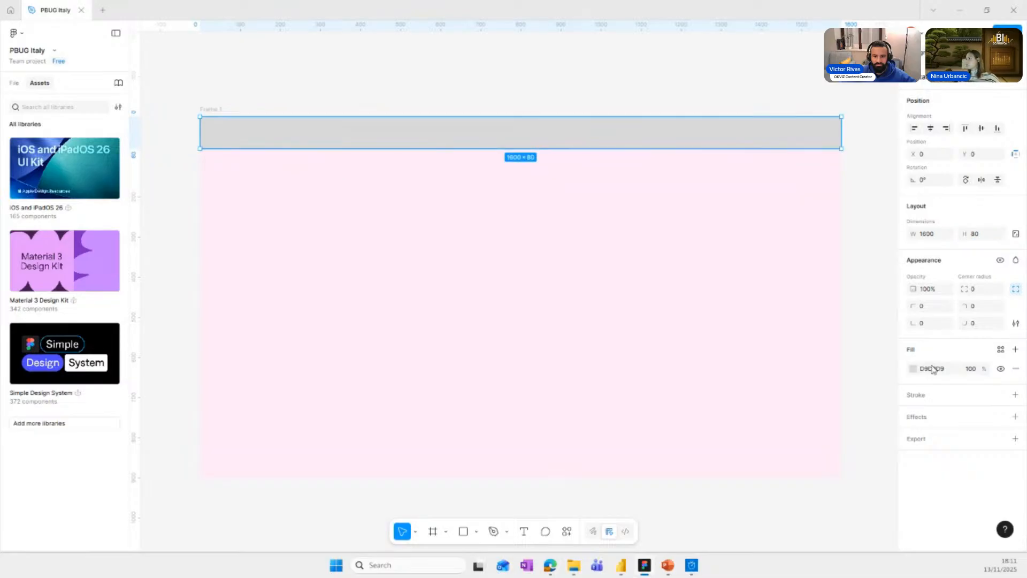
# Fill the header rectangle with the darker pink BA5A9C.
pyautogui.click(914, 369)
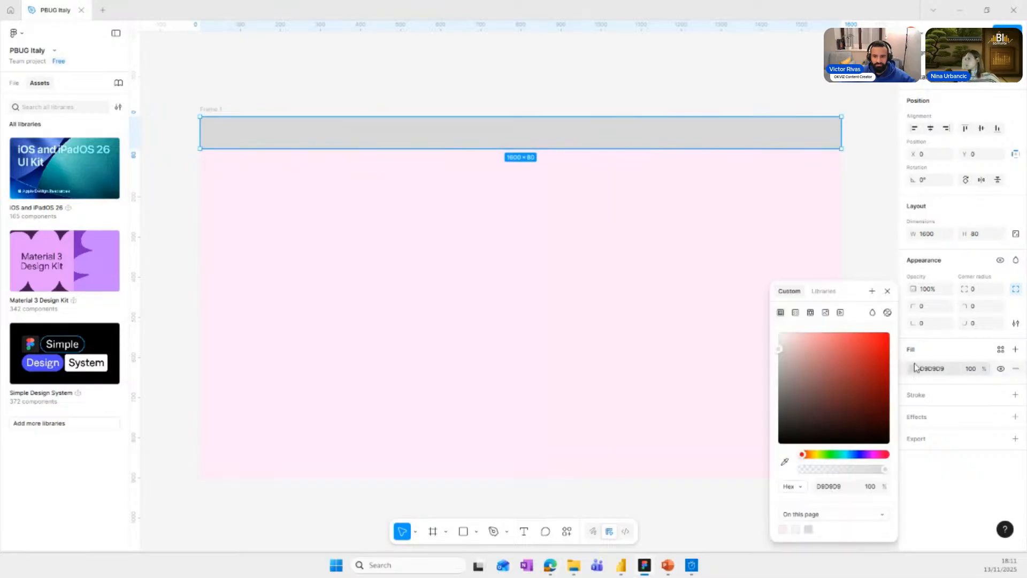
pyautogui.click(785, 461)
pyautogui.click(677, 383)
pyautogui.moveTo(850, 364)
pyautogui.mouseDown()
pyautogui.moveTo(846, 340)
pyautogui.moveTo(836, 369)
pyautogui.mouseUp()
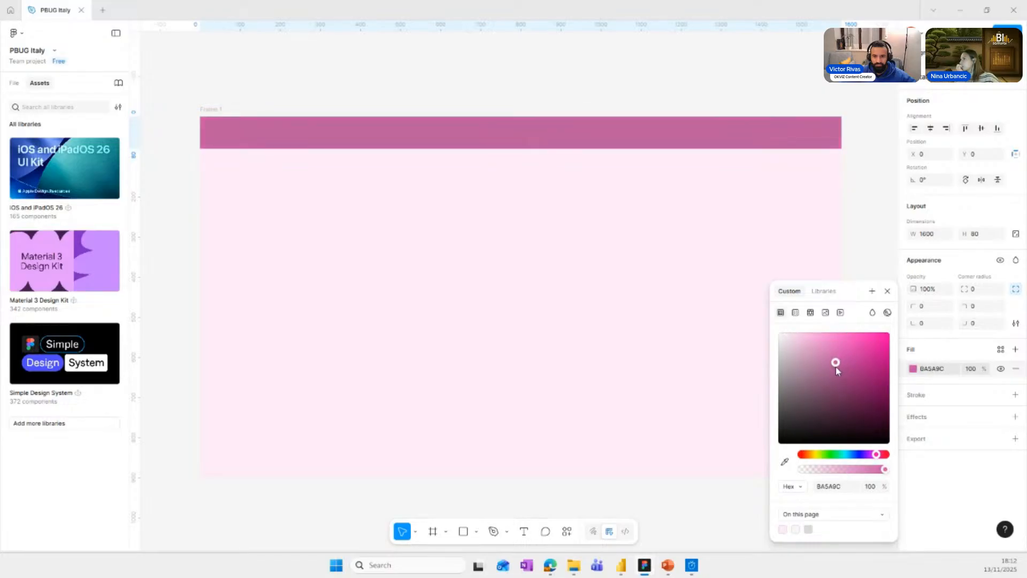
pyautogui.click(677, 94)
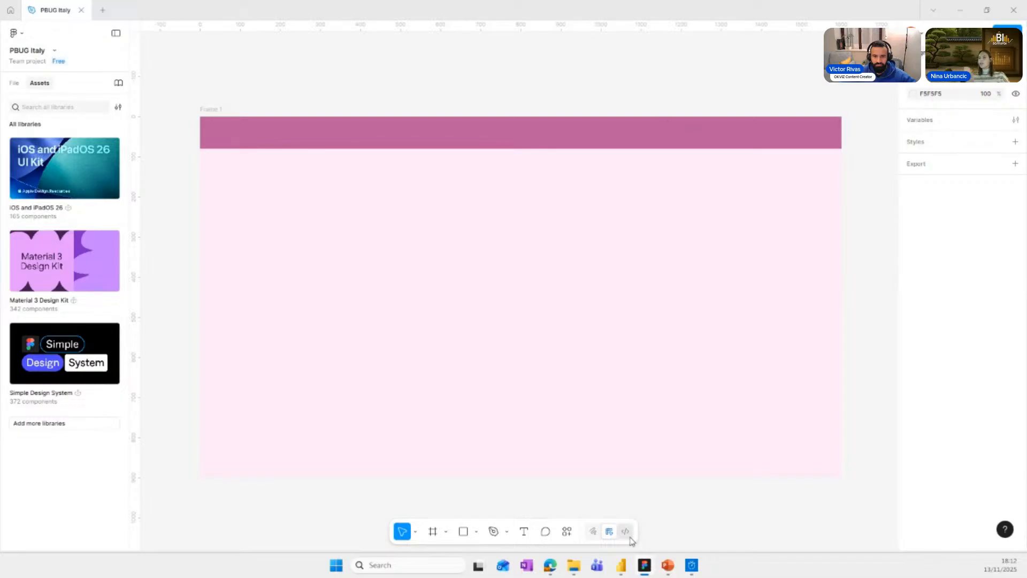
# Glance at the Power BI report and, back in Figma, draw a card rectangle about 276 × 155 below the header's left end.
pyautogui.click(621, 565)
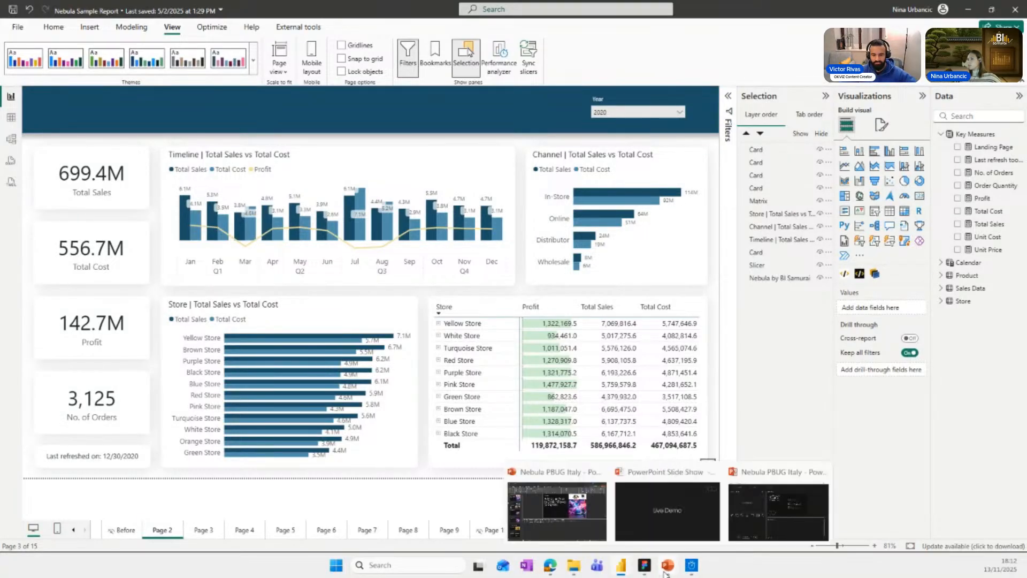
pyautogui.click(644, 565)
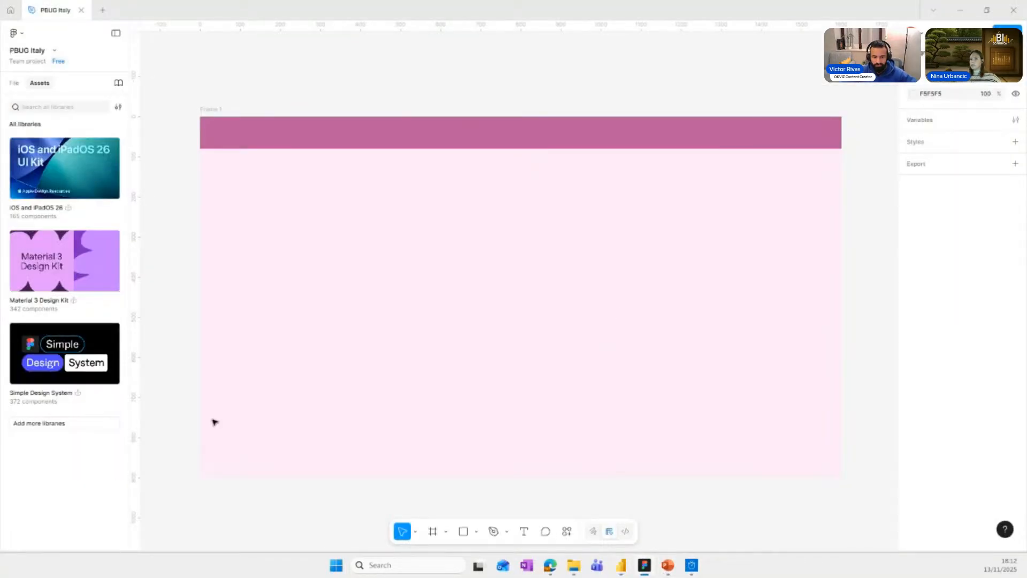
pyautogui.click(471, 533)
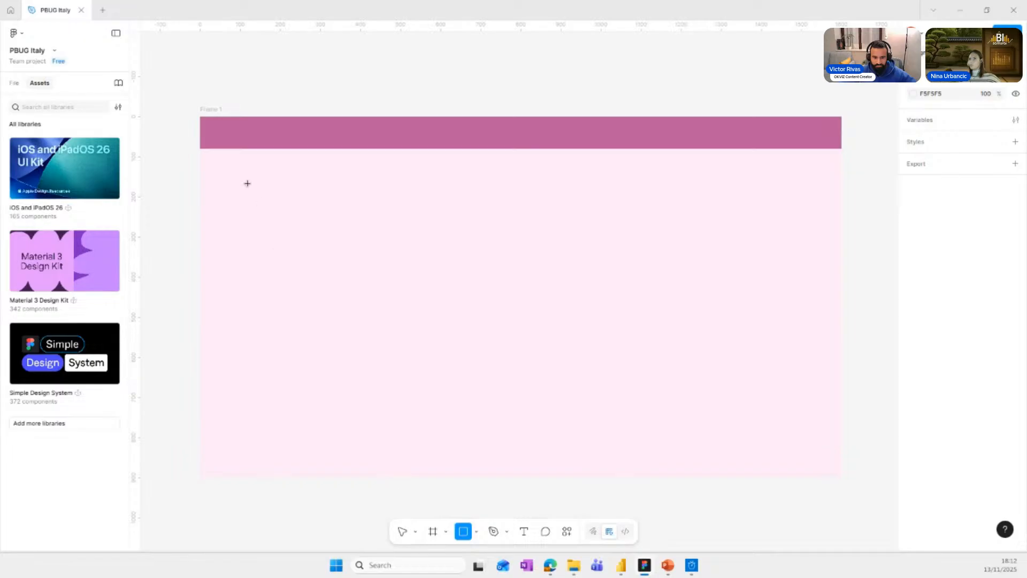
pyautogui.moveTo(218, 161); pyautogui.dragTo(329, 231)
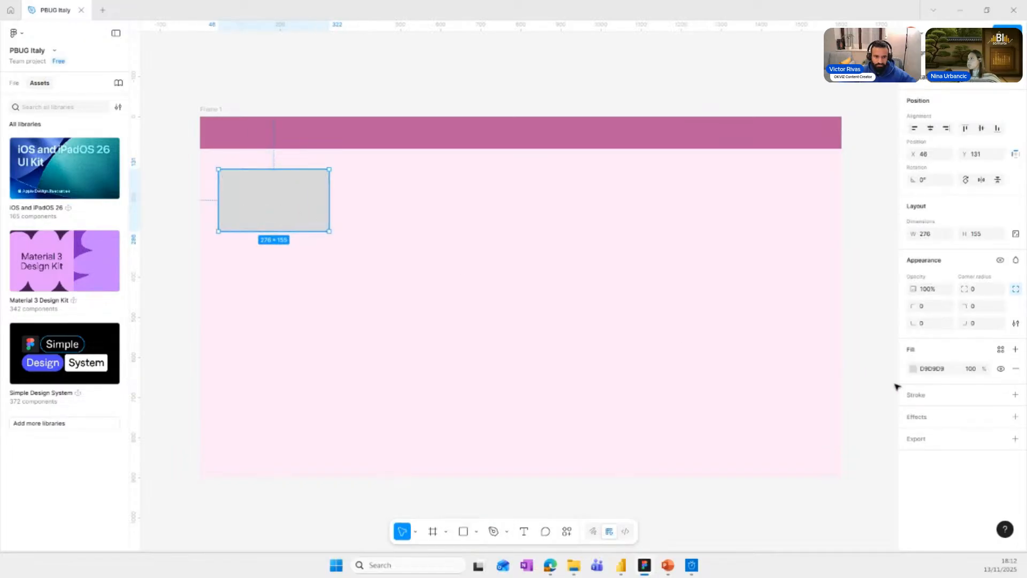
# Fill the card rectangle with white (FFFFFF).
pyautogui.click(913, 369)
pyautogui.moveTo(858, 358); pyautogui.dragTo(752, 323)
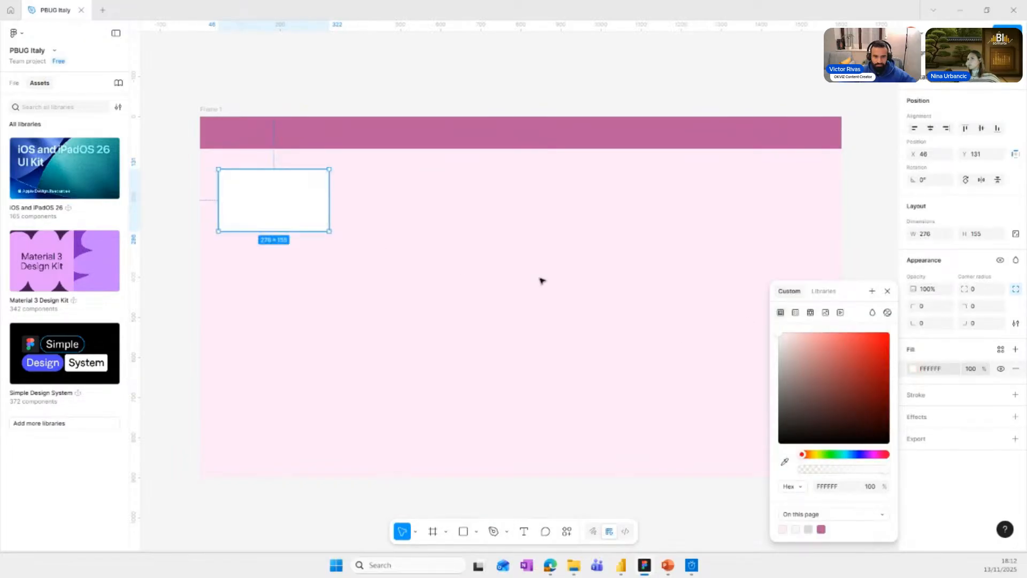
pyautogui.click(975, 224)
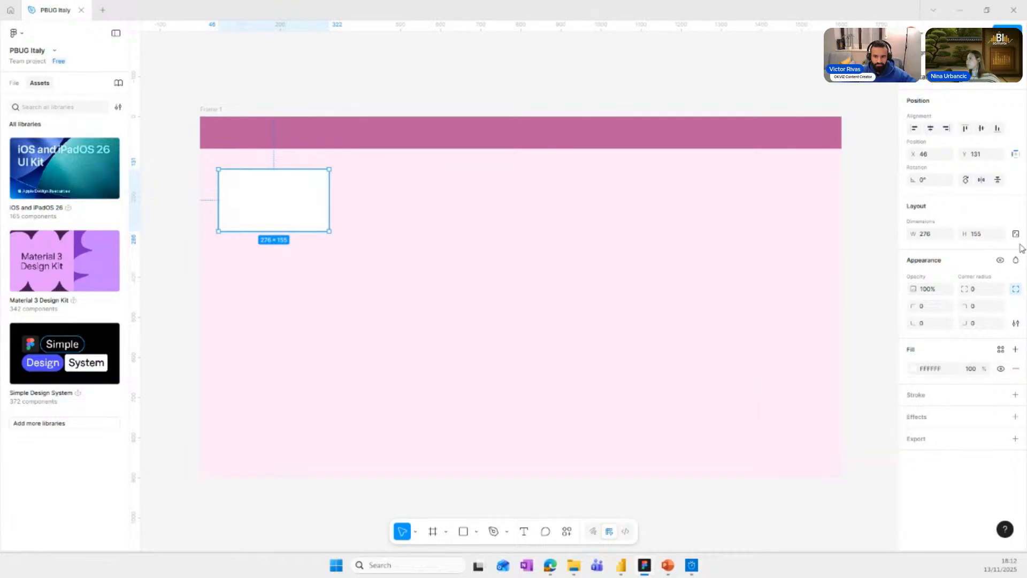
# Give the card a uniform corner radius of 15 and shift it slightly to about X 53, Y 130.
pyautogui.click(1016, 292)
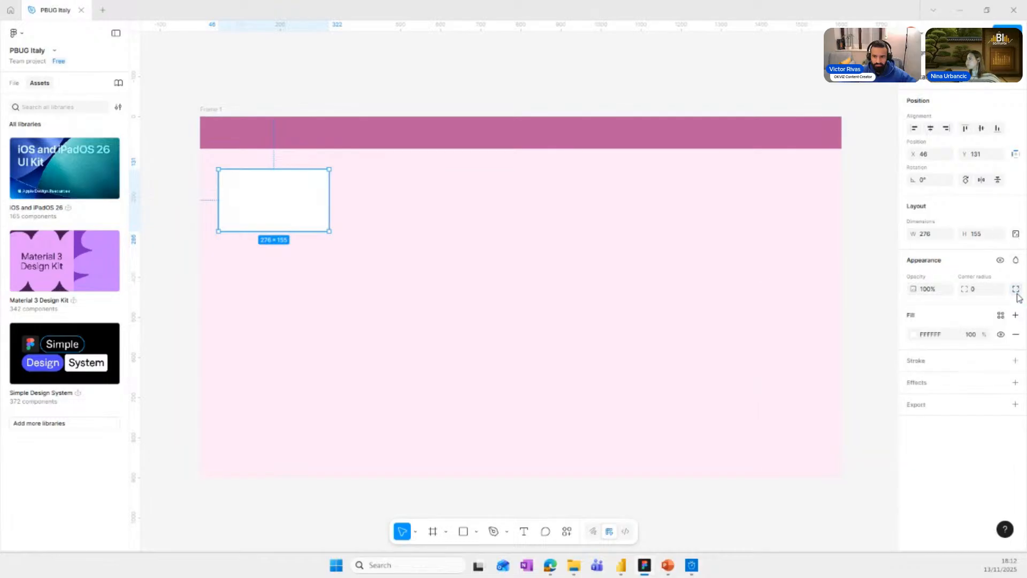
pyautogui.click(979, 291)
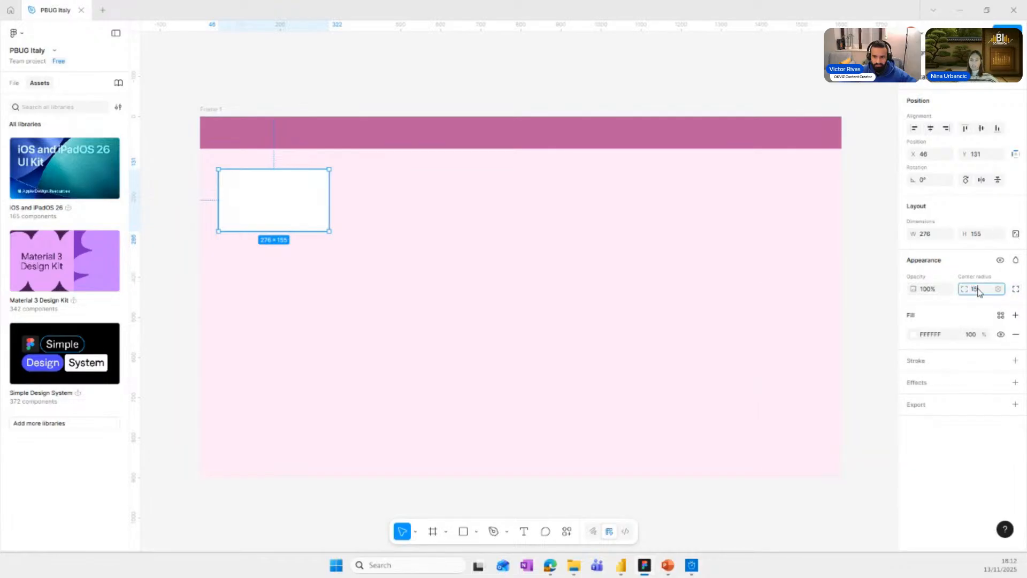
pyautogui.moveTo(319, 200); pyautogui.dragTo(322, 199)
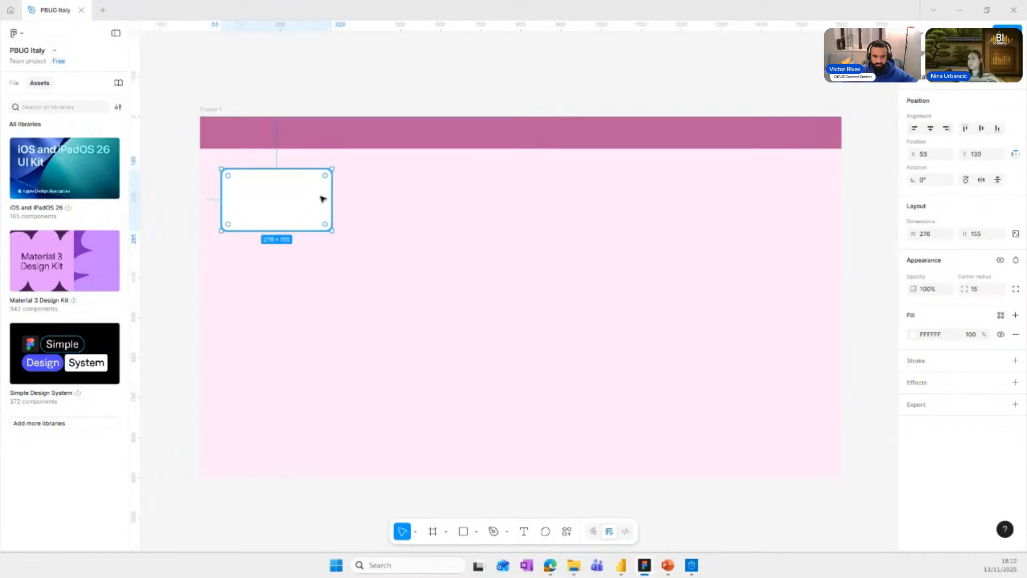
# Add a drop shadow to the white card and set both its X offset and its spread to 4.
pyautogui.click(1015, 383)
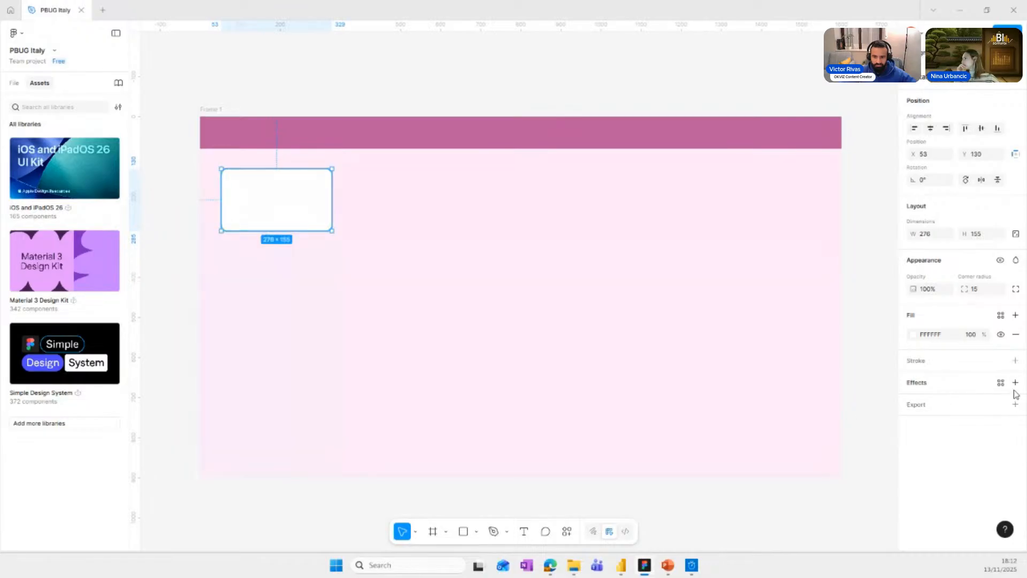
pyautogui.click(913, 402)
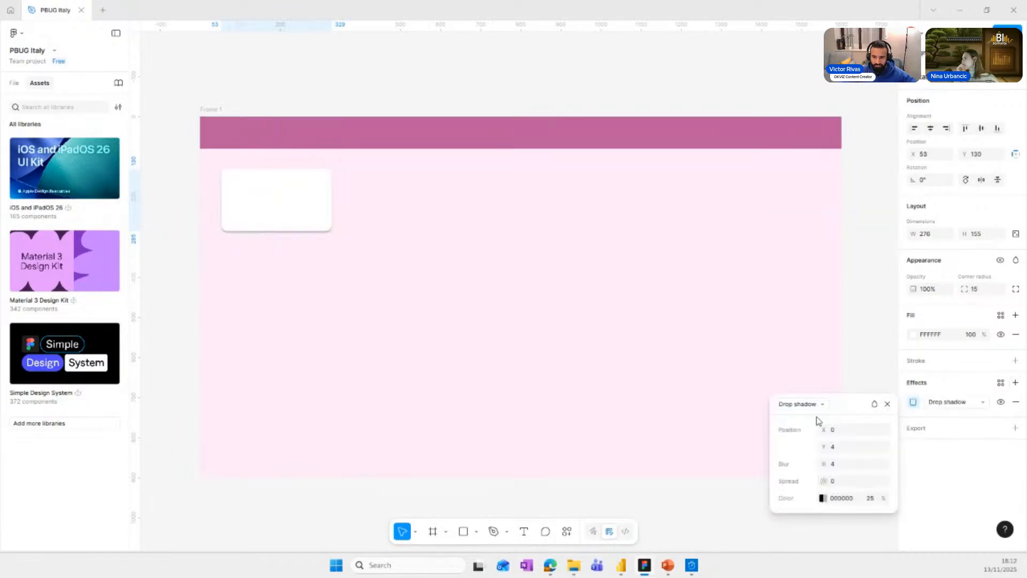
pyautogui.click(822, 499)
pyautogui.click(823, 498)
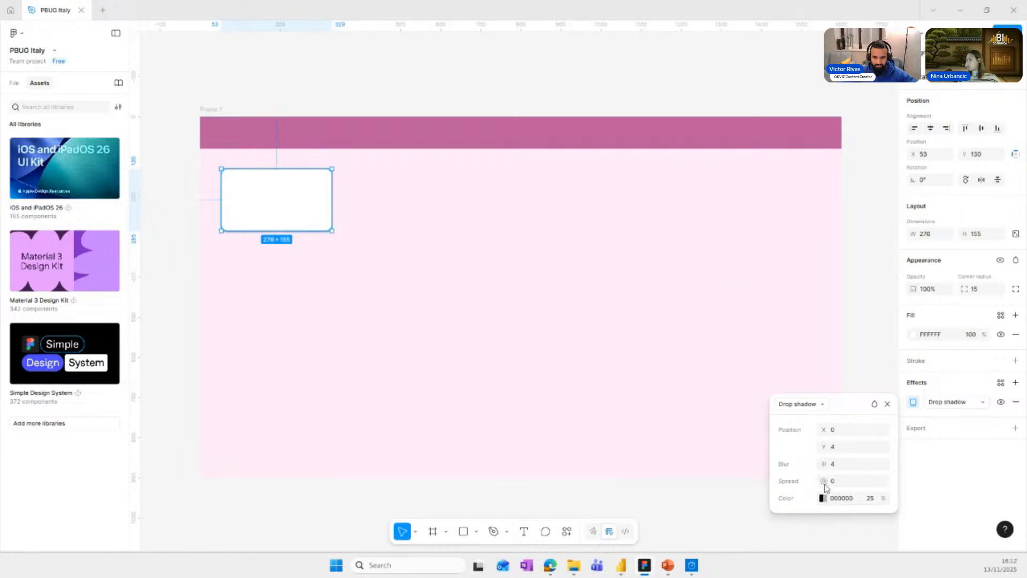
pyautogui.click(842, 448)
pyautogui.click(843, 430)
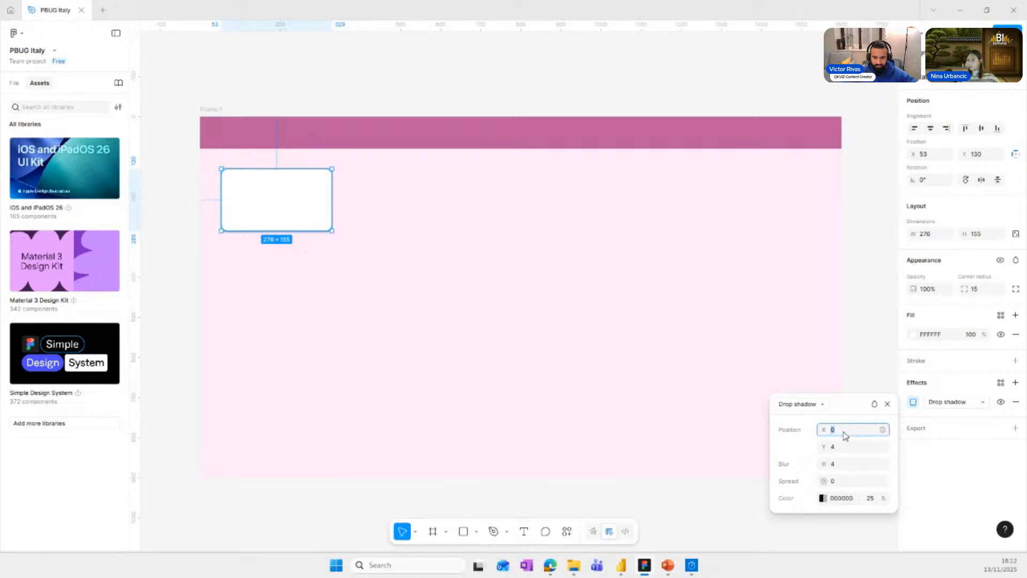
pyautogui.write('4')
pyautogui.press('Return')
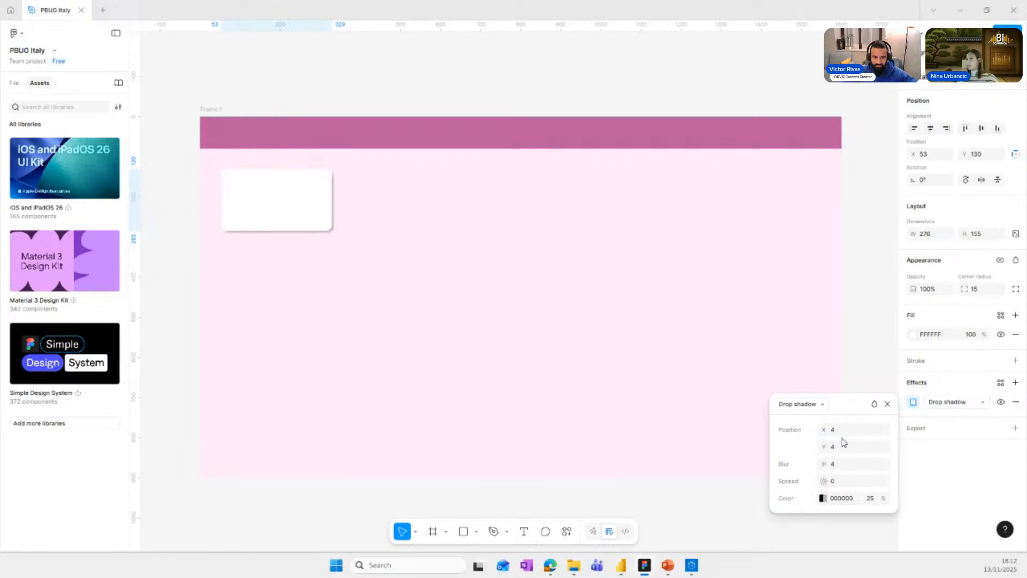
pyautogui.click(837, 482)
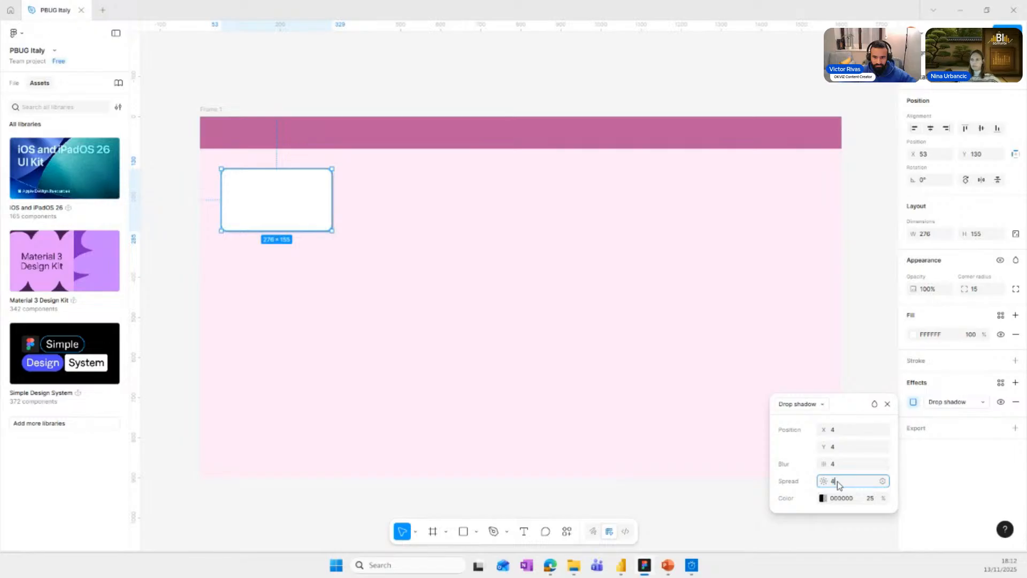
pyautogui.write('4')
pyautogui.press('Return')
# Recolour the card's drop shadow by sampling the frame's pink background and shifting the colour to a pale grey.
pyautogui.click(823, 498)
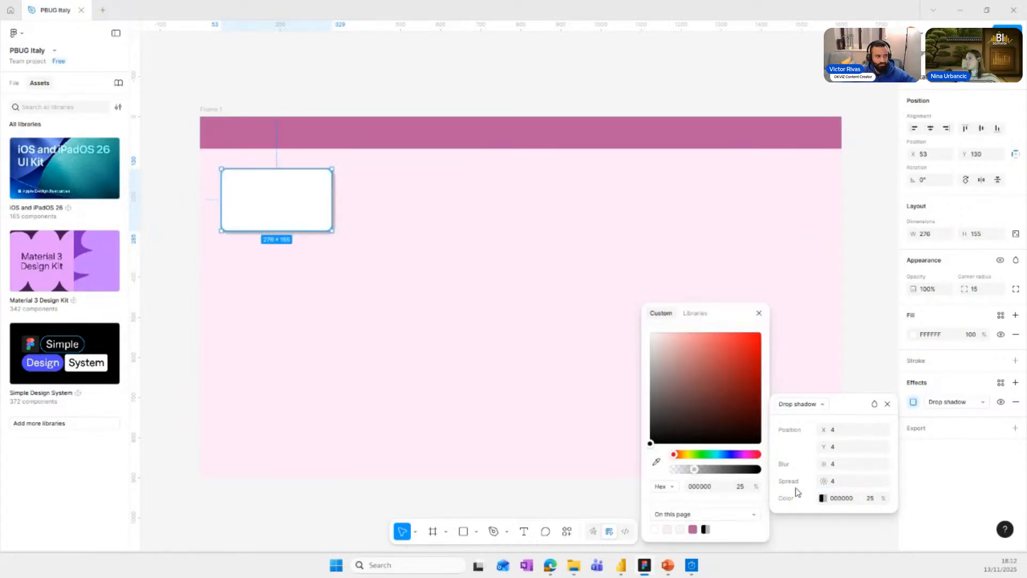
pyautogui.click(657, 462)
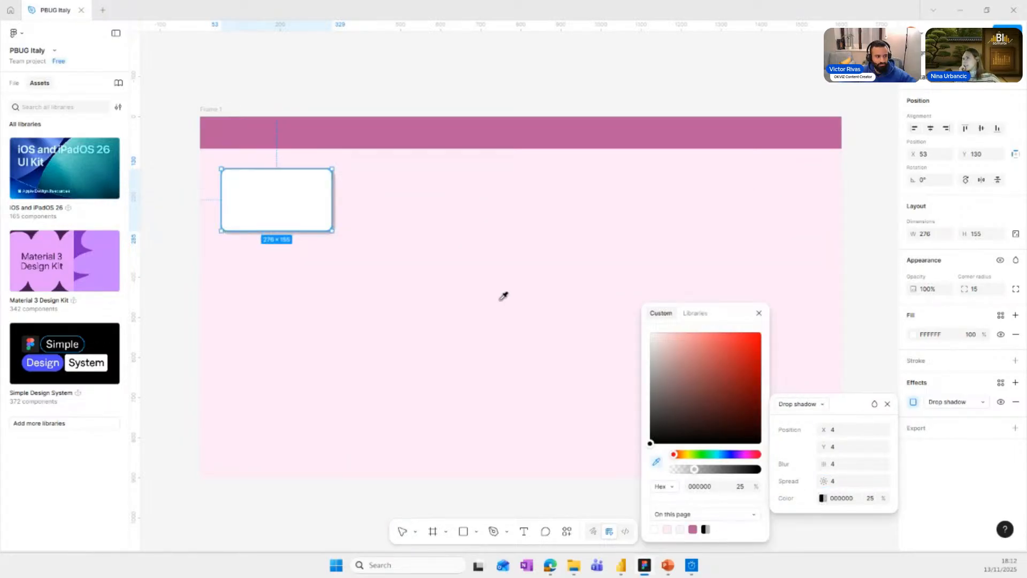
pyautogui.click(345, 170)
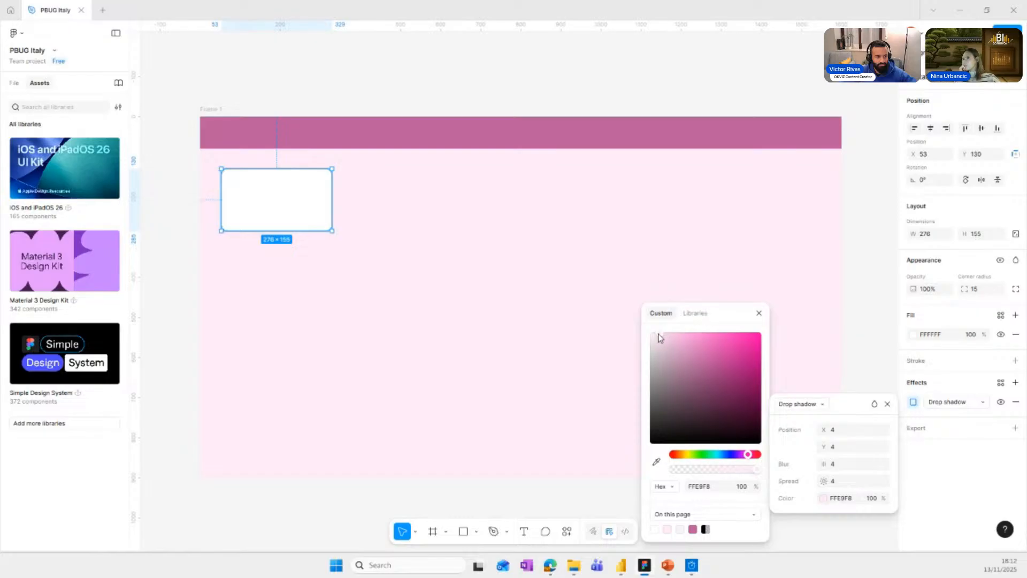
pyautogui.moveTo(658, 334); pyautogui.dragTo(649, 348)
pyautogui.click(252, 80)
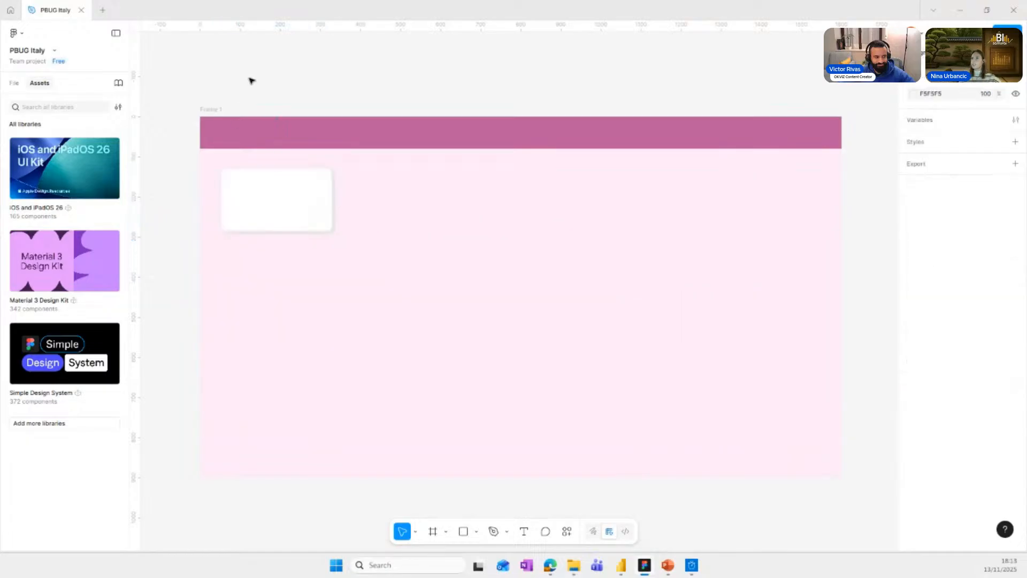
# Duplicate the 276 × 155 card three times down the column beneath the header.
pyautogui.click(321, 217)
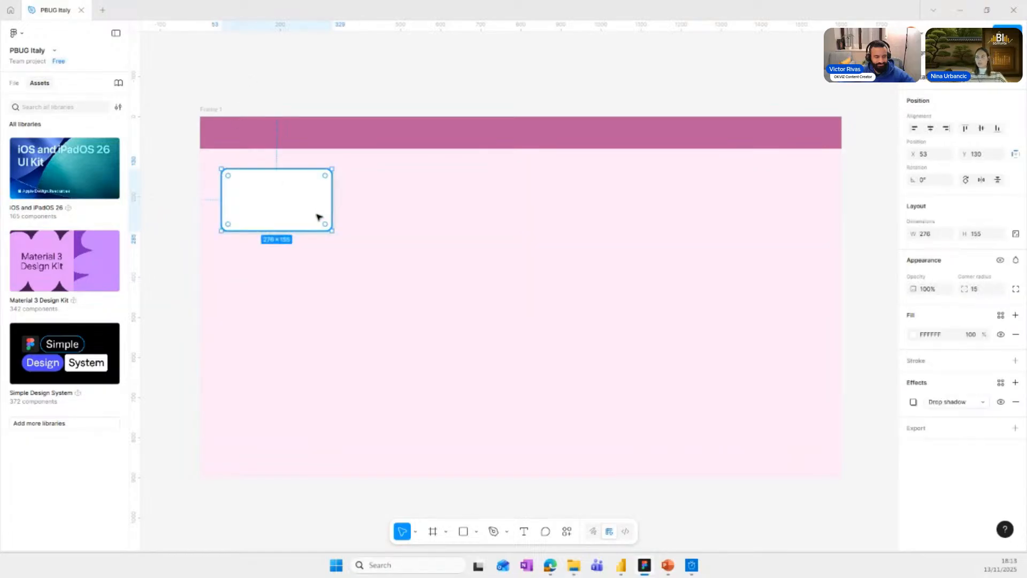
pyautogui.moveTo(294, 209); pyautogui.dragTo(275, 363)
pyautogui.click(266, 204)
pyautogui.moveTo(267, 203); pyautogui.dragTo(266, 441)
# Reduce the top card's height to about 134 and delete the three taller copies below it.
pyautogui.click(273, 220)
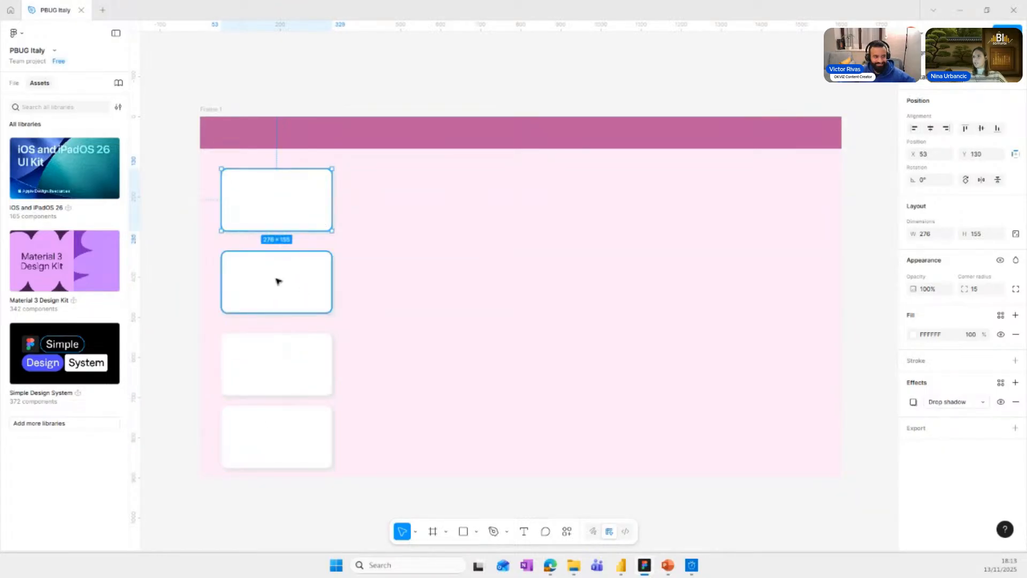
pyautogui.moveTo(273, 229); pyautogui.dragTo(273, 222)
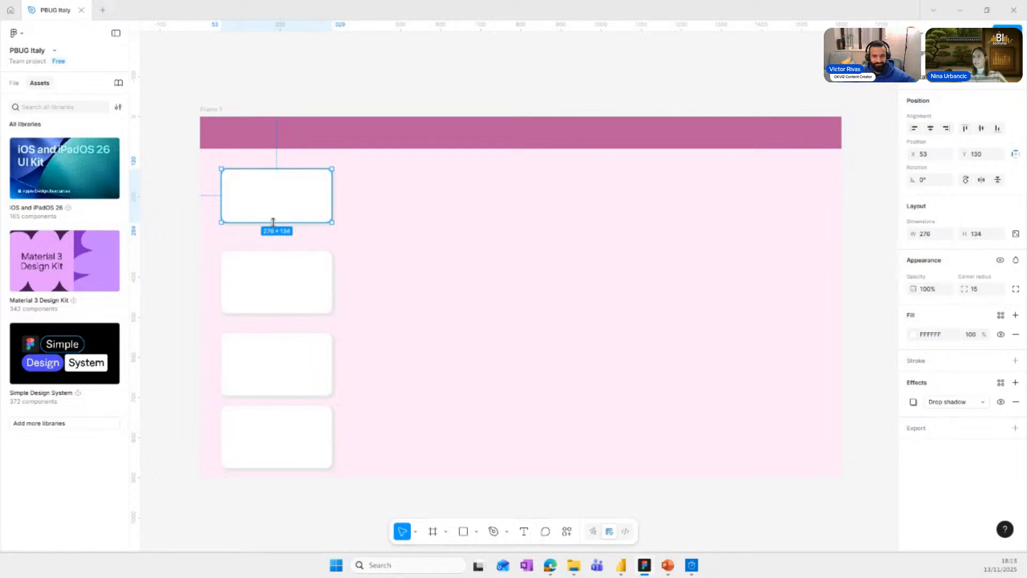
pyautogui.click(289, 292)
pyautogui.press('Delete')
pyautogui.click(293, 369)
pyautogui.press('Delete')
pyautogui.click(291, 442)
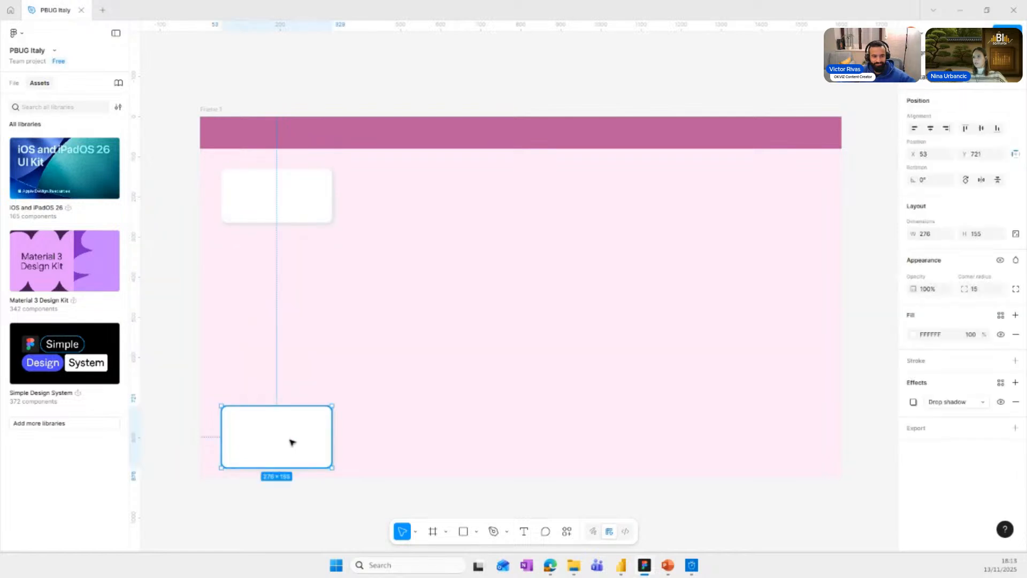
pyautogui.press('Delete')
# Duplicate the 276 × 134 card three times down the column and add a fifth copy, about 54 high, at about Y 807.
pyautogui.click(282, 189)
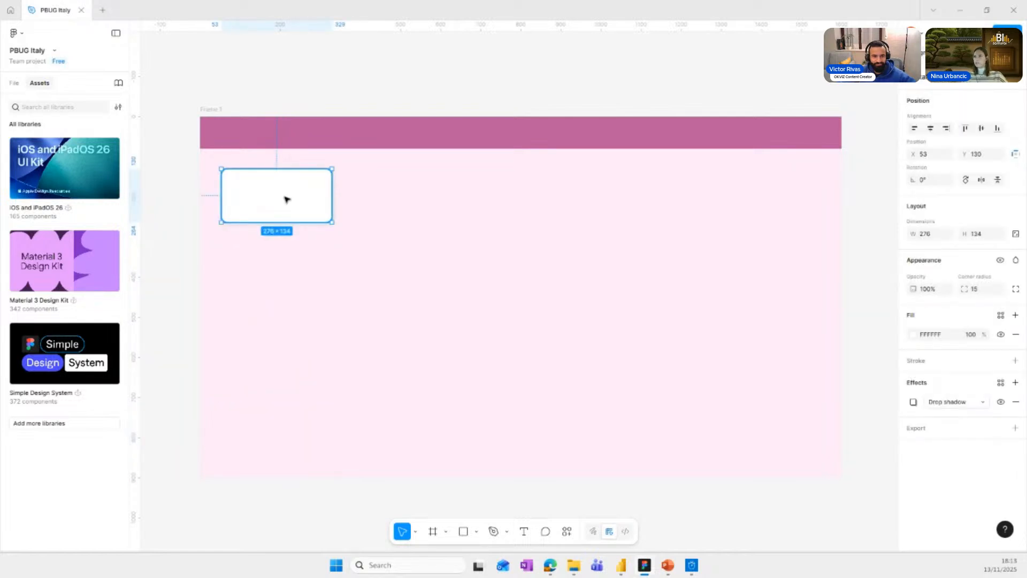
pyautogui.moveTo(287, 200); pyautogui.dragTo(289, 337)
pyautogui.click(289, 214)
pyautogui.click(287, 206)
pyautogui.moveTo(287, 206); pyautogui.dragTo(287, 409)
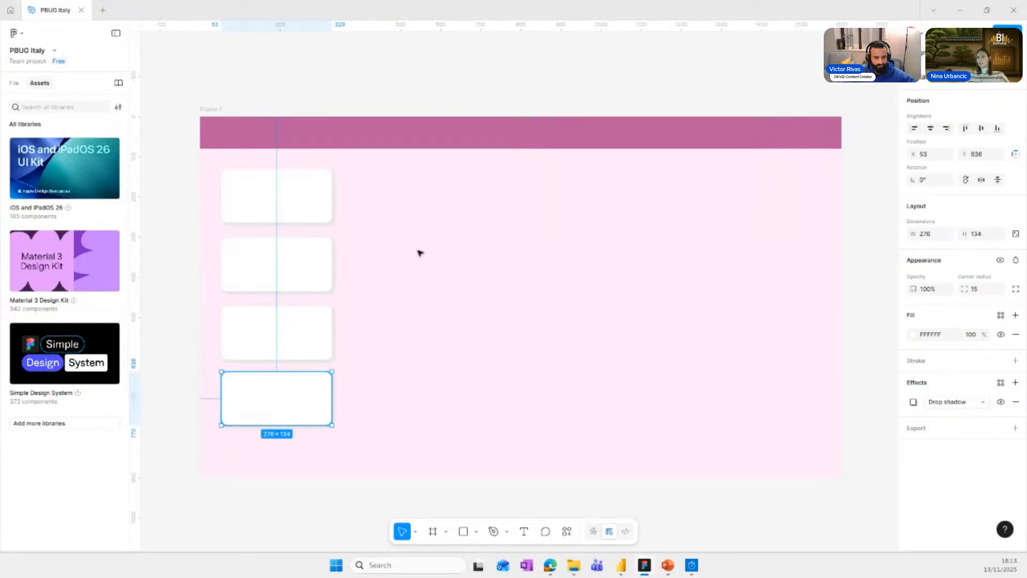
pyautogui.click(273, 208)
pyautogui.moveTo(273, 208); pyautogui.dragTo(276, 449)
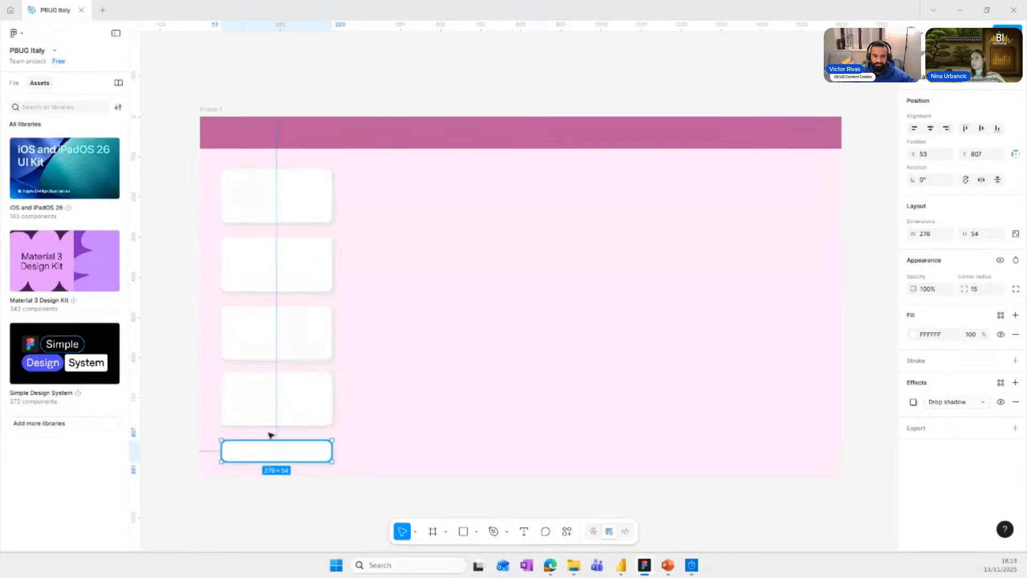
# Select all five cards in the column and distribute their vertical spacing evenly.
pyautogui.keyDown('shift'); pyautogui.click(292, 186); pyautogui.keyUp('shift')
pyautogui.keyDown('shift'); pyautogui.click(299, 269); pyautogui.keyUp('shift')
pyautogui.keyDown('shift'); pyautogui.click(294, 346); pyautogui.keyUp('shift')
pyautogui.keyDown('shift'); pyautogui.click(288, 410); pyautogui.keyUp('shift')
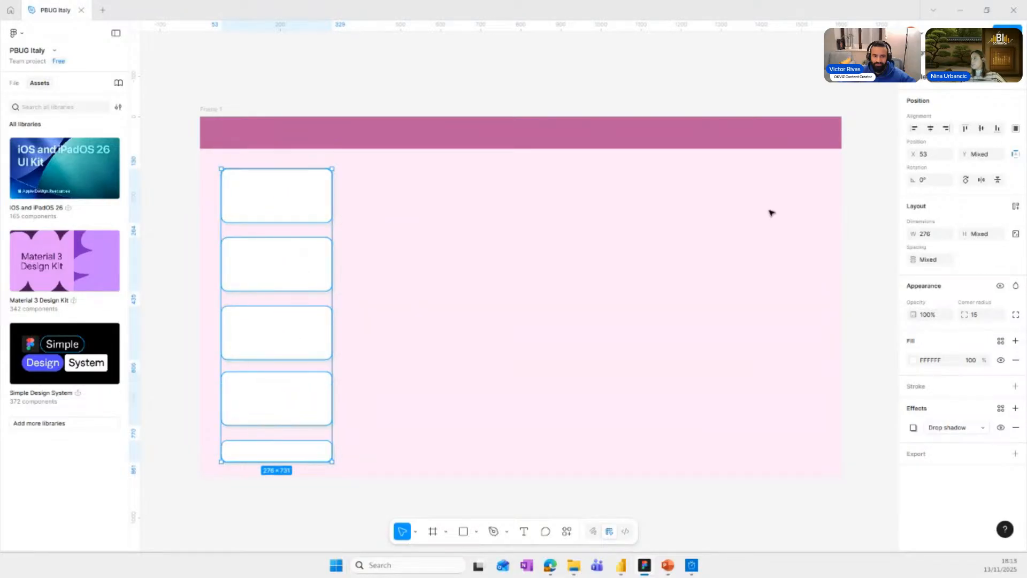
pyautogui.click(1015, 128)
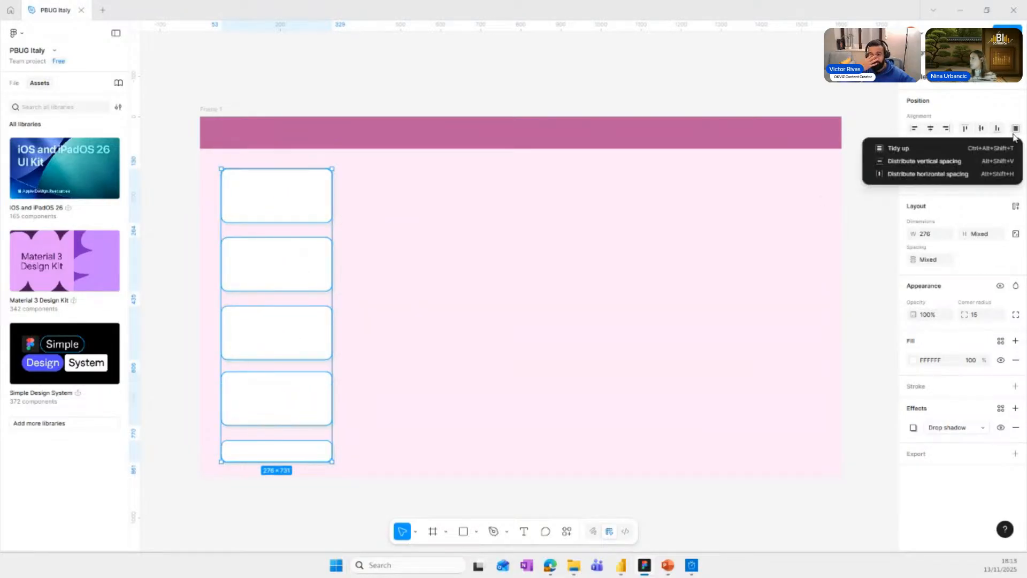
pyautogui.click(931, 168)
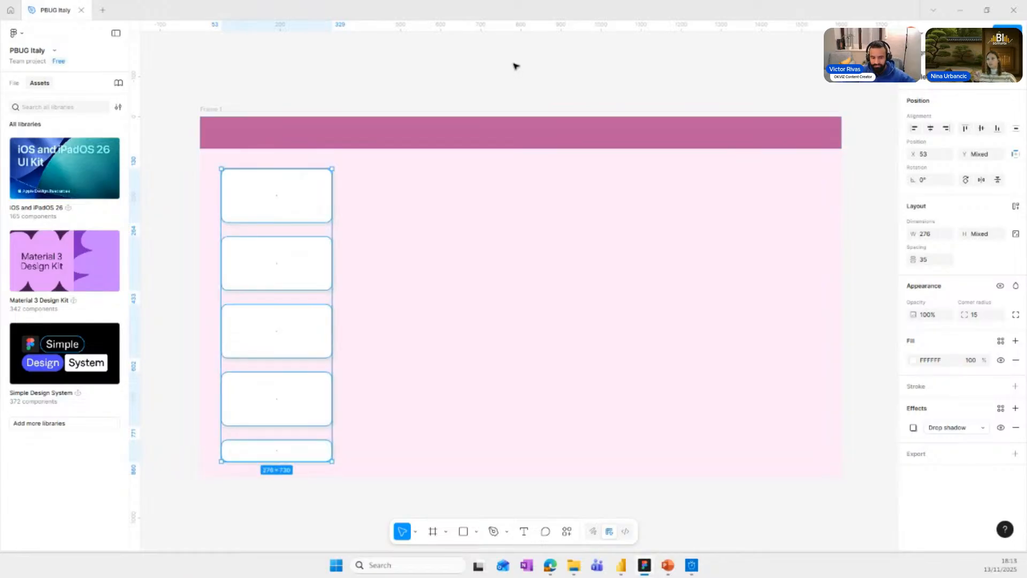
pyautogui.click(485, 67)
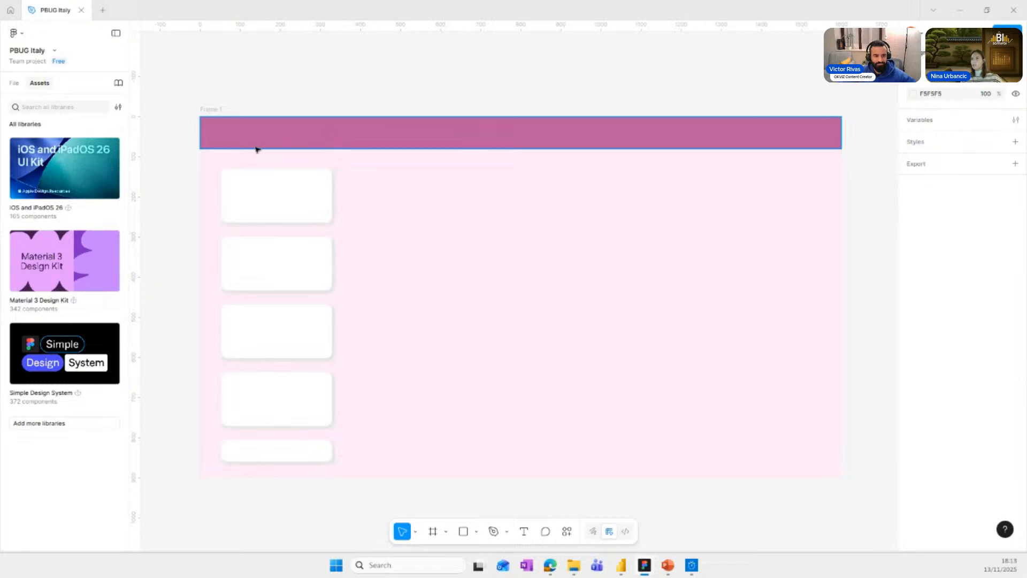
# Copy the top card beside itself at X 365, Y 130 and, after checking the Power BI report, enlarge it to about 791 × 303.
pyautogui.click(257, 193)
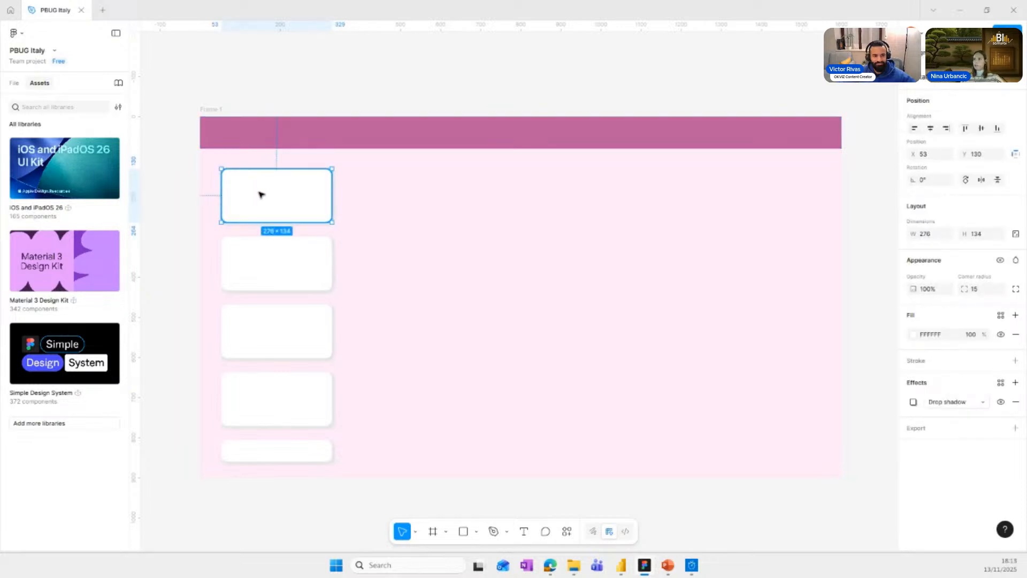
pyautogui.click(429, 190)
pyautogui.click(269, 201)
pyautogui.moveTo(269, 201); pyautogui.dragTo(393, 201)
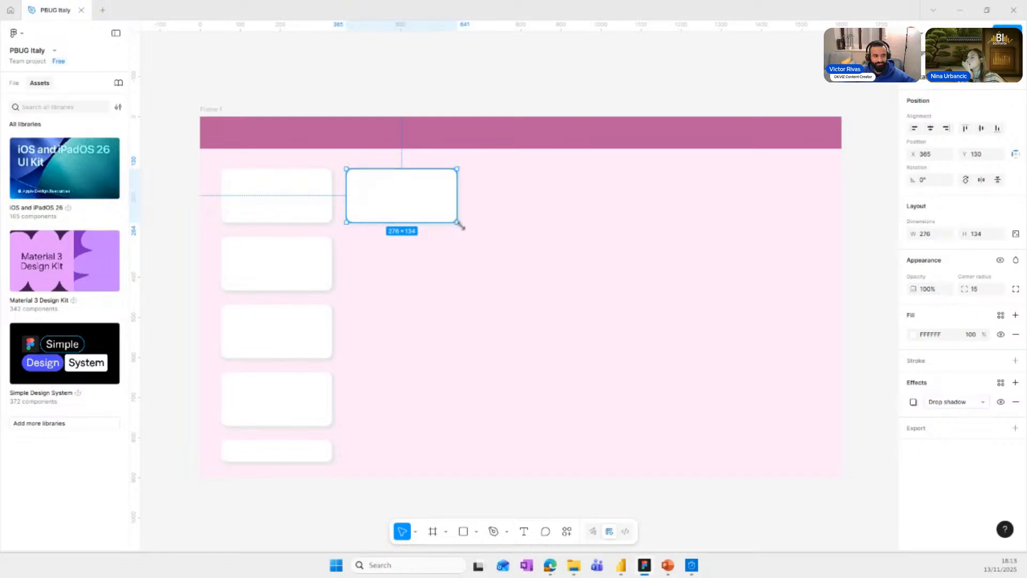
pyautogui.moveTo(458, 222); pyautogui.dragTo(541, 272)
pyautogui.click(638, 568)
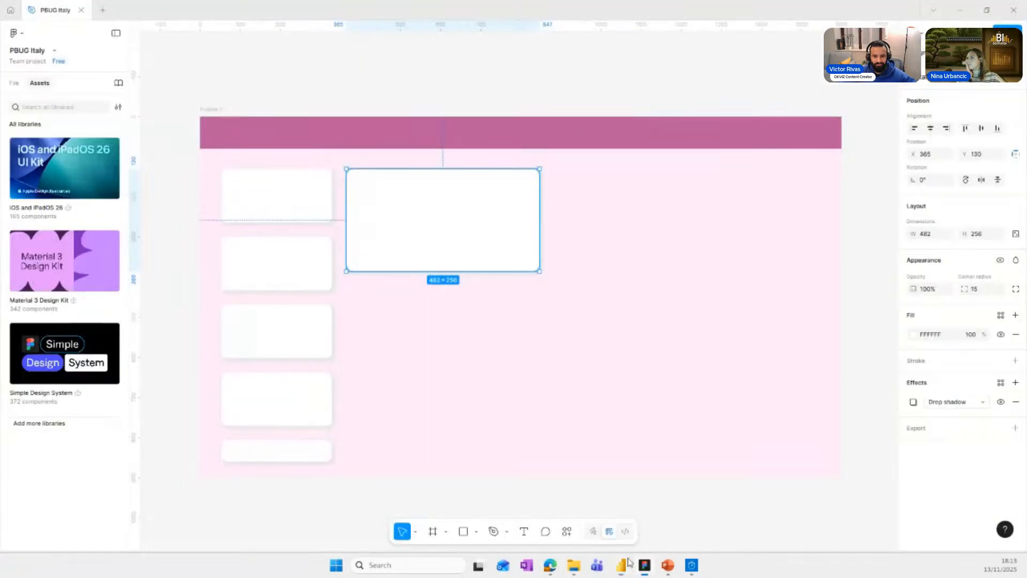
pyautogui.click(645, 565)
pyautogui.moveTo(540, 272); pyautogui.dragTo(664, 291)
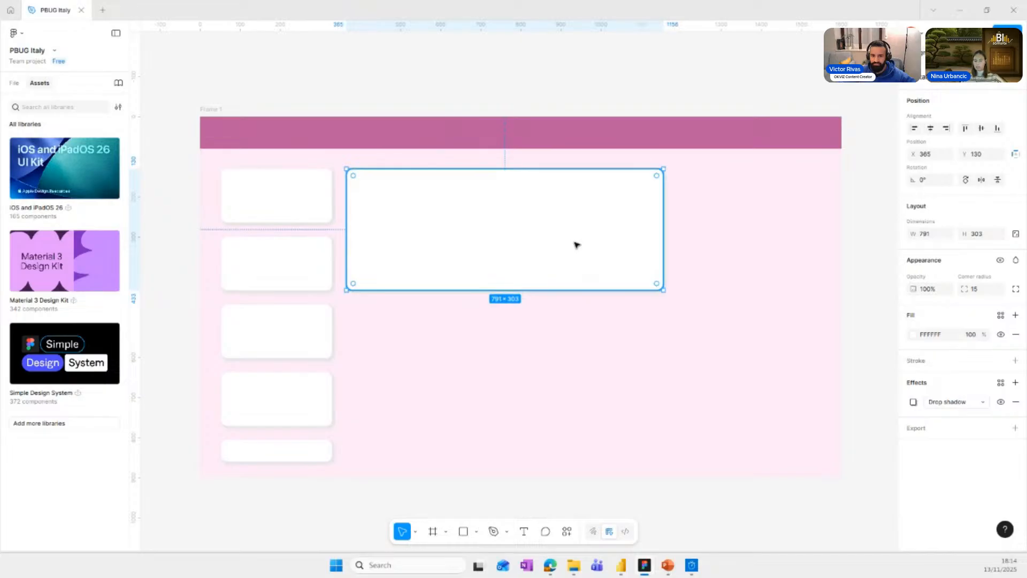
# Copy the large card below itself at Y 468, extend its height to about 392 and narrow it to about three fifths of its width.
pyautogui.moveTo(562, 239); pyautogui.dragTo(530, 351)
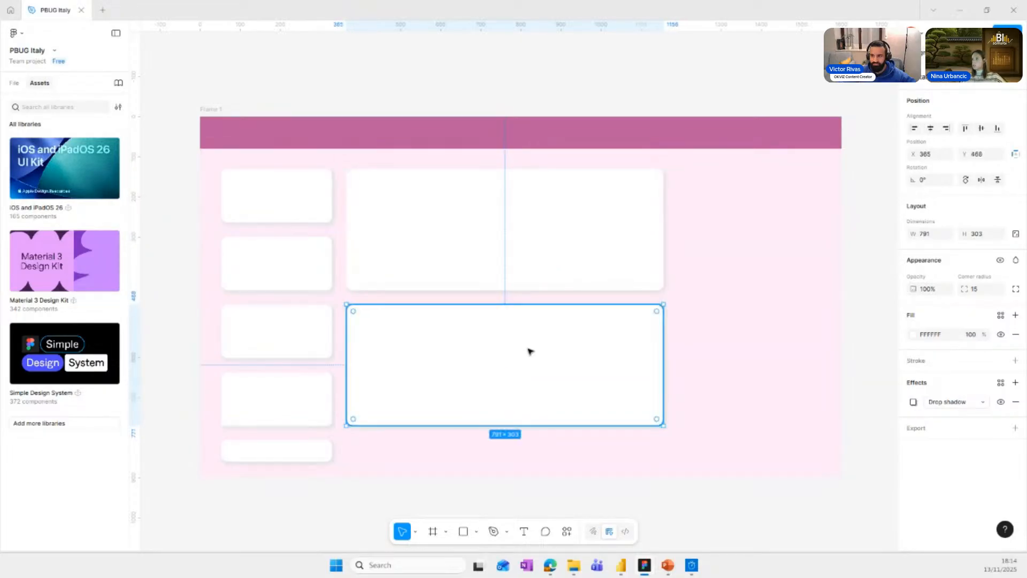
pyautogui.moveTo(516, 426); pyautogui.dragTo(520, 460)
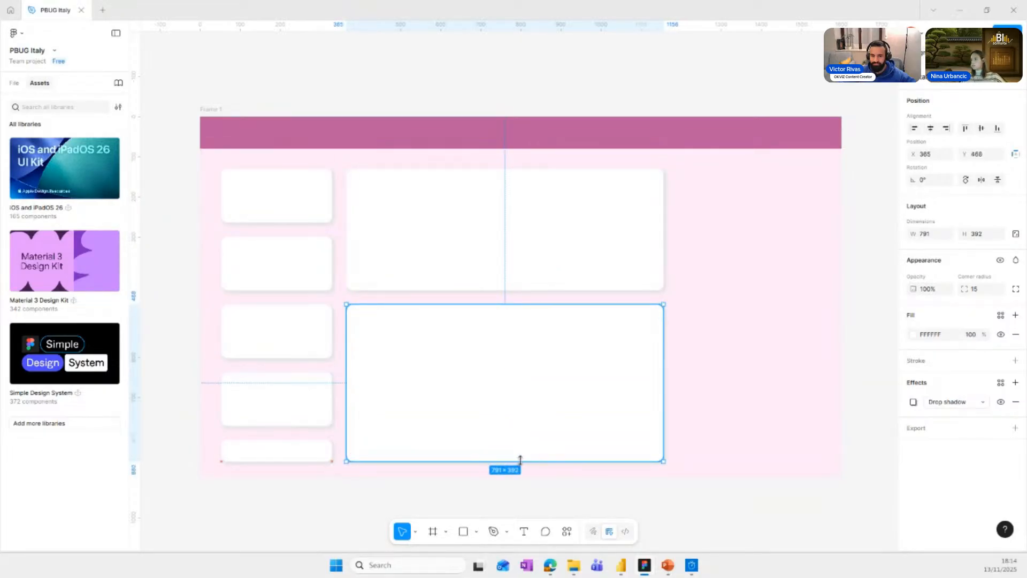
pyautogui.moveTo(663, 377); pyautogui.dragTo(537, 378)
# Add a card about 367 × 303 beside the large upper card, then copy it to X 879, Y 468 and stretch it to the neighbouring cards' edges.
pyautogui.click(436, 231)
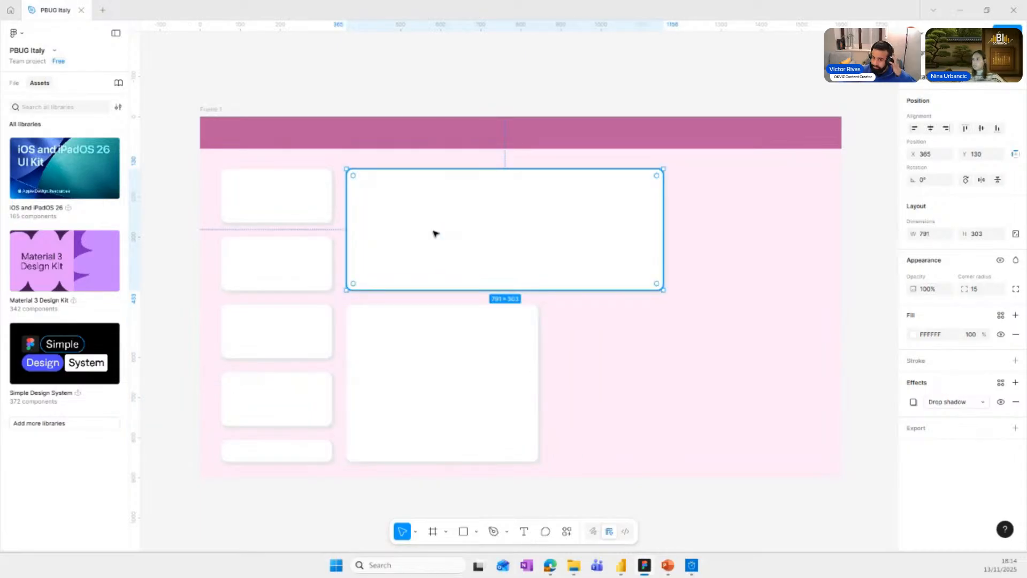
pyautogui.moveTo(436, 234); pyautogui.dragTo(583, 233)
pyautogui.moveTo(508, 232); pyautogui.dragTo(615, 359)
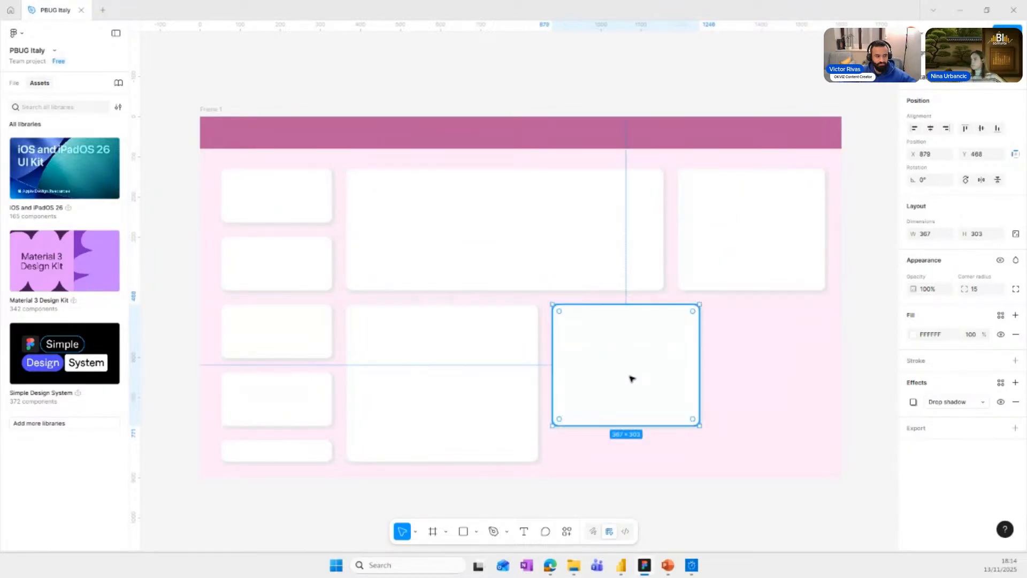
pyautogui.moveTo(700, 426); pyautogui.dragTo(826, 461)
pyautogui.click(849, 491)
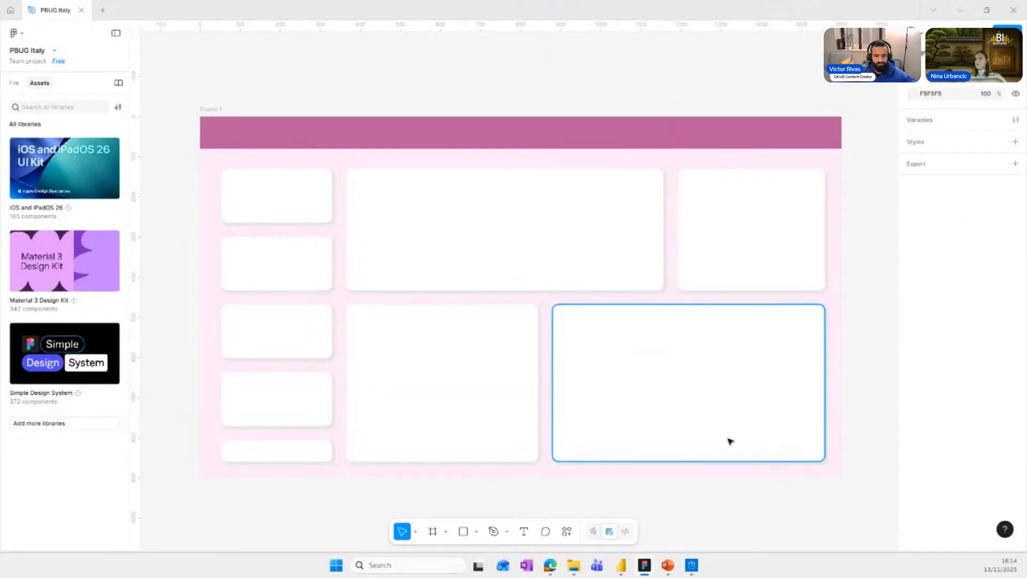
# Export the whole 1600 × 900 frame as a 1x PNG named background figma in the PBUG Italy folder.
pyautogui.click(209, 110)
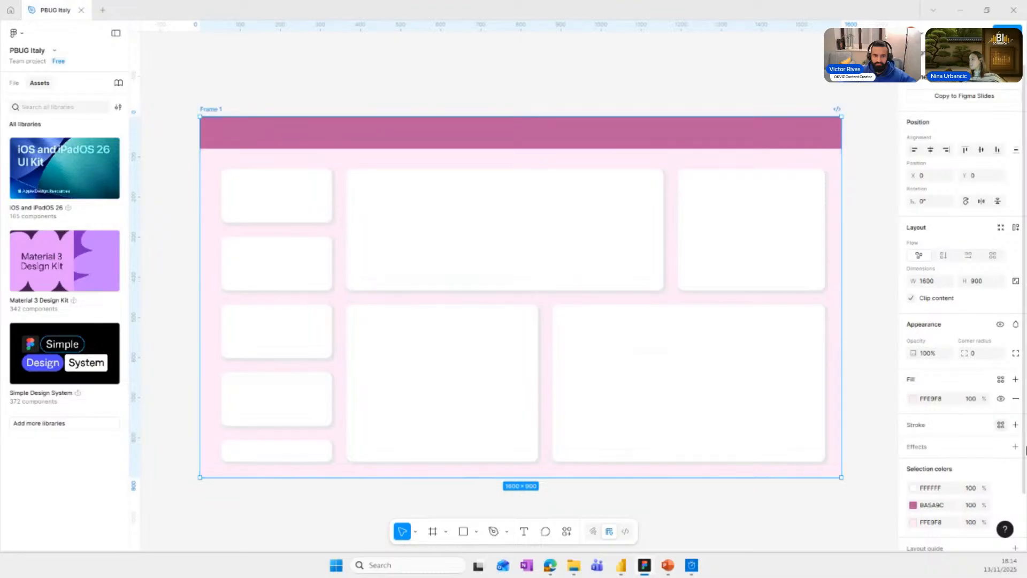
pyautogui.scroll(-1, 963, 466)
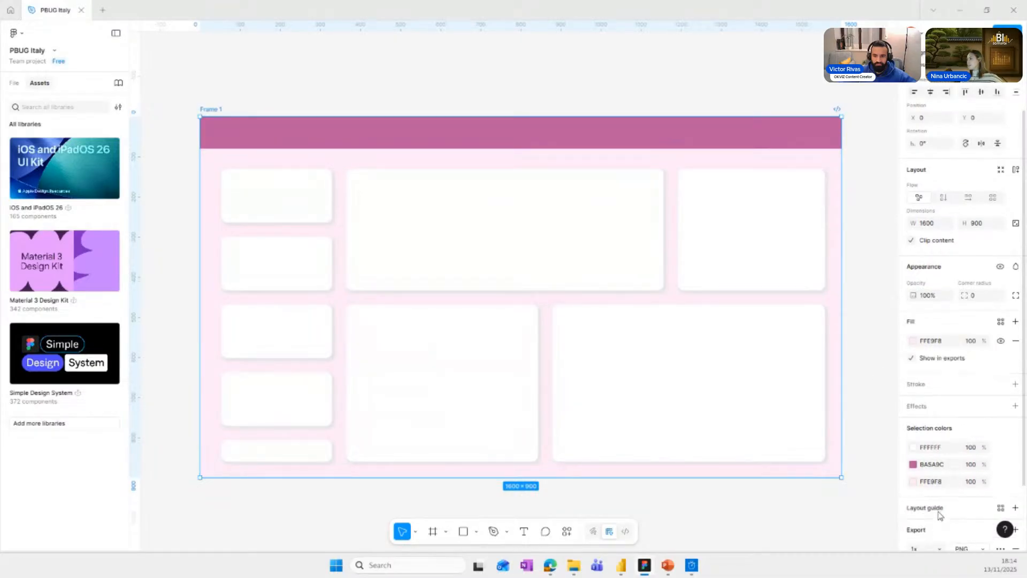
pyautogui.scroll(-1, 949, 464)
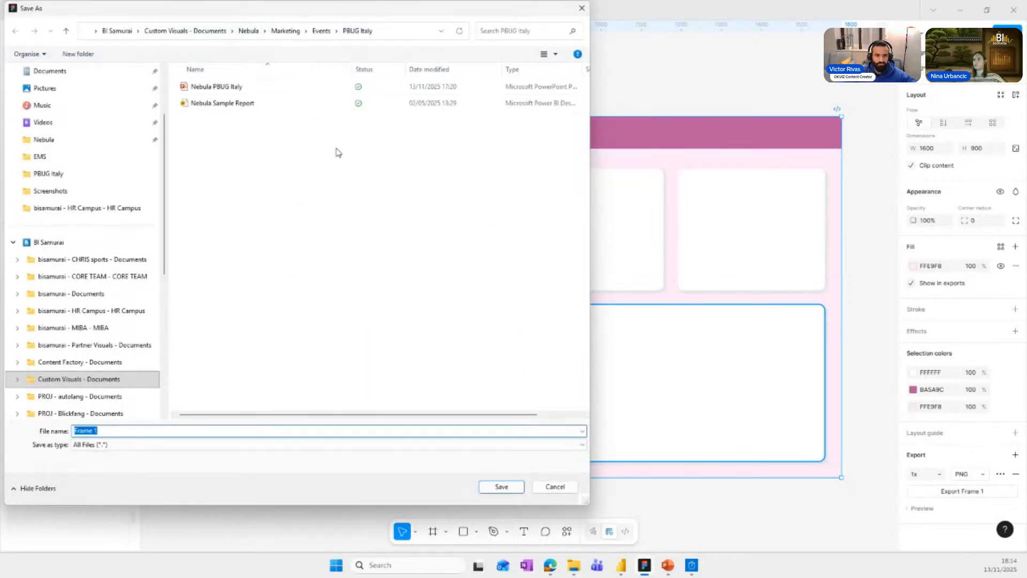
pyautogui.write('background figma')
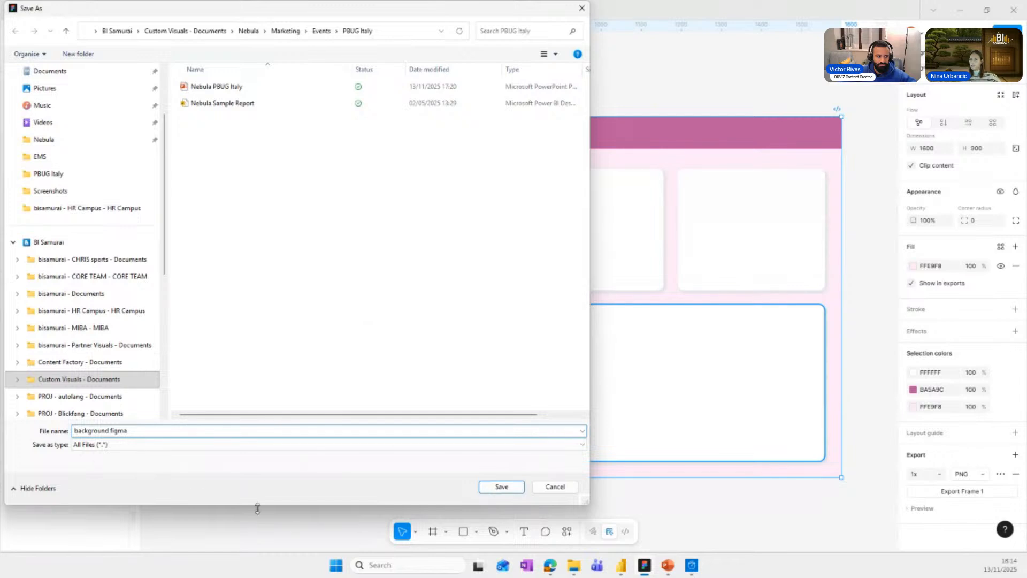
pyautogui.click(501, 487)
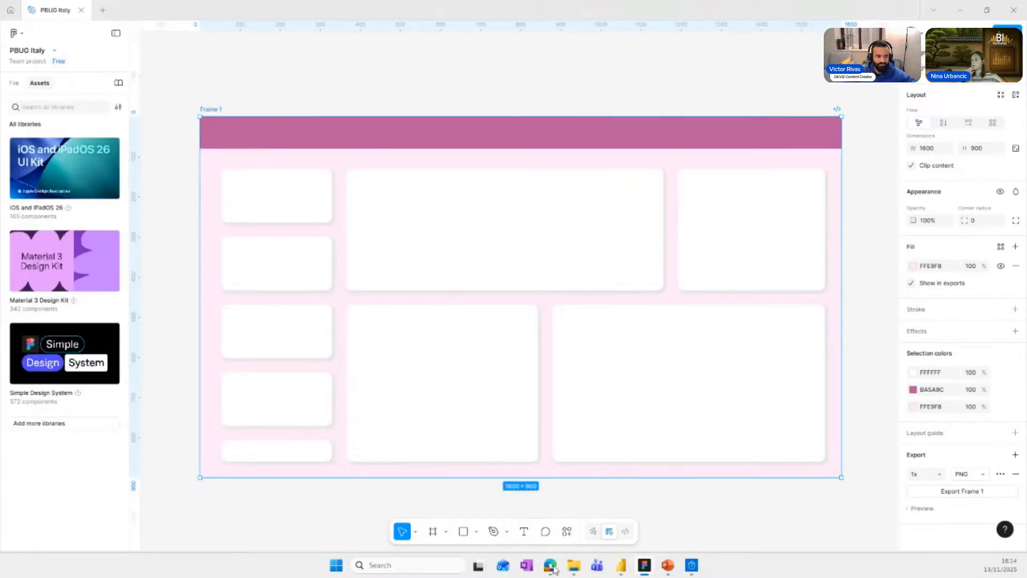
# Switch to Power BI, duplicate Page 2 and delete the Nebula by BI Samurai visual from the duplicate.
pyautogui.click(625, 569)
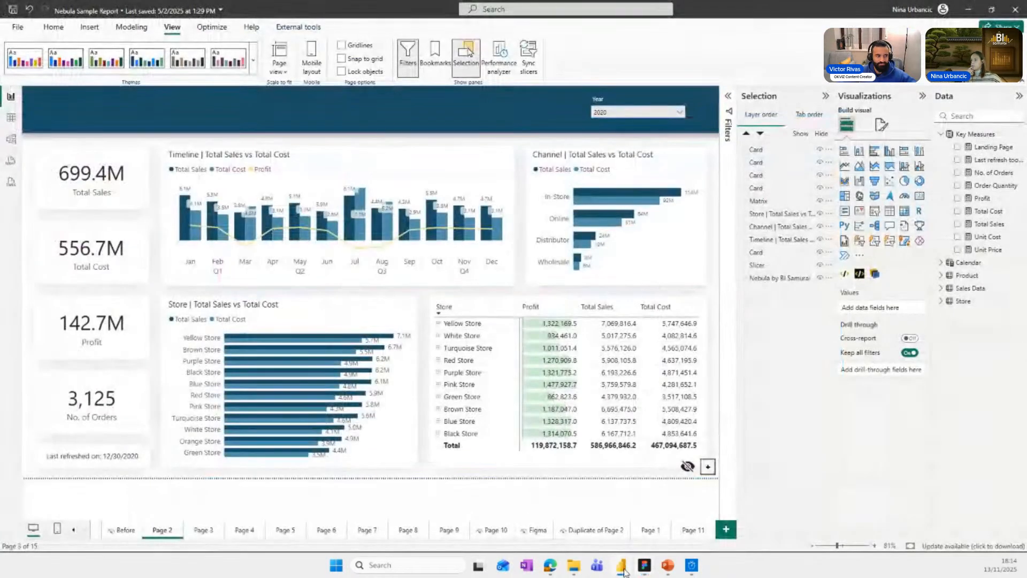
pyautogui.rightClick(177, 531)
pyautogui.click(196, 470)
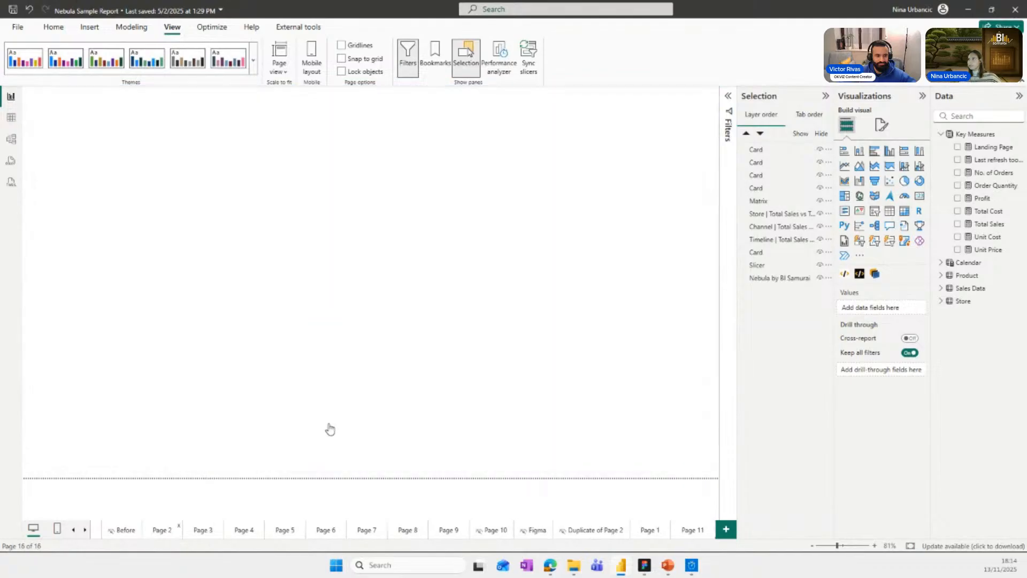
pyautogui.click(796, 278)
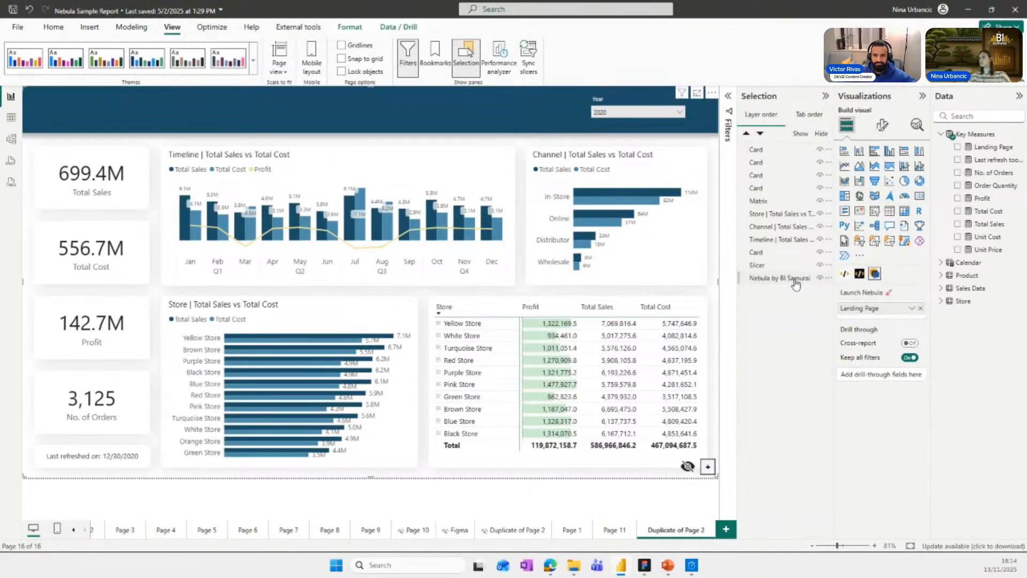
pyautogui.press('Delete')
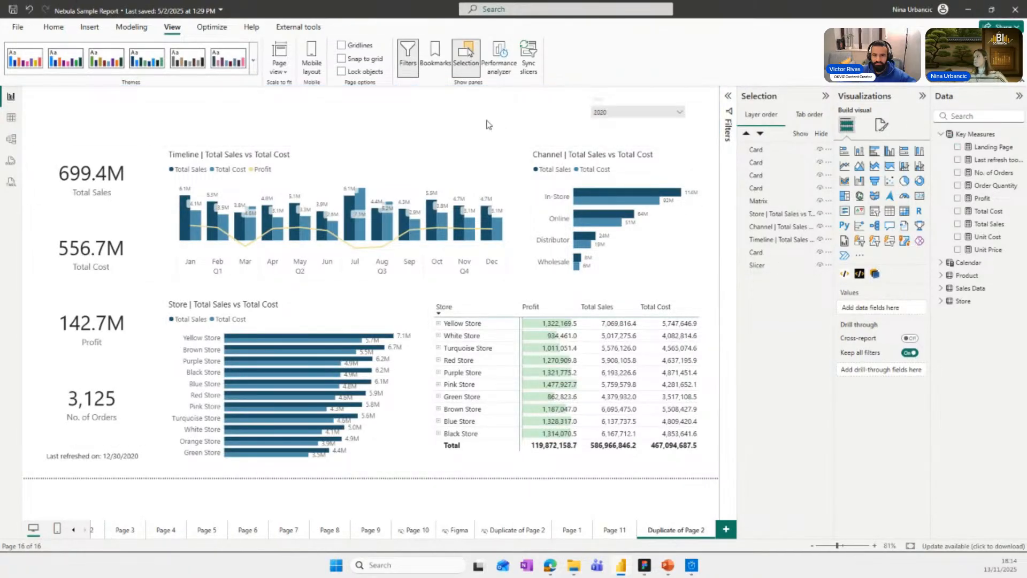
# Use the background figma image as the duplicate page's canvas background and set its transparency to 0%.
pyautogui.click(882, 125)
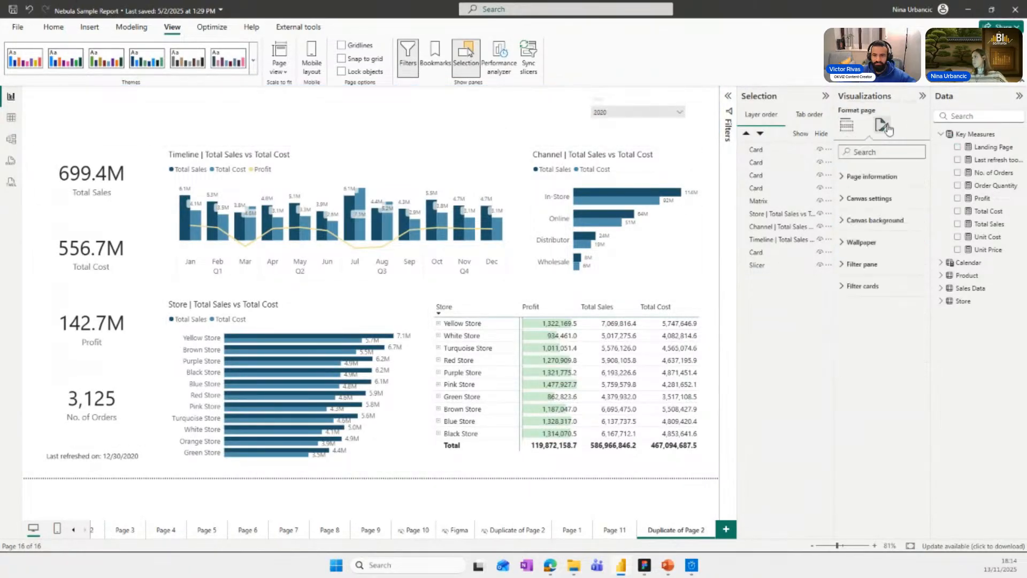
pyautogui.click(883, 225)
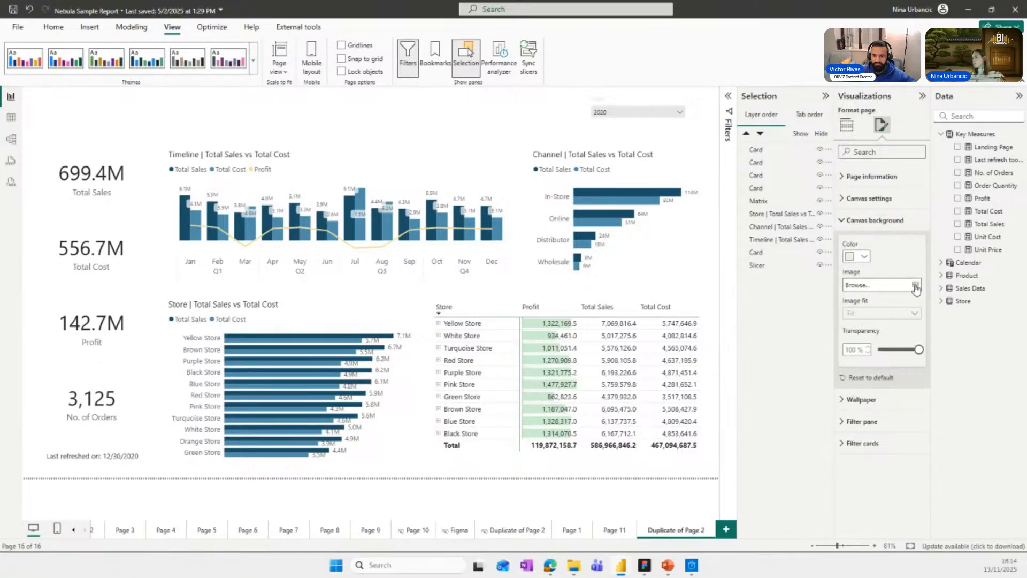
pyautogui.click(883, 284)
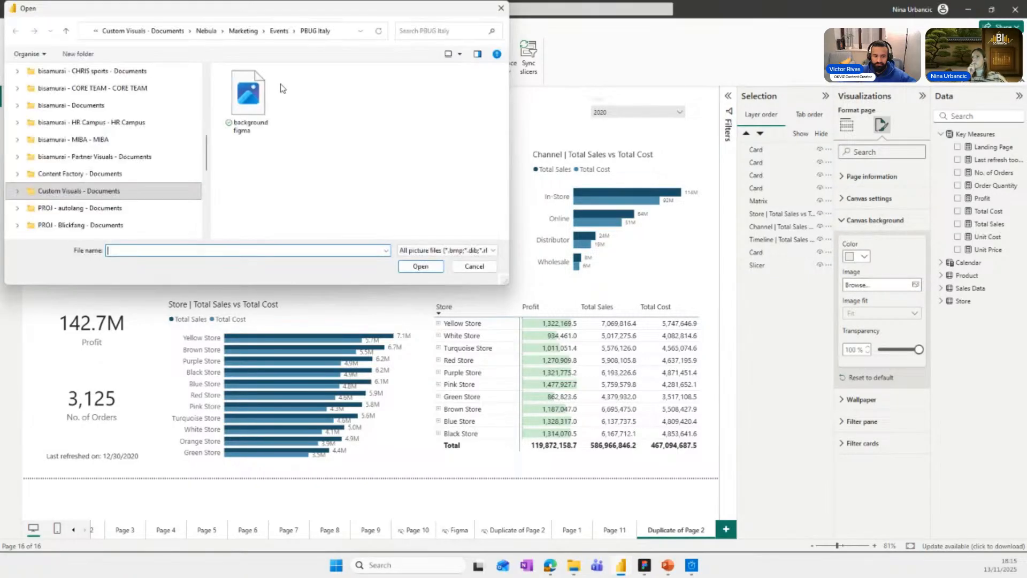
pyautogui.doubleClick(260, 95)
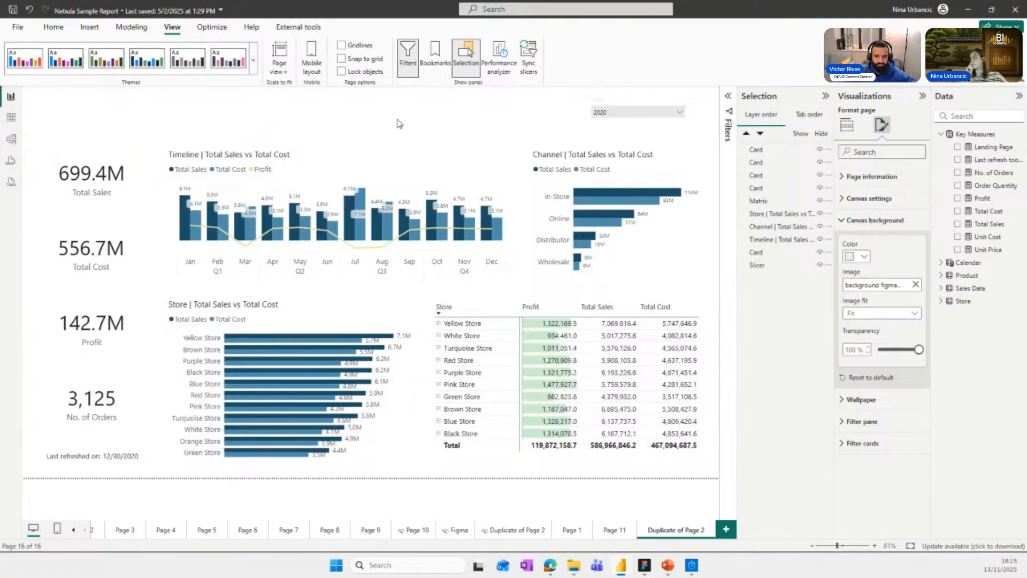
pyautogui.moveTo(908, 353); pyautogui.dragTo(890, 351)
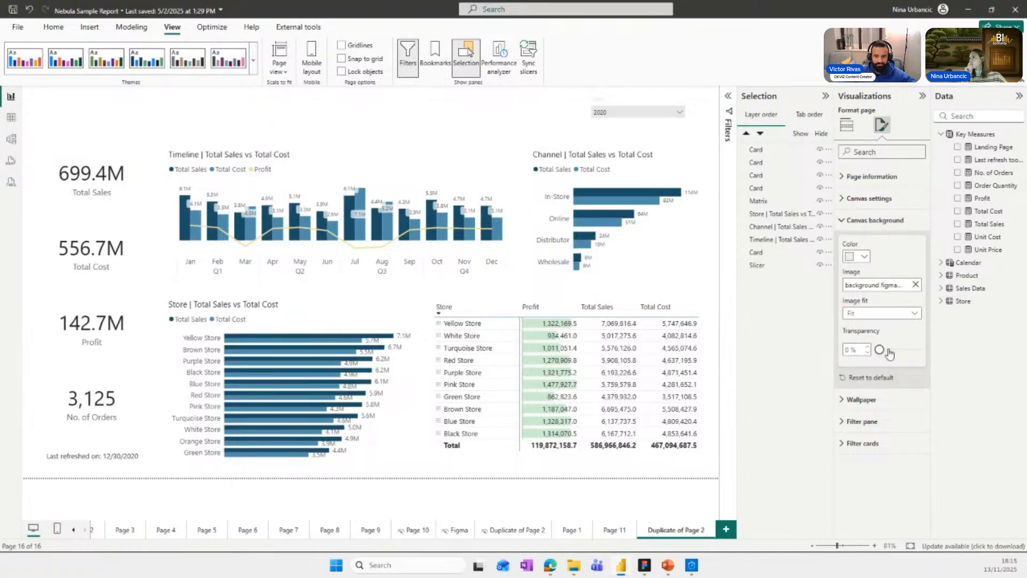
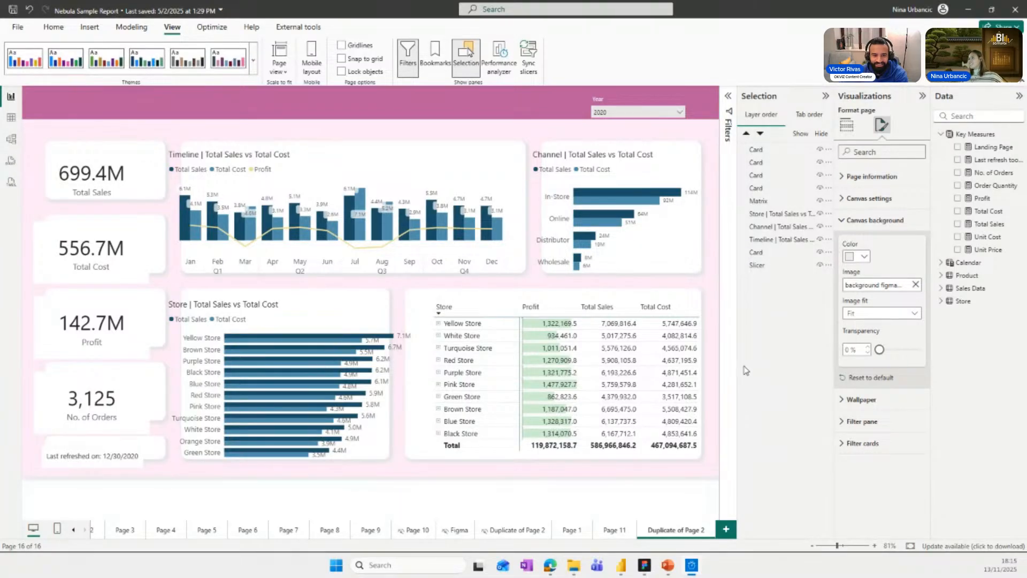
# Set the image fit of the page's canvas background to Fill.
pyautogui.click(882, 313)
pyautogui.click(853, 355)
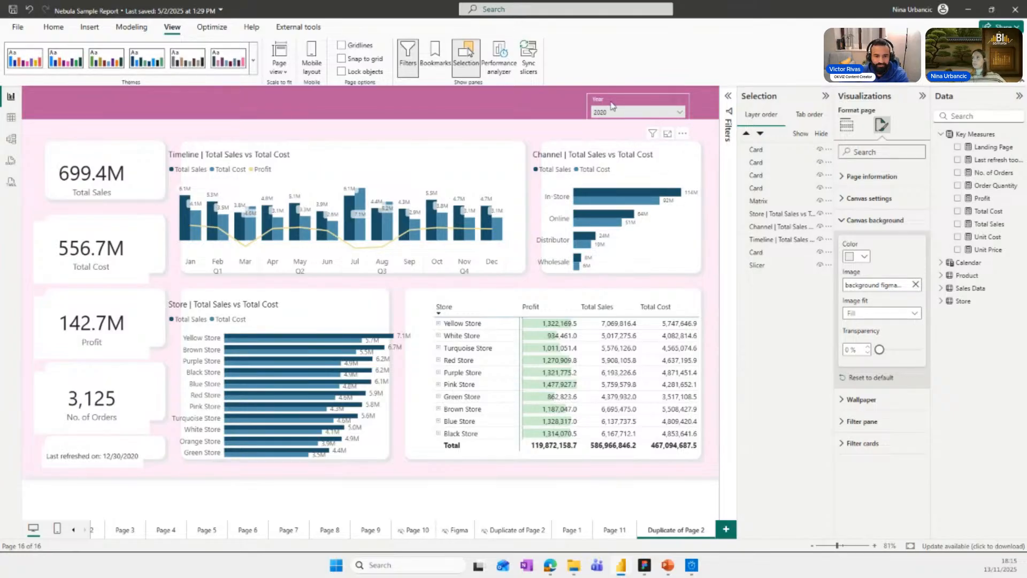
pyautogui.click(612, 103)
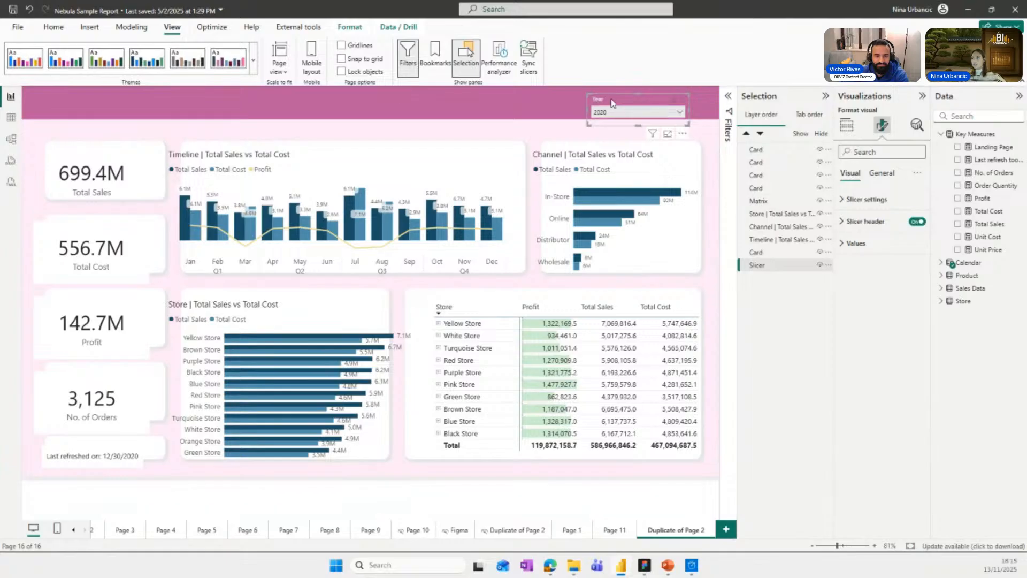
# Narrow the Channel | Total Sales vs Total Cost chart from its left edge and shorten it to fit inside its background card.
pyautogui.click(574, 189)
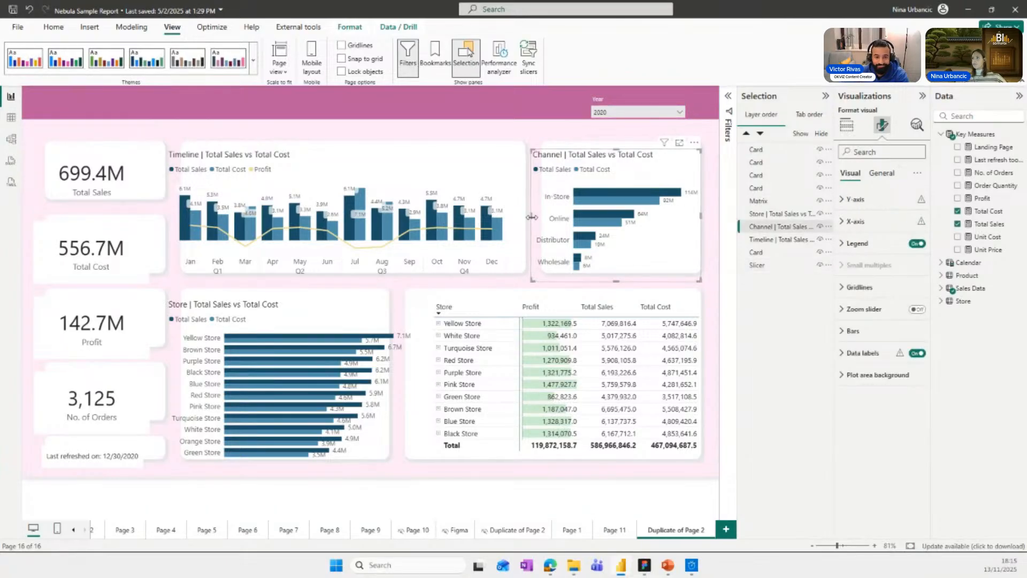
pyautogui.moveTo(531, 217); pyautogui.dragTo(548, 216)
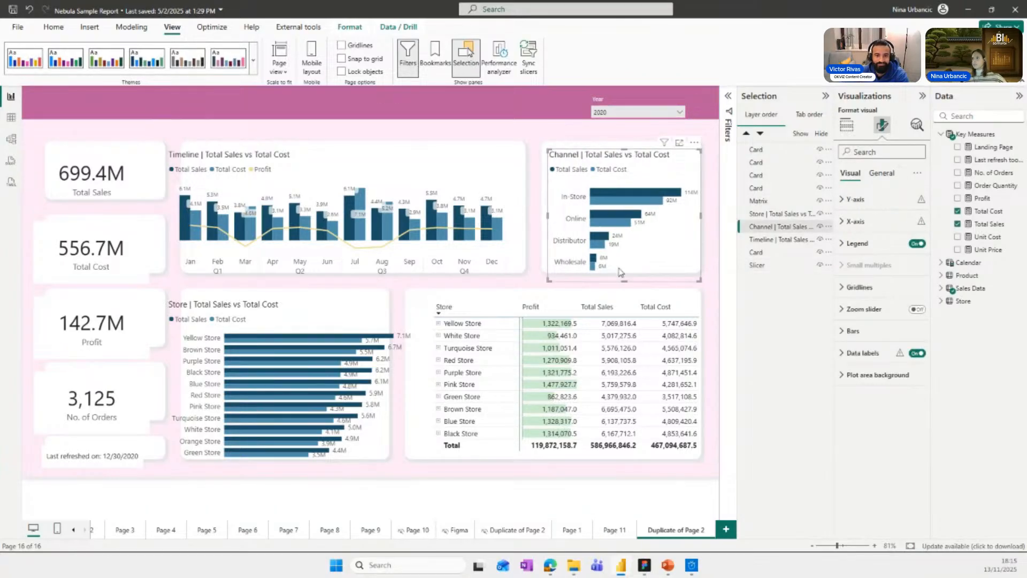
pyautogui.moveTo(623, 279); pyautogui.dragTo(624, 267)
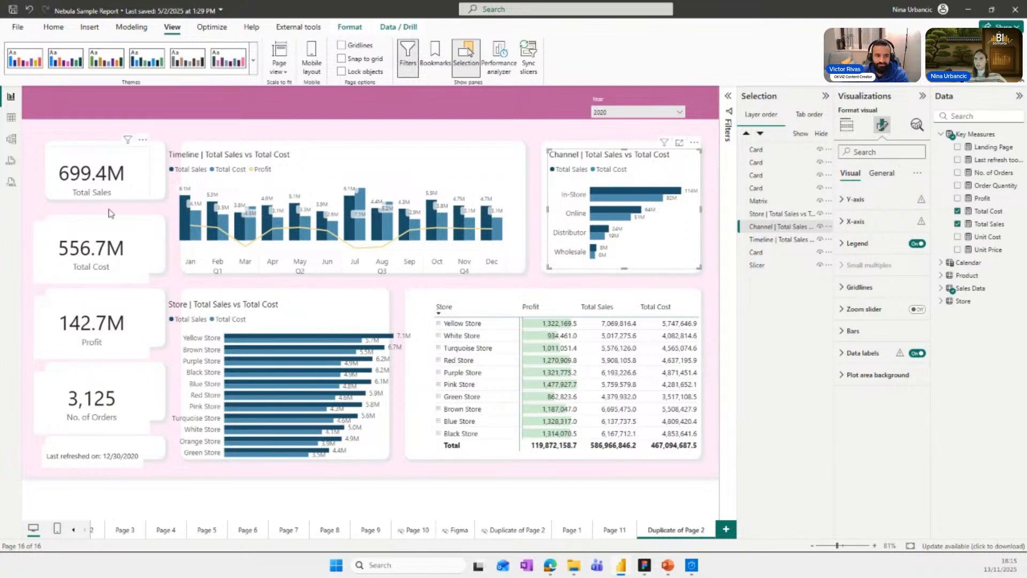
pyautogui.click(112, 345)
pyautogui.click(96, 420)
pyautogui.click(96, 462)
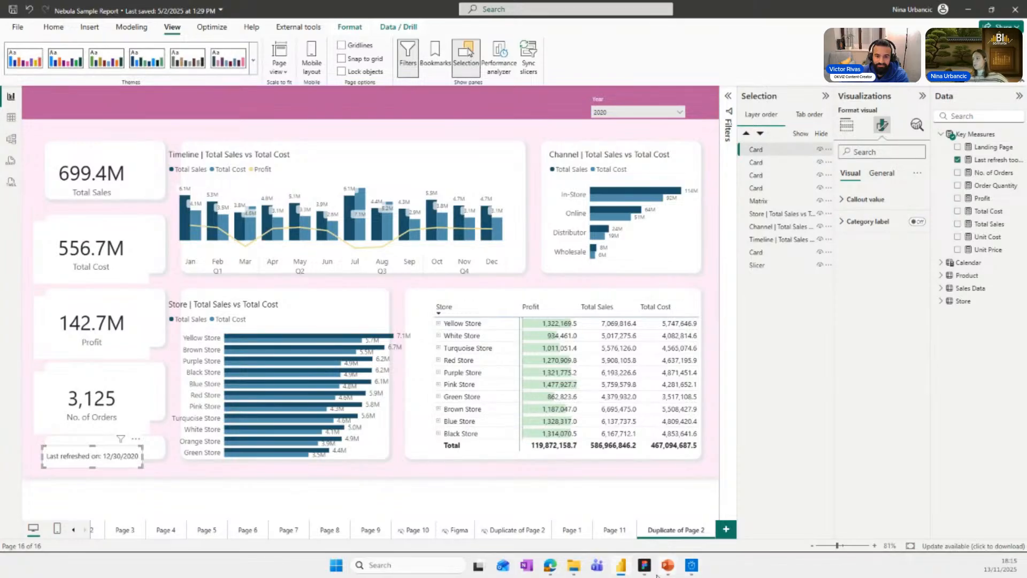
# Switch to Figma and move the column of five small cards together to X 30.
pyautogui.moveTo(650, 573)
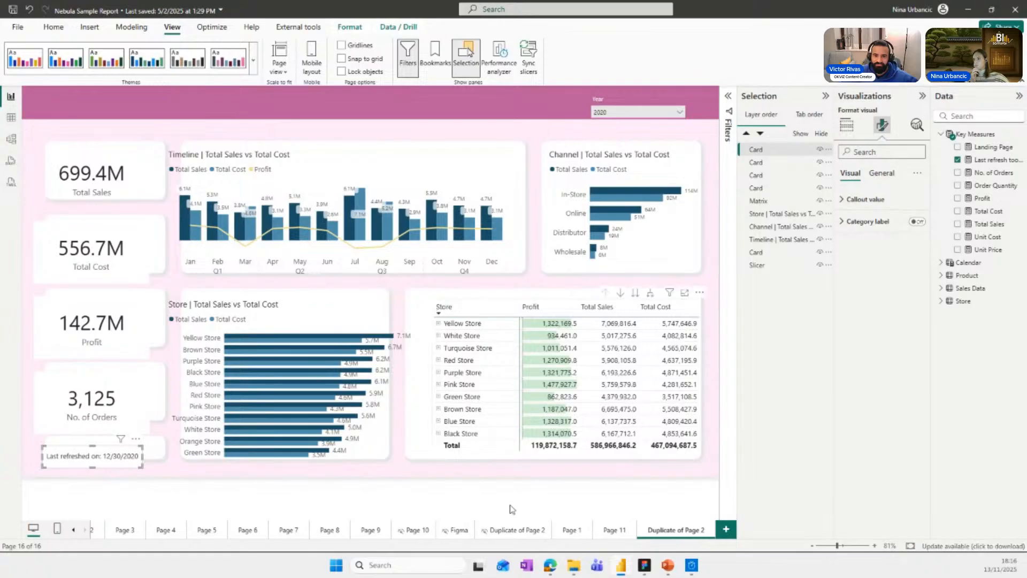
pyautogui.click(644, 565)
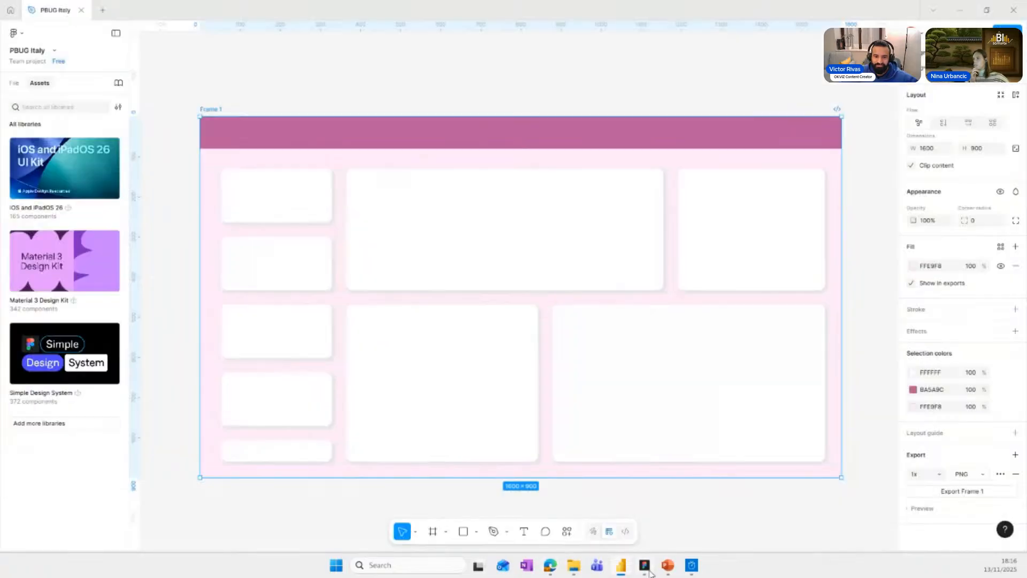
pyautogui.click(265, 202)
pyautogui.keyDown('shift'); pyautogui.click(278, 256); pyautogui.keyUp('shift')
pyautogui.keyDown('shift'); pyautogui.click(288, 357); pyautogui.keyUp('shift')
pyautogui.keyDown('shift'); pyautogui.click(284, 385); pyautogui.keyUp('shift')
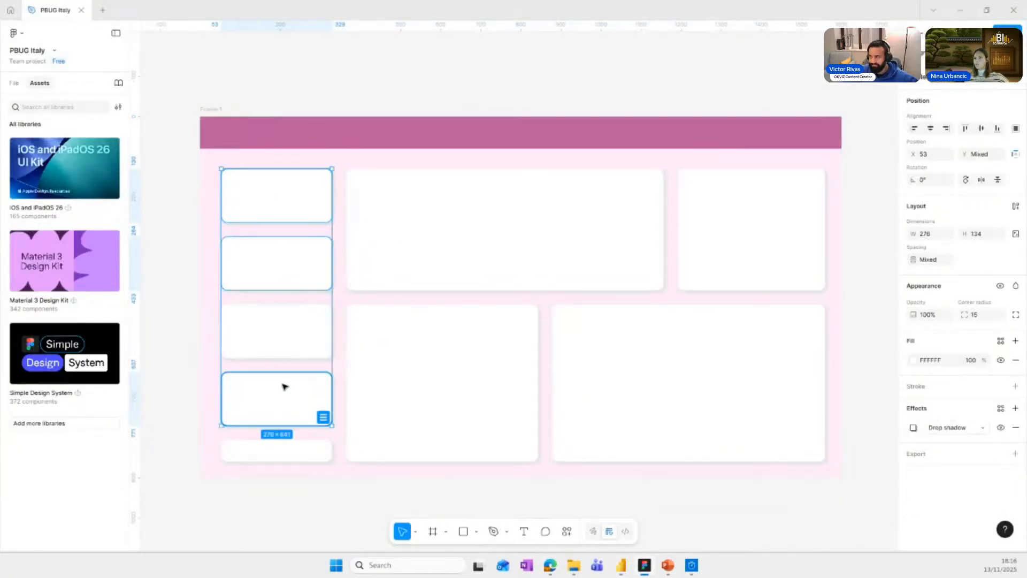
pyautogui.keyDown('shift'); pyautogui.click(261, 447); pyautogui.keyUp('shift')
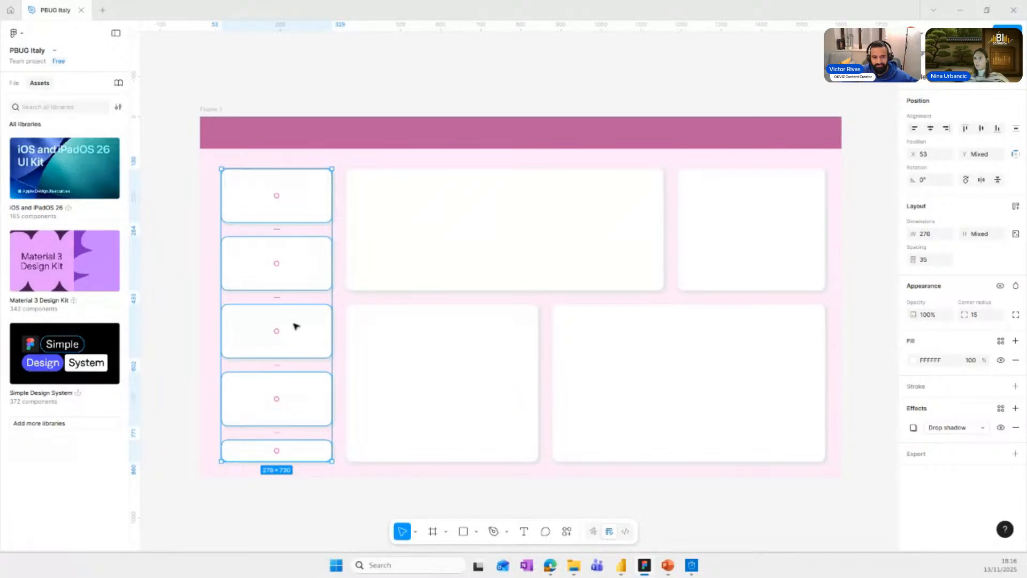
pyautogui.moveTo(296, 326); pyautogui.dragTo(287, 327)
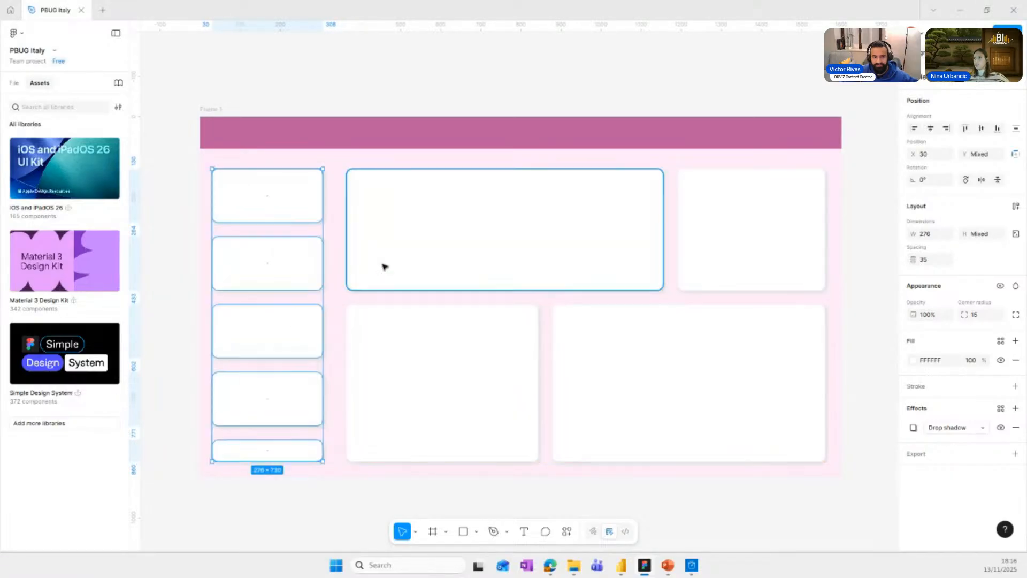
# Extend the left edges of the large upper card and the card below it towards the small-card column, to about X 336.
pyautogui.click(377, 231)
pyautogui.moveTo(345, 227); pyautogui.dragTo(333, 229)
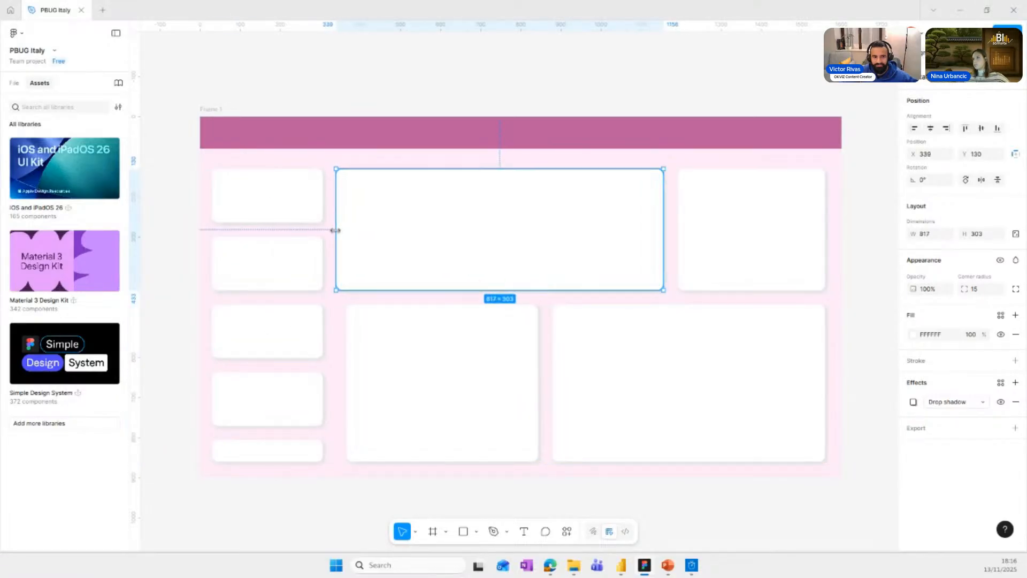
pyautogui.click(419, 452)
pyautogui.moveTo(346, 384); pyautogui.dragTo(335, 385)
# Compare with the Power BI page, then narrow the lower-right card to X 909, width 650, and widen its left neighbour to 533.
pyautogui.click(617, 572)
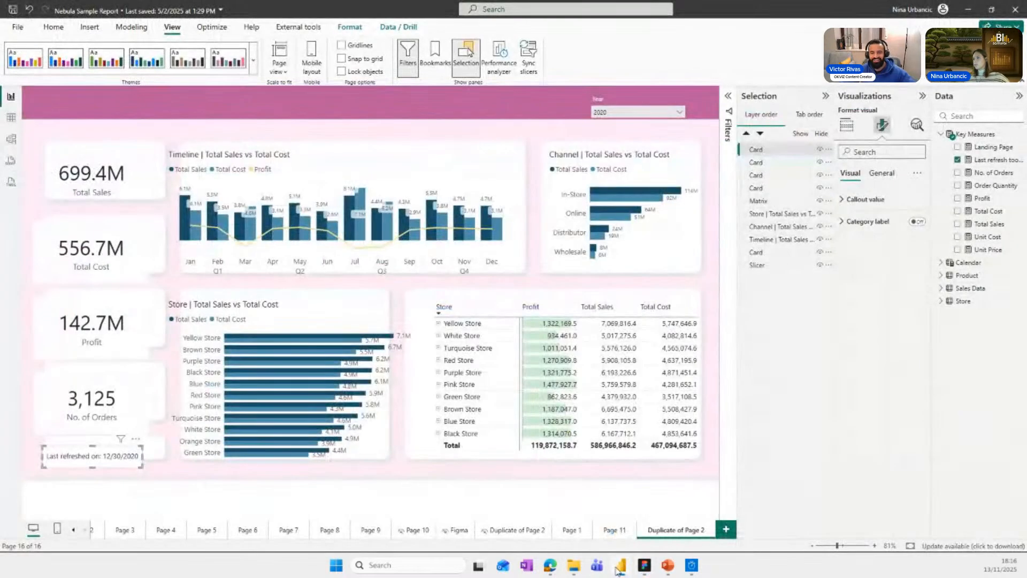
pyautogui.click(617, 570)
pyautogui.click(577, 409)
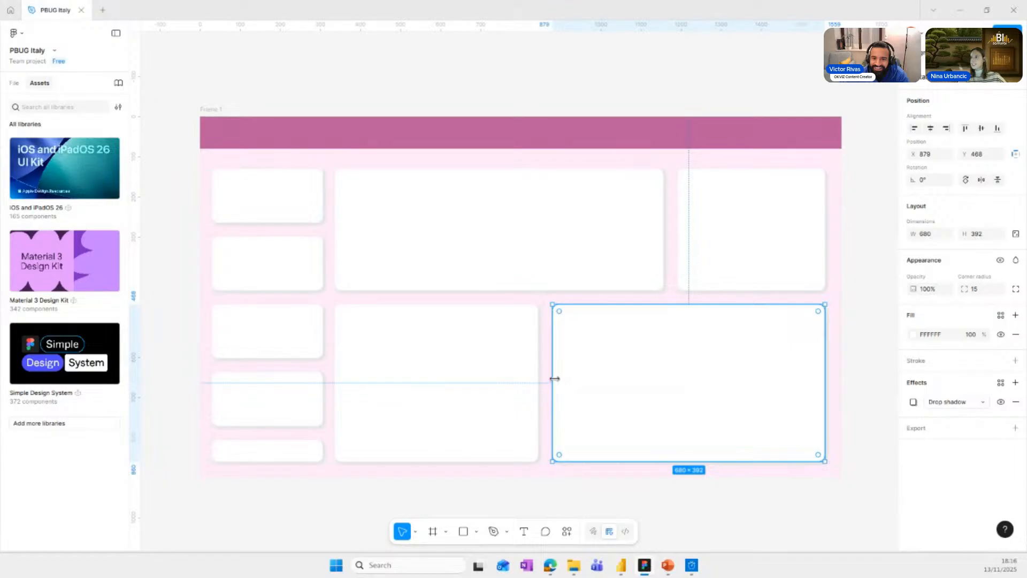
pyautogui.moveTo(555, 378)
pyautogui.mouseDown()
pyautogui.moveTo(570, 378)
pyautogui.moveTo(548, 388)
pyautogui.mouseUp()
pyautogui.click(527, 380)
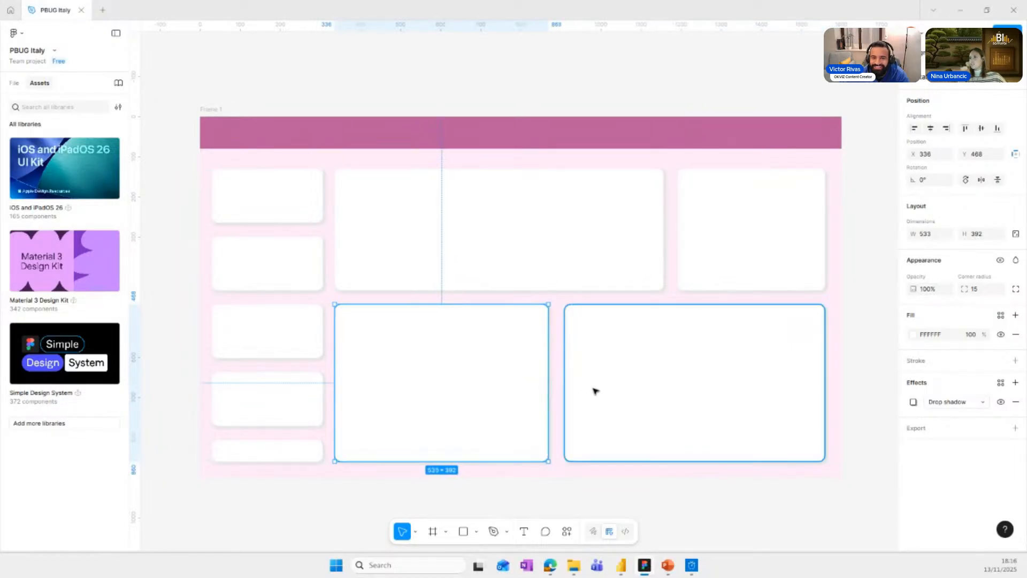
pyautogui.click(595, 390)
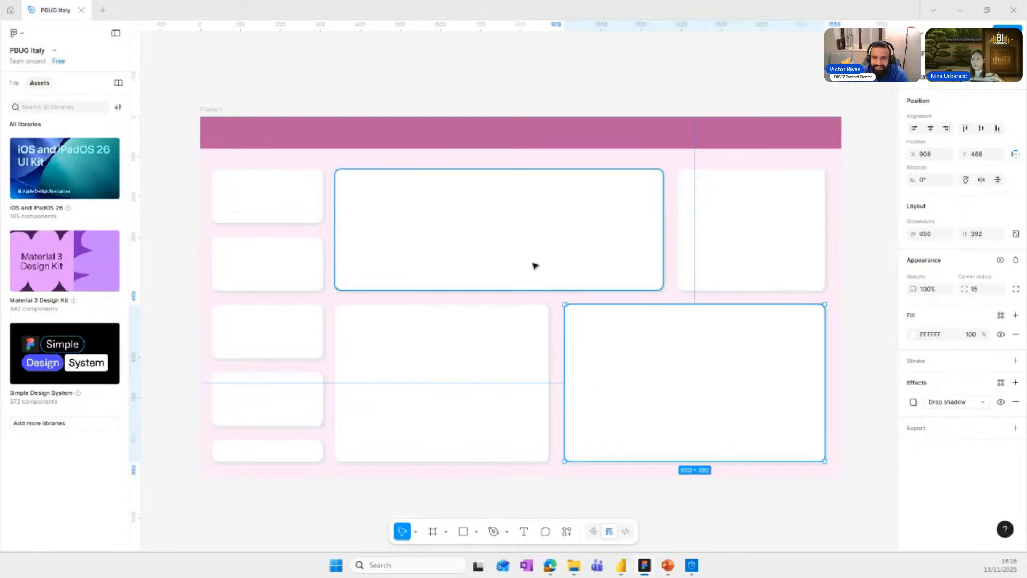
# Export the whole frame as a 1x PNG, replacing the background figma file in the PBUG Italy folder.
pyautogui.click(217, 110)
pyautogui.scroll(-3, 953, 460)
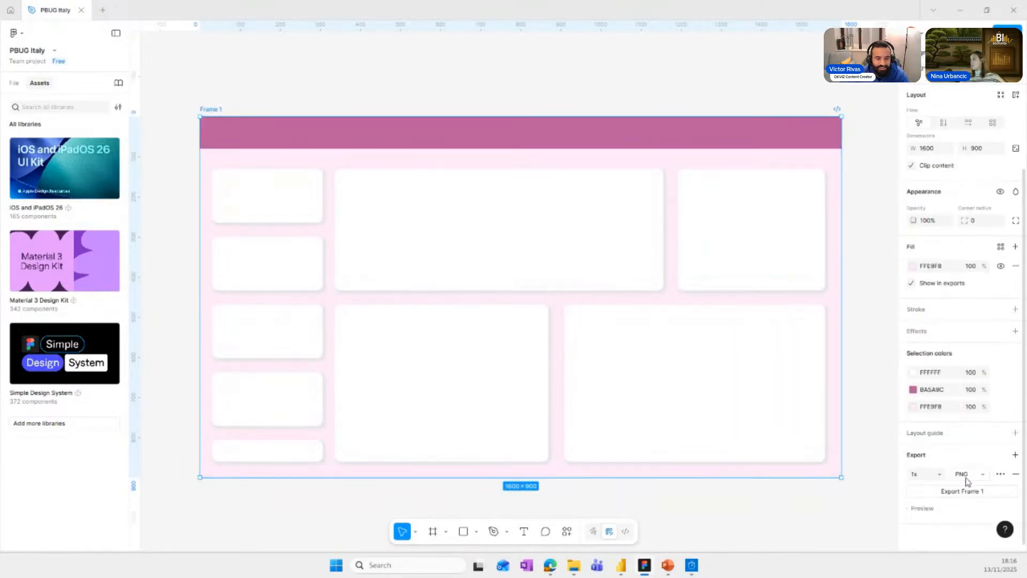
pyautogui.hotkey('ctrl', 'shift', 'e')
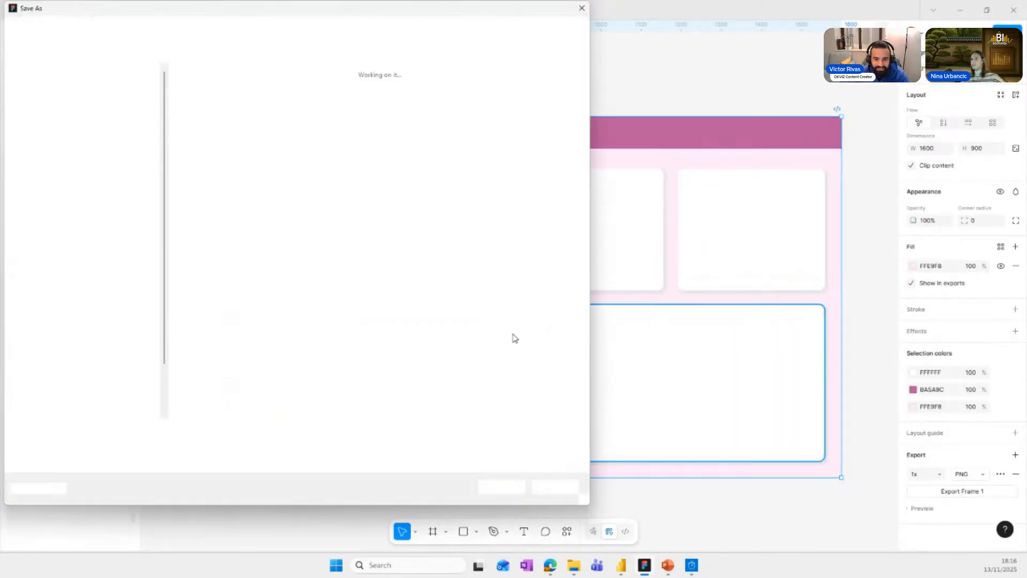
pyautogui.click(216, 86)
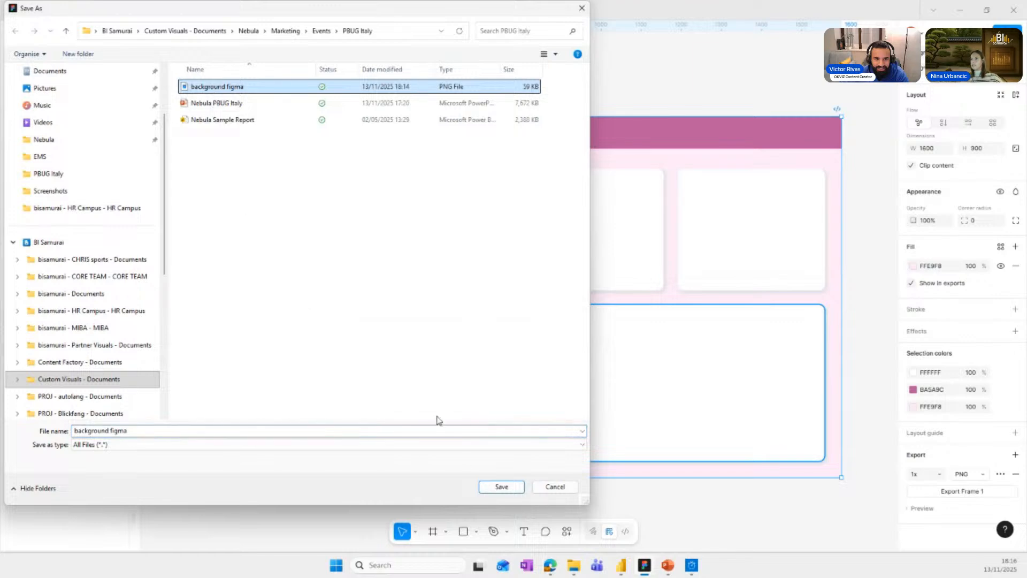
pyautogui.click(494, 488)
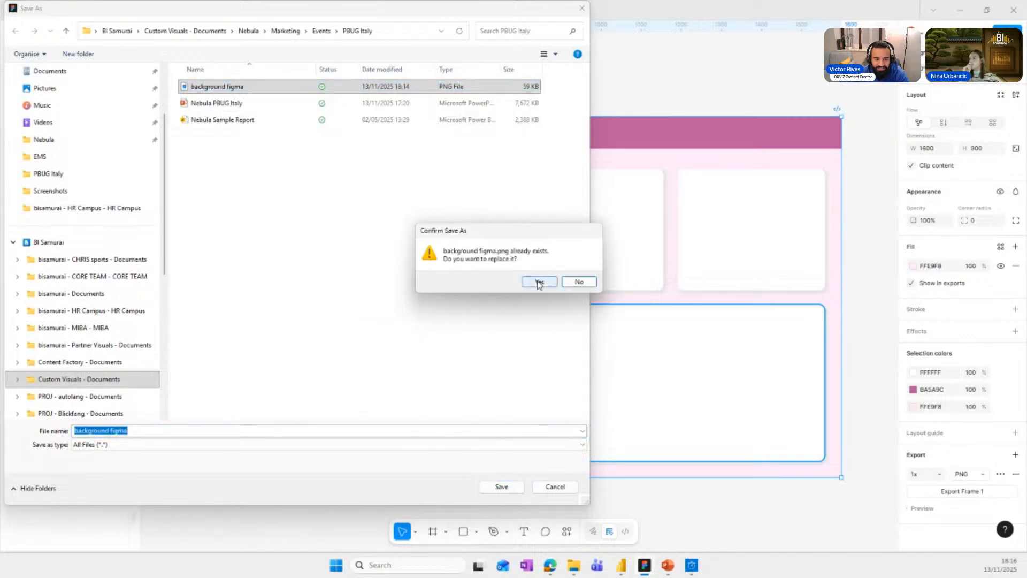
pyautogui.click(535, 283)
# Switch to Power BI and replace the page's canvas background image with the updated background figma file.
pyautogui.click(624, 566)
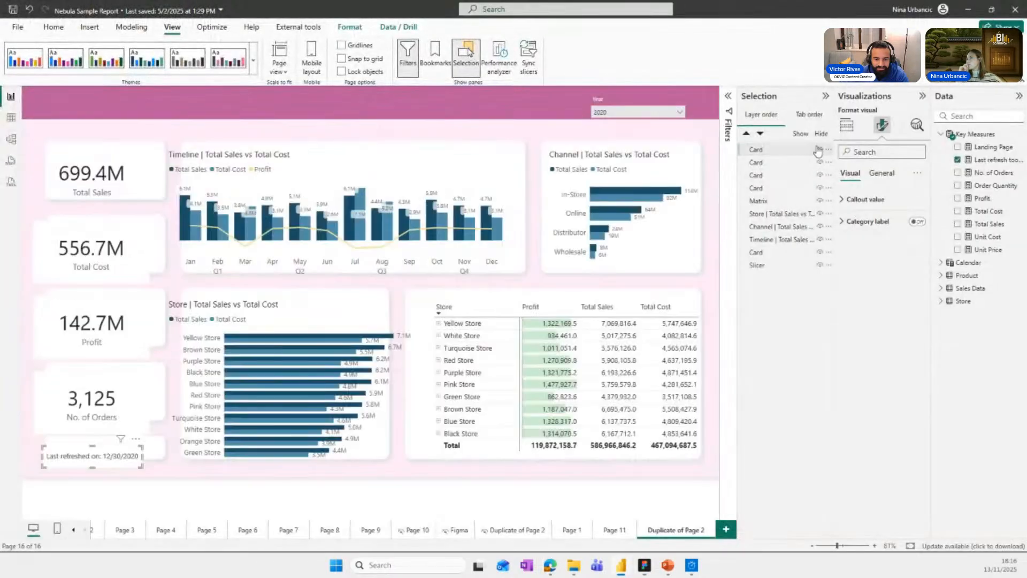
pyautogui.click(612, 503)
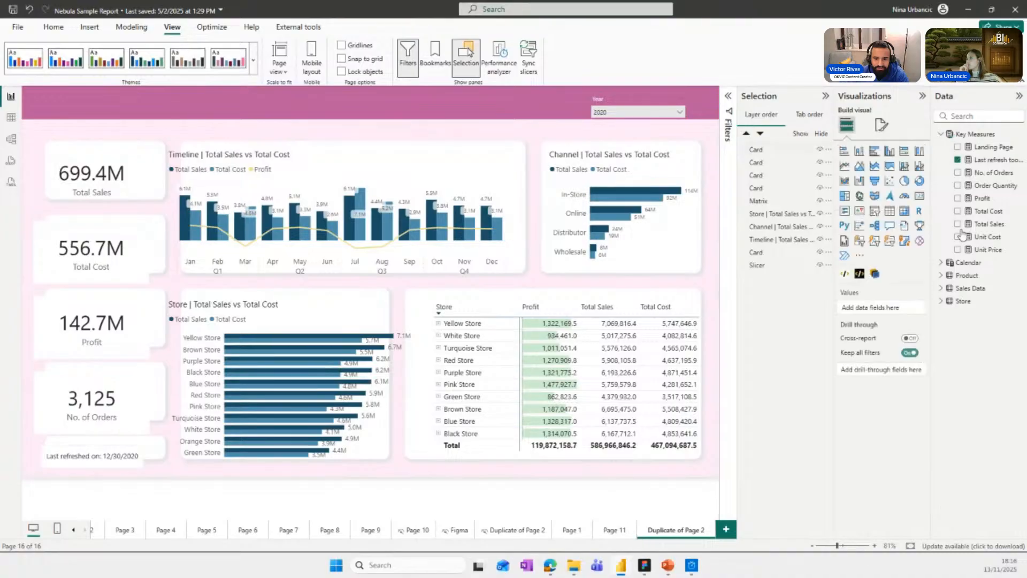
pyautogui.click(881, 133)
pyautogui.click(875, 220)
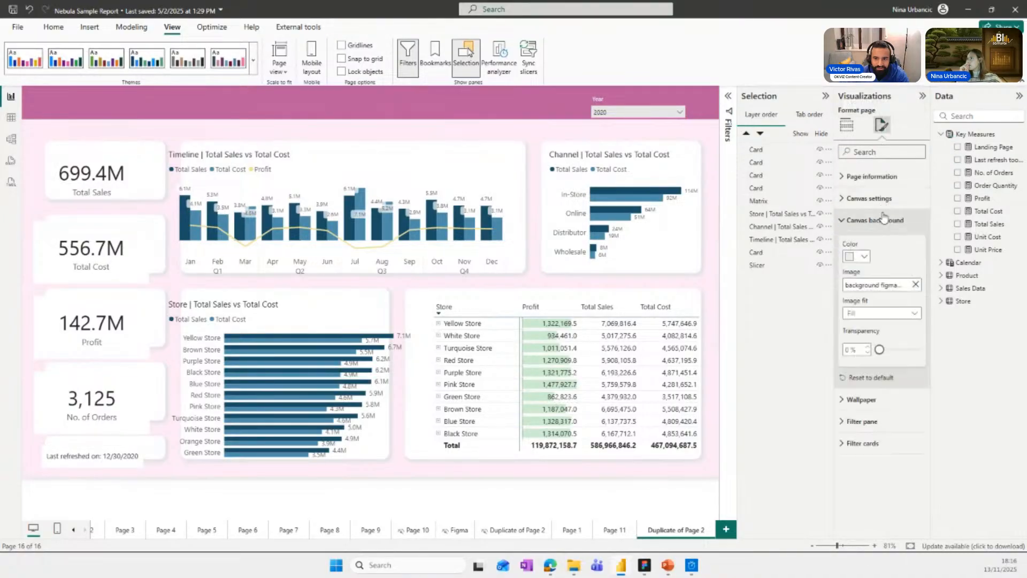
pyautogui.click(916, 285)
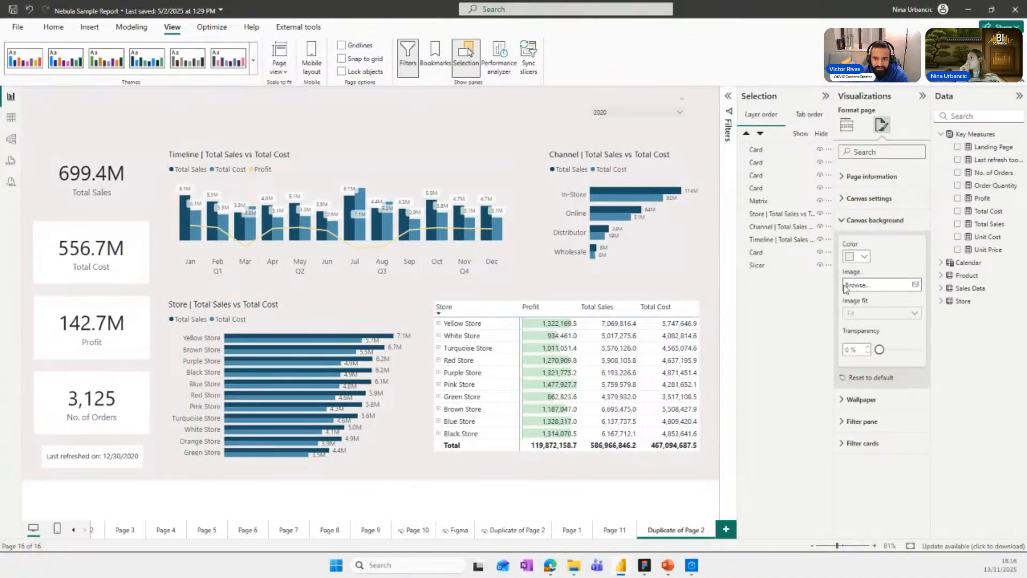
pyautogui.click(878, 284)
pyautogui.click(250, 102)
pyautogui.doubleClick(249, 102)
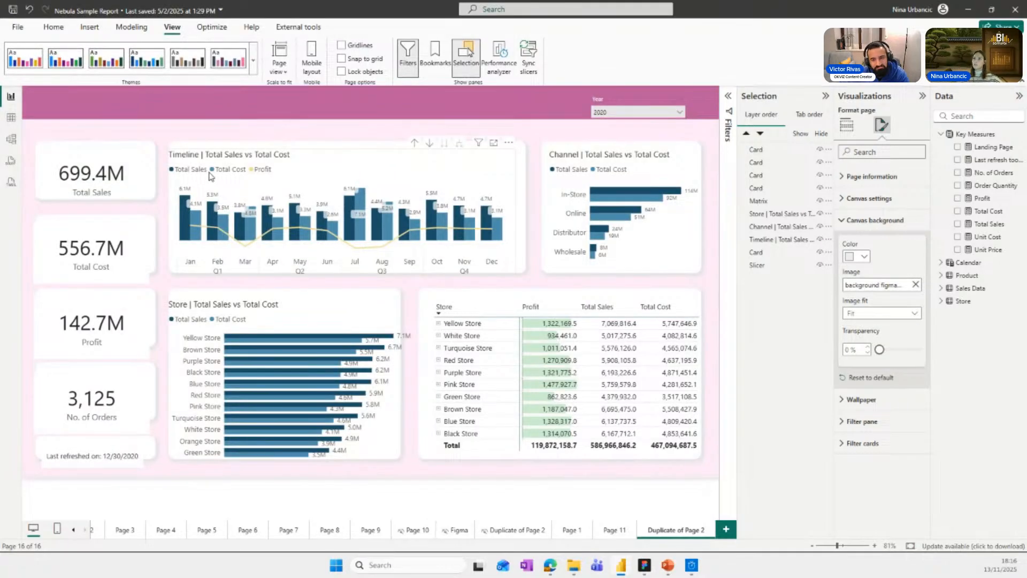
# Nudge the Timeline chart and the Total Sales and Total Cost cards to sit better within their background cards.
pyautogui.click(214, 193)
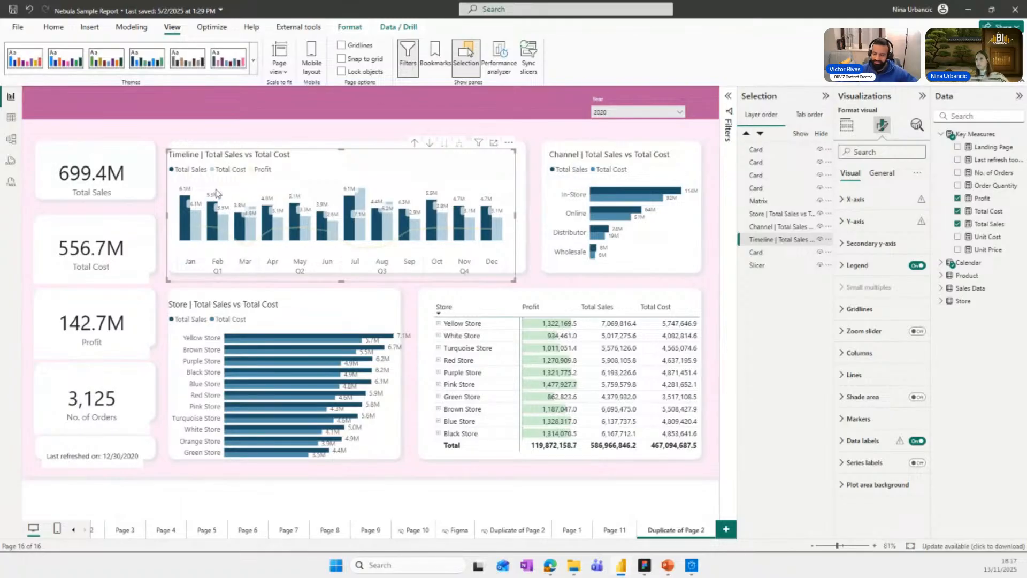
pyautogui.moveTo(215, 178); pyautogui.dragTo(211, 176)
pyautogui.moveTo(99, 178); pyautogui.dragTo(95, 176)
pyautogui.moveTo(90, 249); pyautogui.dragTo(91, 244)
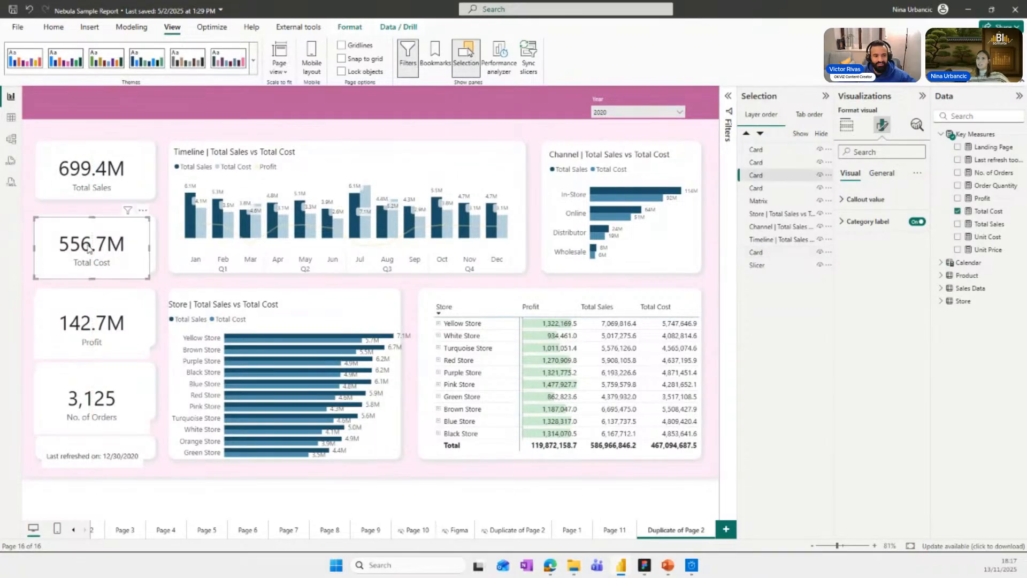
# Turn off the background of the Total Cost, Profit, No. of Orders and last-refreshed cards, and nudge Total Cost up and right.
pyautogui.keyDown('ctrl'); pyautogui.click(91, 343); pyautogui.keyUp('ctrl')
pyautogui.keyDown('ctrl'); pyautogui.click(86, 407); pyautogui.keyUp('ctrl')
pyautogui.keyDown('ctrl'); pyautogui.click(81, 457); pyautogui.keyUp('ctrl')
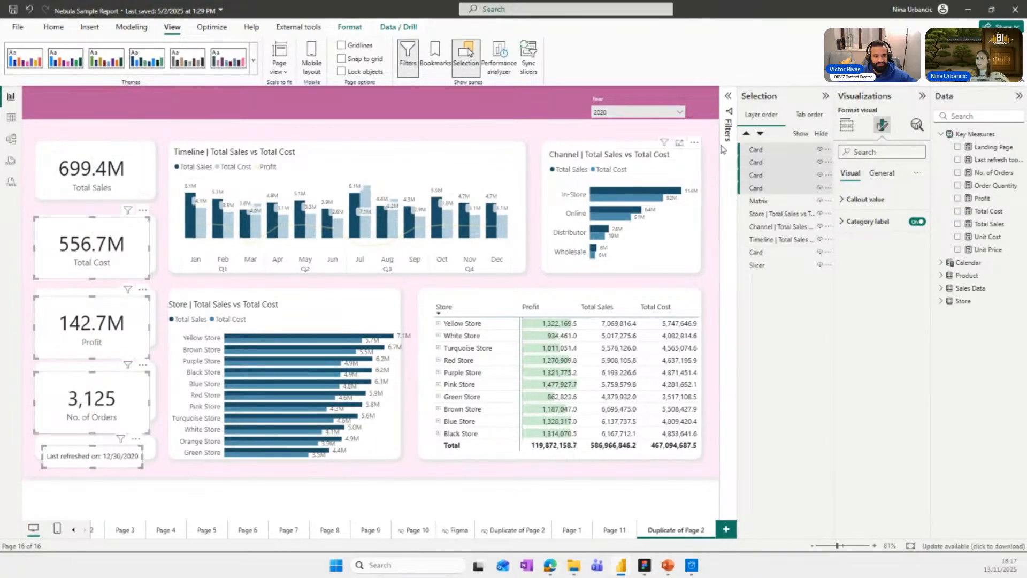
pyautogui.click(881, 173)
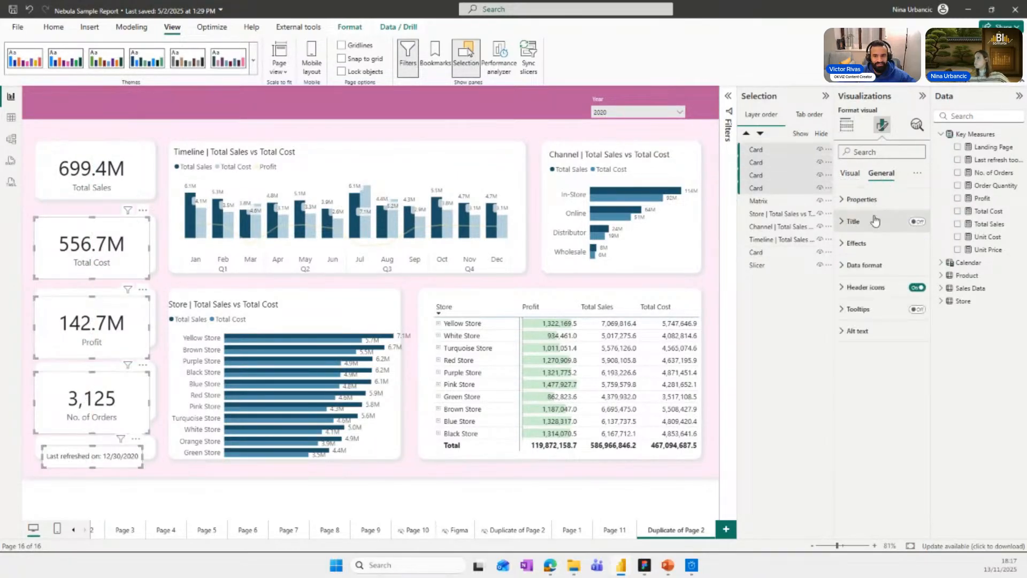
pyautogui.click(856, 243)
pyautogui.click(912, 269)
pyautogui.click(913, 271)
pyautogui.click(96, 242)
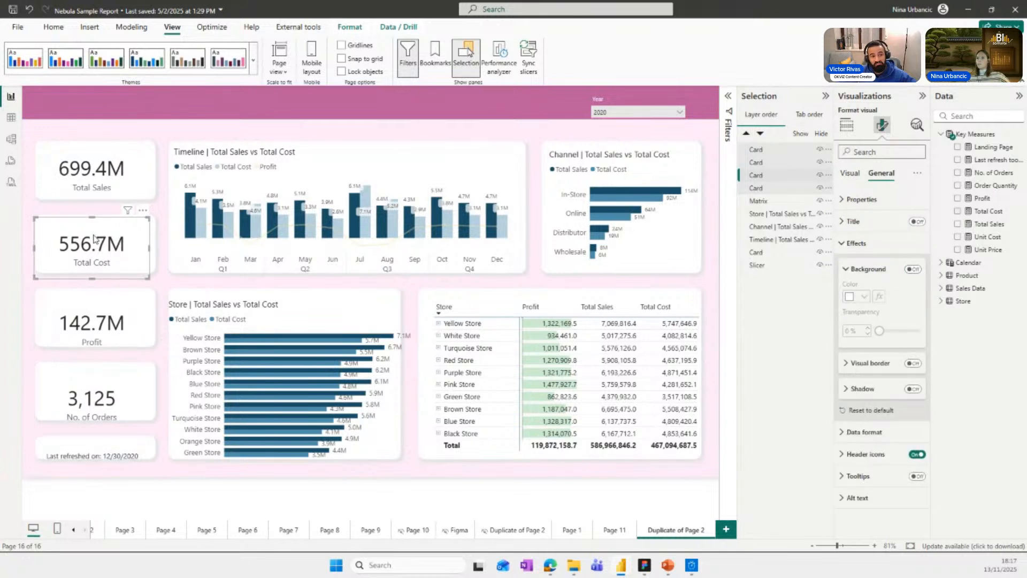
pyautogui.moveTo(96, 243); pyautogui.dragTo(100, 239)
# Resize the Store | Total Sales vs Total Cost chart on all sides to fit inside its background card.
pyautogui.click(204, 300)
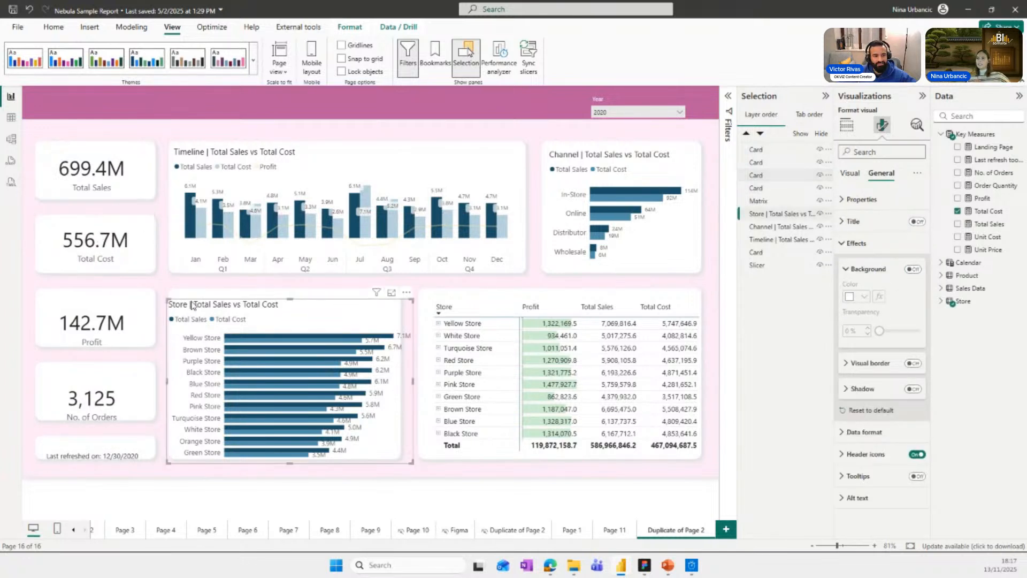
pyautogui.moveTo(177, 303); pyautogui.dragTo(177, 293)
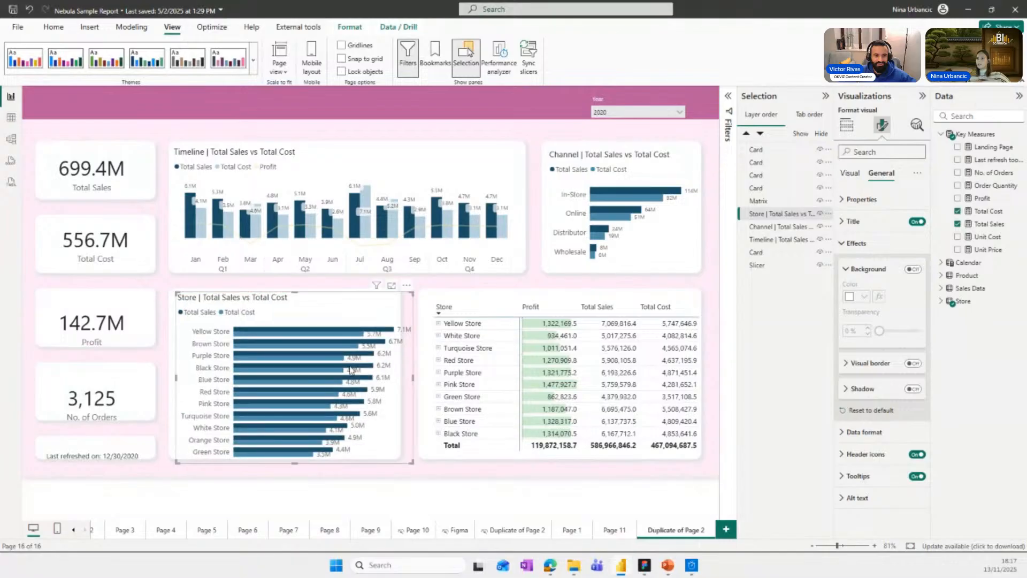
pyautogui.moveTo(413, 378); pyautogui.dragTo(394, 379)
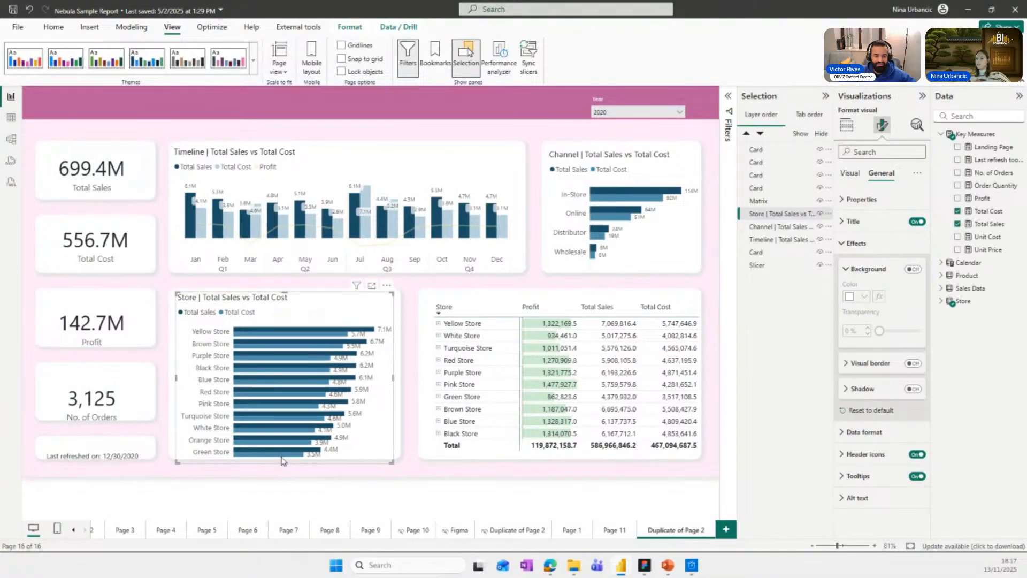
pyautogui.moveTo(283, 461); pyautogui.dragTo(283, 452)
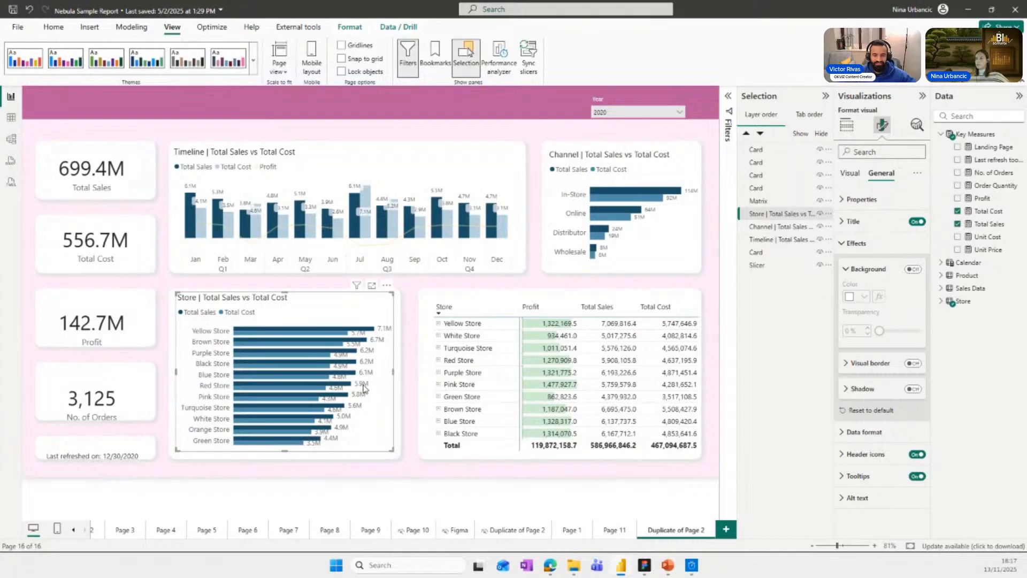
pyautogui.moveTo(638, 312)
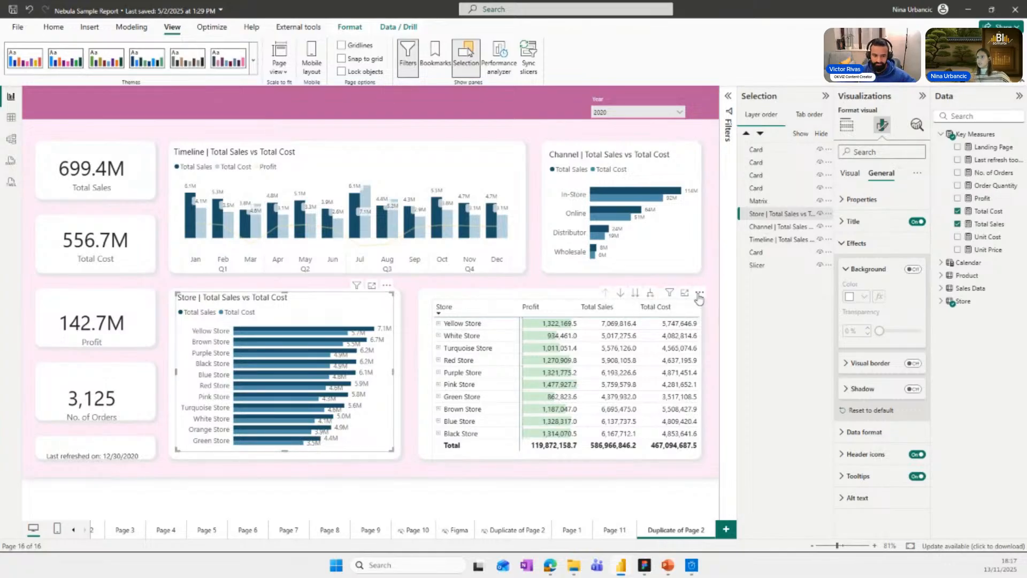
# Move the store matrix slightly up and left to fit inside its background card.
pyautogui.moveTo(699, 295); pyautogui.dragTo(693, 289)
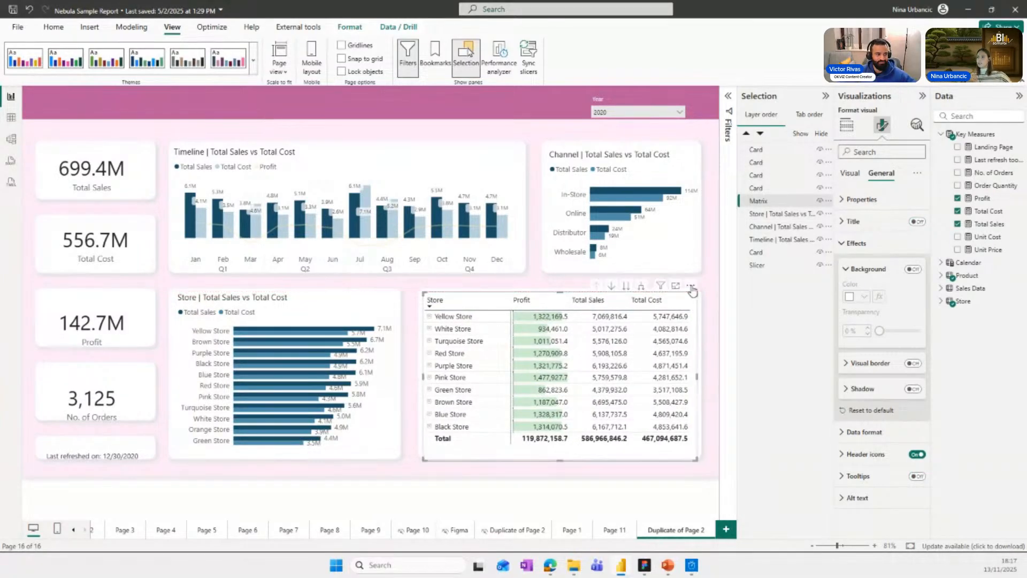
pyautogui.click(709, 280)
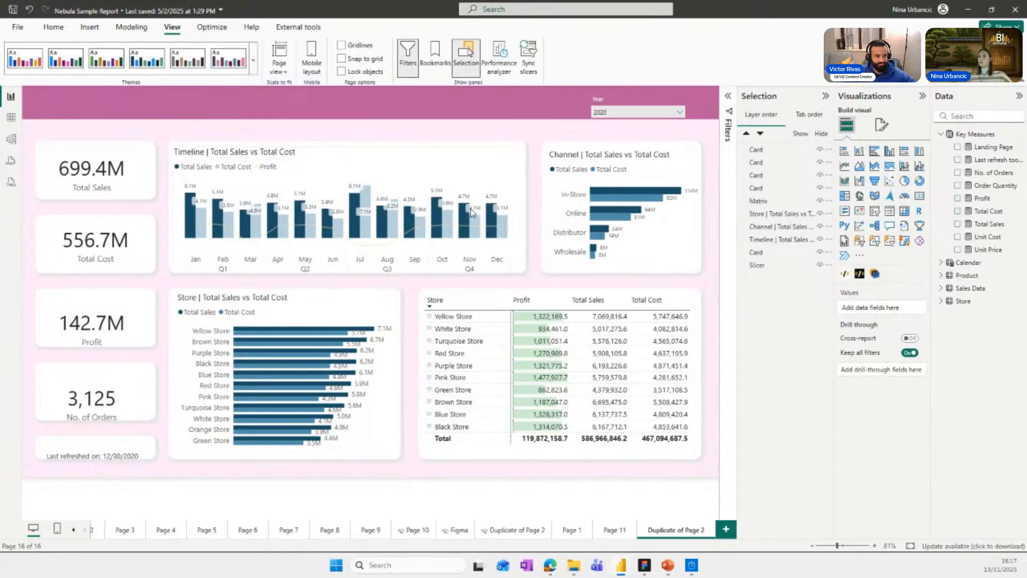
# Shorten the Timeline chart from its bottom edge to fit its card and nudge the Year slicer up in the header band.
pyautogui.moveTo(449, 168)
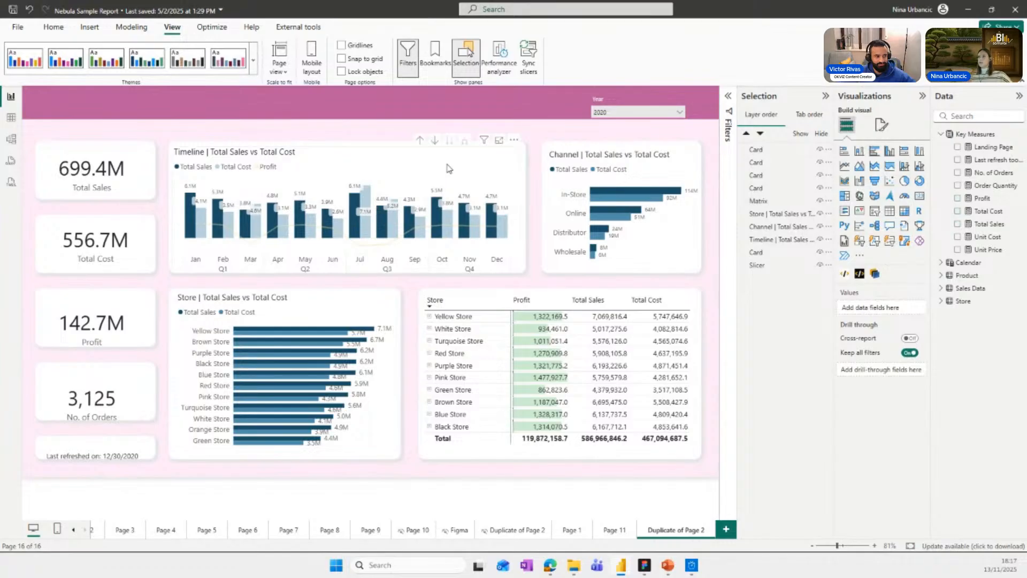
pyautogui.click(363, 160)
pyautogui.moveTo(350, 273); pyautogui.dragTo(345, 267)
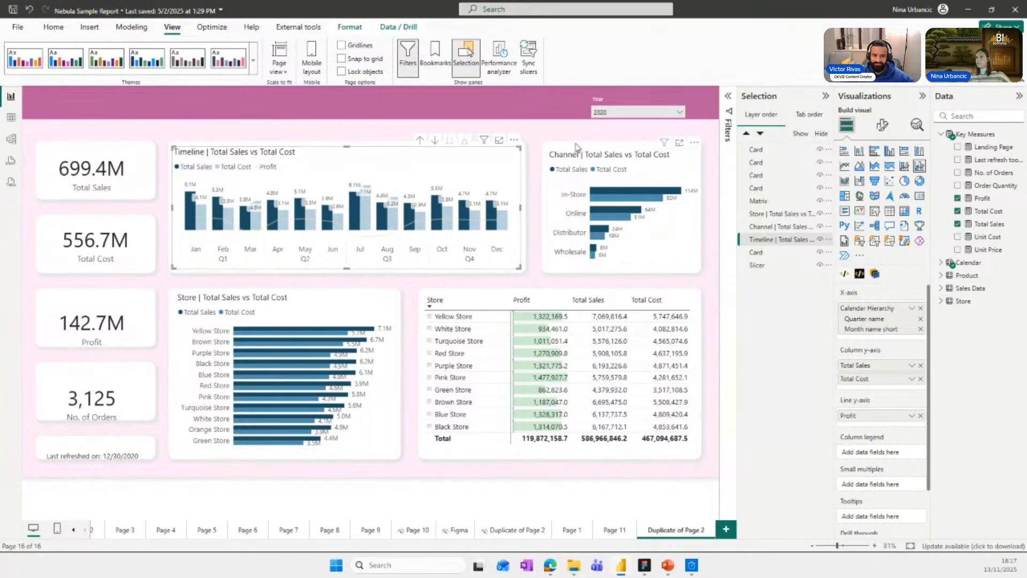
pyautogui.moveTo(609, 99); pyautogui.dragTo(610, 94)
pyautogui.click(533, 135)
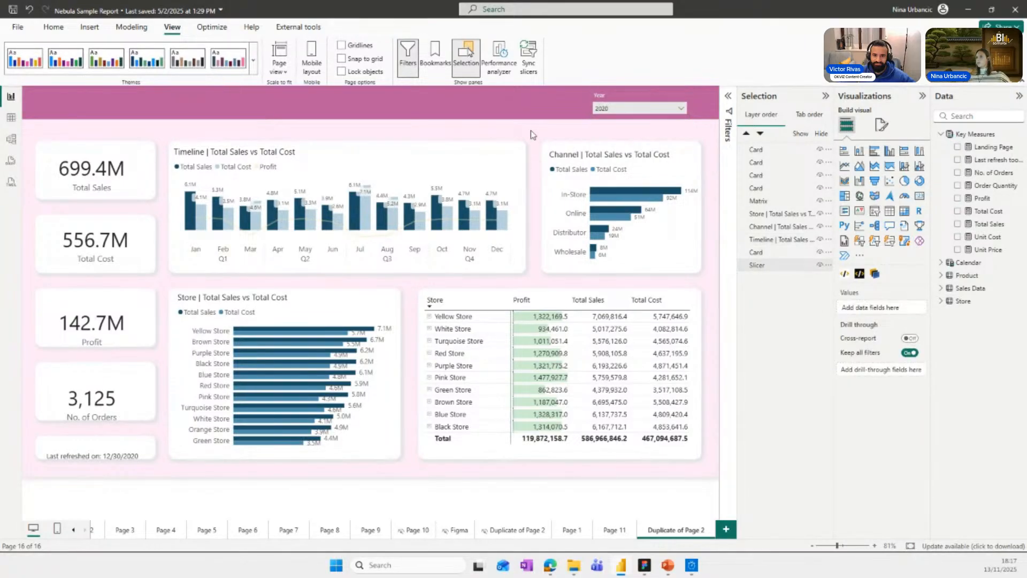
# Duplicate the Duplicate of Page 2 page and reset the copy's canvas background to default, removing the Figma image.
pyautogui.rightClick(682, 527)
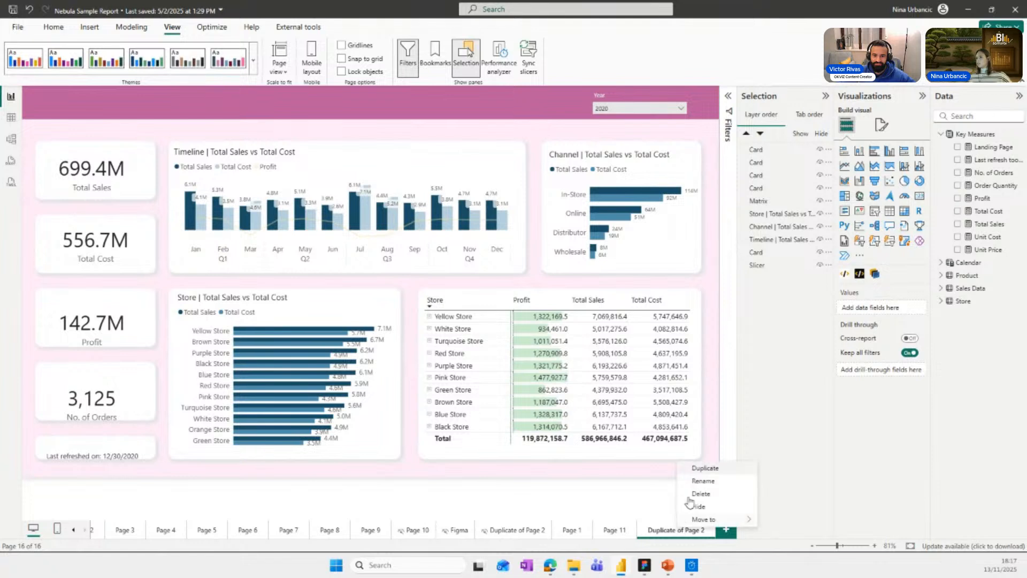
pyautogui.click(706, 469)
pyautogui.click(882, 125)
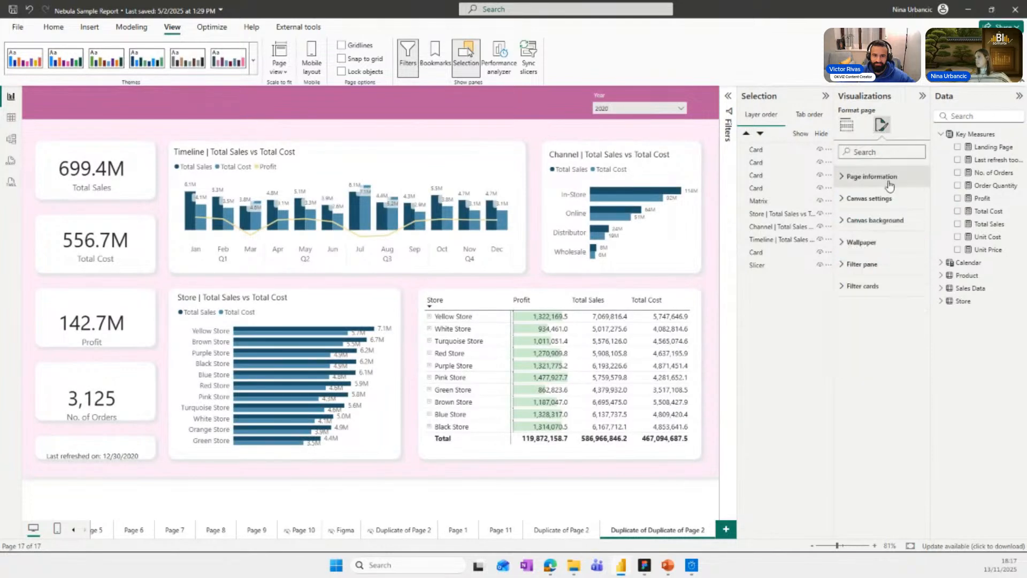
pyautogui.click(892, 199)
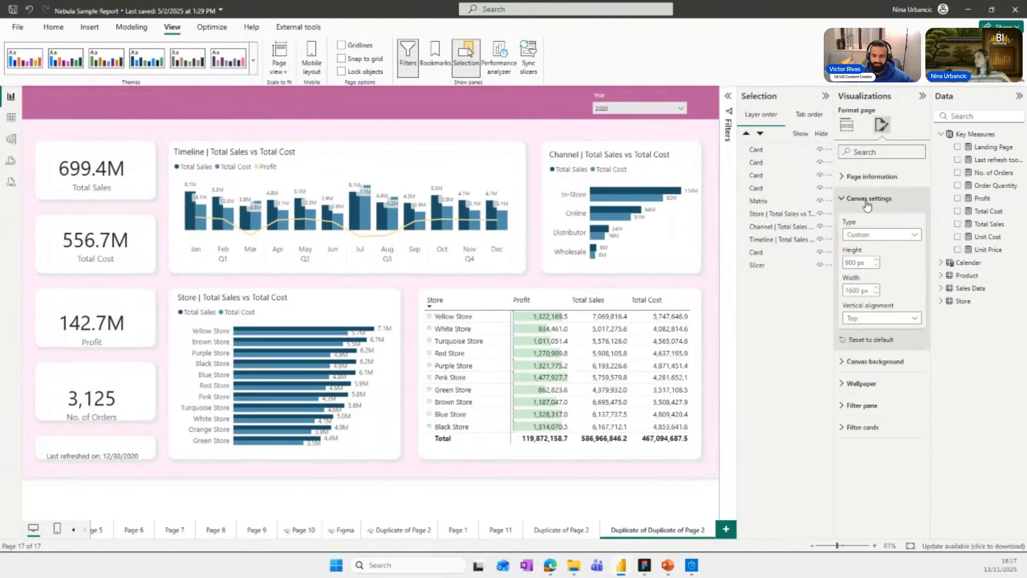
pyautogui.click(869, 198)
pyautogui.click(874, 220)
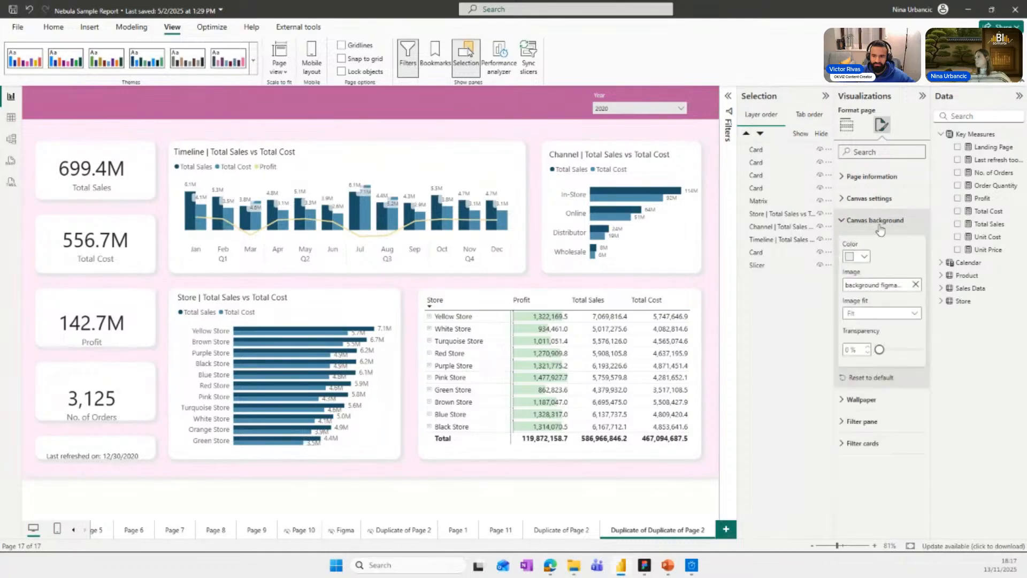
pyautogui.click(856, 379)
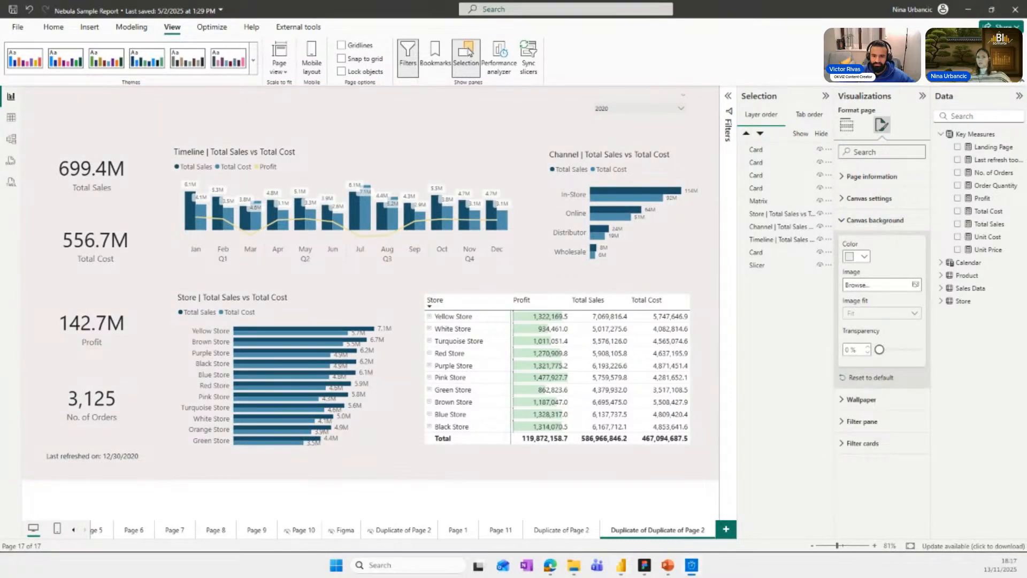
pyautogui.moveTo(0, 268); pyautogui.dragTo(0, 241)
pyautogui.click(198, 333)
pyautogui.click(268, 333)
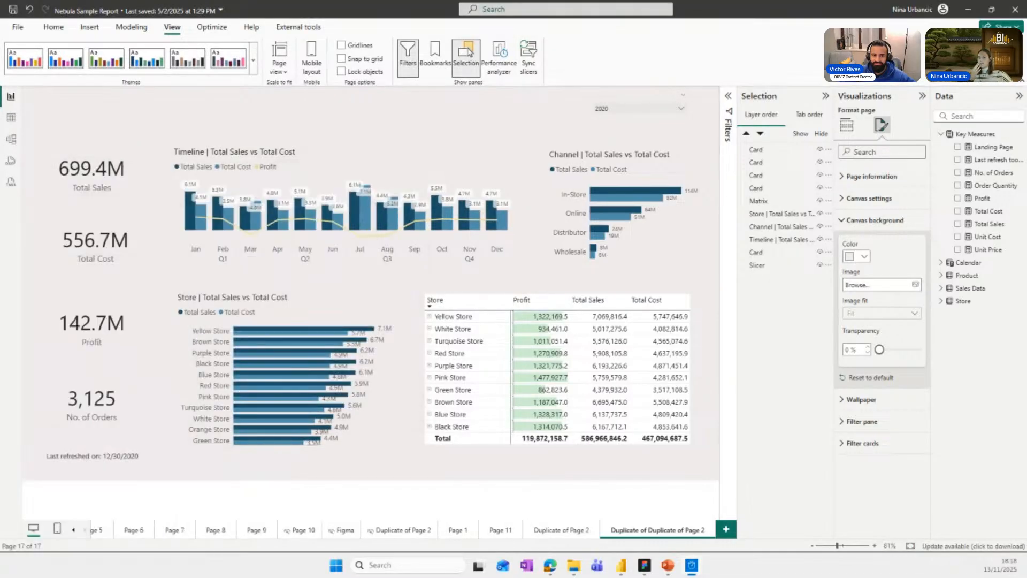
# Set the canvas background color of the duplicated page to white.
pyautogui.click(508, 104)
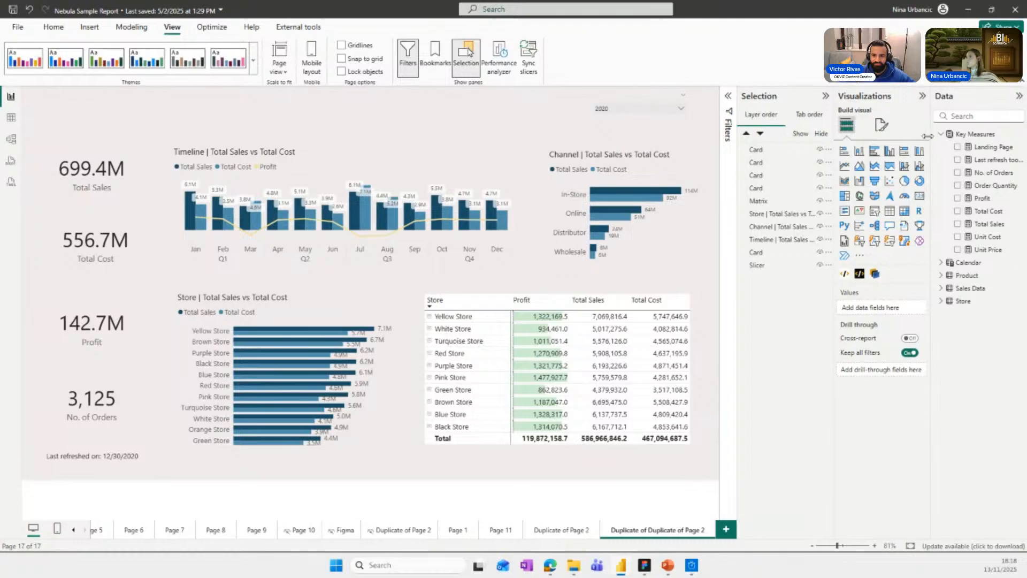
pyautogui.click(882, 126)
pyautogui.click(877, 220)
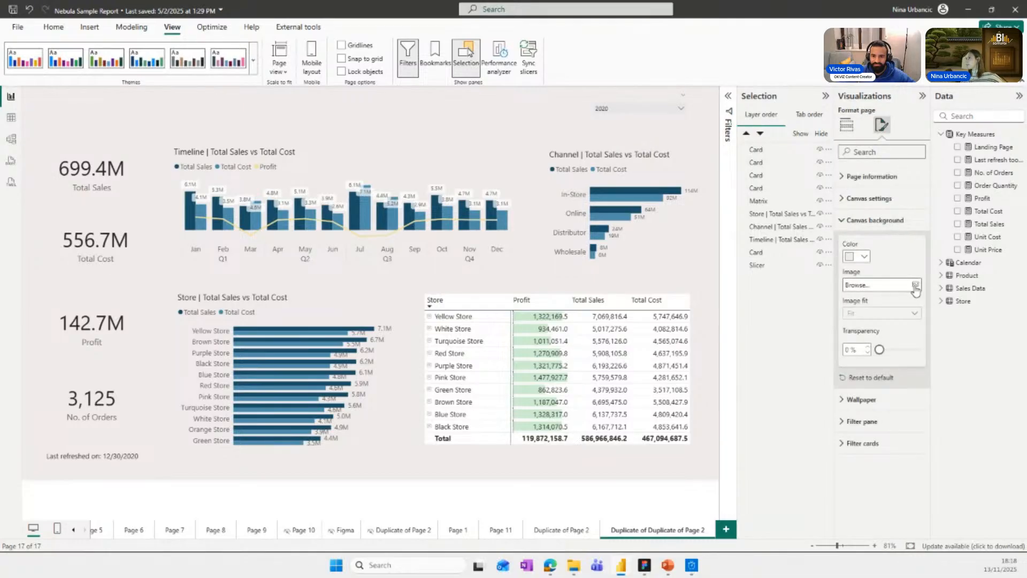
pyautogui.click(865, 259)
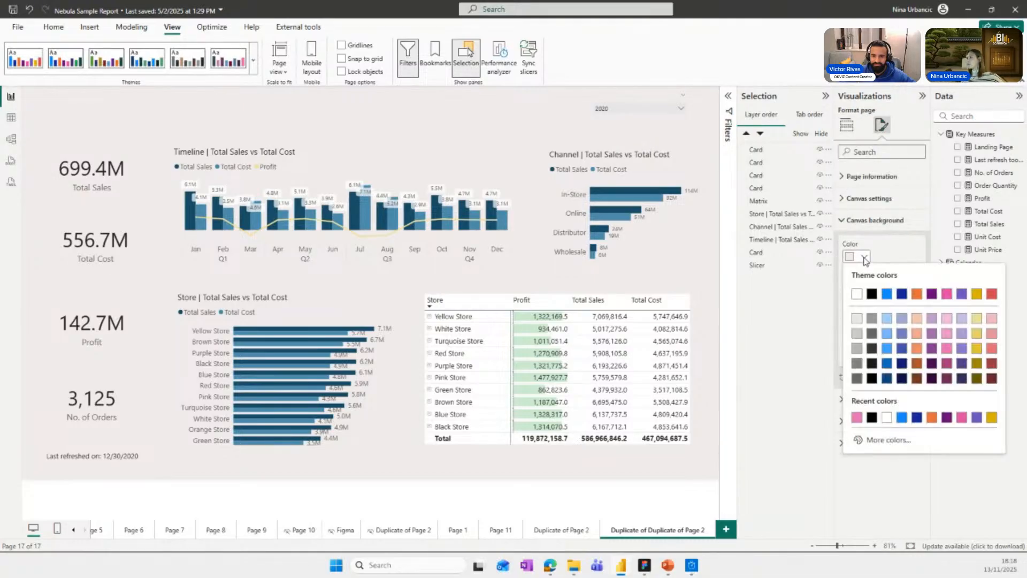
pyautogui.click(858, 295)
pyautogui.click(531, 112)
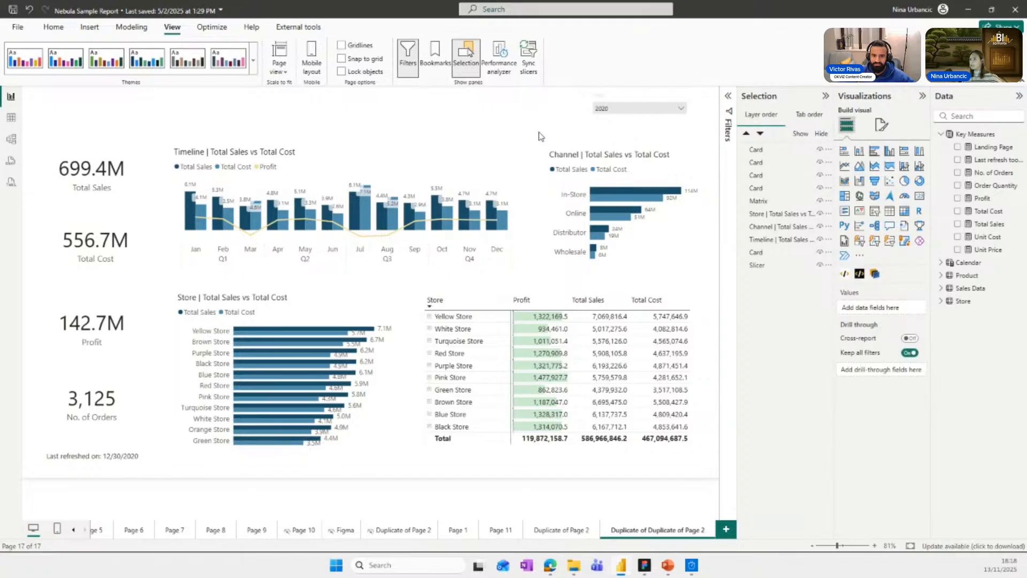
# Add a Nebula by BI Samurai visual covering the whole page and assign the Landing Page measure to its Launch Nebula field.
pyautogui.click(875, 274)
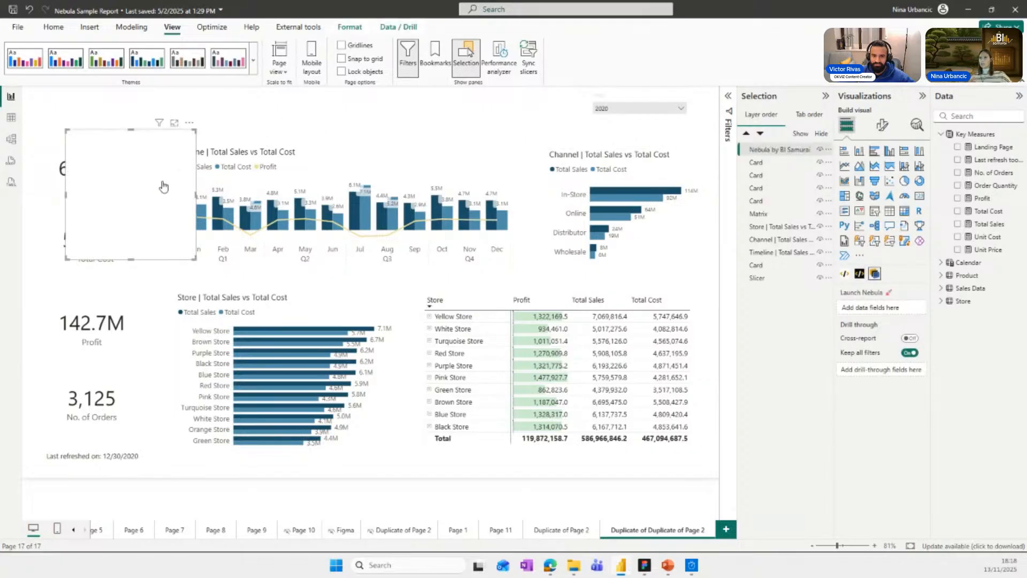
pyautogui.moveTo(187, 128); pyautogui.dragTo(139, 74)
pyautogui.moveTo(152, 216); pyautogui.dragTo(839, 536)
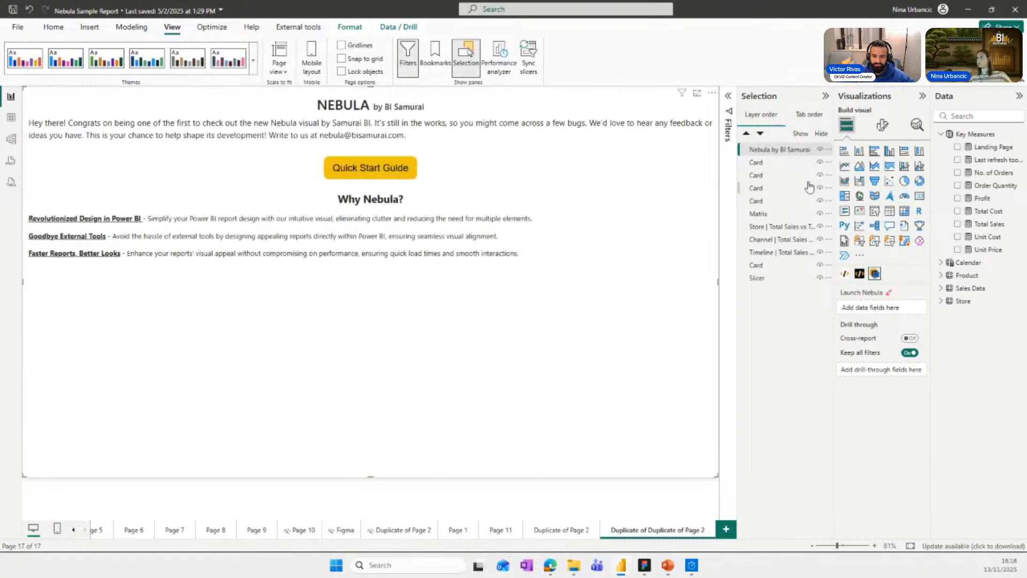
pyautogui.moveTo(985, 148); pyautogui.dragTo(869, 312)
# Set the Nebula visual's padding to 0 px on all four sides.
pyautogui.click(882, 124)
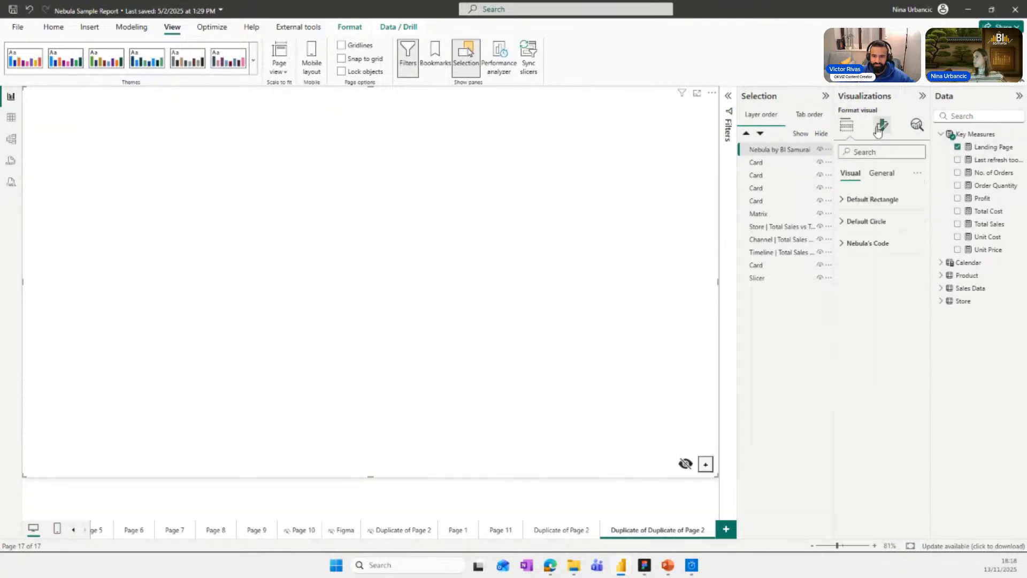
pyautogui.click(882, 173)
pyautogui.click(862, 199)
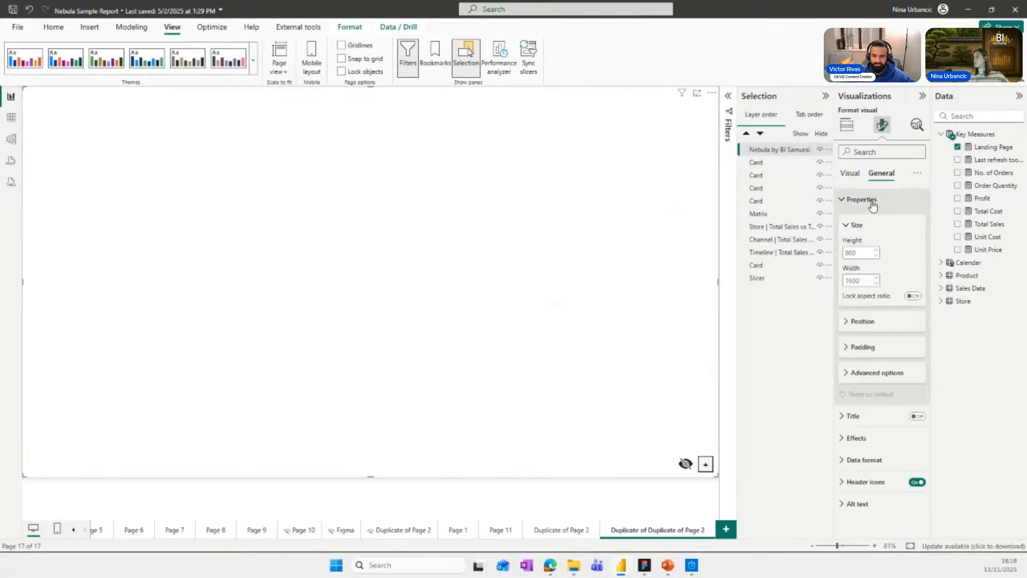
pyautogui.click(872, 348)
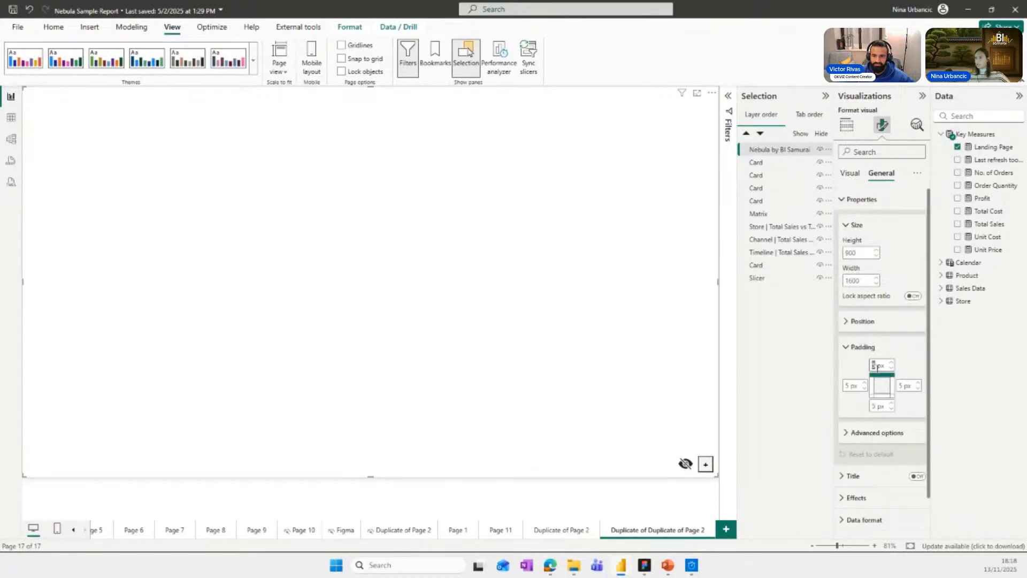
pyautogui.write('0')
pyautogui.doubleClick(902, 385)
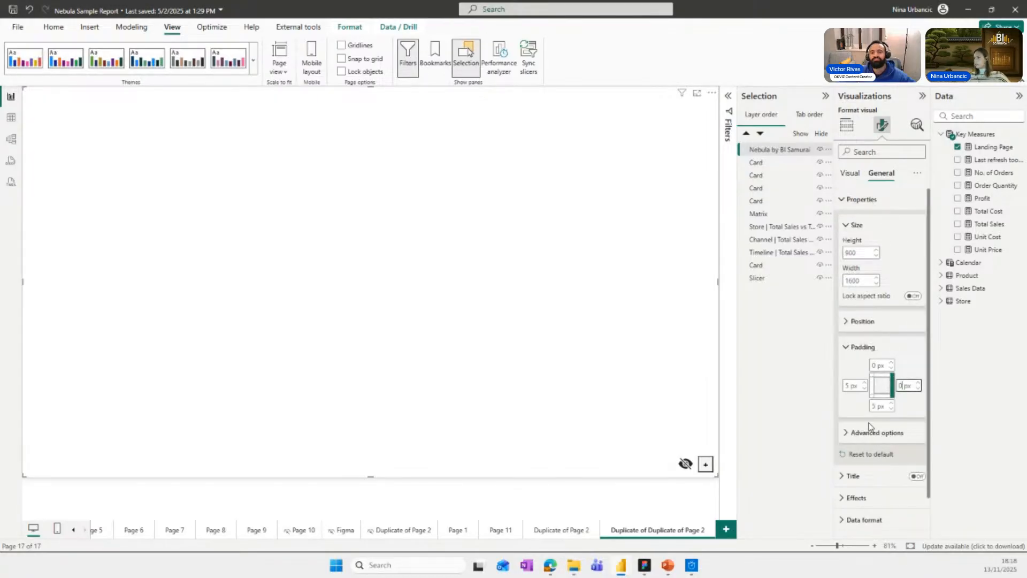
pyautogui.doubleClick(874, 406)
pyautogui.write('0')
pyautogui.doubleClick(846, 386)
pyautogui.write('0')
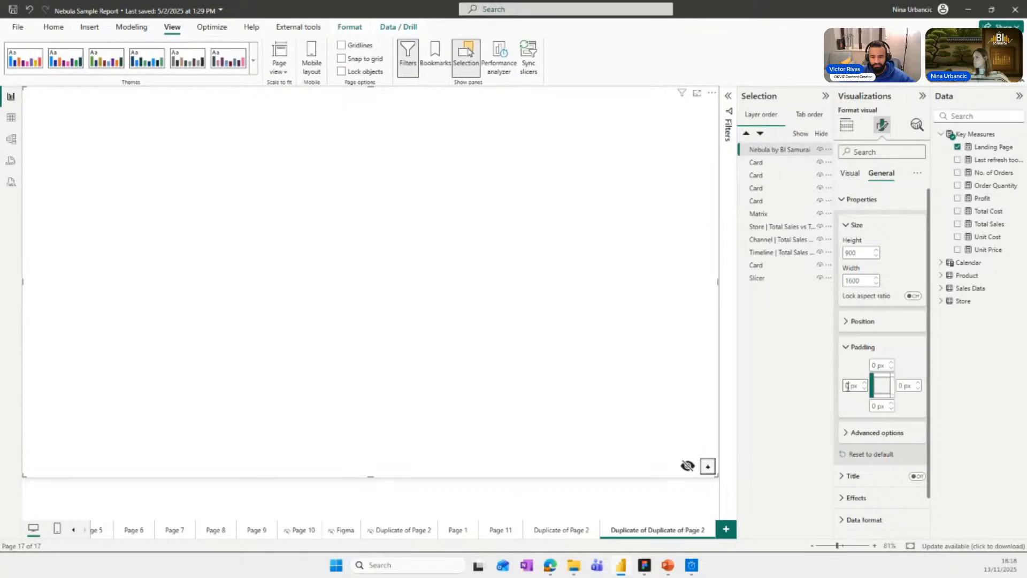
# Turn on Maintain layer order for the Nebula visual and turn off its background and header icons.
pyautogui.click(878, 432)
pyautogui.click(914, 463)
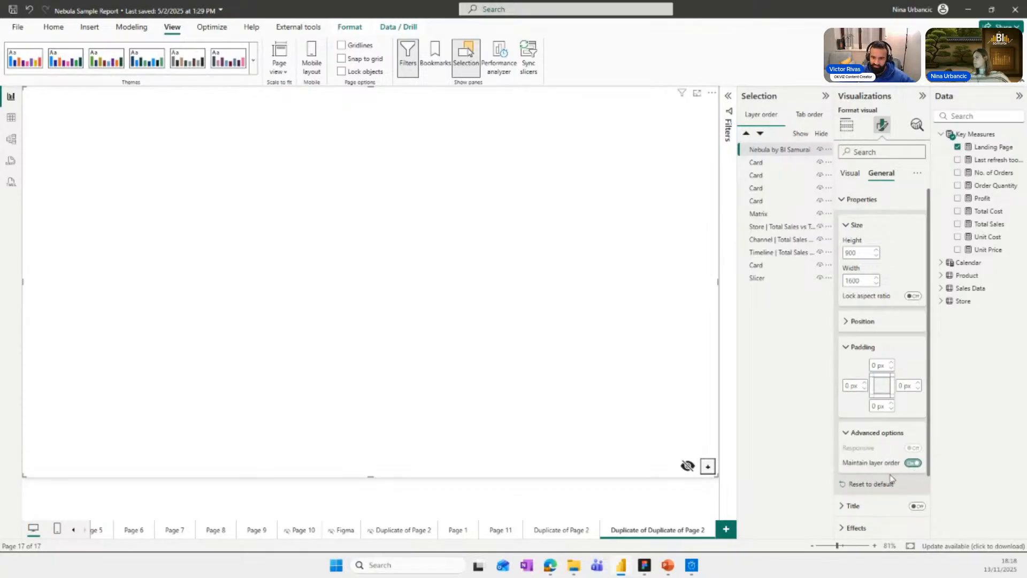
pyautogui.scroll(-3, 864, 320)
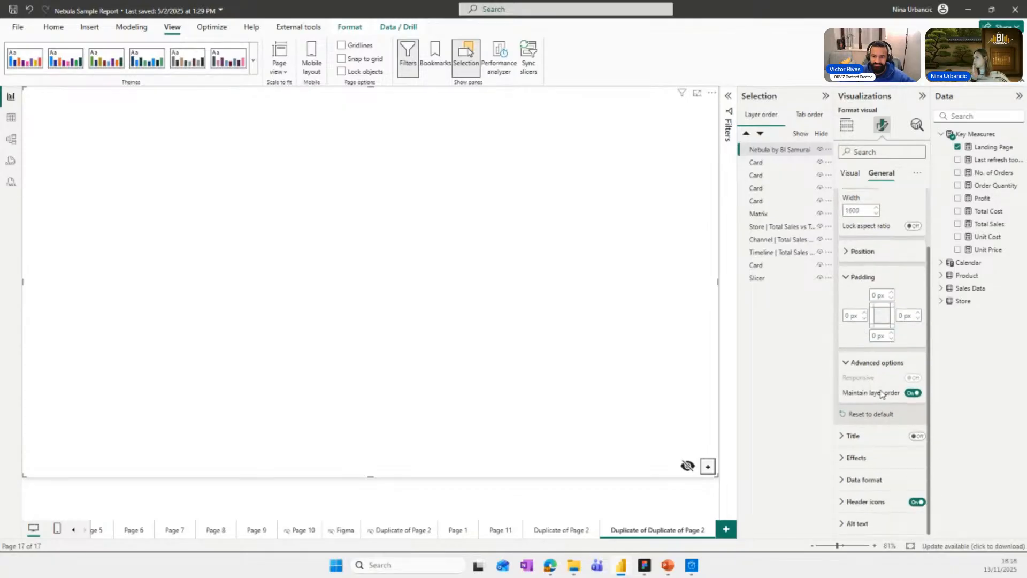
pyautogui.click(906, 457)
pyautogui.click(909, 459)
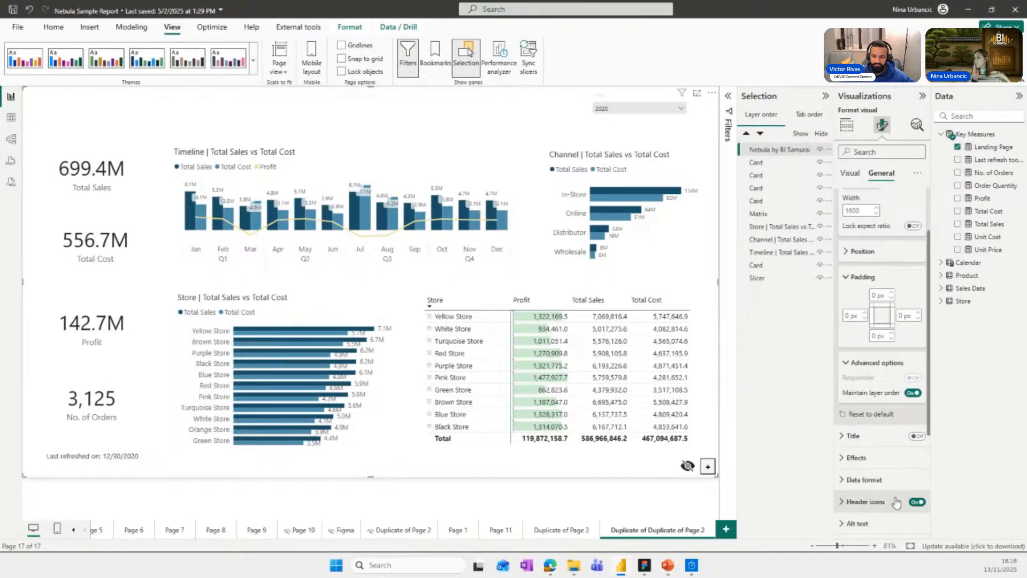
pyautogui.click(918, 505)
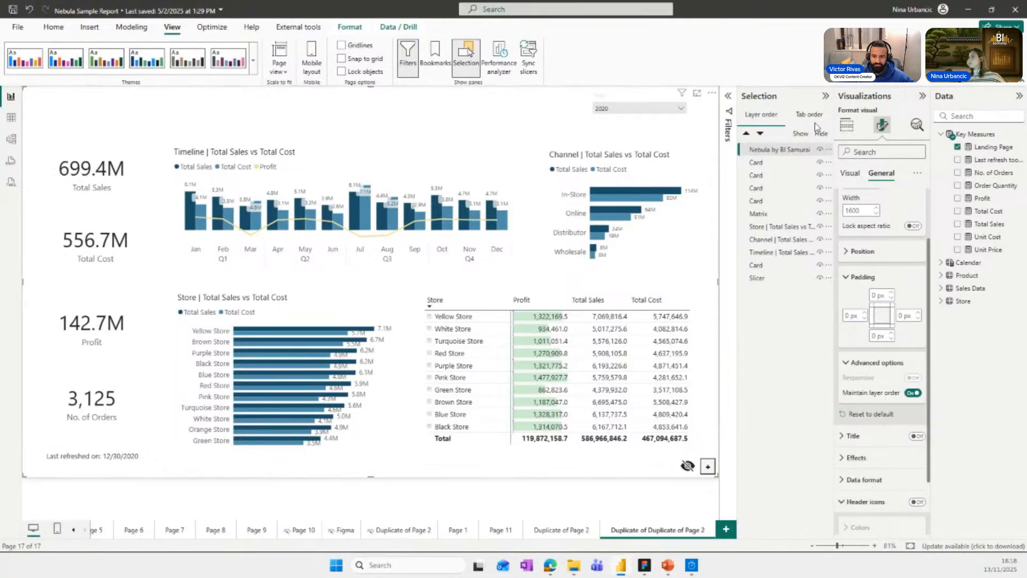
pyautogui.click(850, 131)
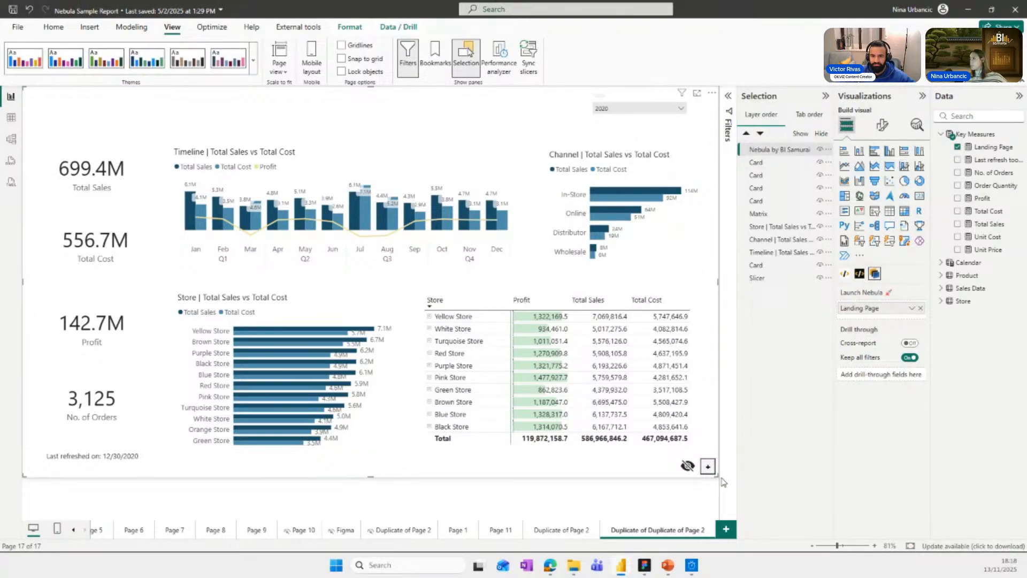
# Draw a Nebula rectangle that covers the entire page.
pyautogui.click(708, 466)
pyautogui.click(676, 418)
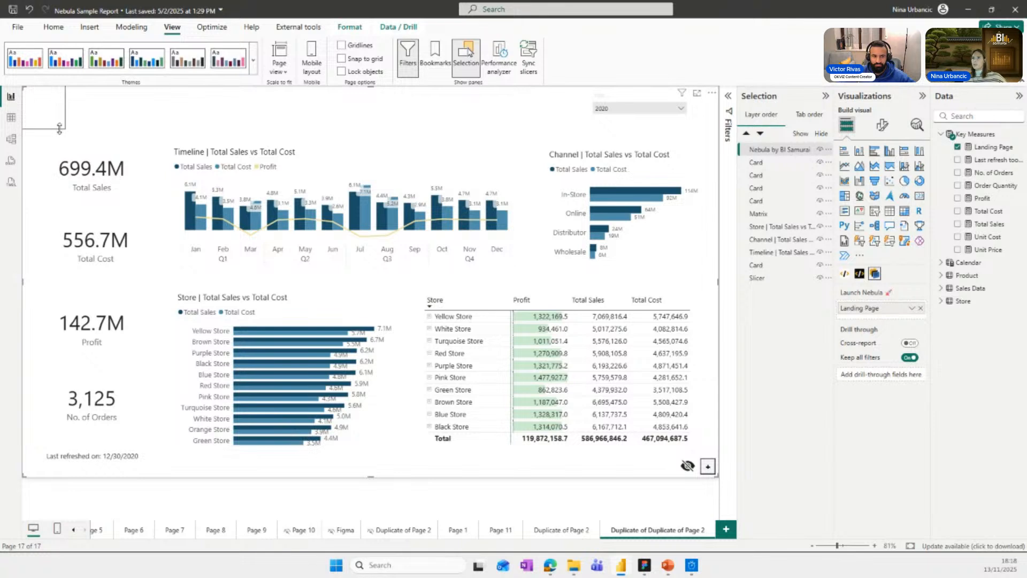
pyautogui.moveTo(59, 128); pyautogui.dragTo(729, 563)
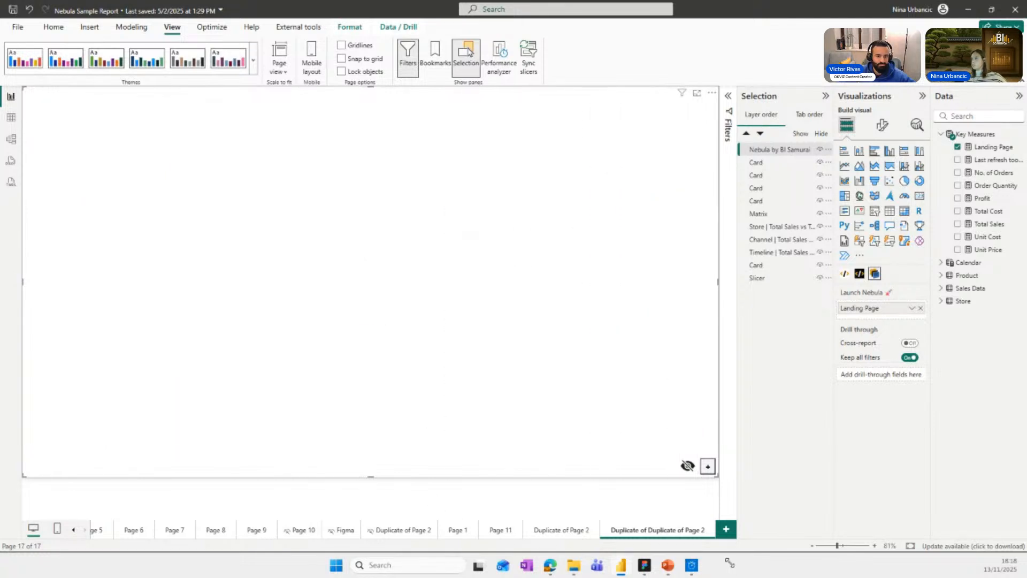
# Fill the full-page Nebula rectangle with a light blue of about RGB 208, 237, 254.
pyautogui.rightClick(461, 305)
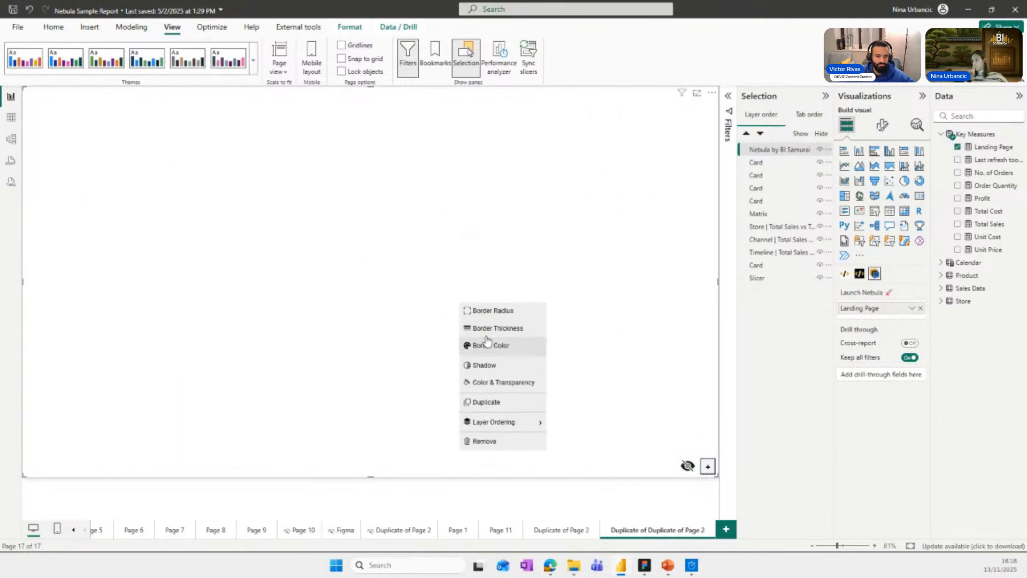
pyautogui.click(492, 382)
pyautogui.click(379, 276)
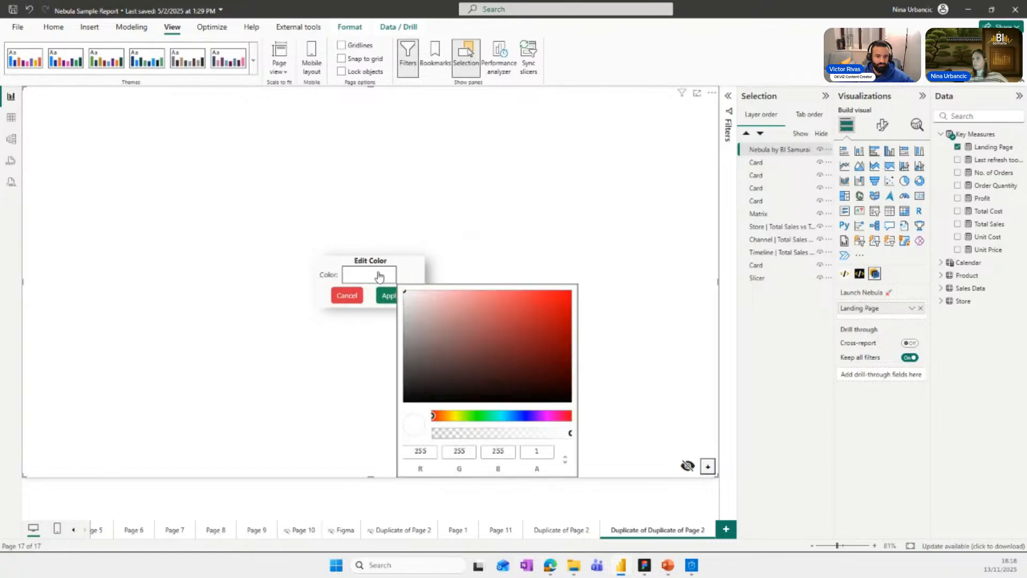
pyautogui.click(511, 416)
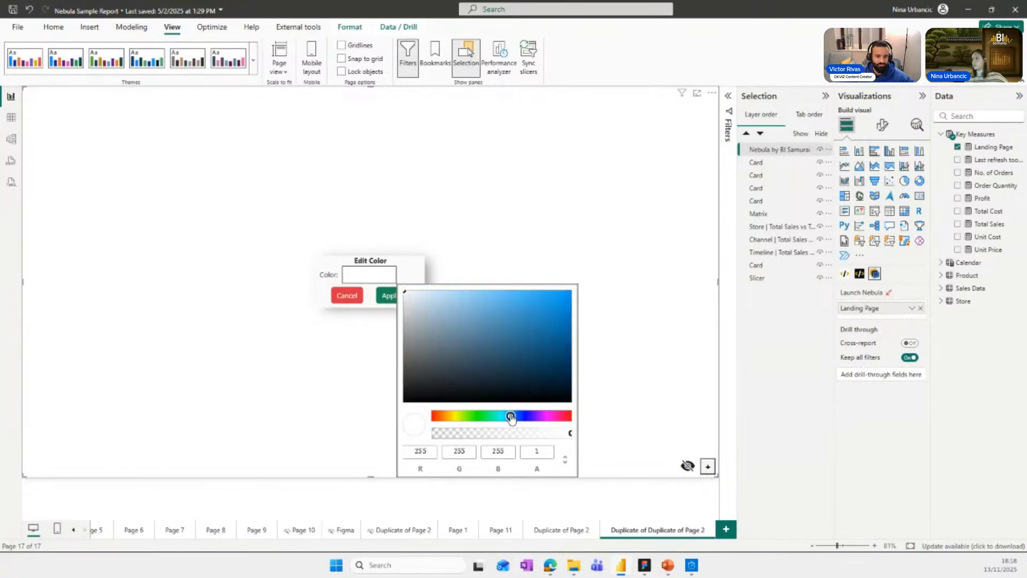
pyautogui.moveTo(528, 335); pyautogui.dragTo(425, 290)
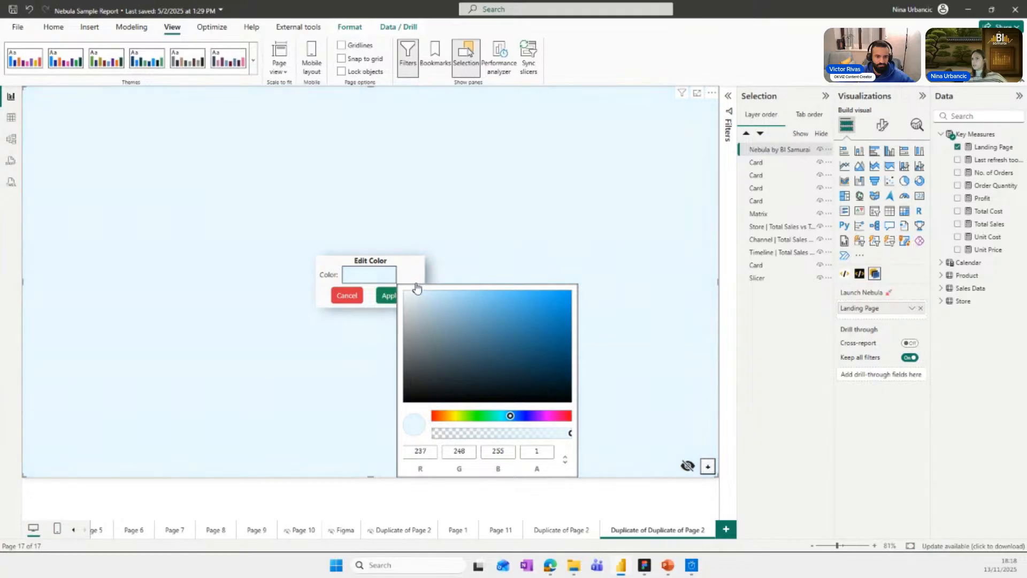
pyautogui.click(428, 294)
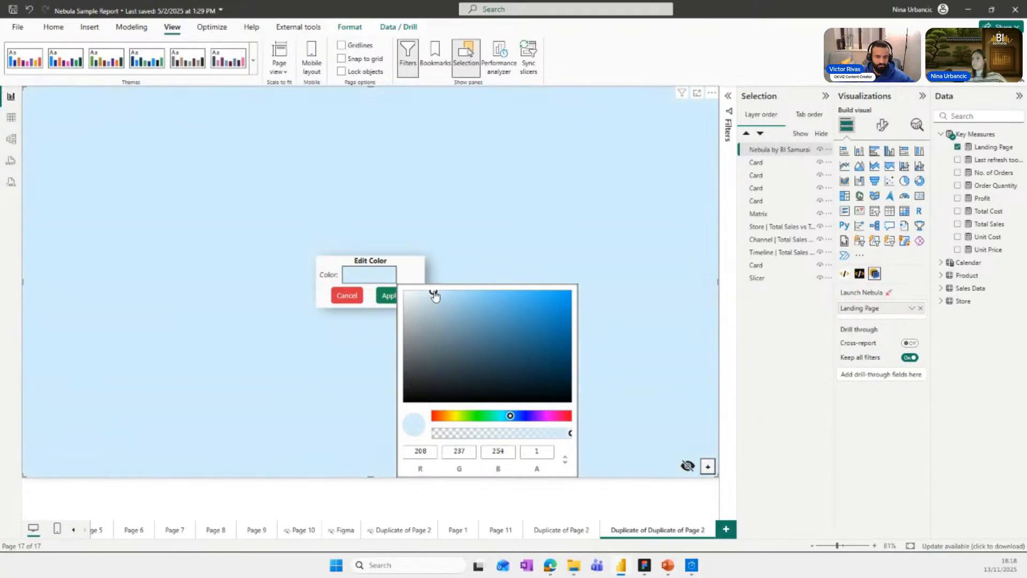
pyautogui.click(388, 298)
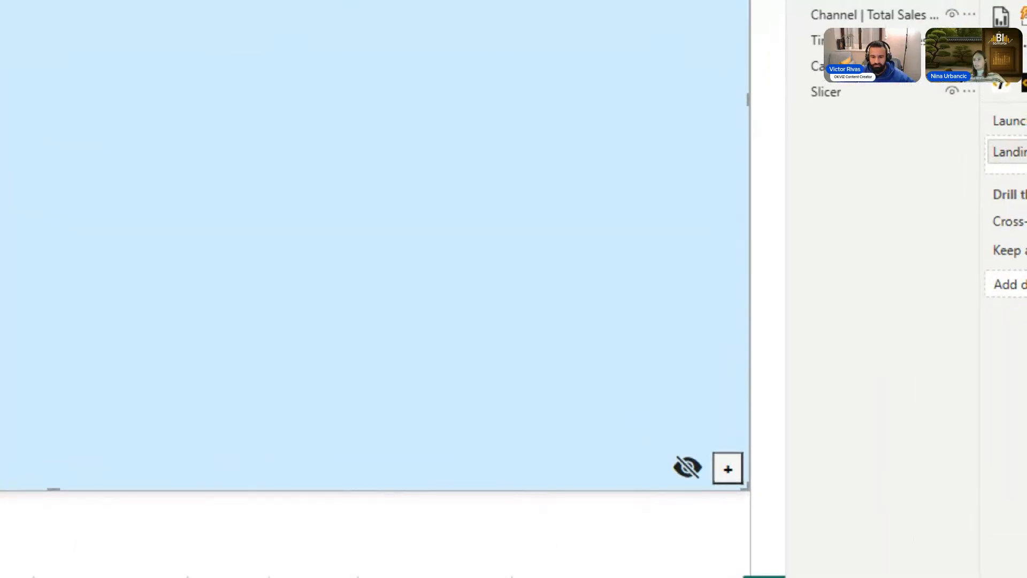
# Show the report visuals through the Nebula canvas and add a rectangle stretched across the full page width as a header band.
pyautogui.click(688, 468)
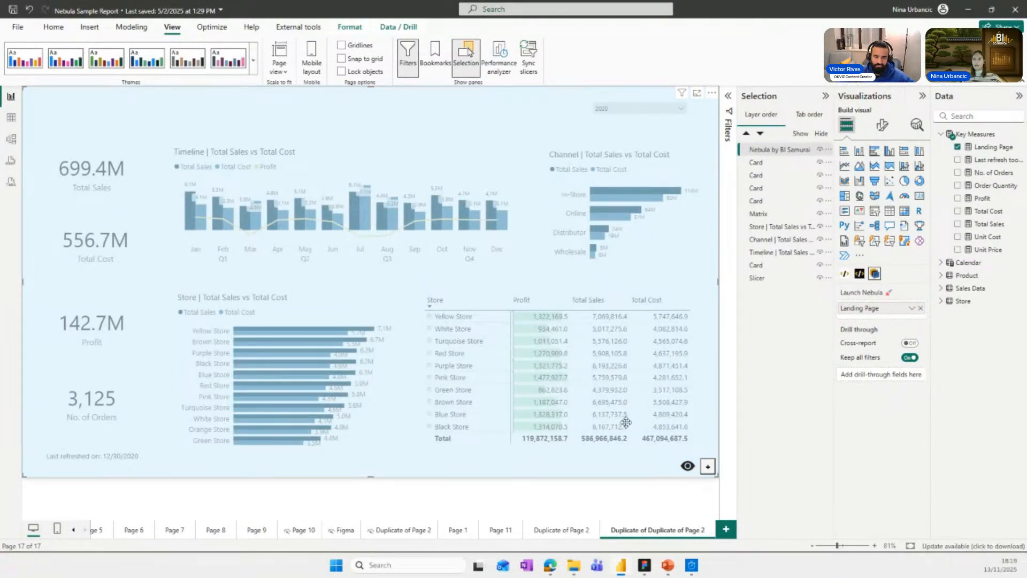
pyautogui.click(685, 490)
pyautogui.click(709, 472)
pyautogui.click(683, 425)
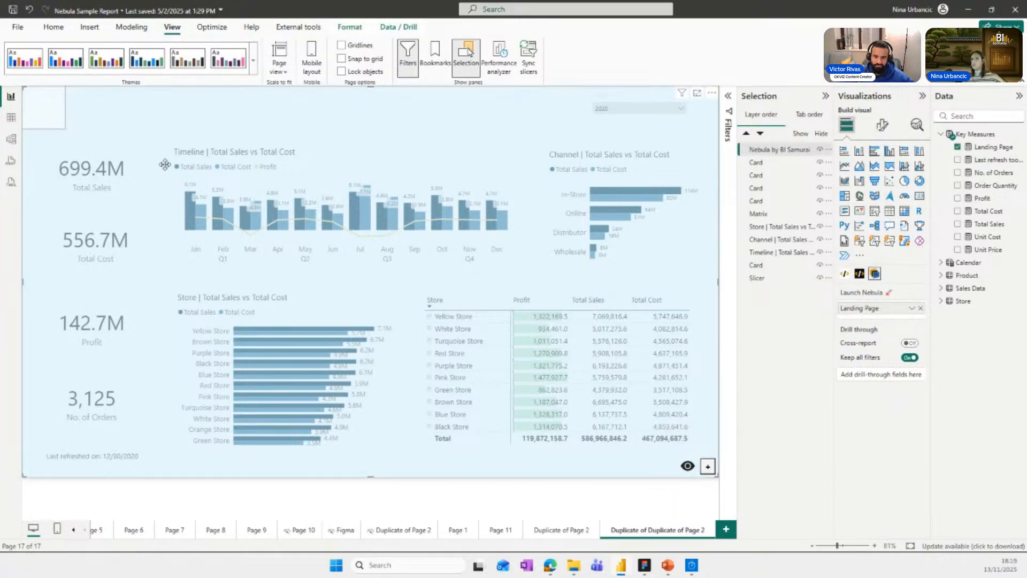
pyautogui.moveTo(65, 127); pyautogui.dragTo(719, 125)
# Fill the header band with a medium blue of about RGB 103, 154, 225.
pyautogui.rightClick(558, 115)
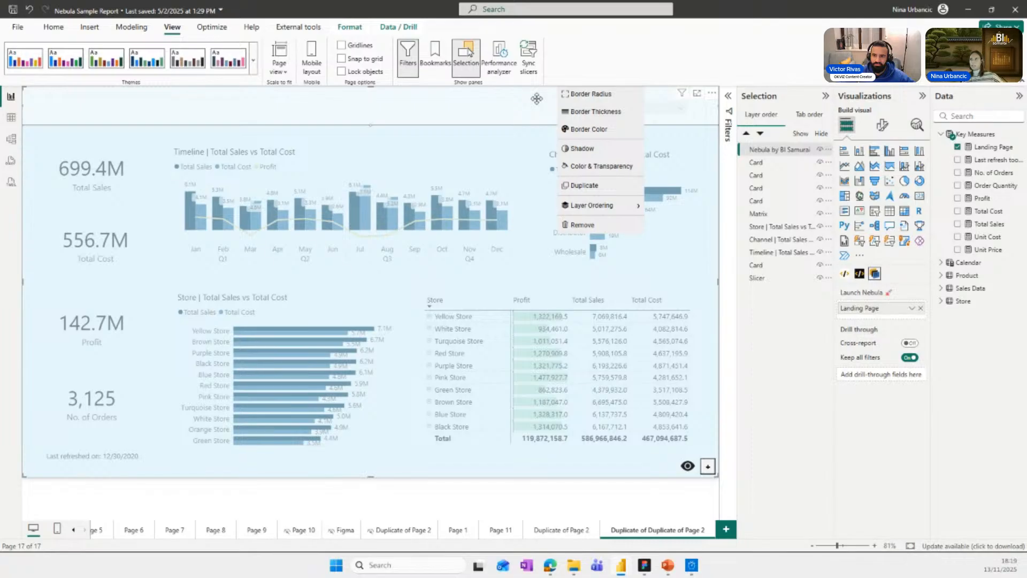
pyautogui.click(586, 167)
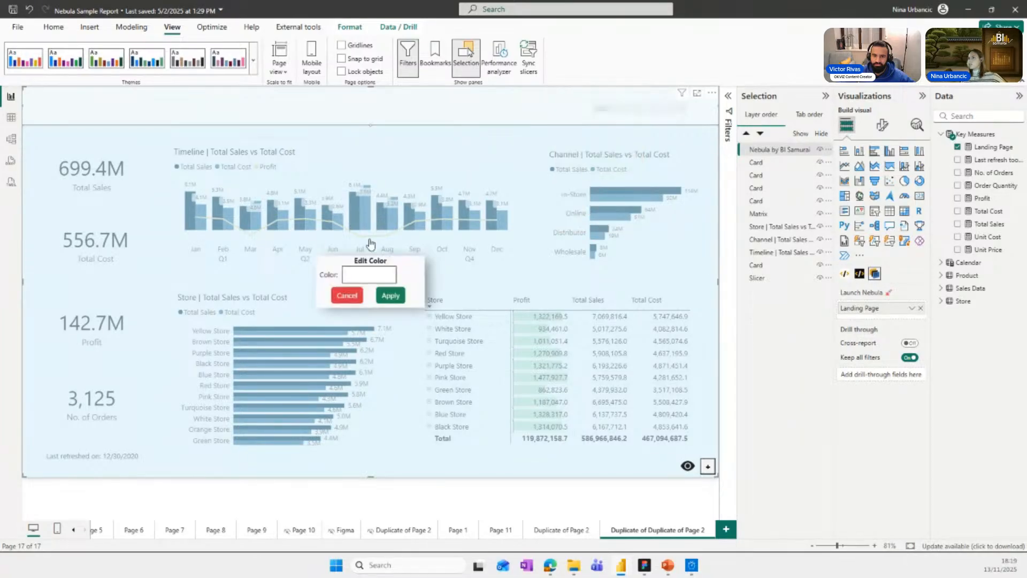
pyautogui.click(375, 274)
pyautogui.click(515, 415)
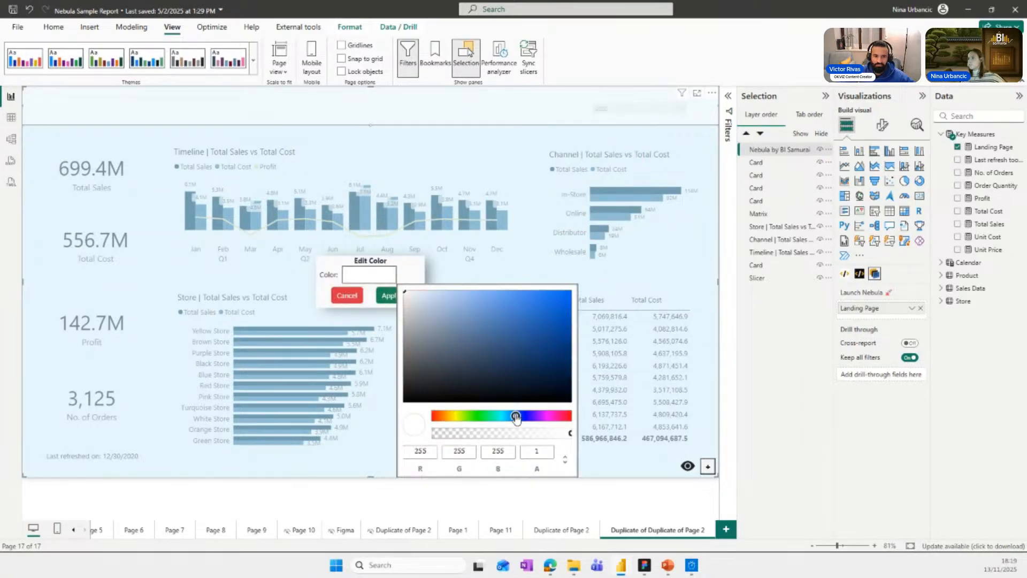
pyautogui.moveTo(500, 311)
pyautogui.mouseDown()
pyautogui.moveTo(527, 308)
pyautogui.moveTo(507, 309)
pyautogui.mouseUp()
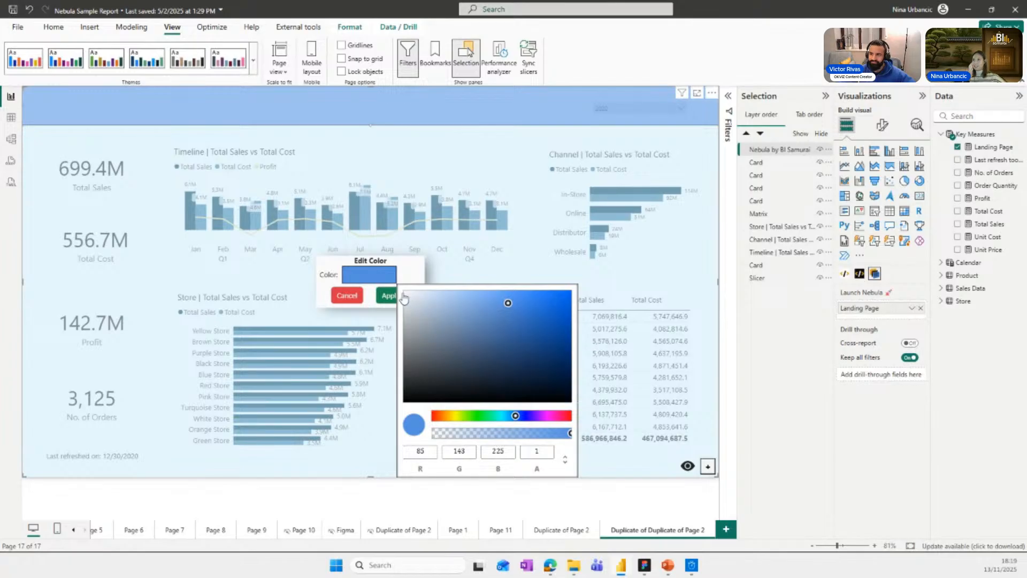
pyautogui.moveTo(509, 302)
pyautogui.mouseDown()
pyautogui.moveTo(486, 304)
pyautogui.moveTo(496, 307)
pyautogui.mouseUp()
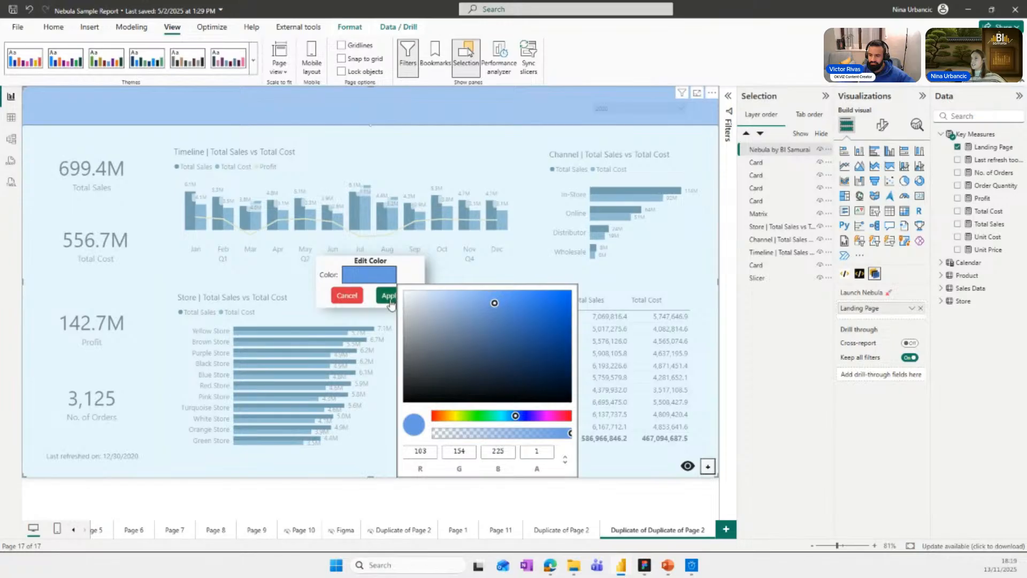
pyautogui.click(392, 299)
# Remove the border of the header band by lowering its thickness to 0.
pyautogui.rightClick(452, 119)
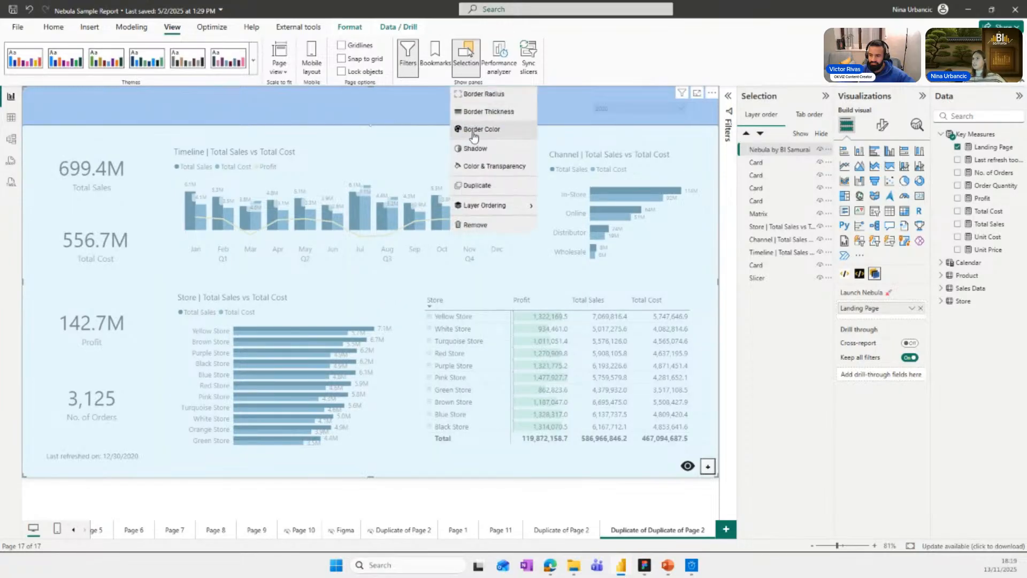
pyautogui.click(469, 108)
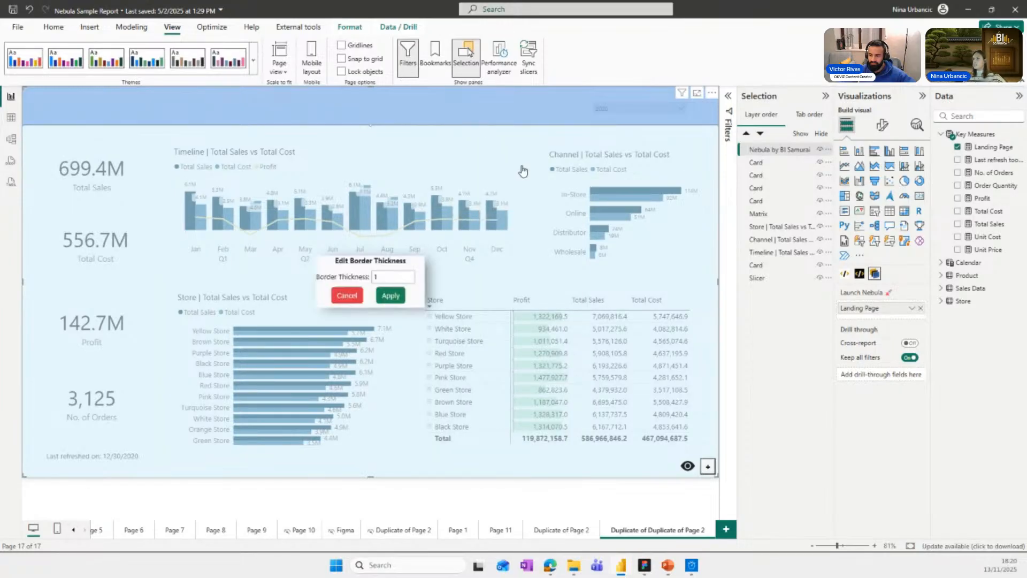
pyautogui.click(410, 280)
pyautogui.click(391, 296)
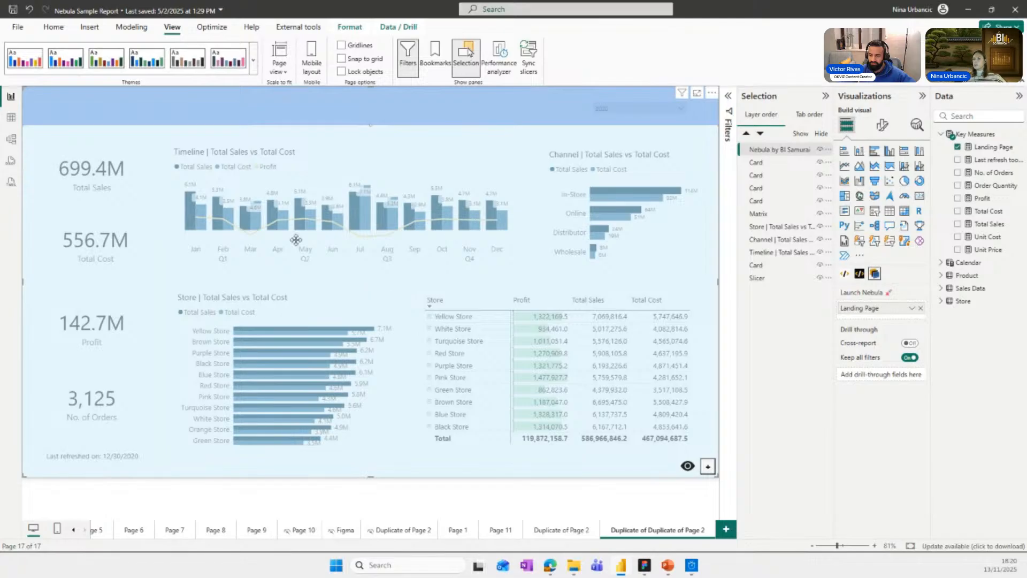
# Add another Nebula rectangle and place it over the Total Sales card.
pyautogui.click(708, 466)
pyautogui.click(667, 417)
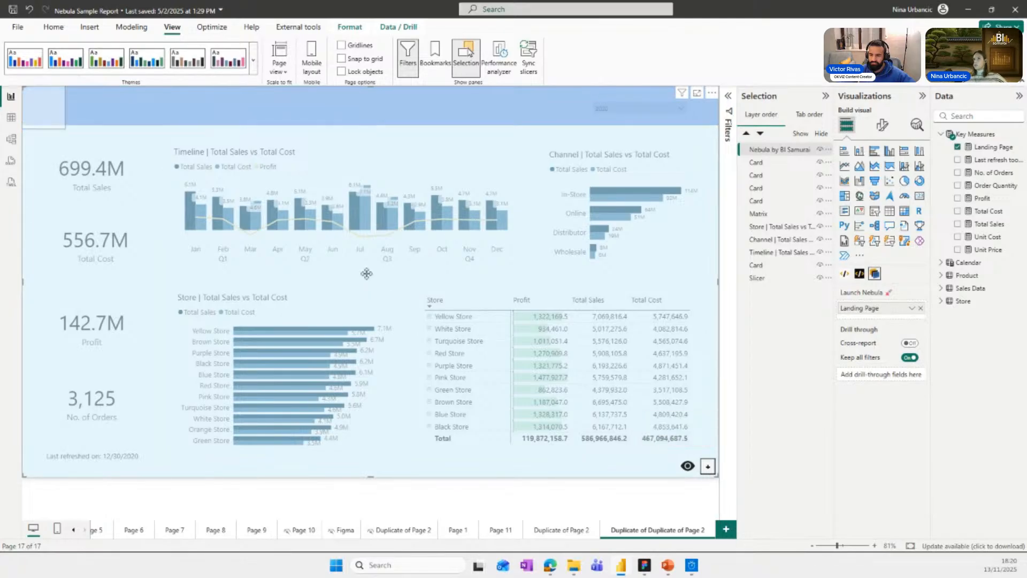
pyautogui.moveTo(36, 110); pyautogui.dragTo(78, 162)
pyautogui.rightClick(82, 166)
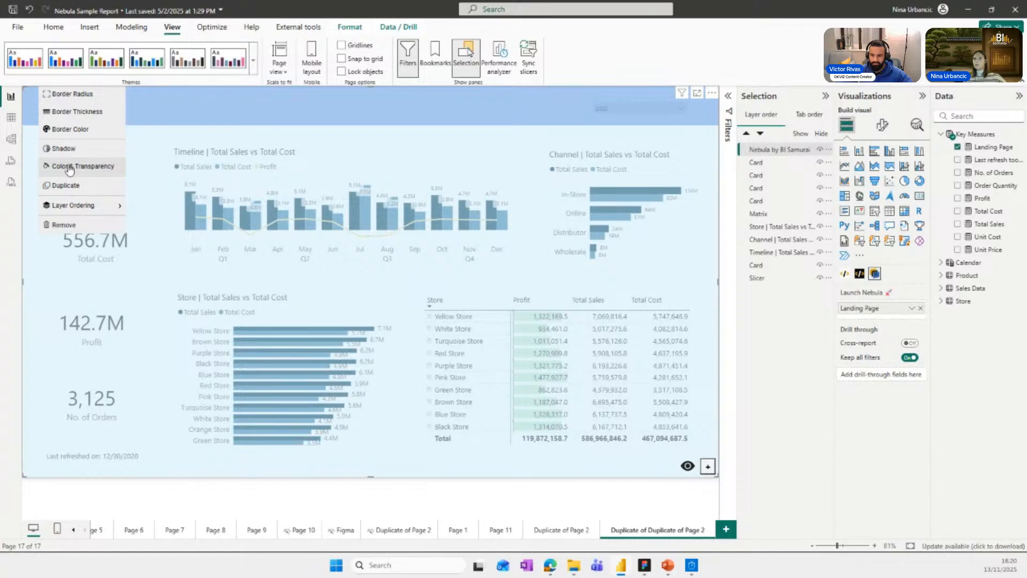
pyautogui.click(69, 167)
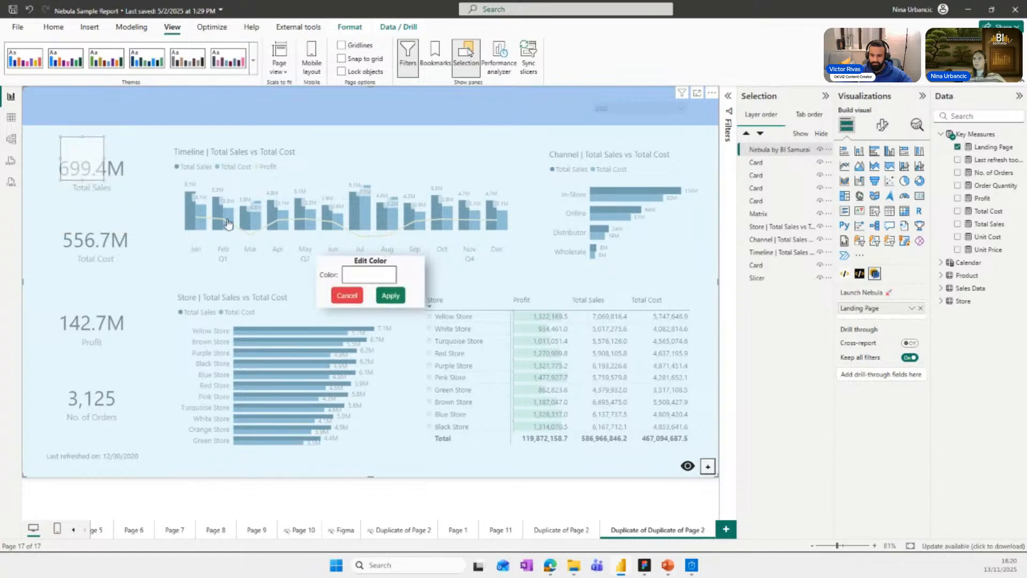
pyautogui.click(357, 293)
# Remove the border of the Total Sales rectangle by lowering its thickness to 0.
pyautogui.rightClick(72, 160)
pyautogui.click(82, 117)
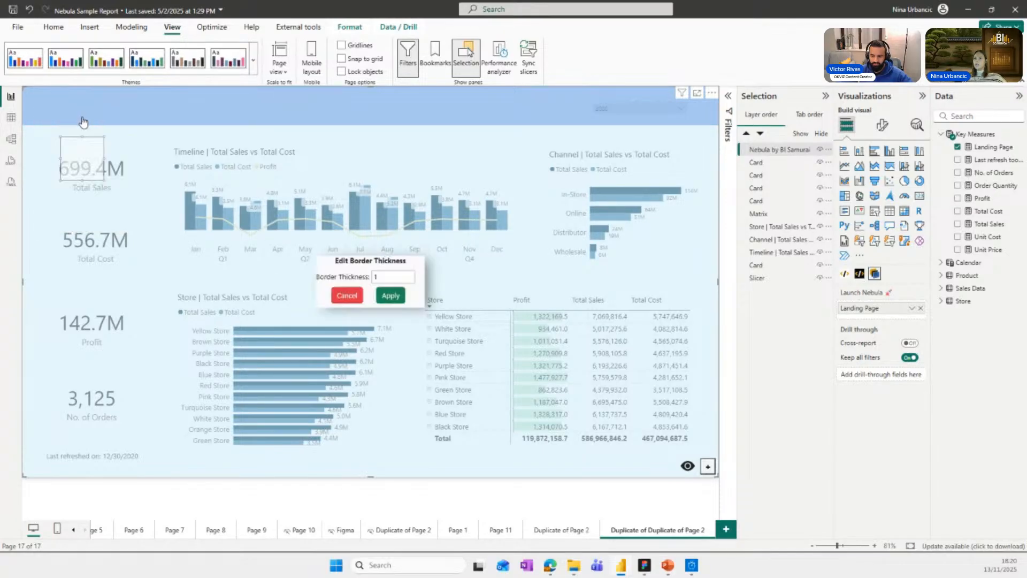
pyautogui.click(410, 279)
pyautogui.click(391, 294)
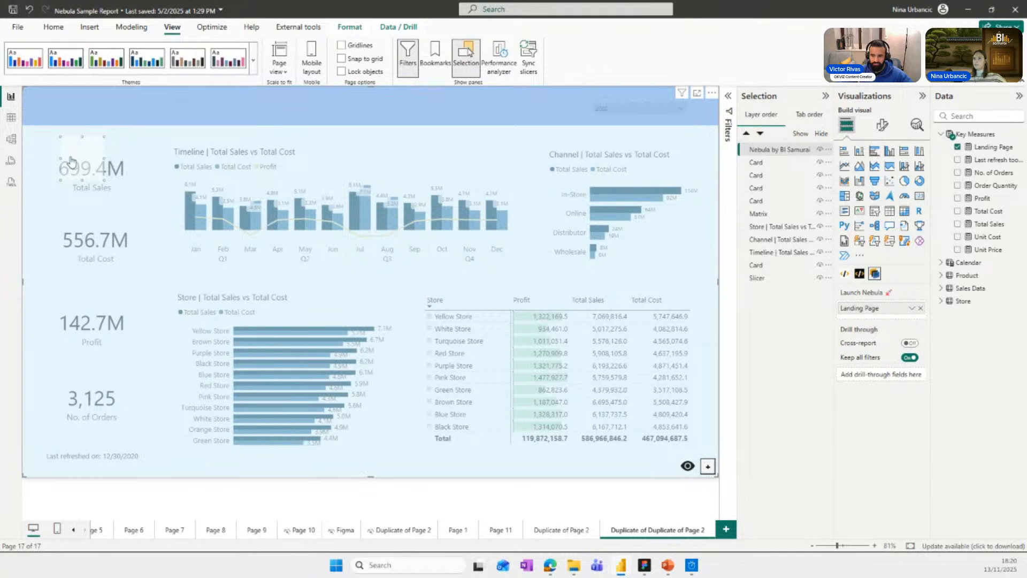
# Set the Total Sales rectangle's border radius to 15.
pyautogui.rightClick(71, 161)
pyautogui.click(76, 102)
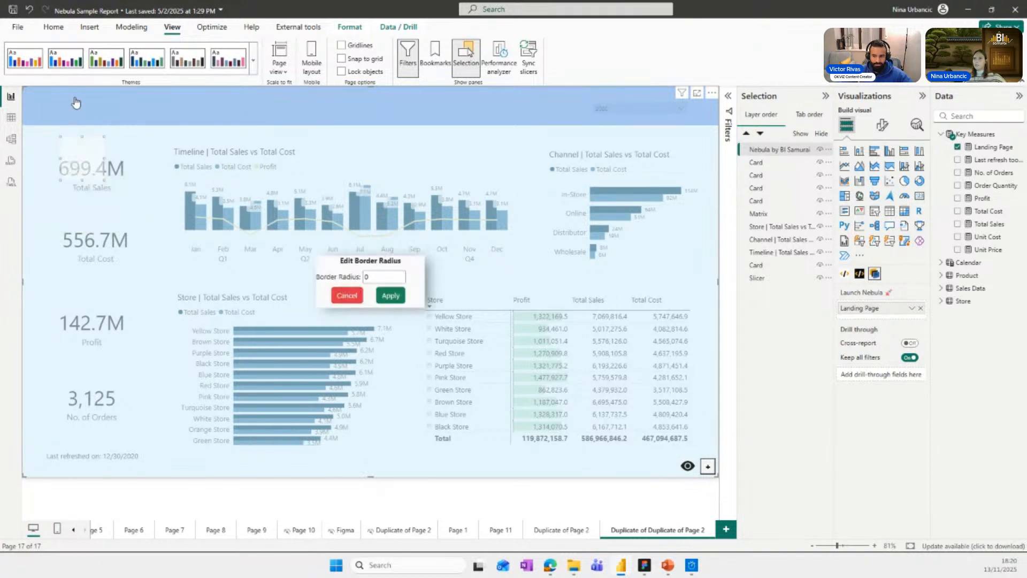
pyautogui.doubleClick(378, 278)
pyautogui.write('15')
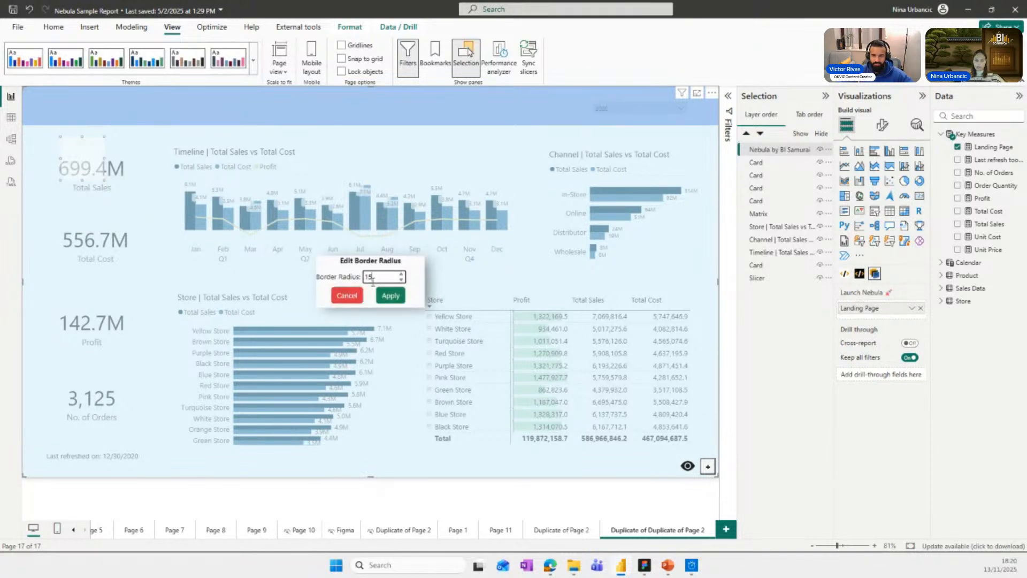
pyautogui.click(379, 300)
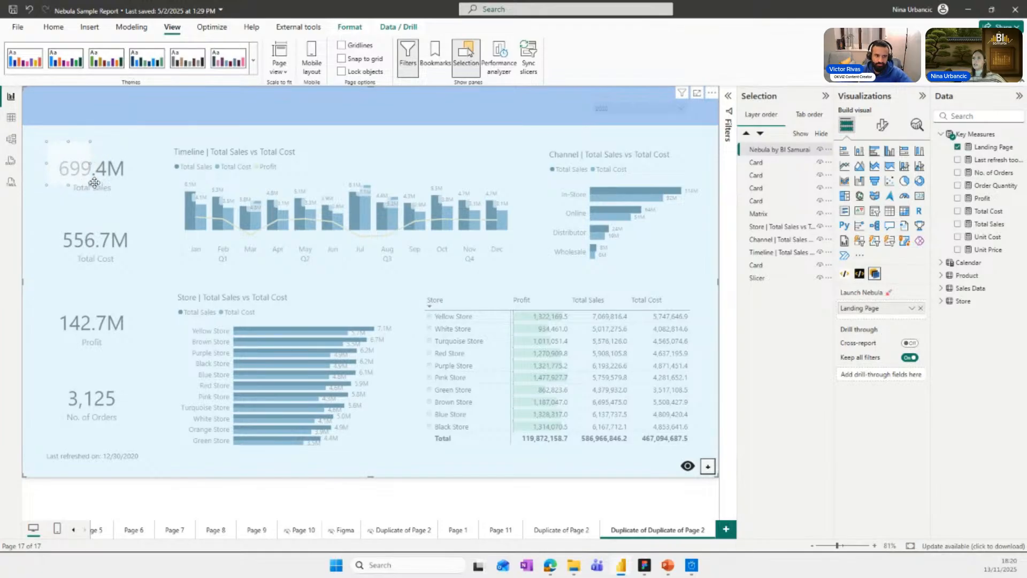
# Resize the rounded rectangle to cover the Total Sales card and place aligned copies over the Total Cost and Profit cards.
pyautogui.moveTo(92, 177)
pyautogui.mouseDown()
pyautogui.moveTo(145, 206)
pyautogui.moveTo(96, 193)
pyautogui.moveTo(104, 187)
pyautogui.mouseUp()
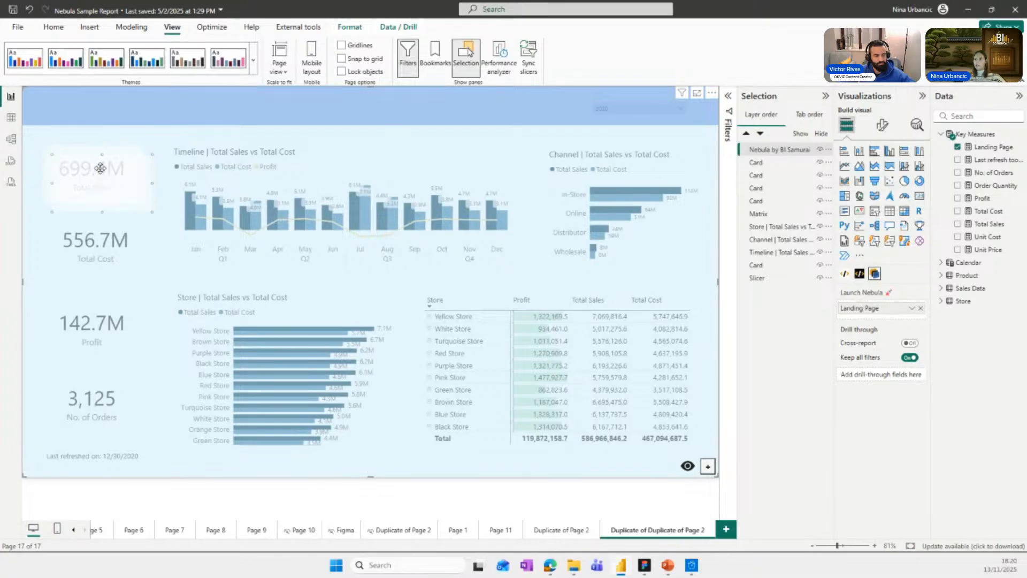
pyautogui.click(94, 233)
pyautogui.moveTo(95, 233); pyautogui.dragTo(90, 247)
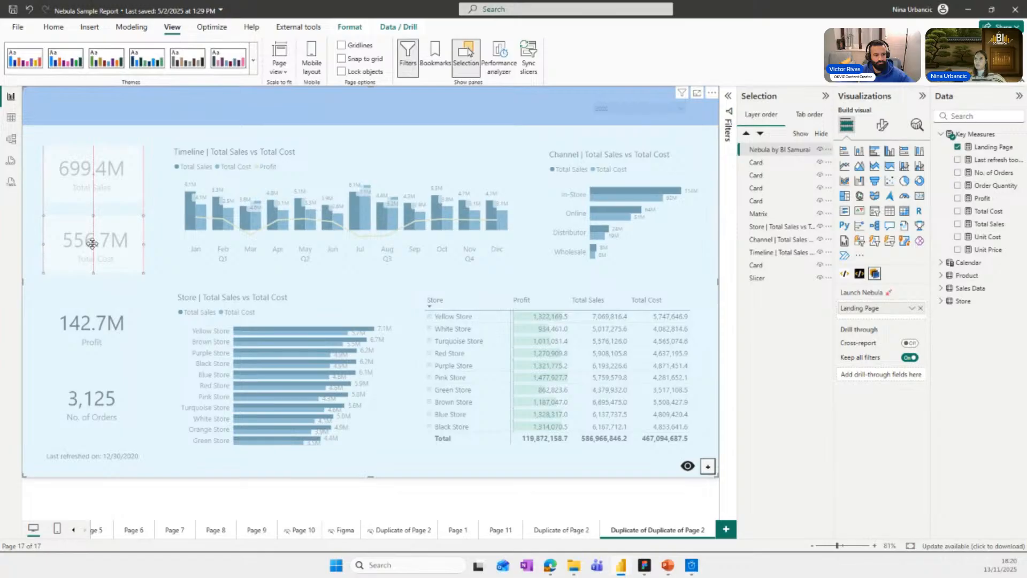
pyautogui.click(100, 283)
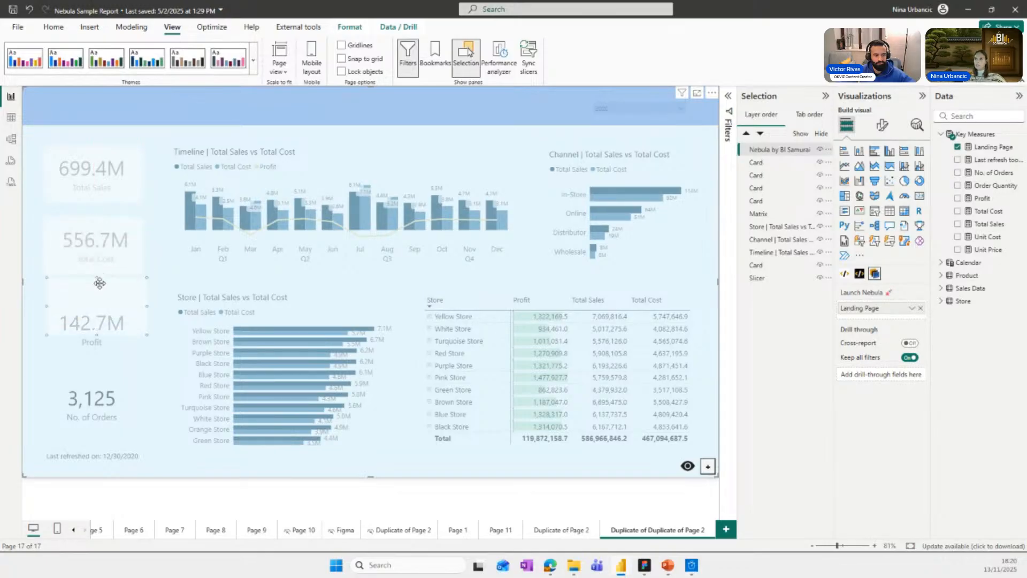
pyautogui.moveTo(97, 297); pyautogui.dragTo(102, 313)
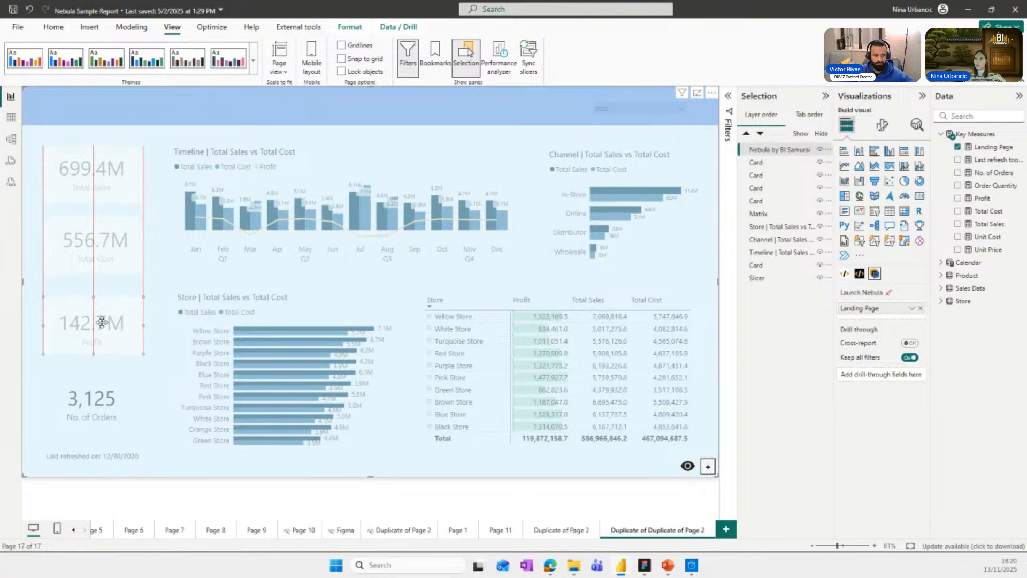
pyautogui.click(107, 244)
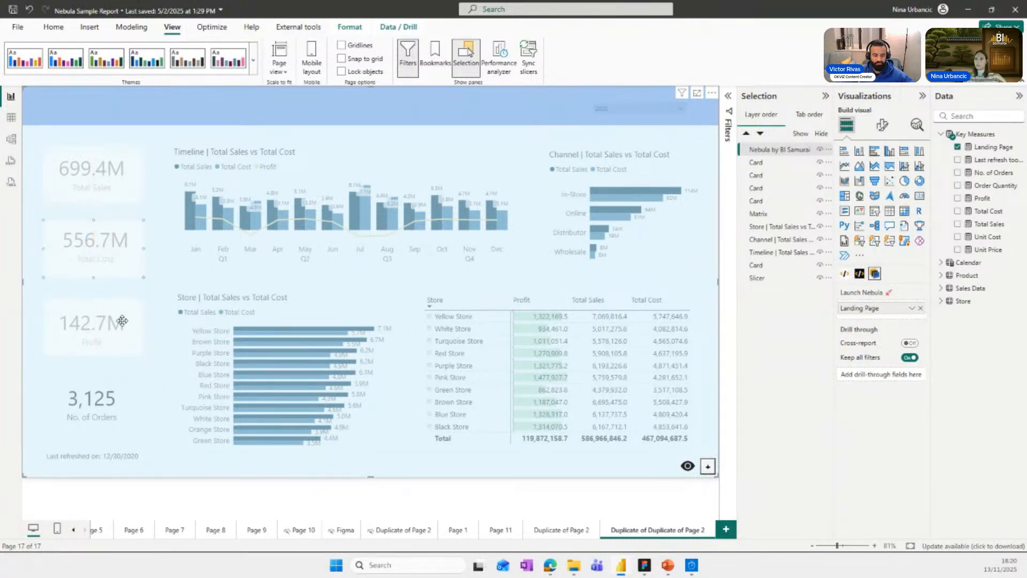
# Place a copy of the rounded rectangle over the No. of Orders card and a shorter one over the last refreshed text.
pyautogui.click(102, 383)
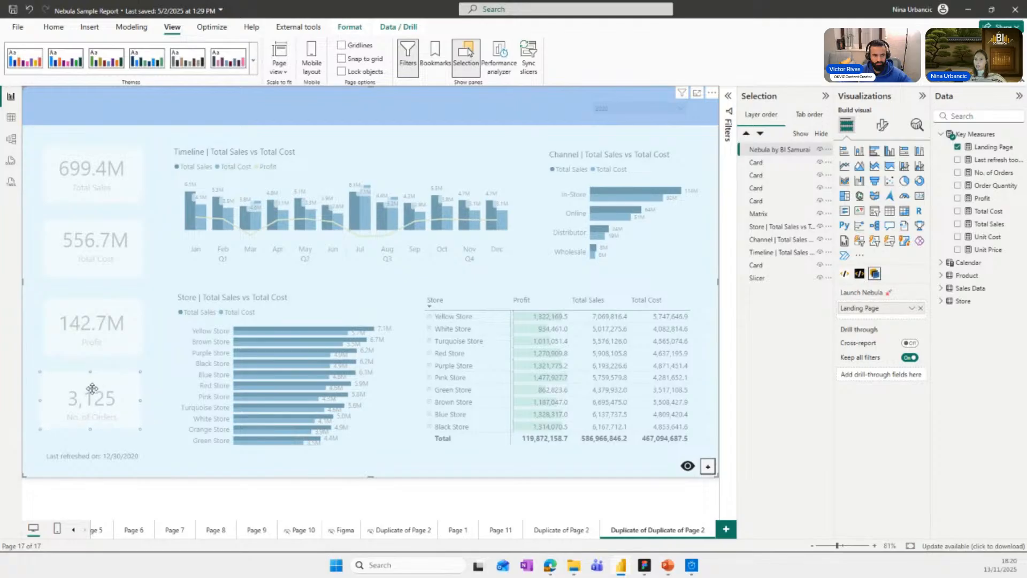
pyautogui.moveTo(92, 388); pyautogui.dragTo(104, 458)
pyautogui.hotkey('ctrl', 'v')
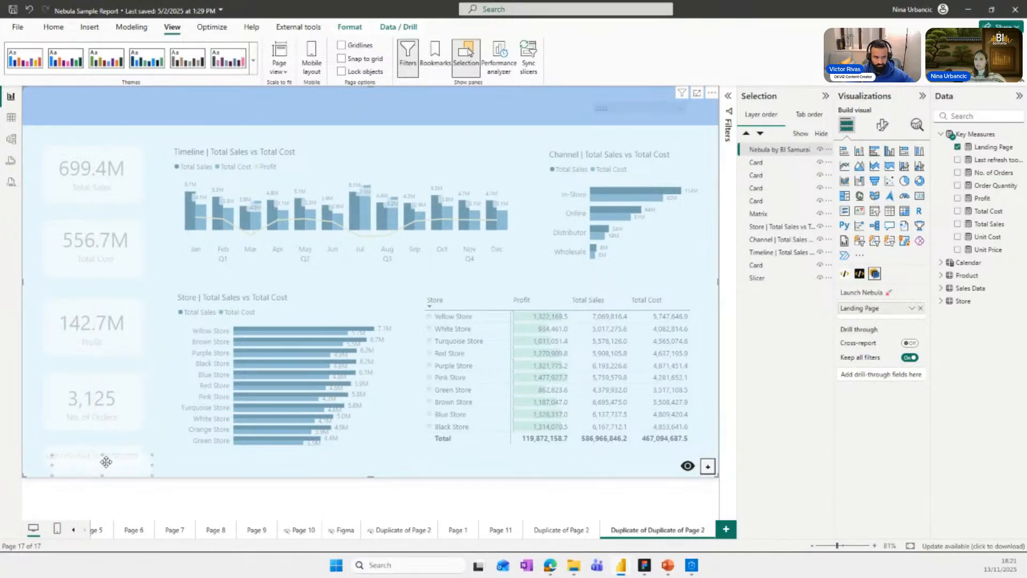
# Place a copy of the rounded rectangle over the Timeline chart and stretch it to cover the whole chart.
pyautogui.click(109, 180)
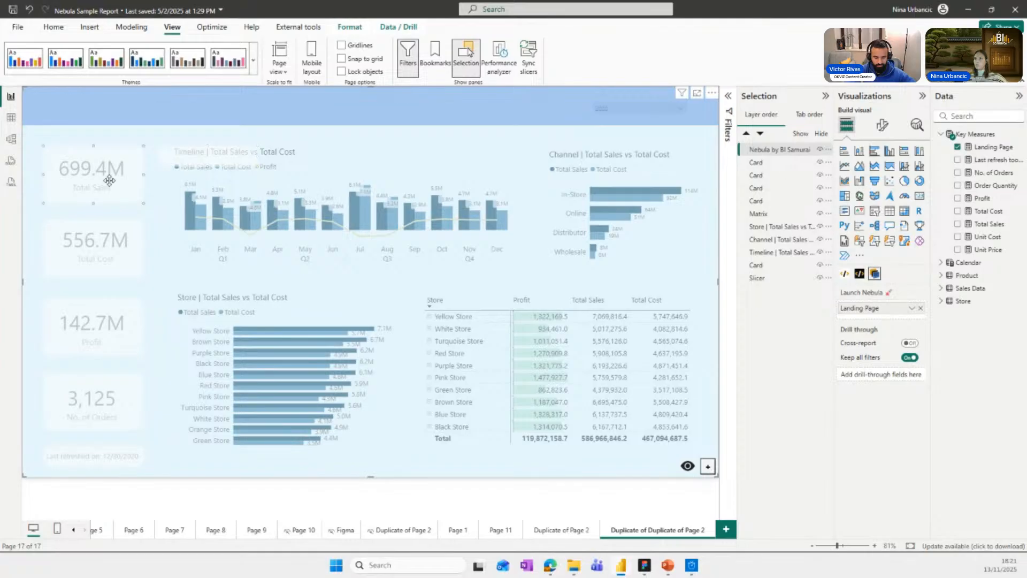
pyautogui.moveTo(104, 170); pyautogui.dragTo(104, 168)
pyautogui.click(247, 160)
pyautogui.moveTo(257, 165); pyautogui.dragTo(511, 279)
pyautogui.moveTo(251, 220); pyautogui.dragTo(252, 222)
pyautogui.moveTo(512, 214); pyautogui.dragTo(523, 214)
# Fit a copy of the Timeline rectangle over the Channel chart, extending its outer edge close to the page edge.
pyautogui.moveTo(402, 202); pyautogui.dragTo(411, 198)
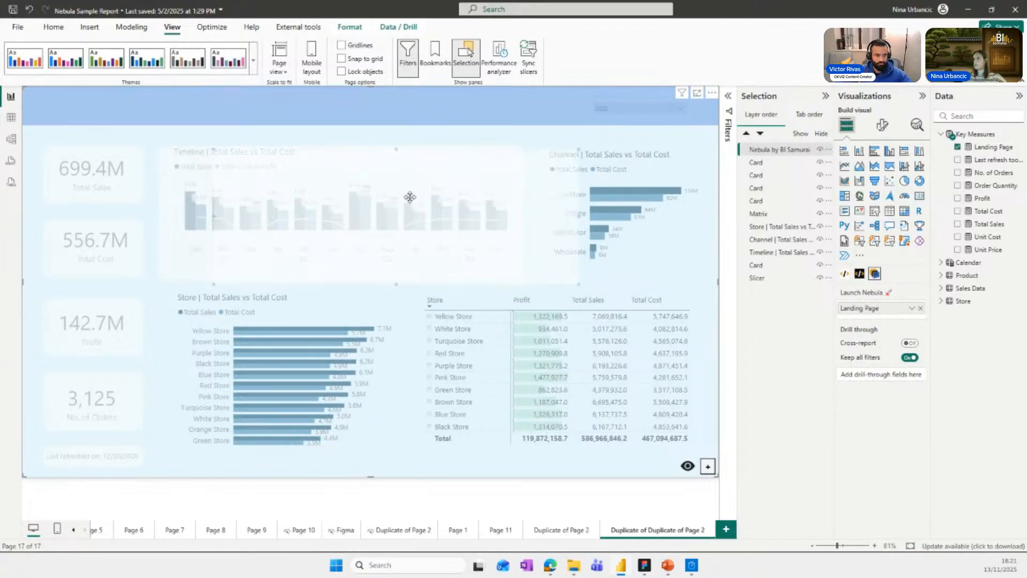
pyautogui.moveTo(245, 214); pyautogui.dragTo(621, 208)
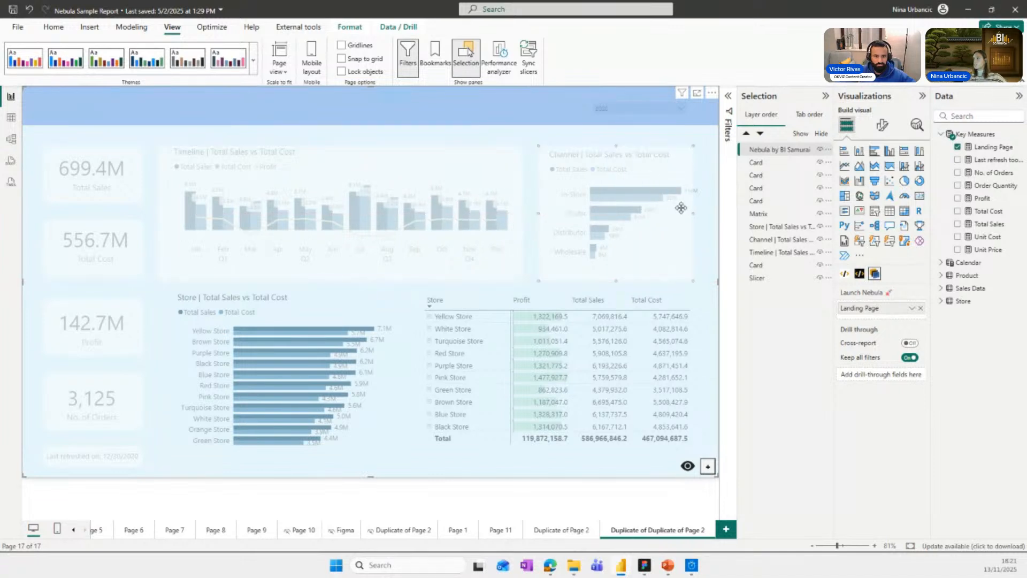
pyautogui.moveTo(693, 212); pyautogui.dragTo(707, 214)
# Copy the Channel rectangle and fit copies over the Store bar chart and the store matrix.
pyautogui.hotkey('ctrl', 'c')
pyautogui.hotkey('ctrl', 'v')
pyautogui.moveTo(638, 225); pyautogui.dragTo(237, 327)
pyautogui.moveTo(326, 422); pyautogui.dragTo(403, 465)
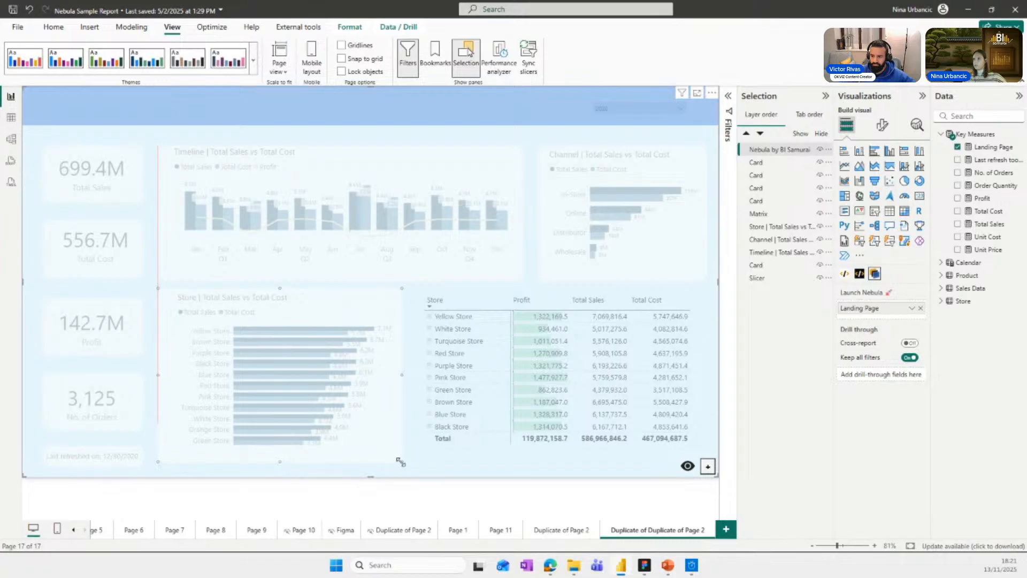
pyautogui.moveTo(355, 353); pyautogui.dragTo(503, 315)
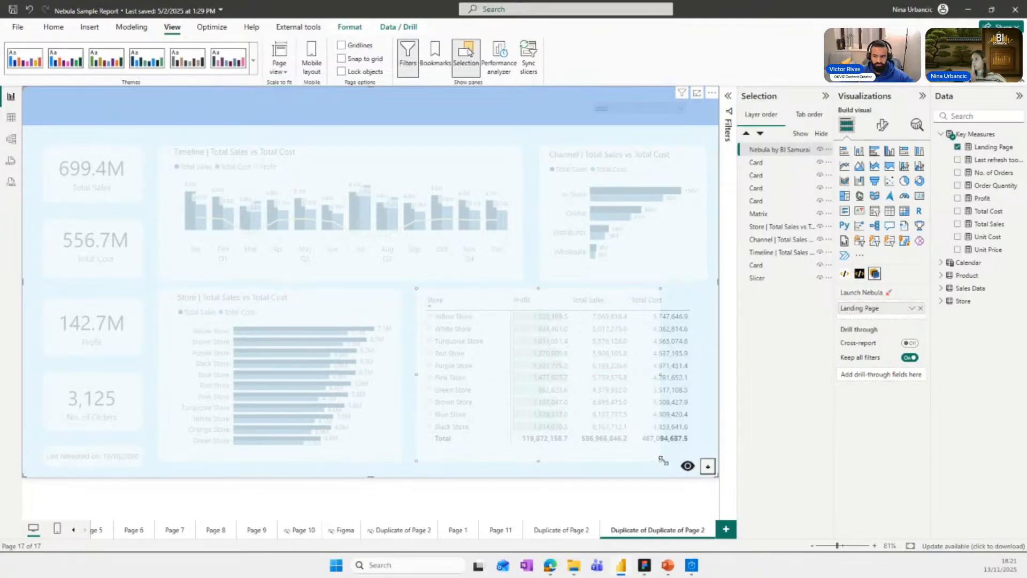
pyautogui.moveTo(663, 461); pyautogui.dragTo(707, 465)
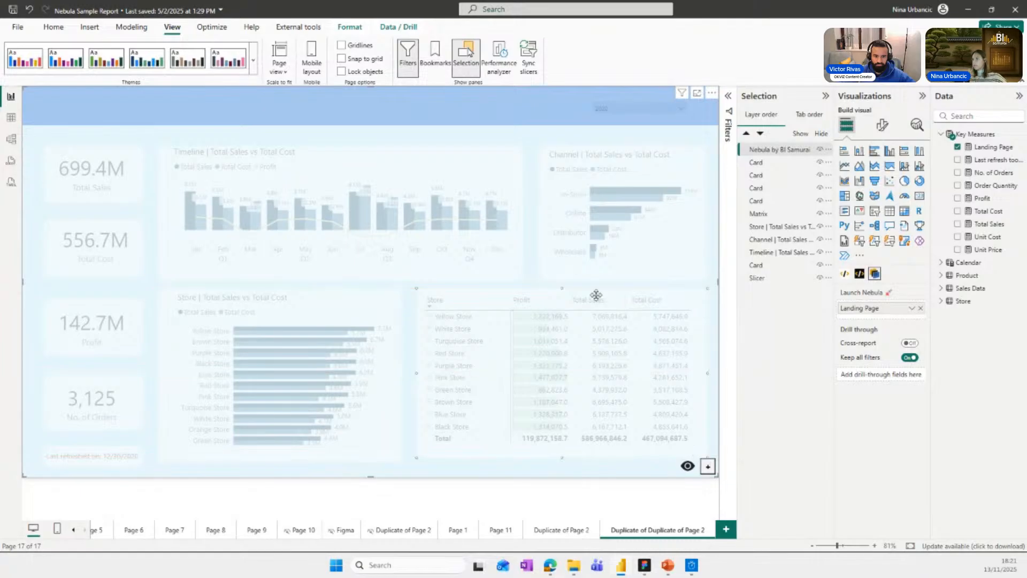
# Set the drop shadow color of the Total Sales card's rectangle to light blue #ADCDF6 and copy the hex code.
pyautogui.rightClick(93, 191)
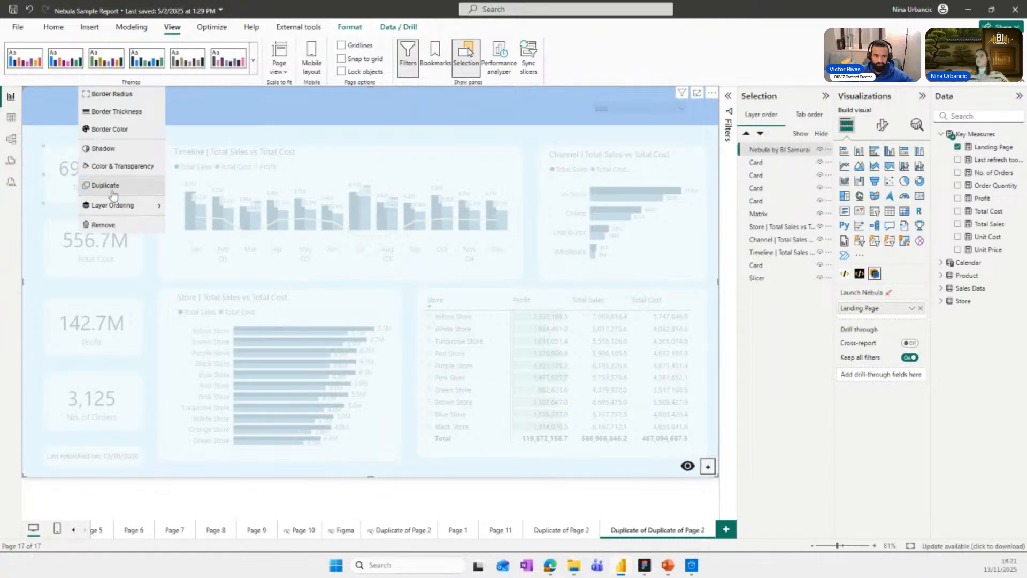
pyautogui.click(127, 163)
pyautogui.click(393, 301)
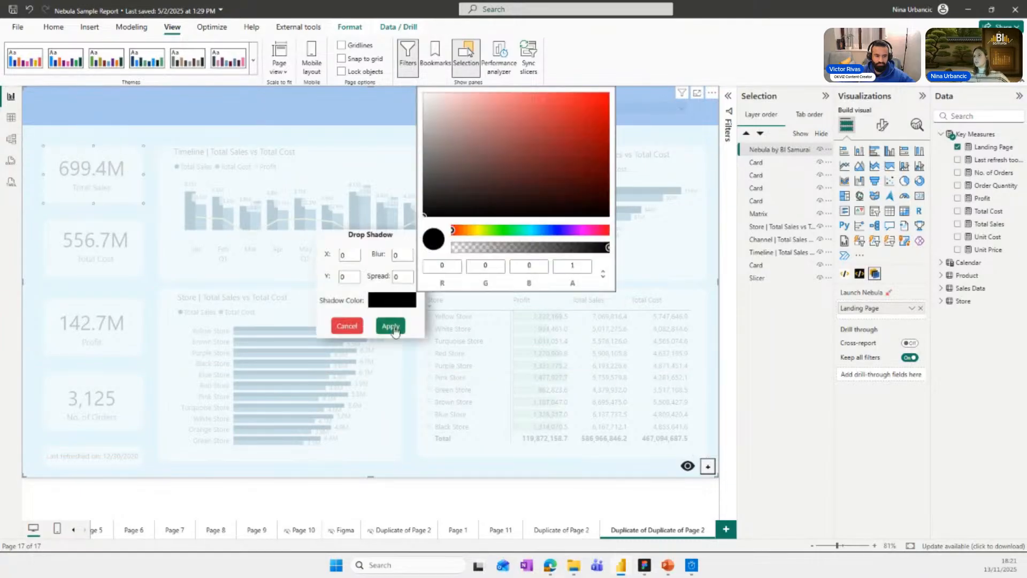
pyautogui.click(545, 231)
pyautogui.moveTo(563, 139)
pyautogui.mouseDown()
pyautogui.moveTo(547, 105)
pyautogui.moveTo(479, 96)
pyautogui.mouseUp()
pyautogui.click(603, 277)
pyautogui.click(601, 277)
pyautogui.click(603, 278)
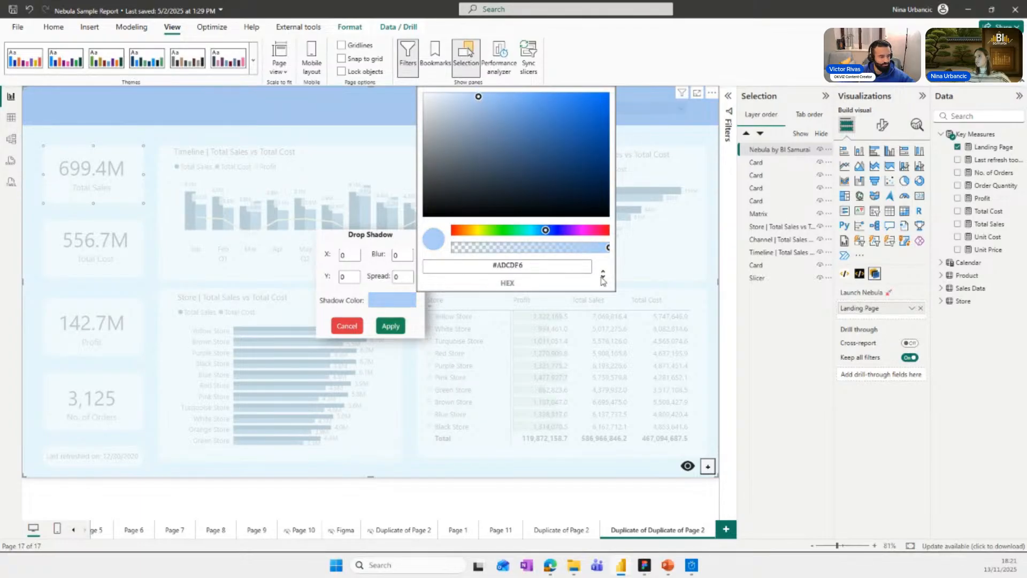
pyautogui.doubleClick(541, 265)
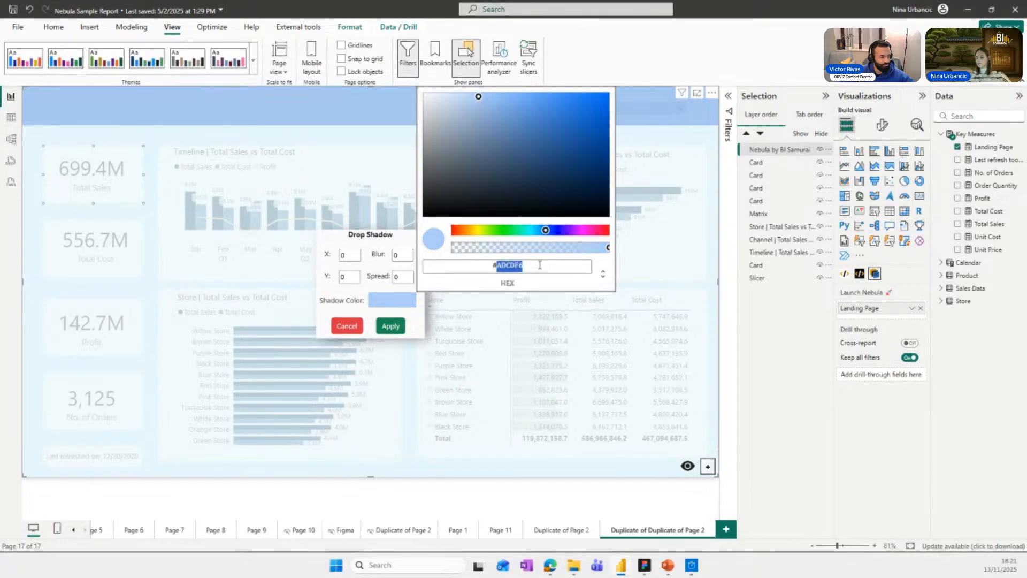
pyautogui.click(390, 326)
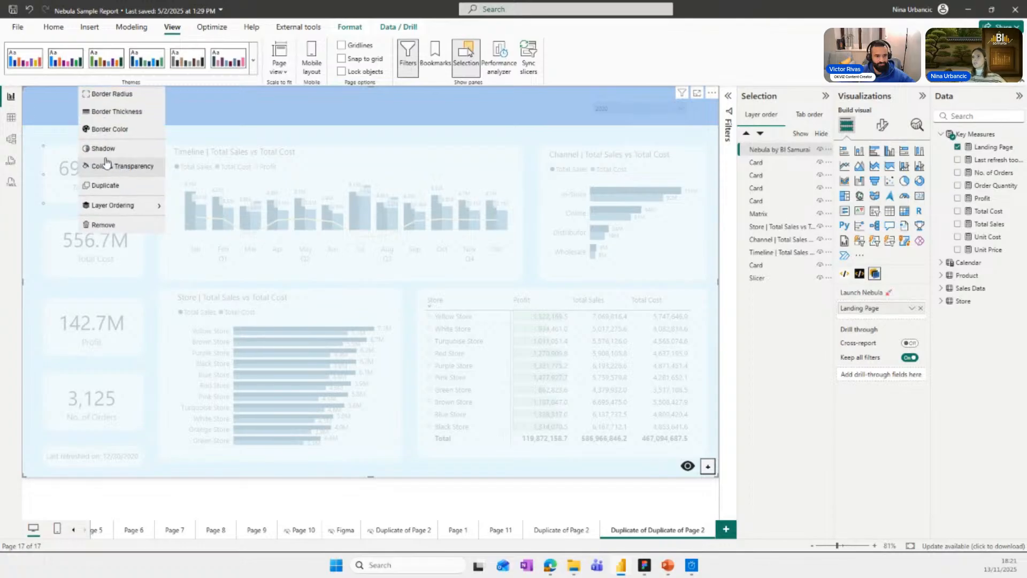
# Set the Total Sales rectangle's drop shadow to X 4, Y 4 and blur 4.
pyautogui.click(98, 165)
pyautogui.doubleClick(345, 255)
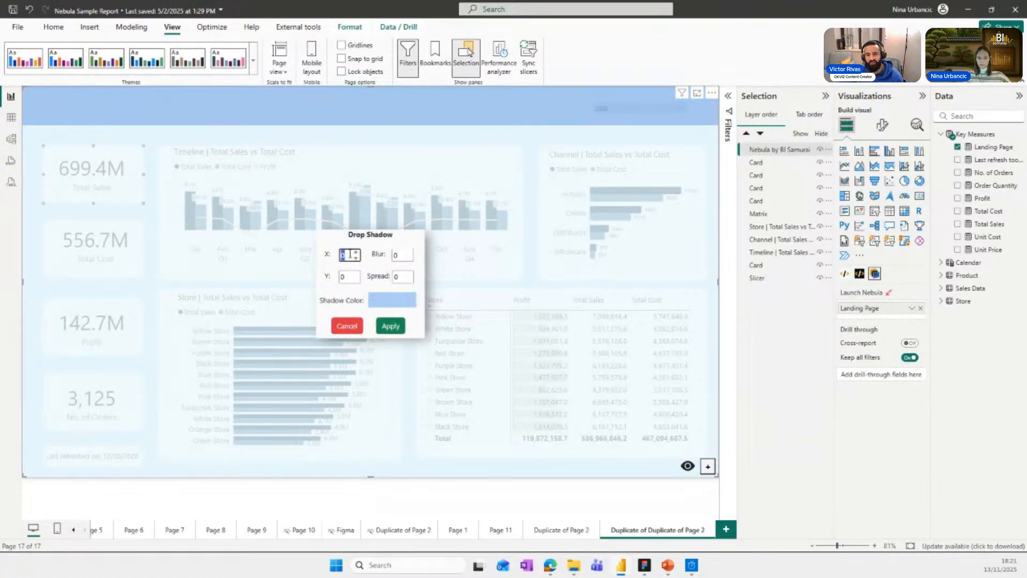
pyautogui.doubleClick(345, 276)
pyautogui.write('4')
pyautogui.doubleClick(401, 255)
pyautogui.write('4')
pyautogui.doubleClick(403, 276)
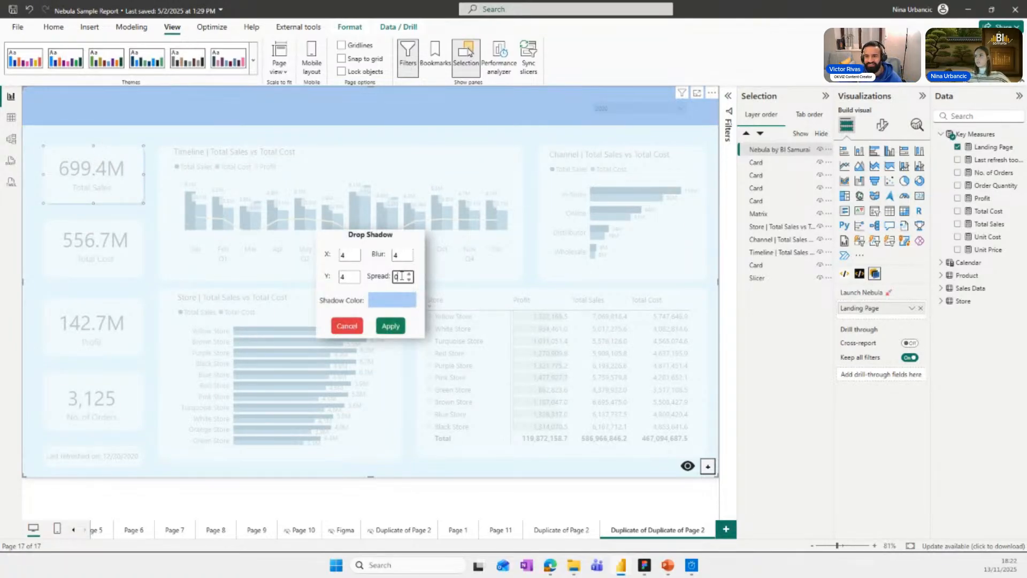
pyautogui.click(389, 322)
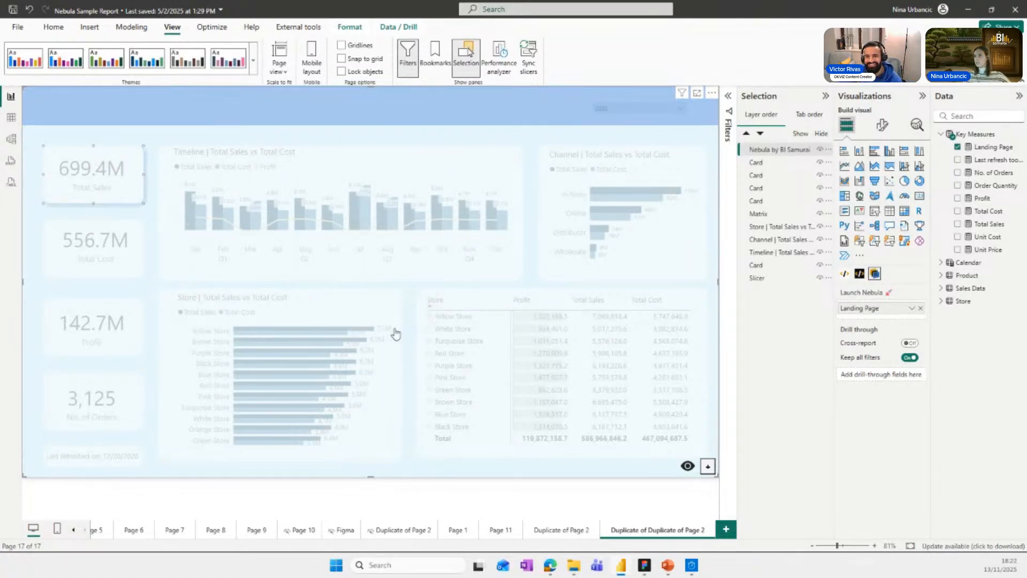
# Give the Total Cost card's rectangle a drop shadow with X, Y, blur and spread all at 4.
pyautogui.click(83, 251)
pyautogui.rightClick(83, 250)
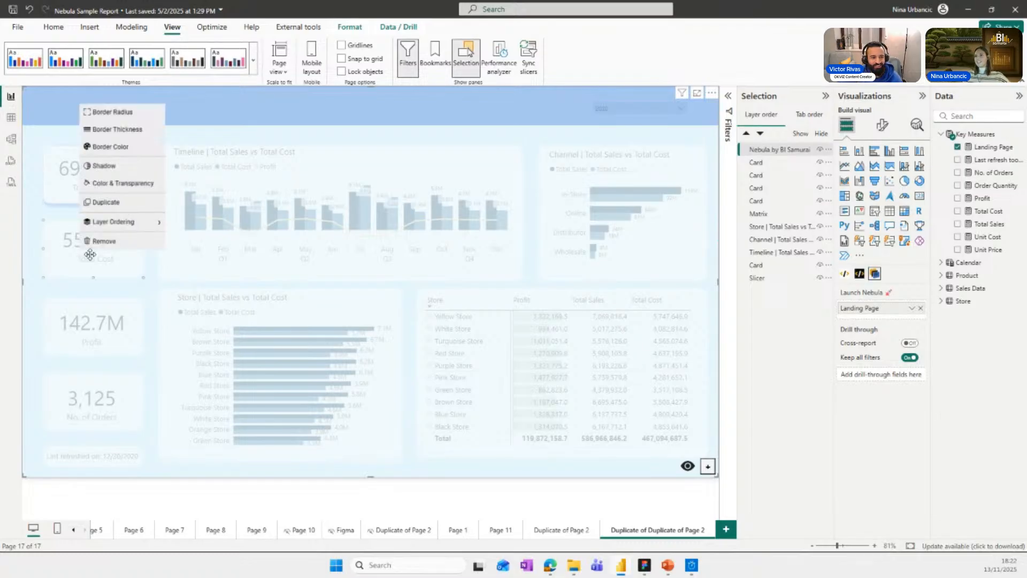
pyautogui.click(116, 169)
pyautogui.doubleClick(345, 255)
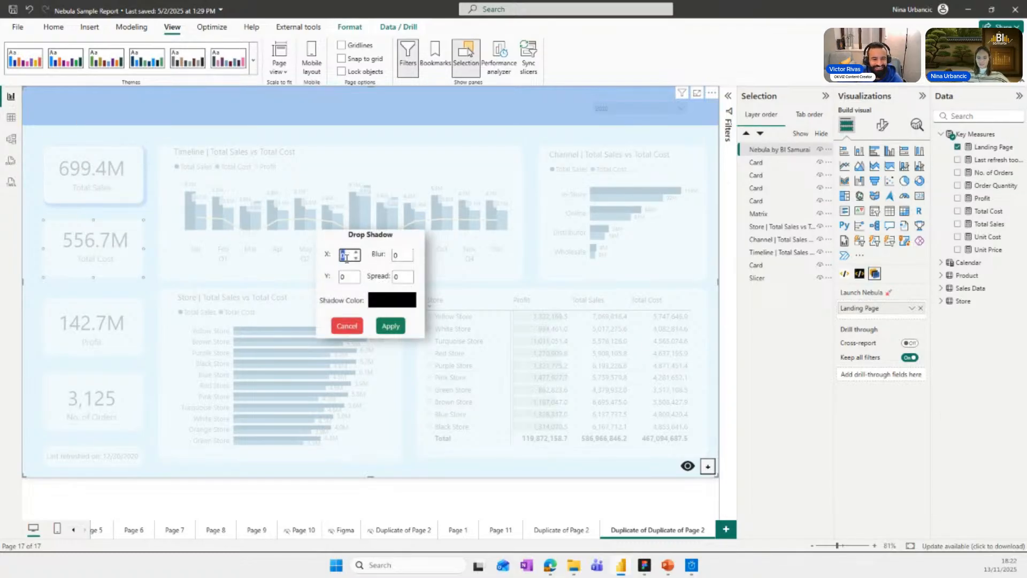
pyautogui.write('4')
pyautogui.click(348, 278)
pyautogui.doubleClick(397, 257)
pyautogui.write('4')
pyautogui.doubleClick(397, 277)
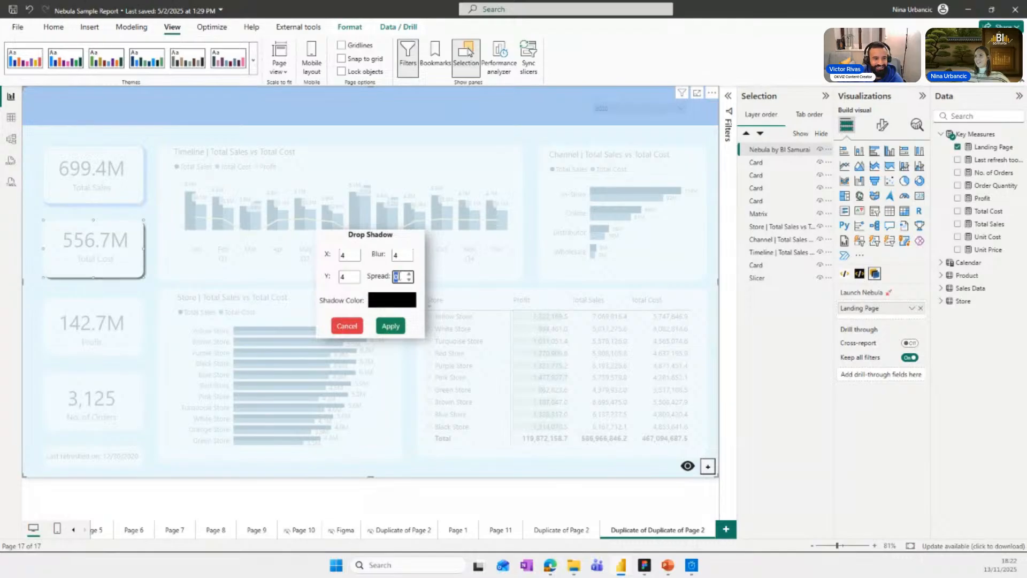
pyautogui.write('4')
# Color the Total Cost rectangle's drop shadow with the copied hex value #ADCDF6 and apply it.
pyautogui.click(391, 305)
pyautogui.doubleClick(603, 274)
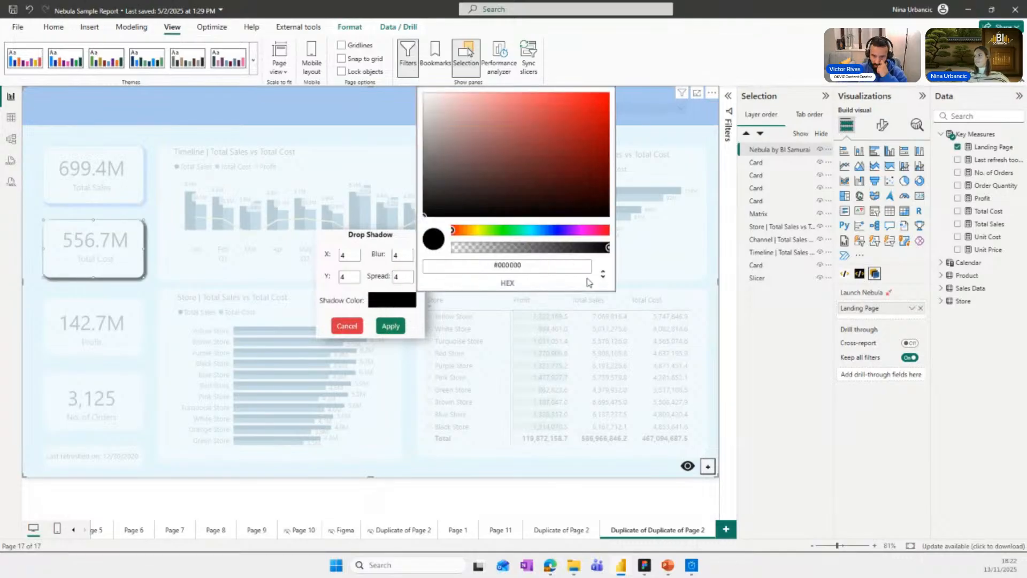
pyautogui.doubleClick(524, 266)
pyautogui.hotkey('ctrl', 'v')
pyautogui.click(390, 325)
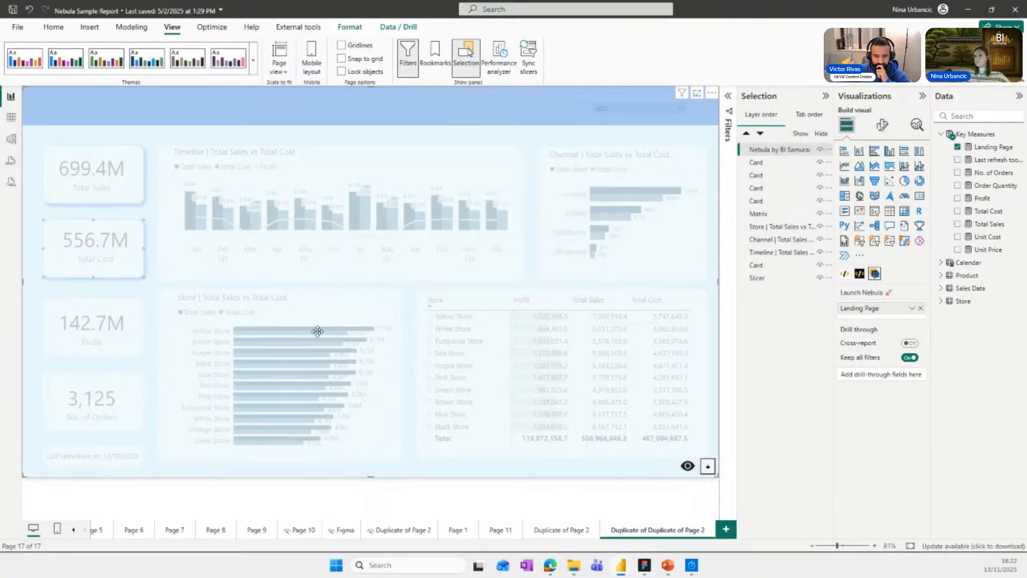
# Add a drop shadow to the Profit card's rectangle with X, Y, blur and spread of 4.
pyautogui.click(133, 345)
pyautogui.rightClick(132, 345)
pyautogui.click(127, 245)
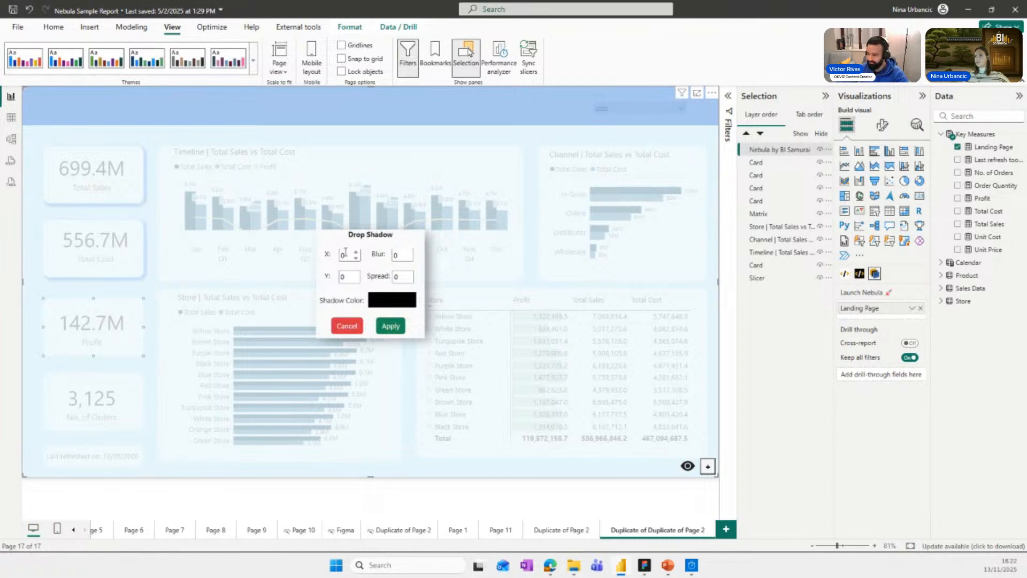
pyautogui.doubleClick(345, 279)
pyautogui.write('4')
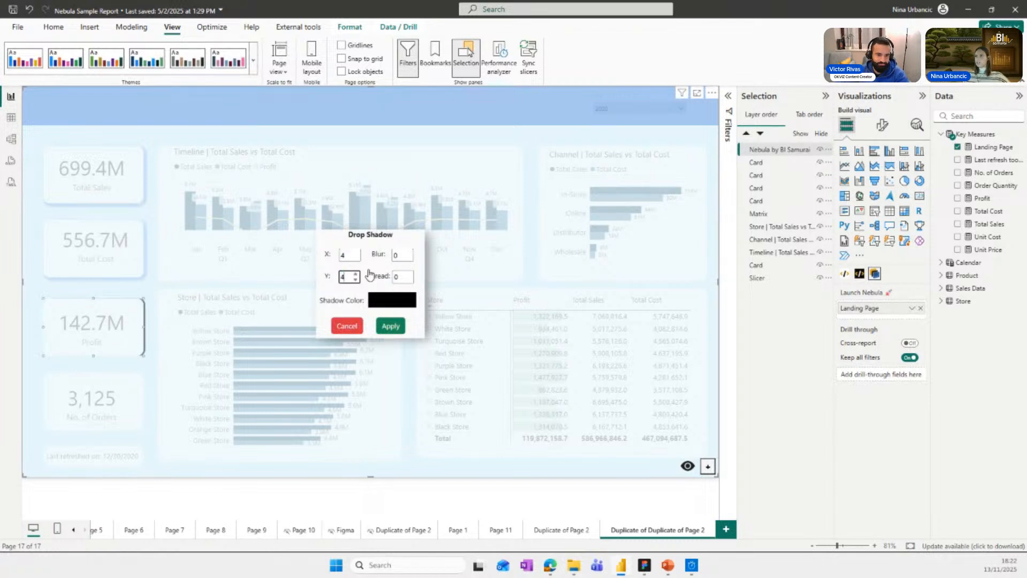
pyautogui.doubleClick(408, 260)
pyautogui.doubleClick(400, 255)
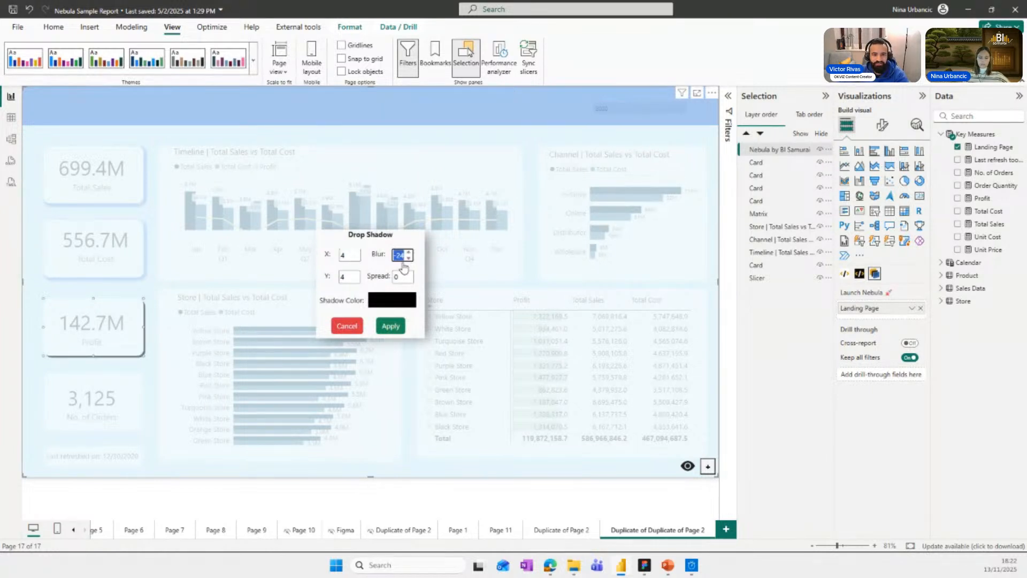
pyautogui.write('4')
pyautogui.click(404, 278)
pyautogui.write('4')
# Set the Profit rectangle's shadow color to #ADCDF6 and apply the shadow.
pyautogui.click(408, 299)
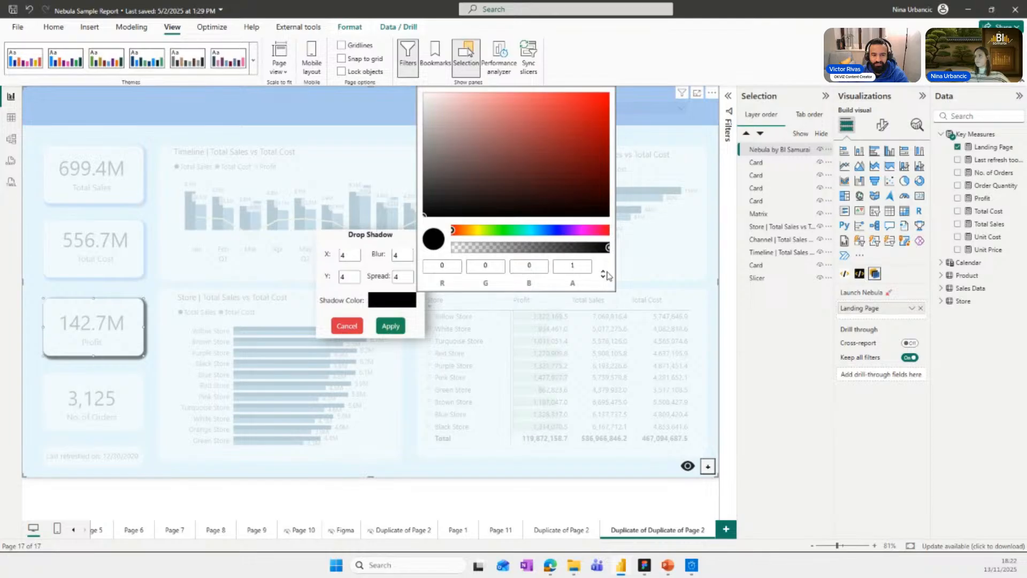
pyautogui.click(603, 274)
pyautogui.doubleClick(538, 266)
pyautogui.hotkey('ctrl', 'v')
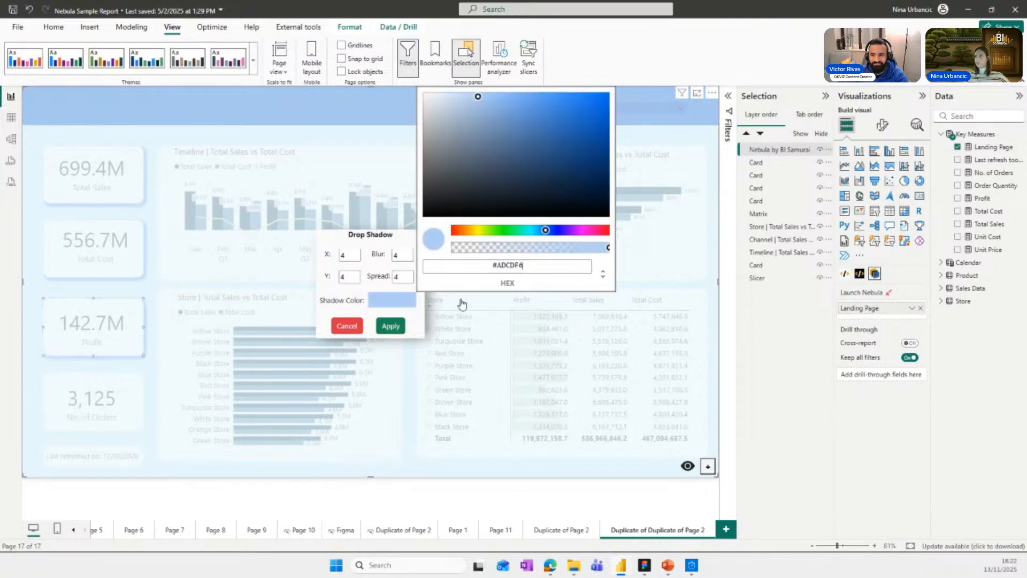
pyautogui.click(390, 326)
# Set the No. of Orders rectangle's drop shadow X, Y, blur and spread to 4 each.
pyautogui.click(105, 413)
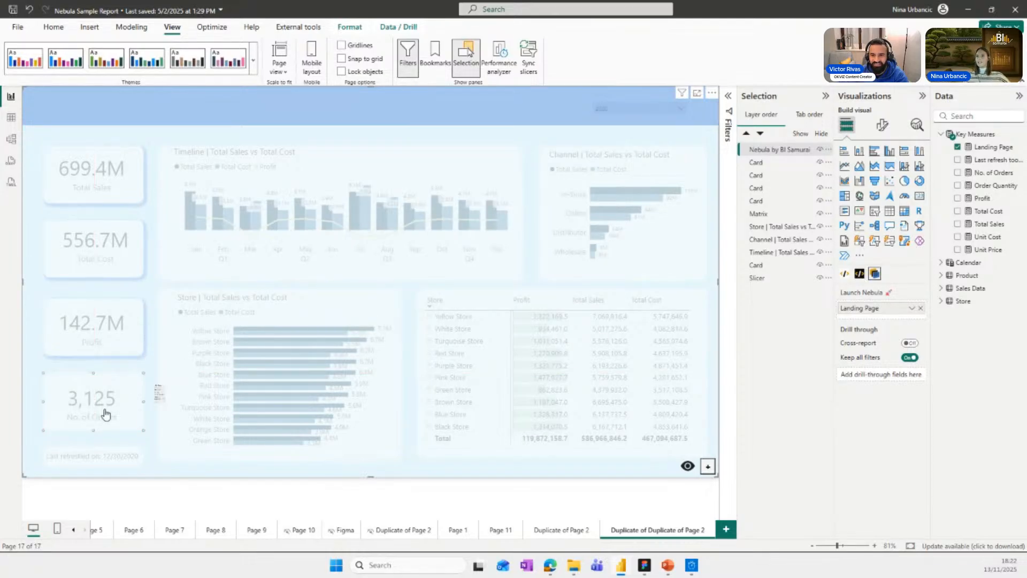
pyautogui.rightClick(105, 413)
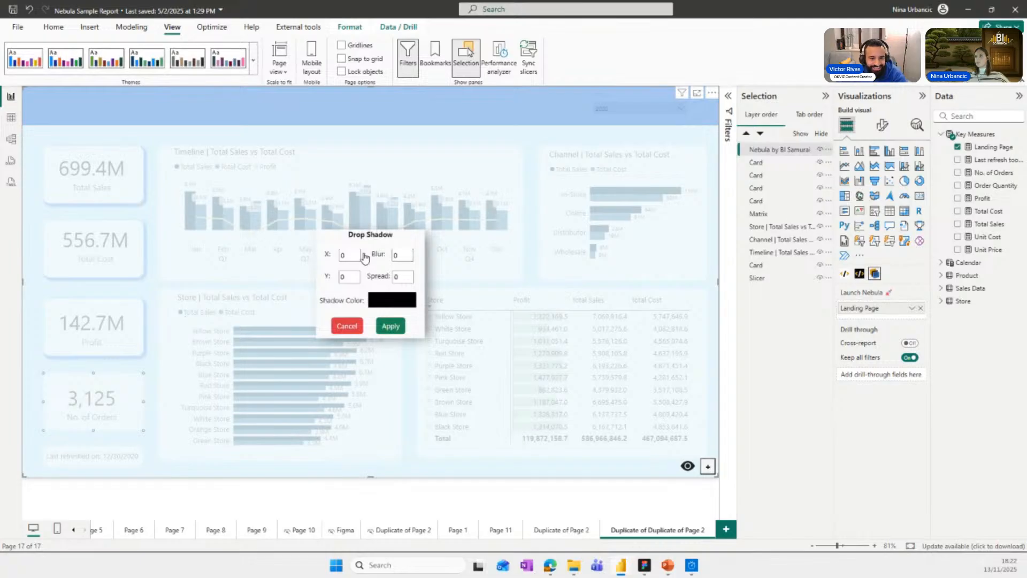
pyautogui.write('4')
pyautogui.click(342, 276)
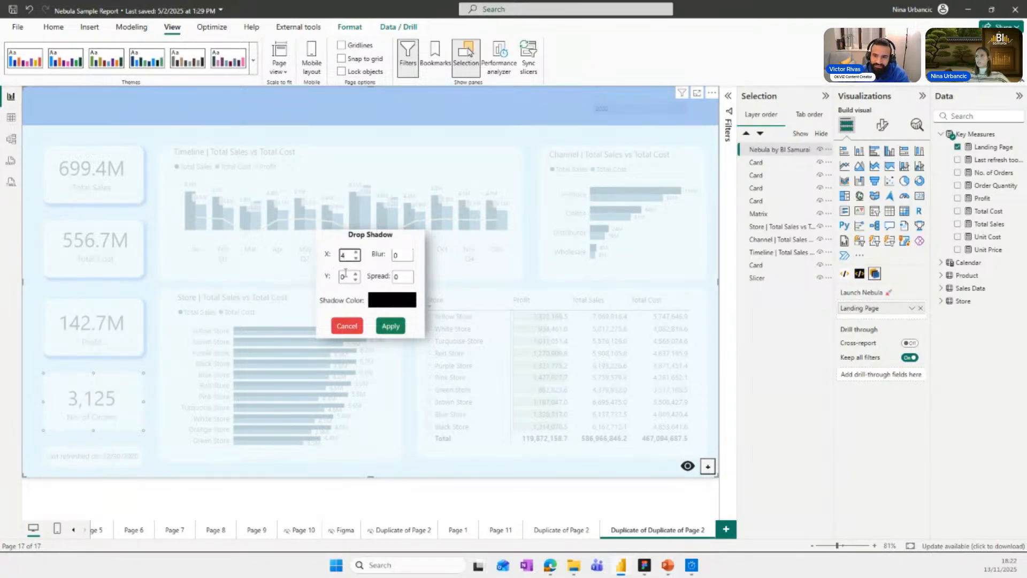
pyautogui.write('4')
pyautogui.click(397, 255)
pyautogui.write('4')
pyautogui.click(400, 277)
pyautogui.write('4')
# Change the No. of Orders rectangle's shadow color to #ADCDF6 and apply it.
pyautogui.click(373, 304)
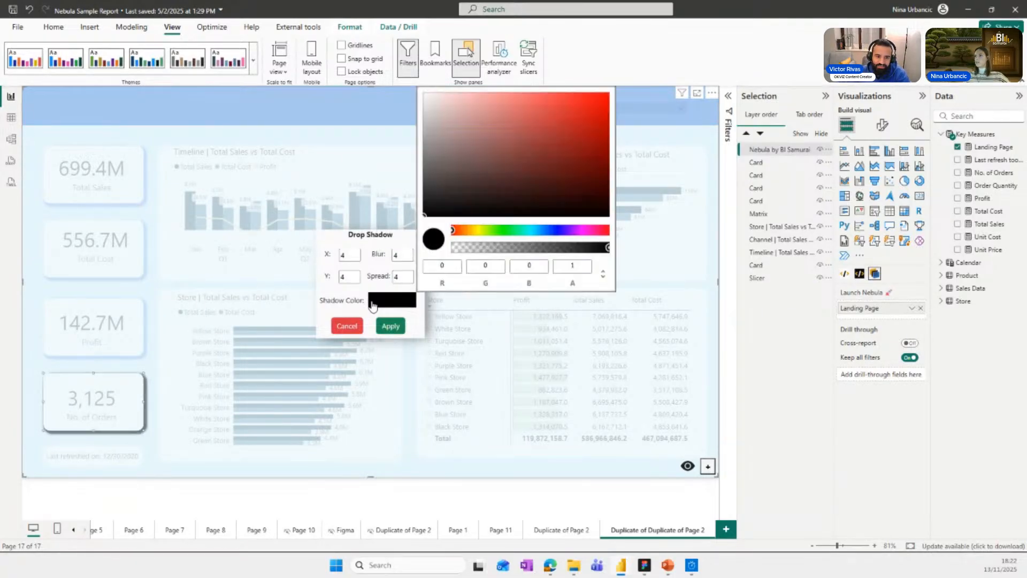
pyautogui.click(603, 277)
pyautogui.moveTo(521, 265); pyautogui.dragTo(497, 264)
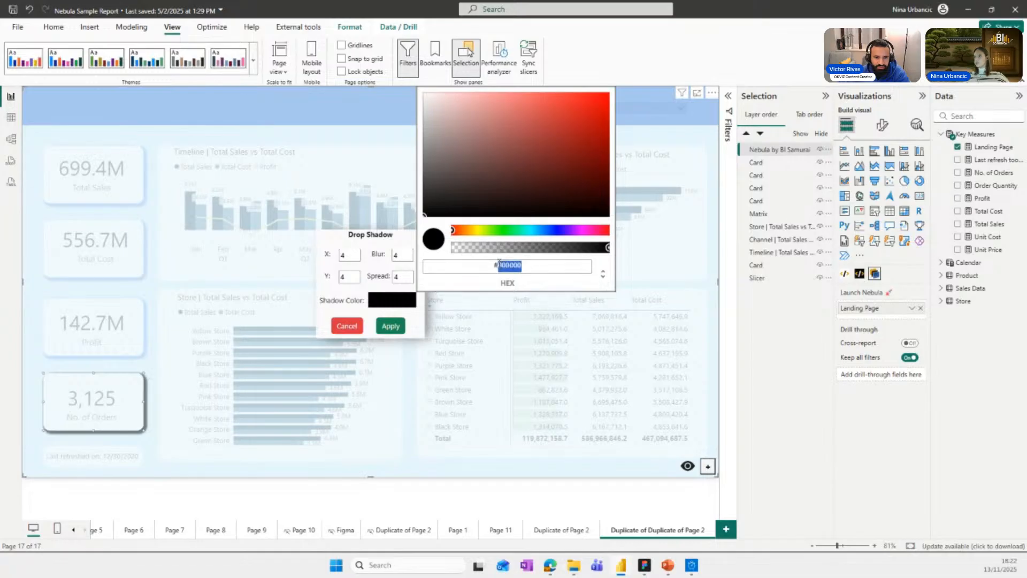
pyautogui.hotkey('ctrl', 'v')
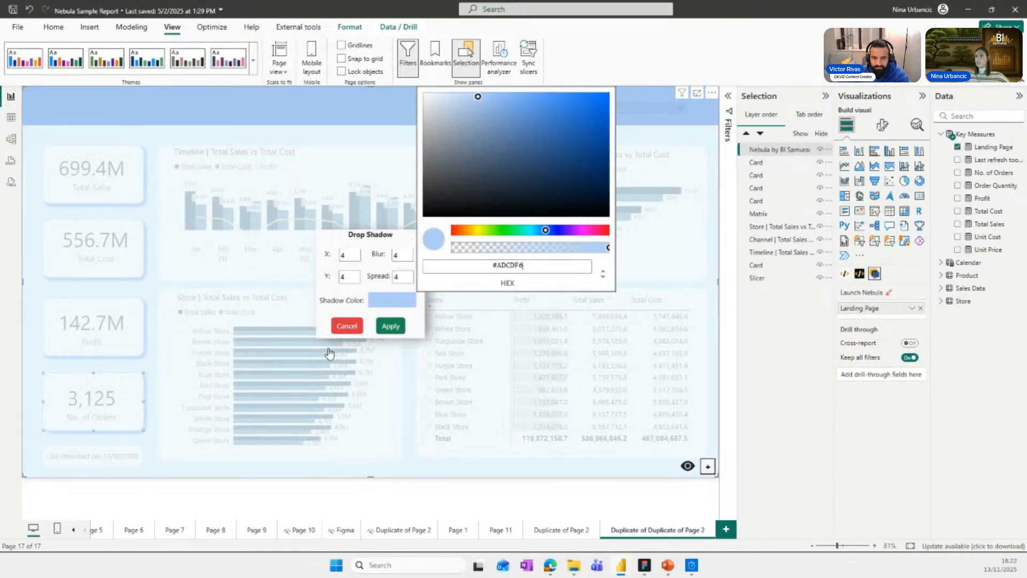
pyautogui.click(395, 328)
# Give the rectangle behind the last refreshed text a drop shadow with X, Y, blur and spread of 4.
pyautogui.rightClick(108, 456)
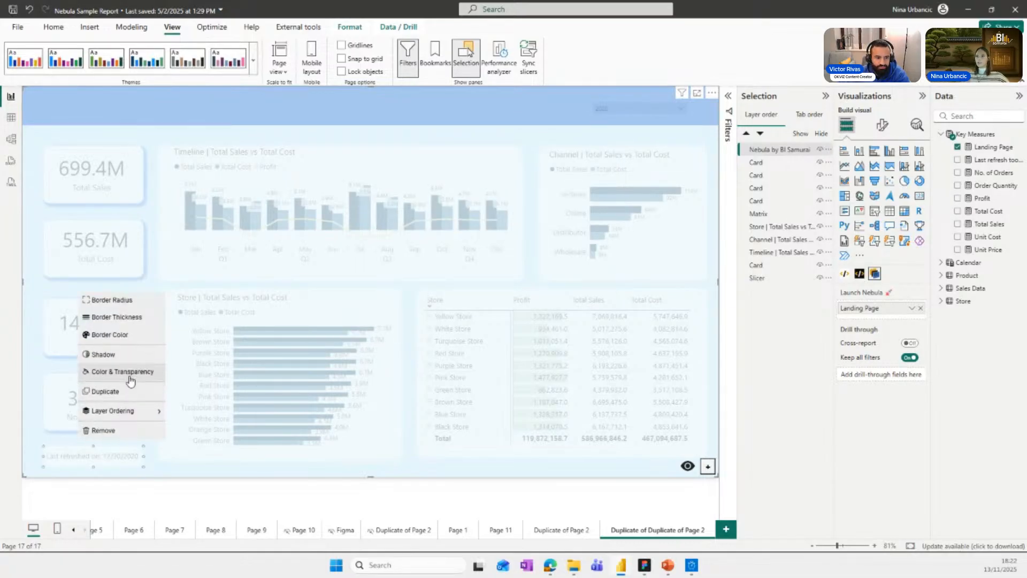
pyautogui.click(114, 362)
pyautogui.doubleClick(350, 256)
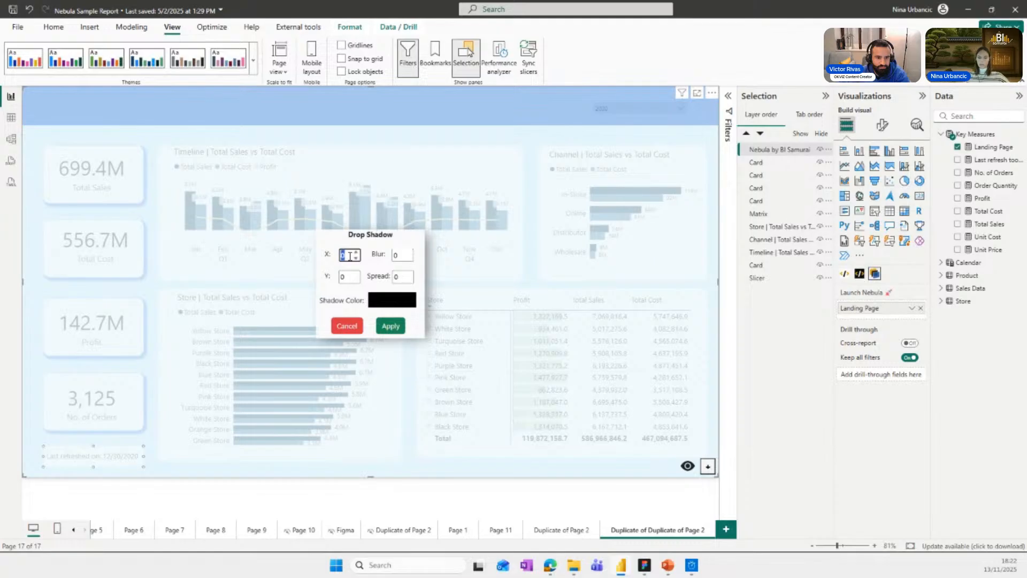
pyautogui.write('4')
pyautogui.click(343, 277)
pyautogui.doubleClick(402, 255)
pyautogui.write('4')
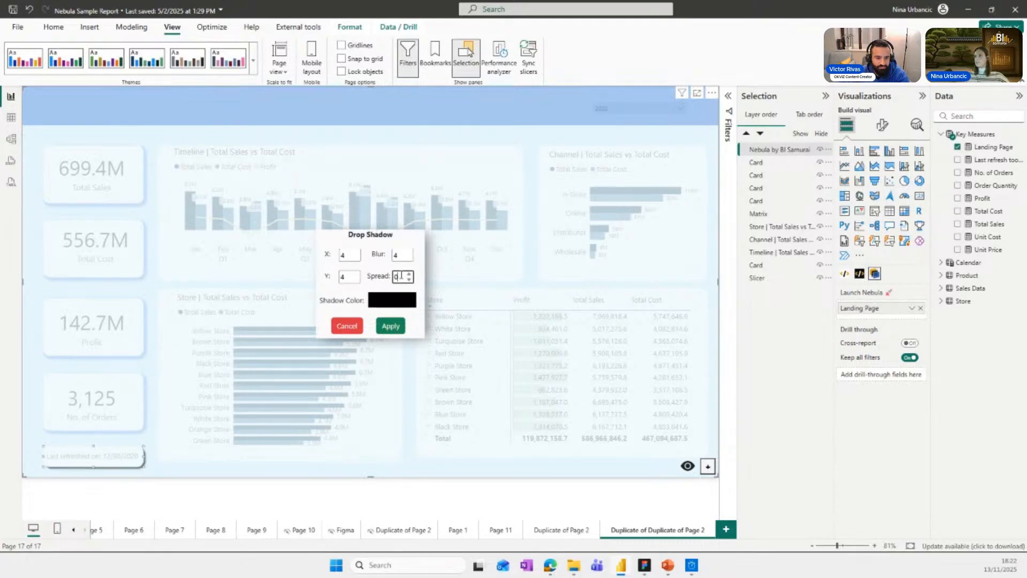
pyautogui.doubleClick(402, 276)
pyautogui.write('4')
# Paste the copied blue hex value as the last refreshed rectangle's shadow color and apply it.
pyautogui.click(392, 299)
pyautogui.click(603, 274)
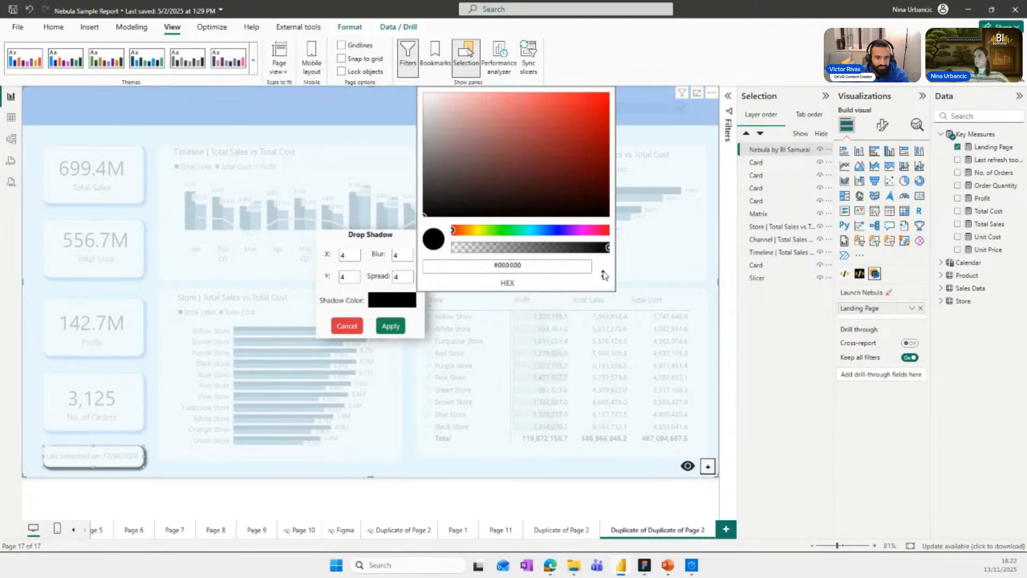
pyautogui.doubleClick(520, 266)
pyautogui.write('ADCDF6')
pyautogui.click(390, 327)
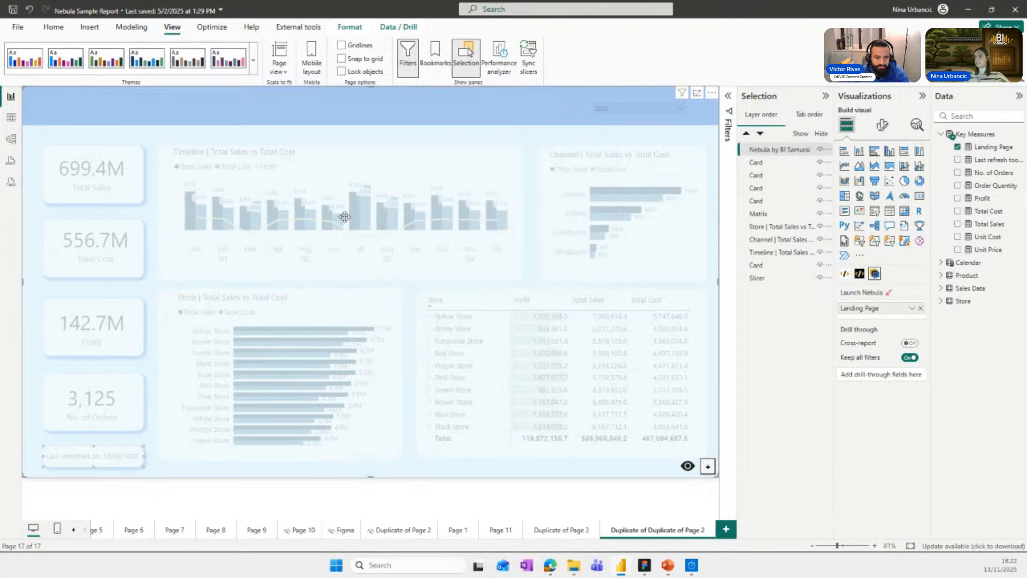
# Add a drop shadow to the Timeline chart's rectangle with X, Y, blur and spread set to 4.
pyautogui.rightClick(327, 175)
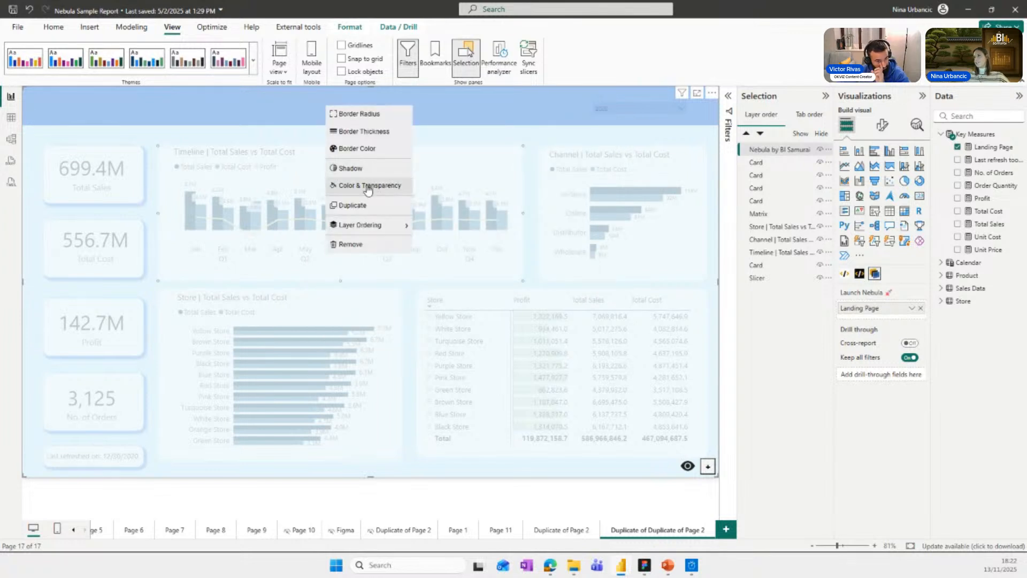
pyautogui.click(362, 170)
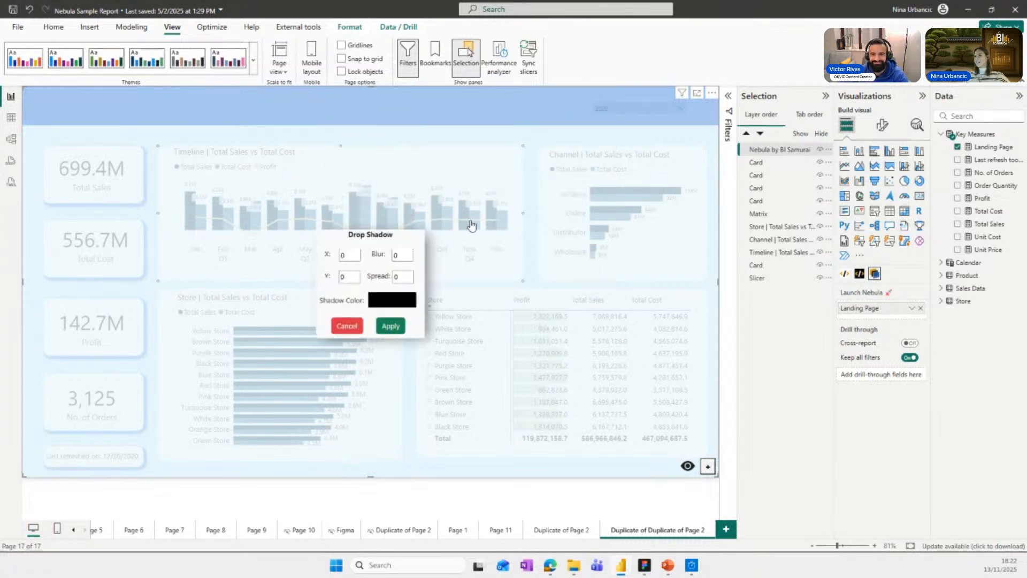
pyautogui.doubleClick(343, 255)
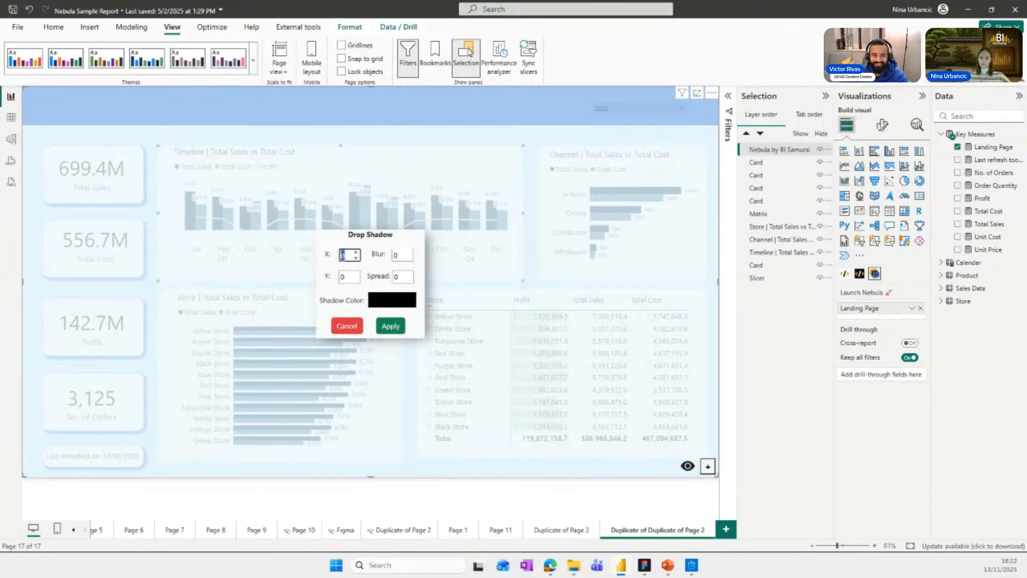
pyautogui.write('4')
pyautogui.press('Tab')
pyautogui.write('4')
pyautogui.press('Tab')
pyautogui.write('4')
pyautogui.press('Tab')
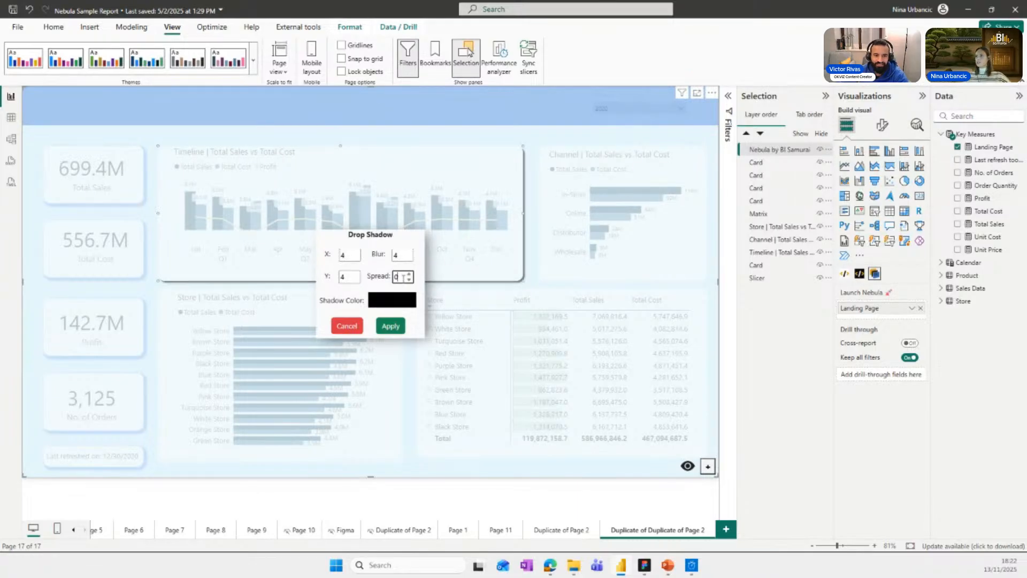
pyautogui.write('4')
# Set the Timeline rectangle's shadow color to hex #ADCDF6 and apply the drop shadow.
pyautogui.click(396, 304)
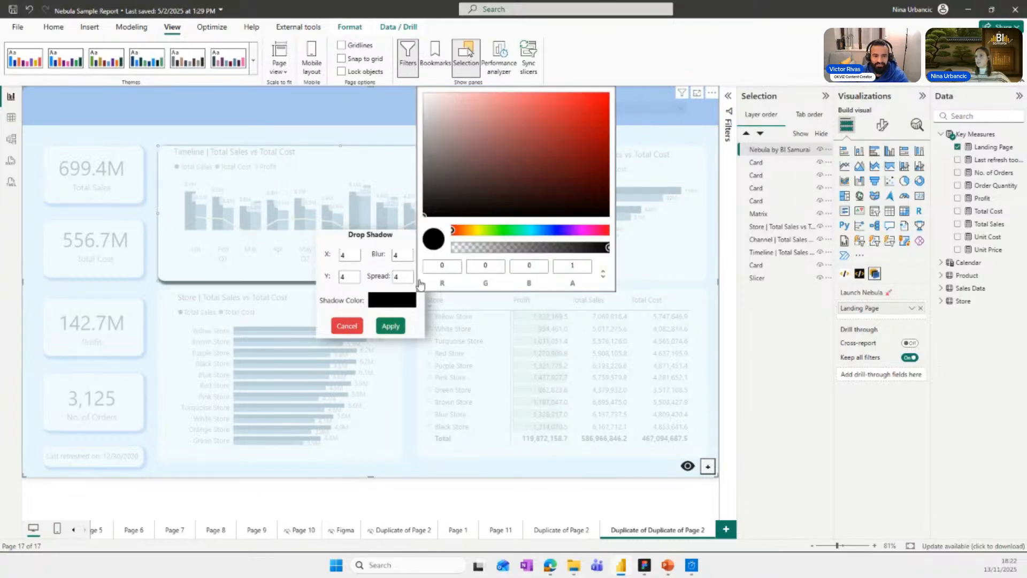
pyautogui.click(603, 274)
pyautogui.click(549, 268)
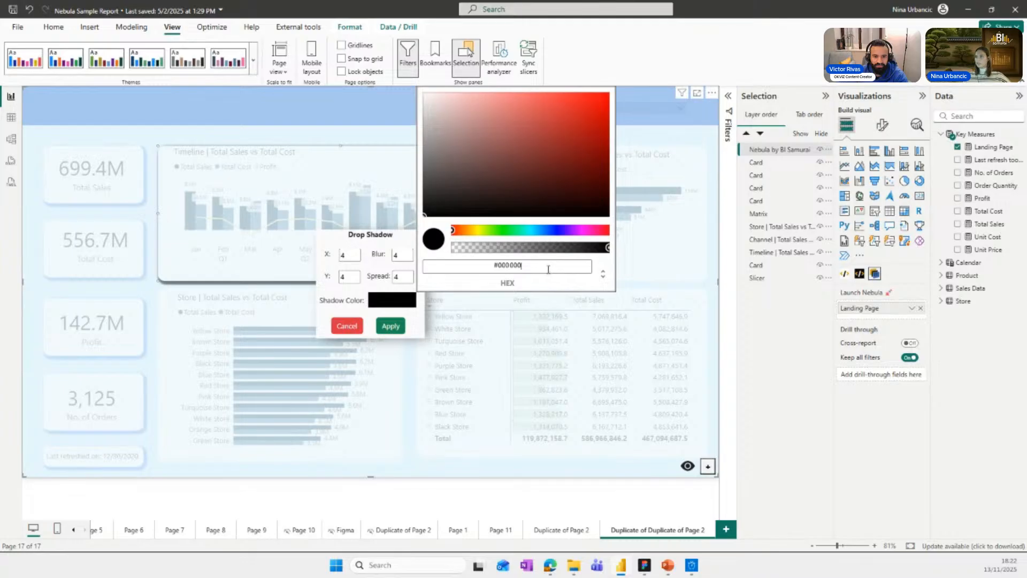
pyautogui.doubleClick(516, 267)
pyautogui.write('ADCDF6')
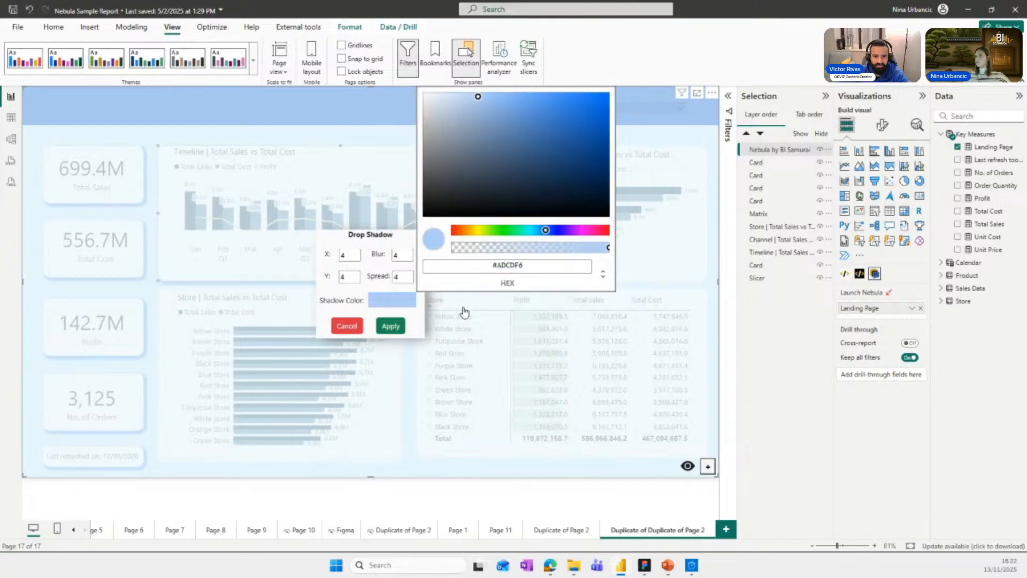
pyautogui.click(390, 326)
# Add a drop shadow to the Channel chart's rectangle with X, Y, blur and spread of 4.
pyautogui.rightClick(607, 223)
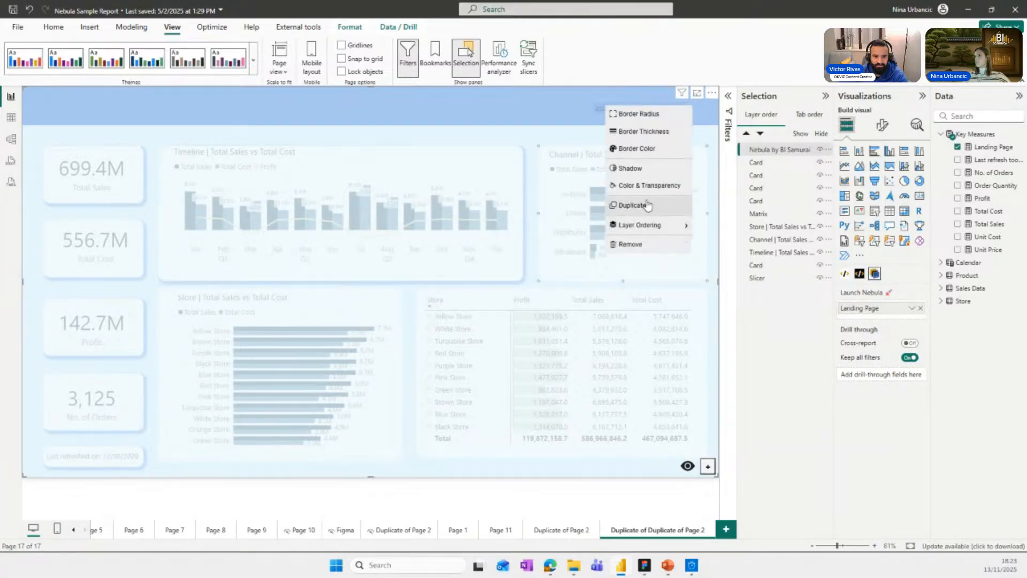
pyautogui.click(630, 169)
pyautogui.click(357, 253)
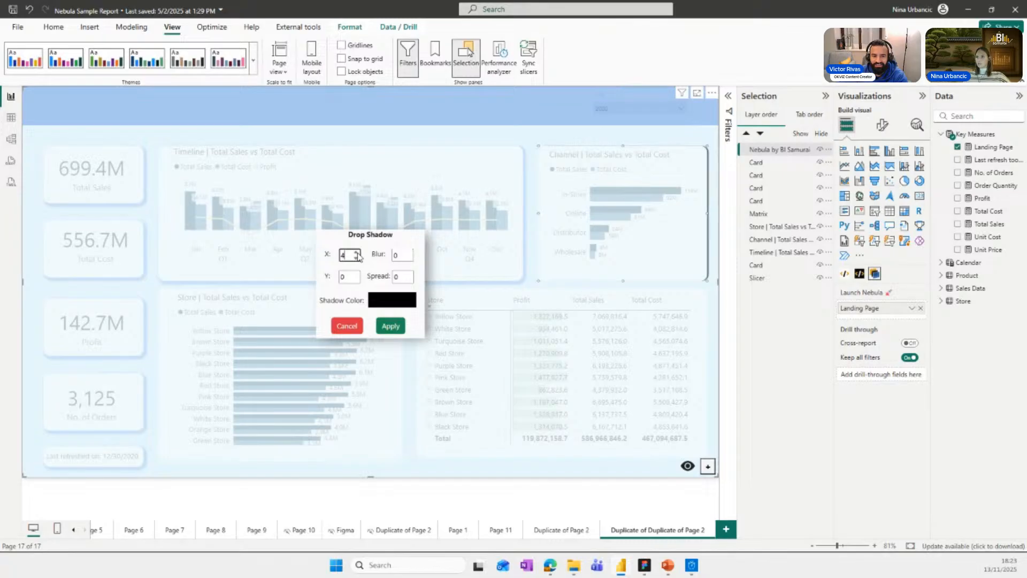
pyautogui.click(355, 272)
pyautogui.click(355, 272)
pyautogui.click(355, 273)
pyautogui.click(356, 272)
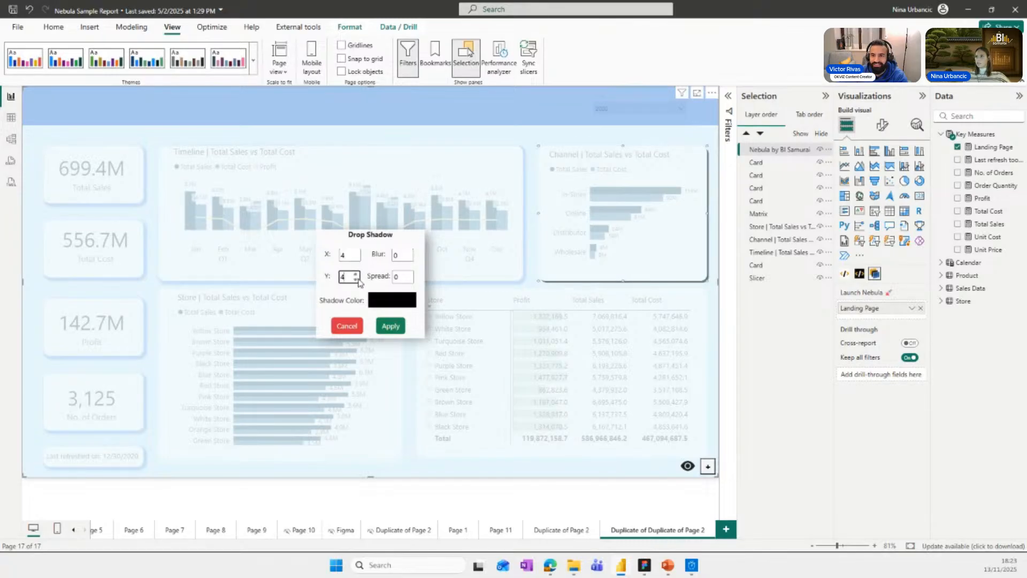
pyautogui.click(408, 253)
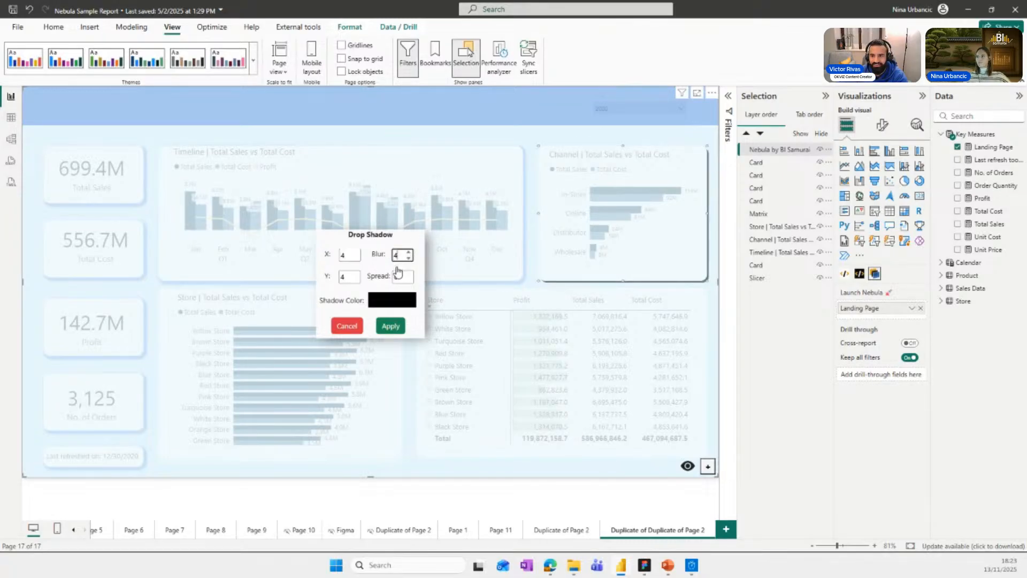
pyautogui.click(399, 274)
# Paste the copied light blue hex value as the Channel rectangle's shadow color and apply it.
pyautogui.click(390, 303)
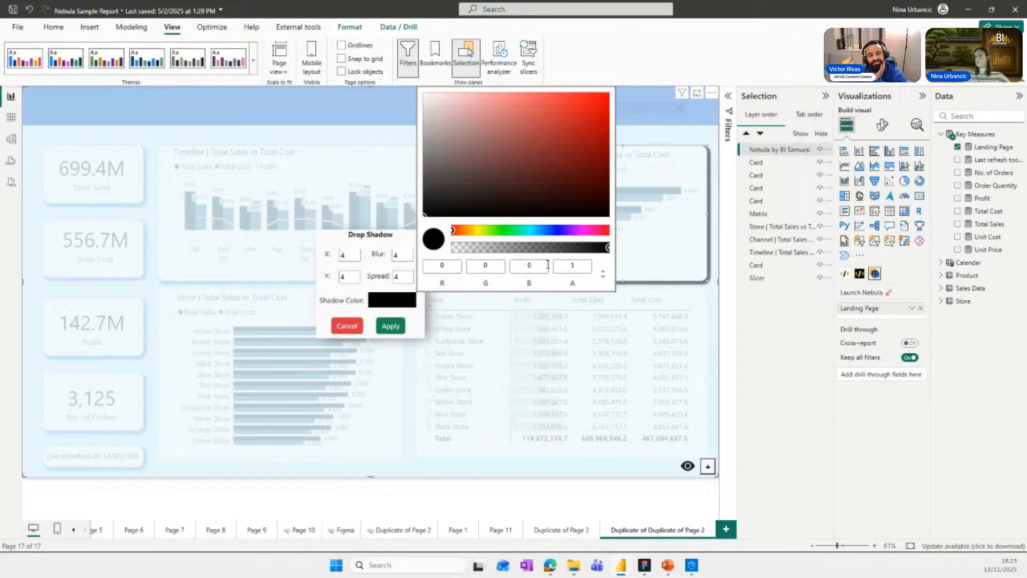
pyautogui.click(603, 274)
pyautogui.doubleClick(508, 265)
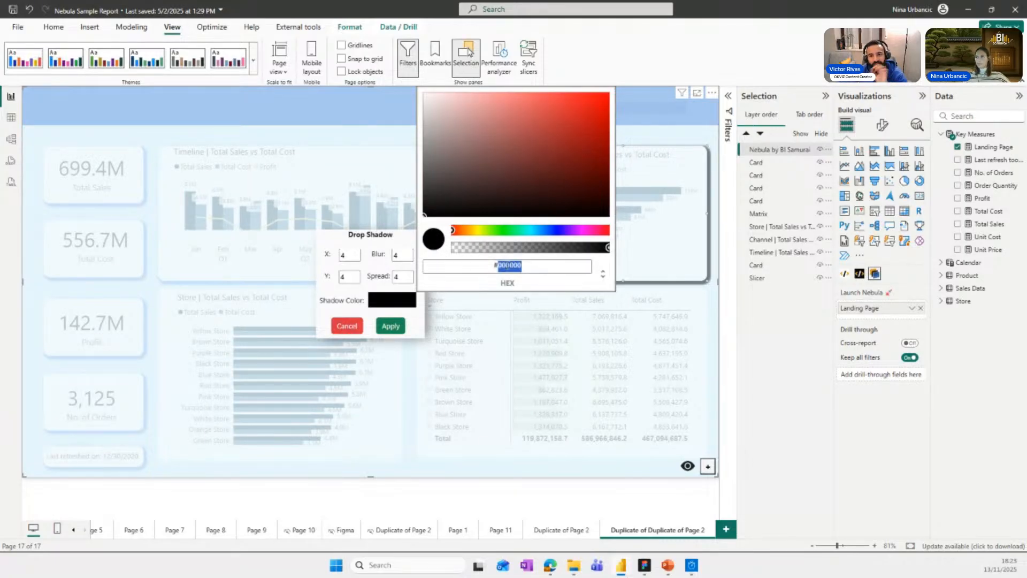
pyautogui.hotkey('ctrl', 'v')
pyautogui.click(389, 331)
# Give the rectangle behind the Store bar chart a drop shadow with X, Y, blur and spread set to 4.
pyautogui.rightClick(372, 331)
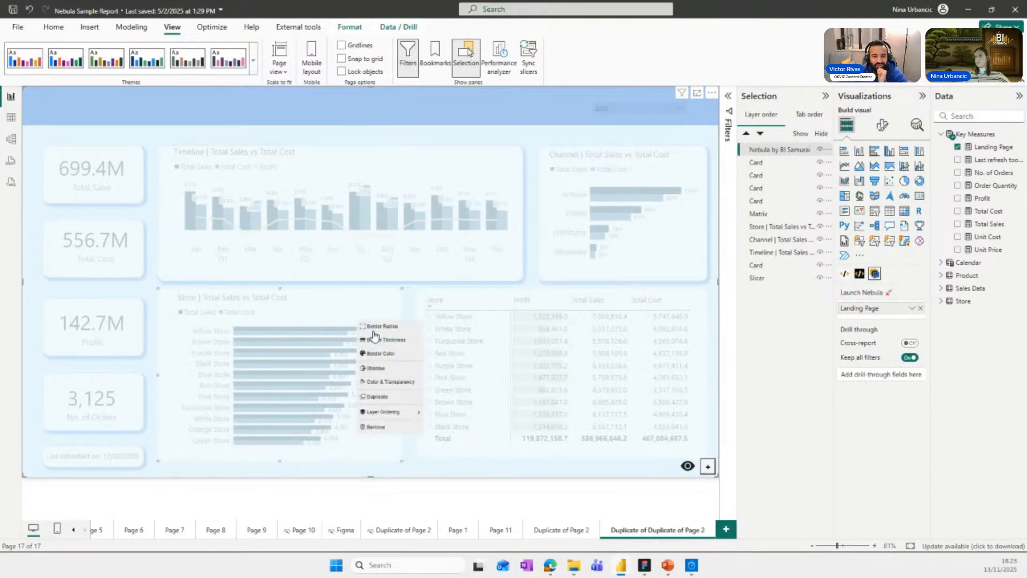
pyautogui.click(370, 368)
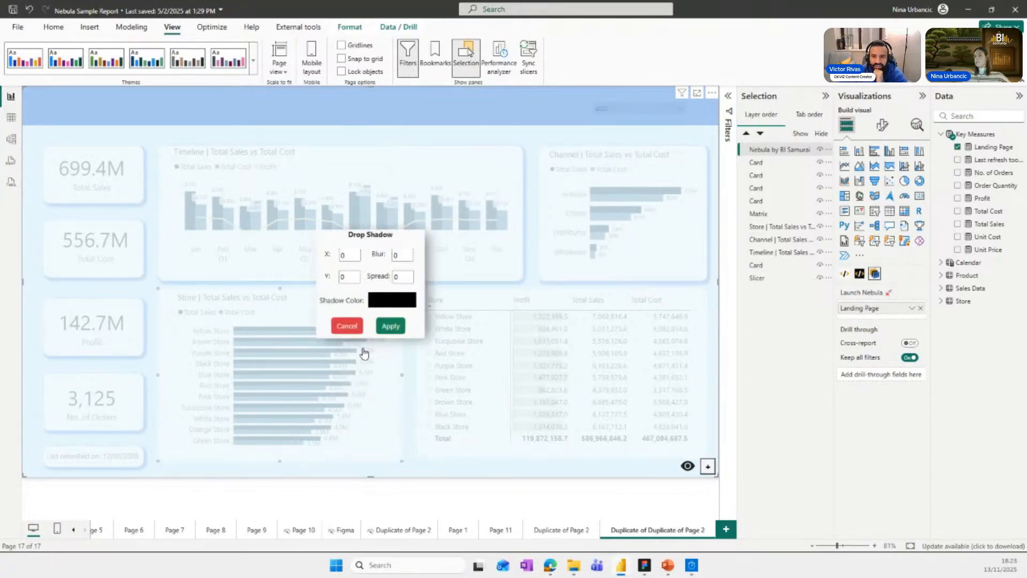
pyautogui.doubleClick(351, 255)
pyautogui.write('4')
pyautogui.doubleClick(344, 278)
pyautogui.write('4')
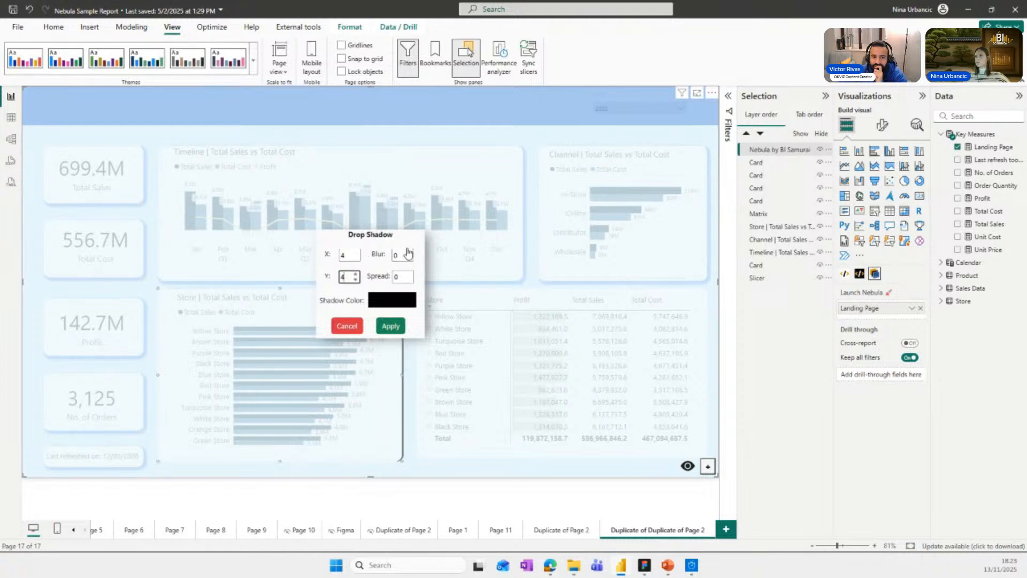
pyautogui.doubleClick(408, 254)
pyautogui.write('4')
pyautogui.doubleClick(404, 276)
pyautogui.write('4')
# Replace the Store rectangle's black shadow color with the copied light blue hex value and apply it.
pyautogui.click(392, 300)
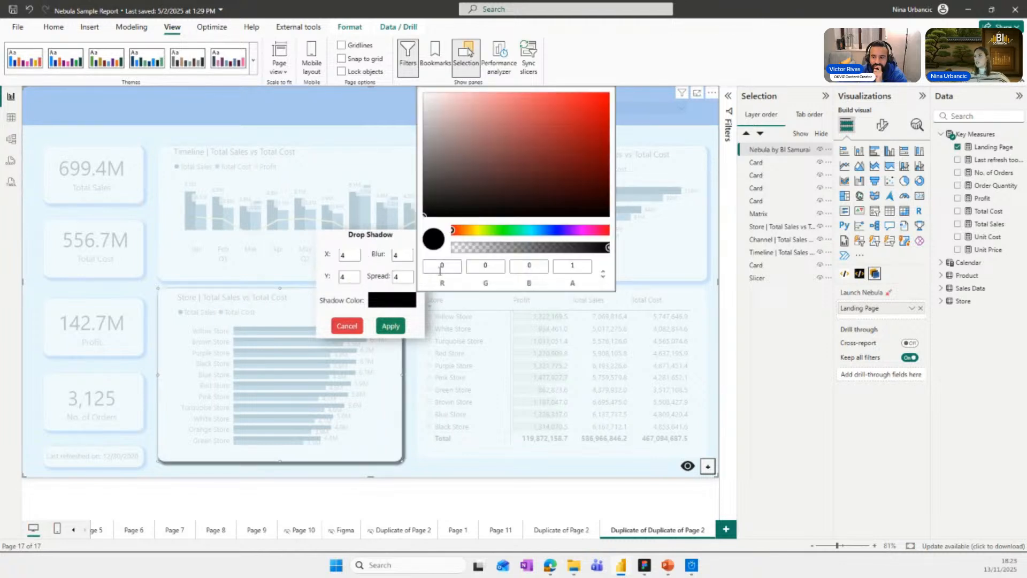
pyautogui.click(603, 275)
pyautogui.doubleClick(497, 265)
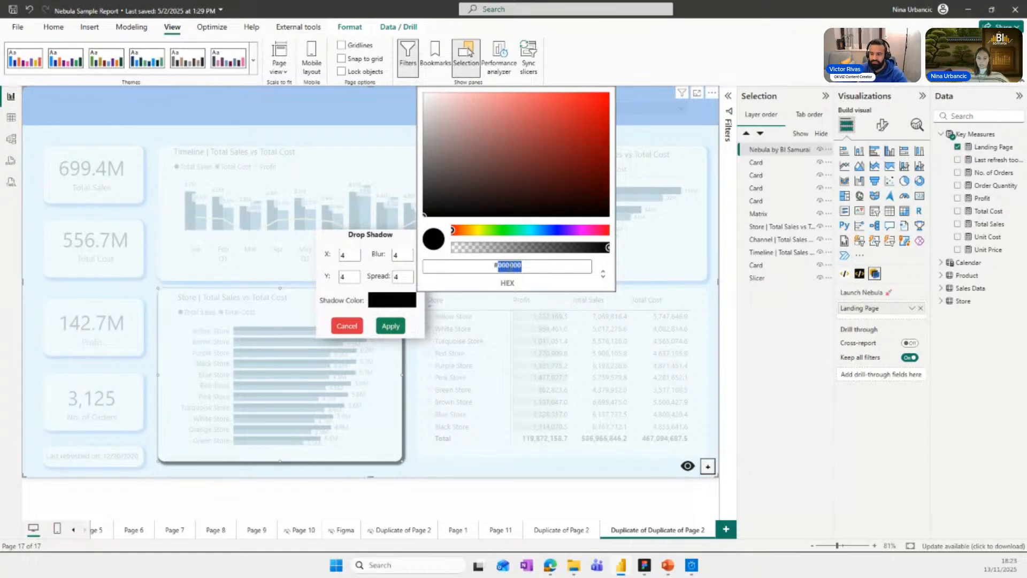
pyautogui.hotkey('ctrl', 'v')
pyautogui.click(391, 326)
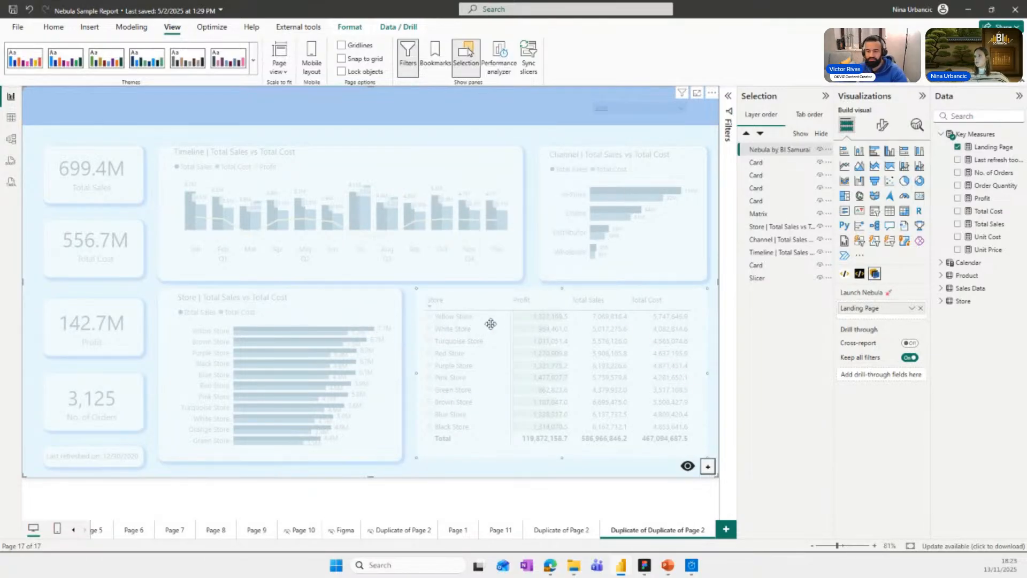
# Add a drop shadow to the matrix table's rectangle using 4 for X, Y, blur and spread.
pyautogui.rightClick(515, 292)
pyautogui.click(530, 347)
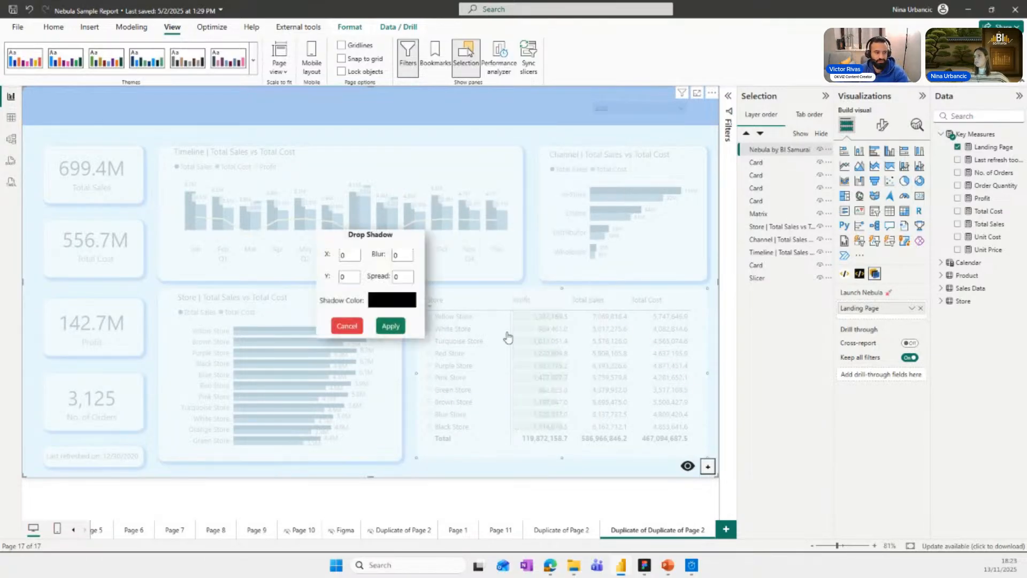
pyautogui.click(354, 257)
pyautogui.click(354, 258)
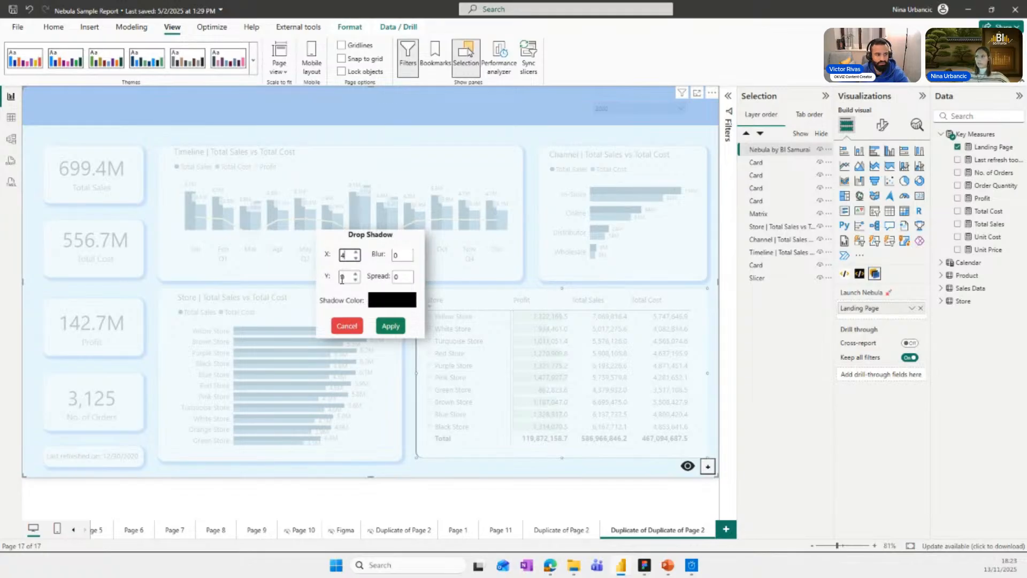
pyautogui.click(342, 277)
pyautogui.write('4')
pyautogui.click(406, 256)
pyautogui.click(400, 277)
pyautogui.write('4')
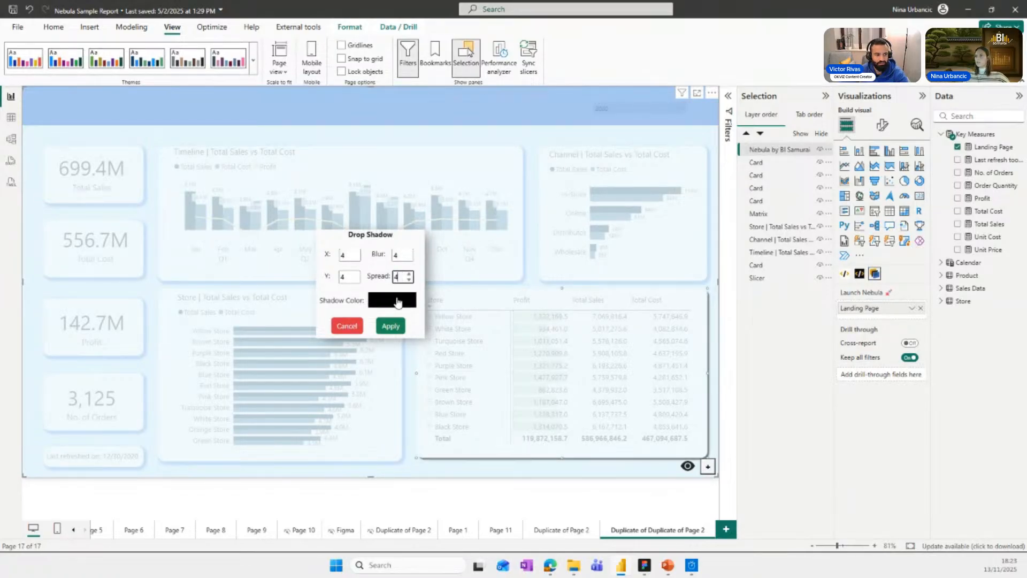
# Paste the copied light blue hex value as the matrix rectangle's shadow color and apply it.
pyautogui.click(392, 300)
pyautogui.click(604, 275)
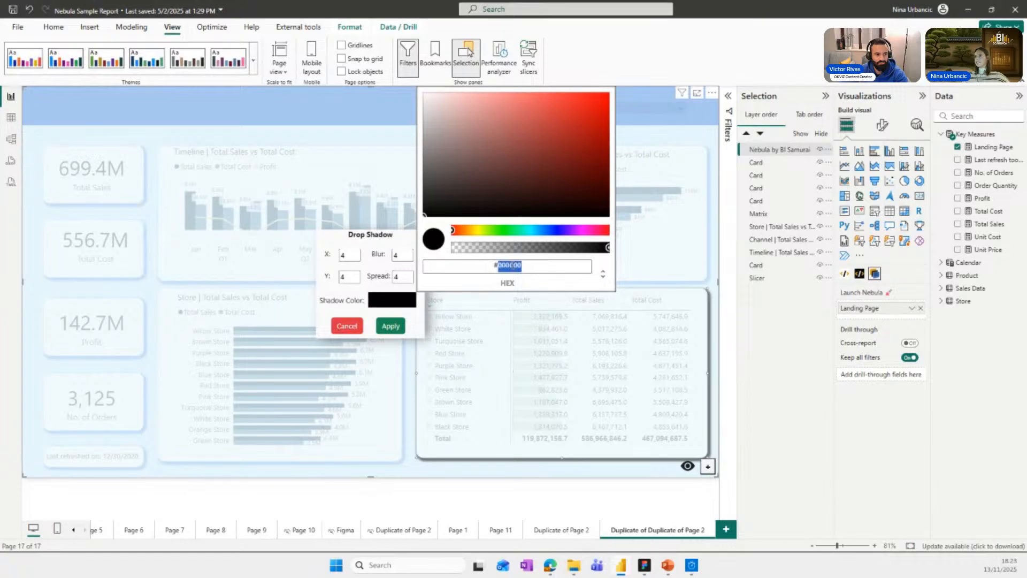
pyautogui.hotkey('ctrl', 'v')
pyautogui.click(390, 325)
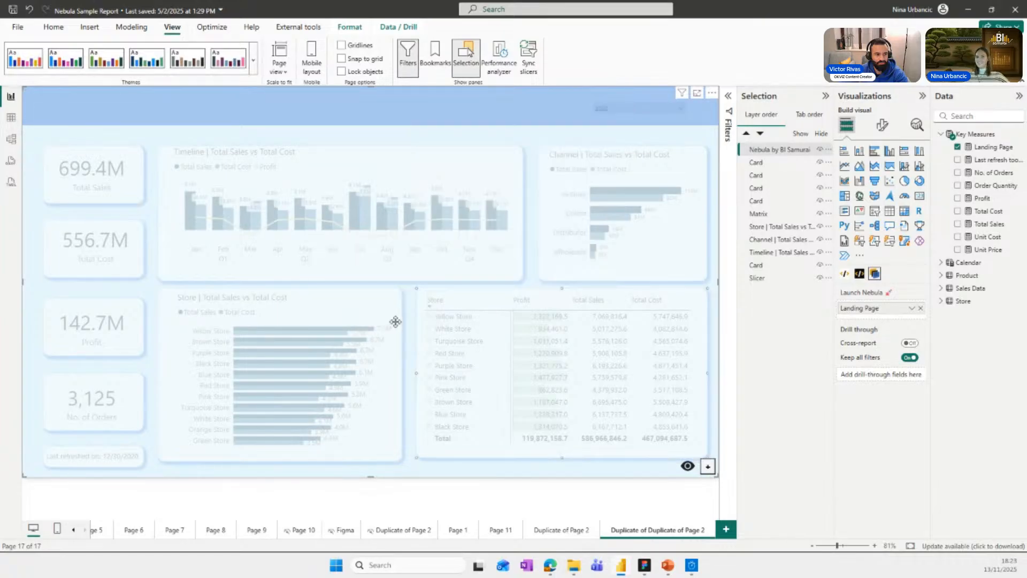
# Turn off the Nebula visual's see-through view and send it to the back of the layer order, below the slicer.
pyautogui.click(689, 466)
pyautogui.moveTo(781, 152); pyautogui.dragTo(776, 288)
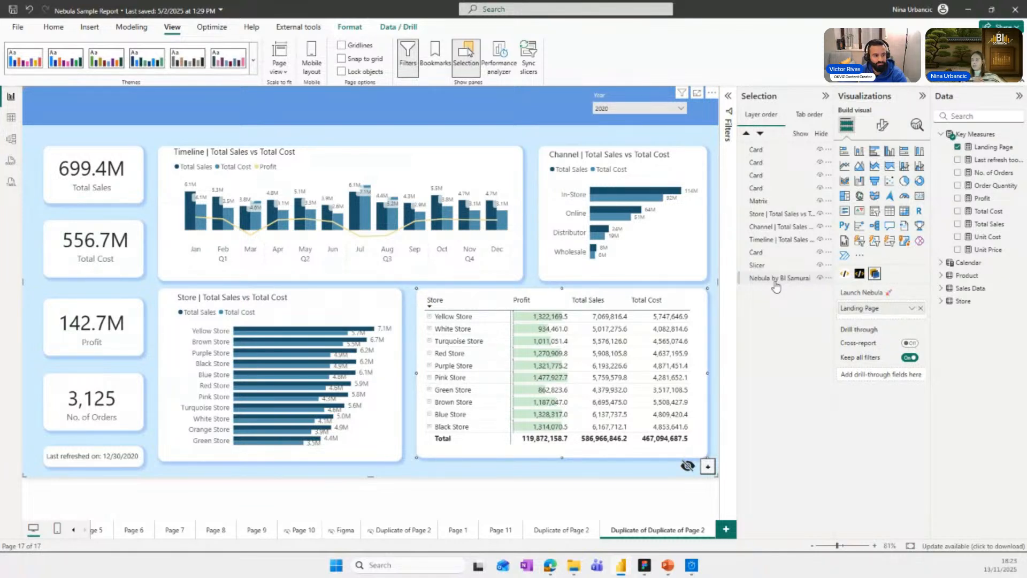
pyautogui.click(774, 279)
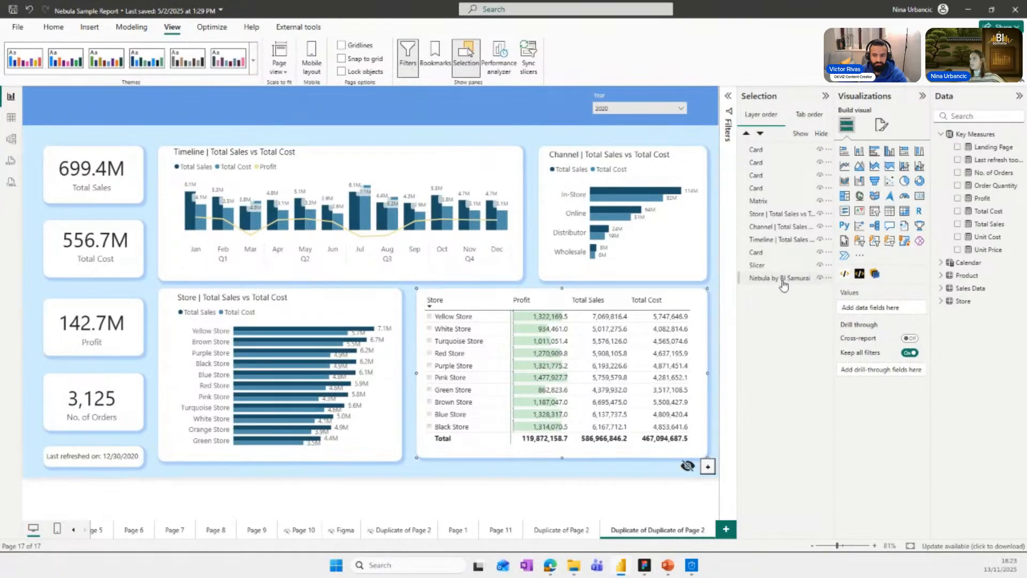
# Bring the Nebula visual back to the front of the layer order and turn its see-through view on.
pyautogui.moveTo(783, 285); pyautogui.dragTo(780, 160)
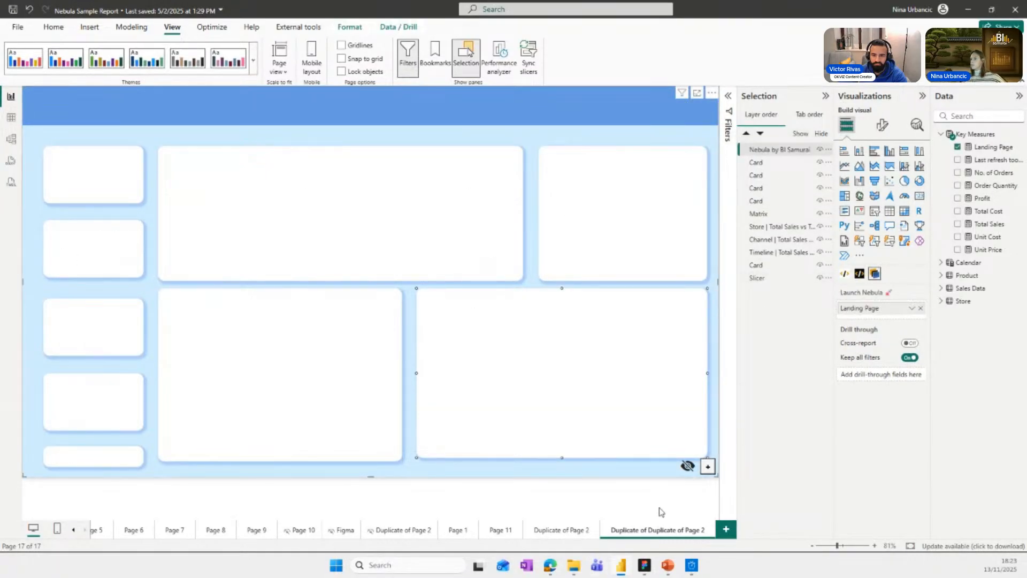
pyautogui.click(688, 465)
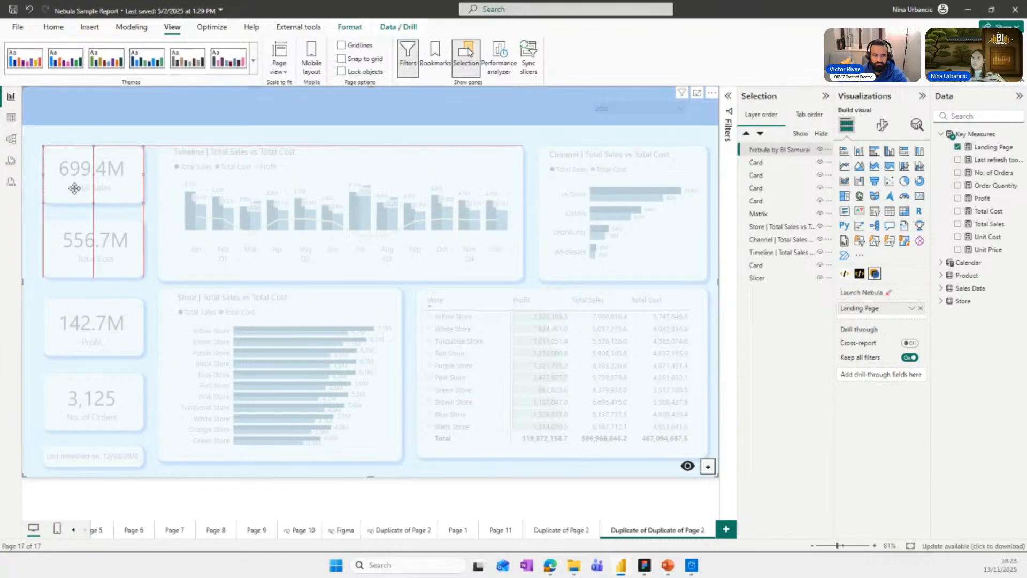
# Make the Total Sales rectangle slightly taller and remove the rectangles behind Total Cost, Profit and No. of Orders.
pyautogui.rightClick(76, 179)
pyautogui.click(67, 180)
pyautogui.moveTo(66, 183); pyautogui.dragTo(94, 211)
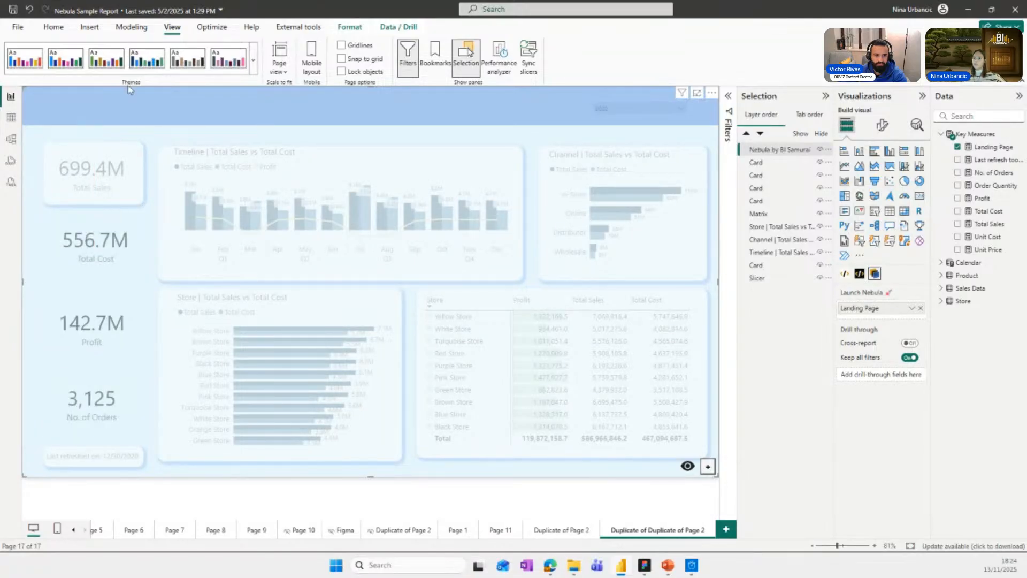
# Duplicate the resized Total Sales rectangle and place the copies behind Total Cost, Profit and No. of Orders, aligned in one column.
pyautogui.click(86, 256)
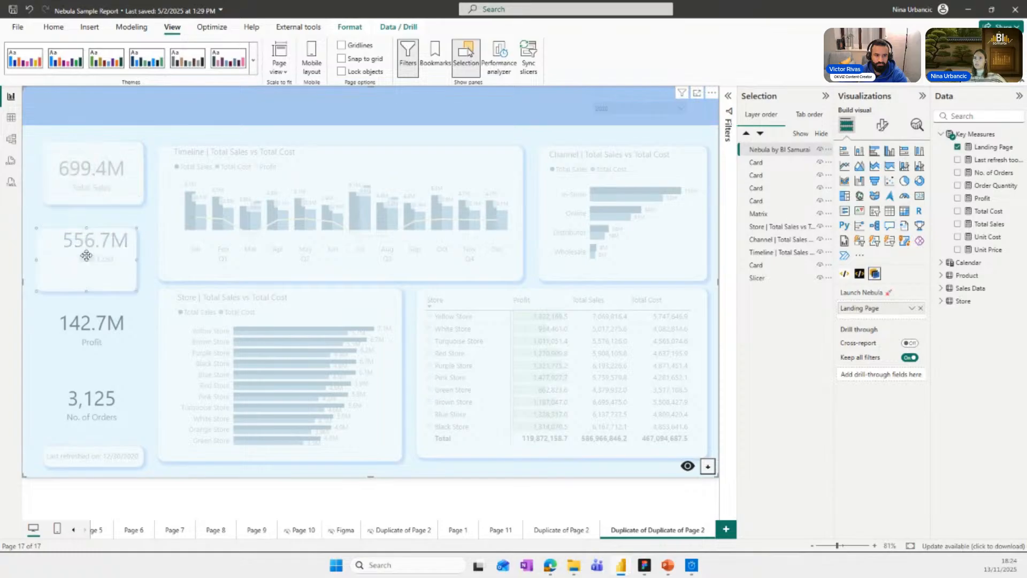
pyautogui.moveTo(87, 256); pyautogui.dragTo(112, 241)
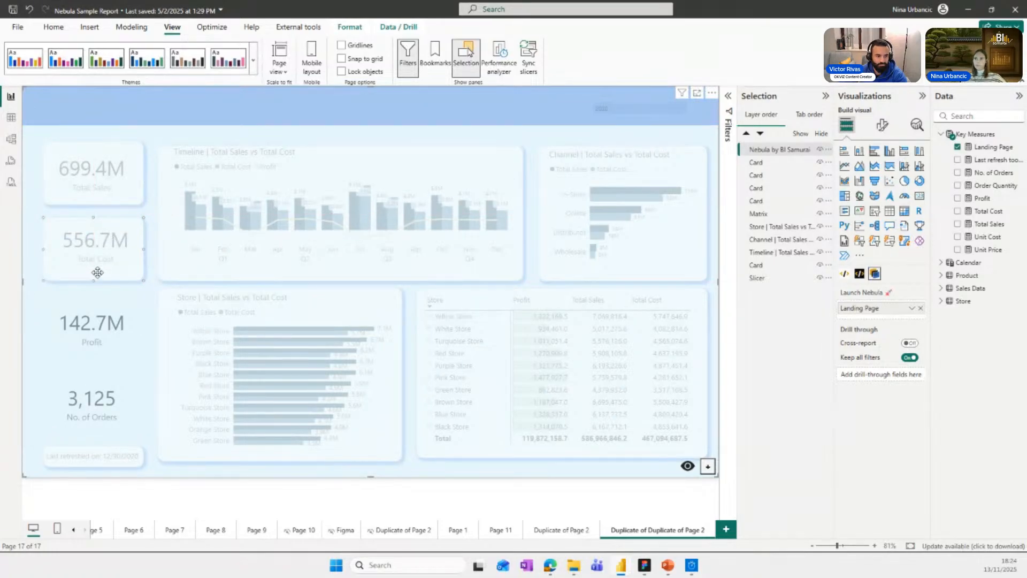
pyautogui.moveTo(85, 323); pyautogui.dragTo(92, 319)
pyautogui.moveTo(94, 394); pyautogui.dragTo(119, 405)
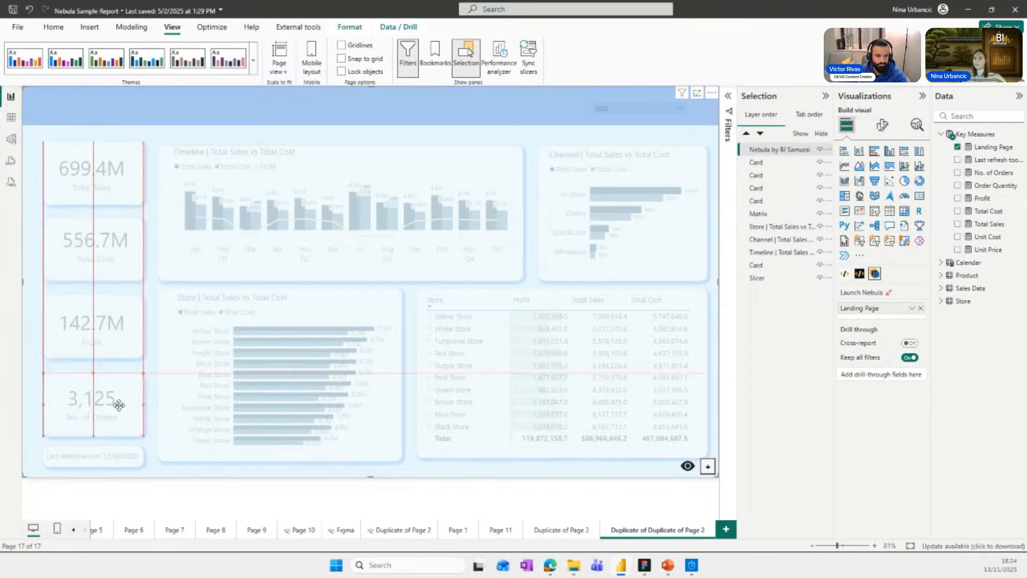
# Move the Timeline and Channel rectangles up so their upper edges align with the Total Sales rectangle.
pyautogui.moveTo(243, 216)
pyautogui.mouseDown()
pyautogui.moveTo(240, 191)
pyautogui.moveTo(240, 206)
pyautogui.mouseUp()
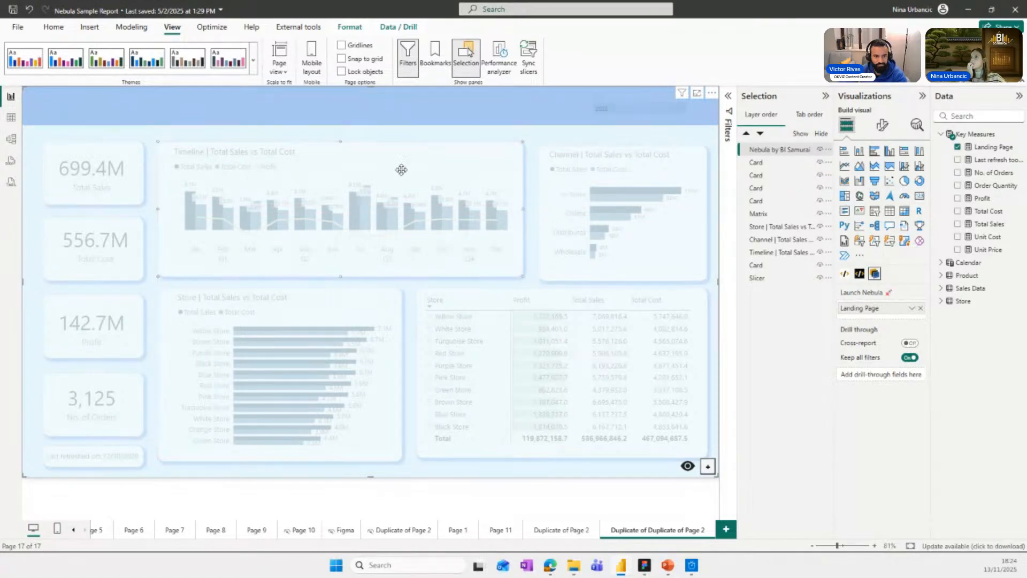
pyautogui.moveTo(607, 193); pyautogui.dragTo(599, 224)
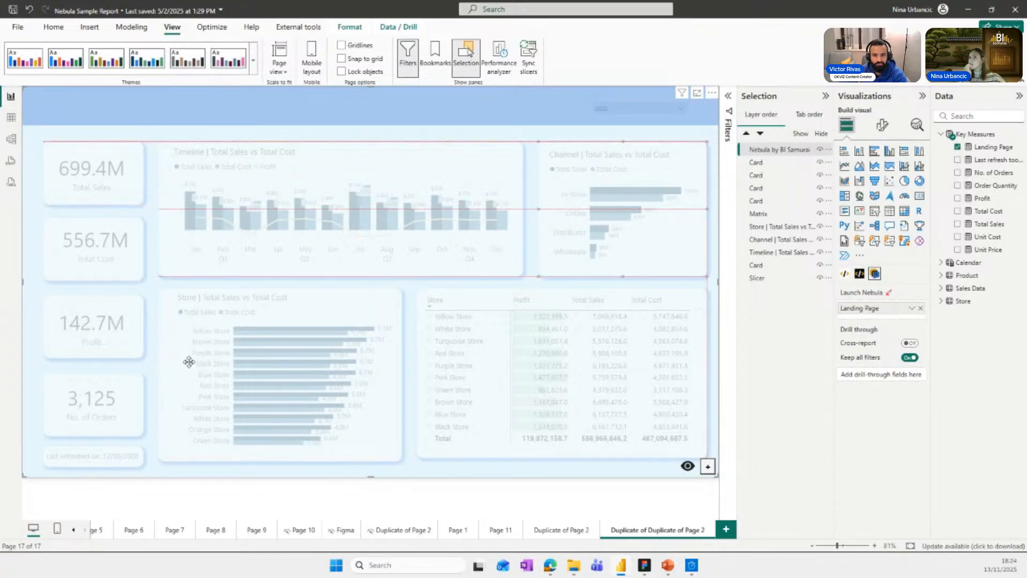
# Move the Store chart and matrix rectangles down to align their upper edges with the Profit rectangle.
pyautogui.click(247, 301)
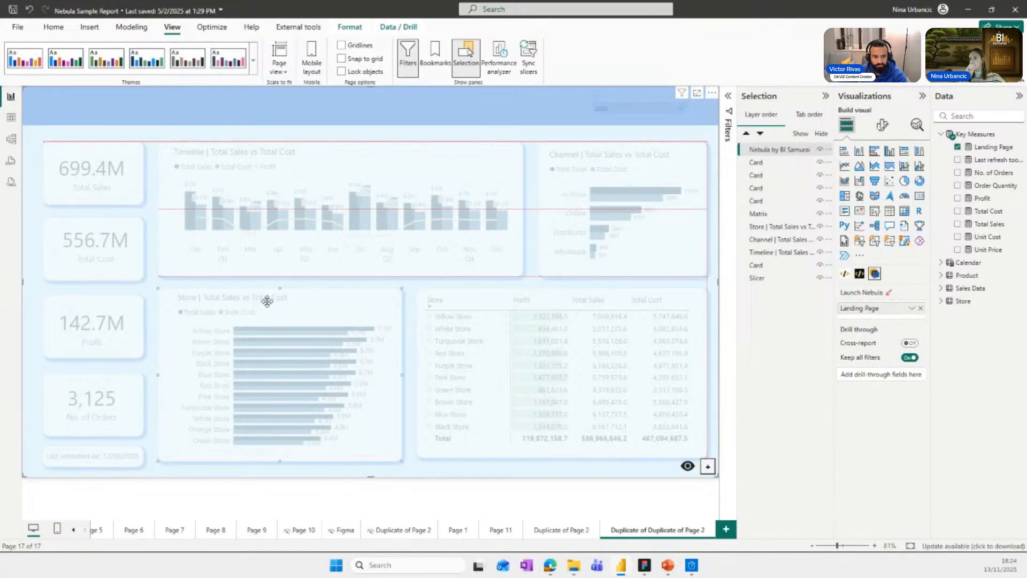
pyautogui.moveTo(270, 301)
pyautogui.mouseDown()
pyautogui.moveTo(270, 316)
pyautogui.moveTo(266, 299)
pyautogui.mouseUp()
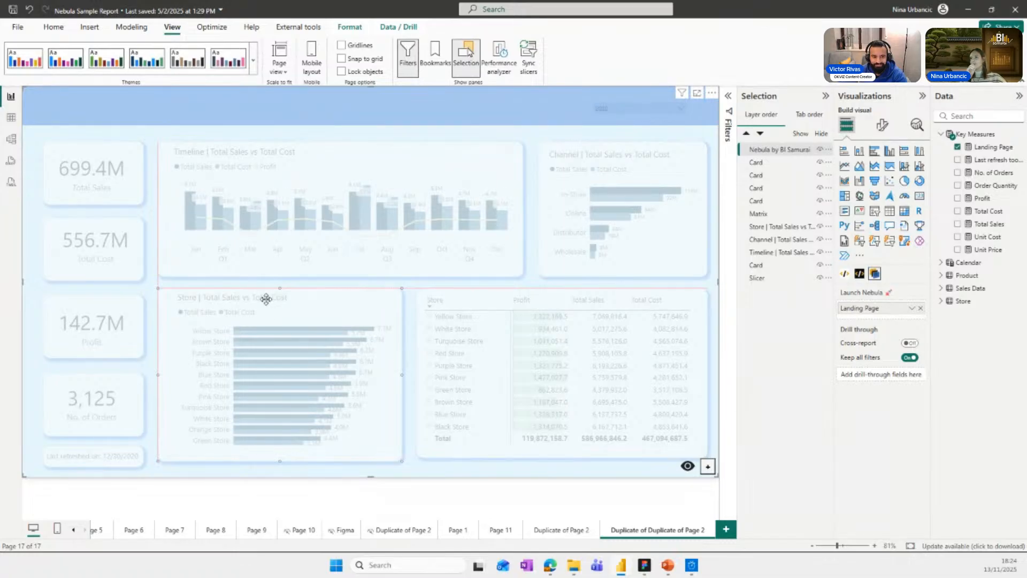
pyautogui.click(496, 311)
# Resize the Store and matrix rectangles to align their lower edges with the last refreshed rectangle, and turn off the see-through view.
pyautogui.click(375, 396)
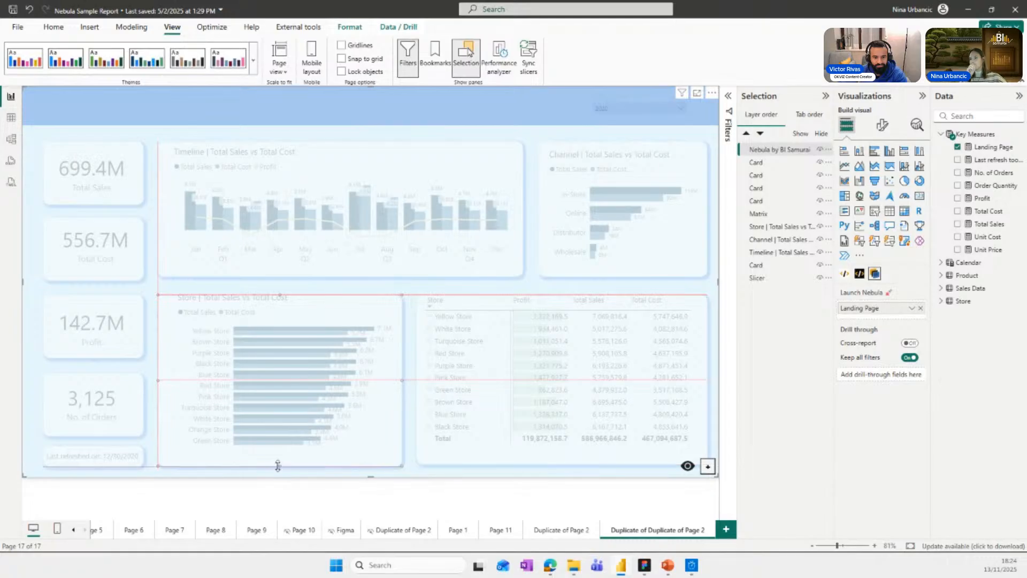
pyautogui.click(457, 447)
pyautogui.moveTo(561, 464); pyautogui.dragTo(560, 467)
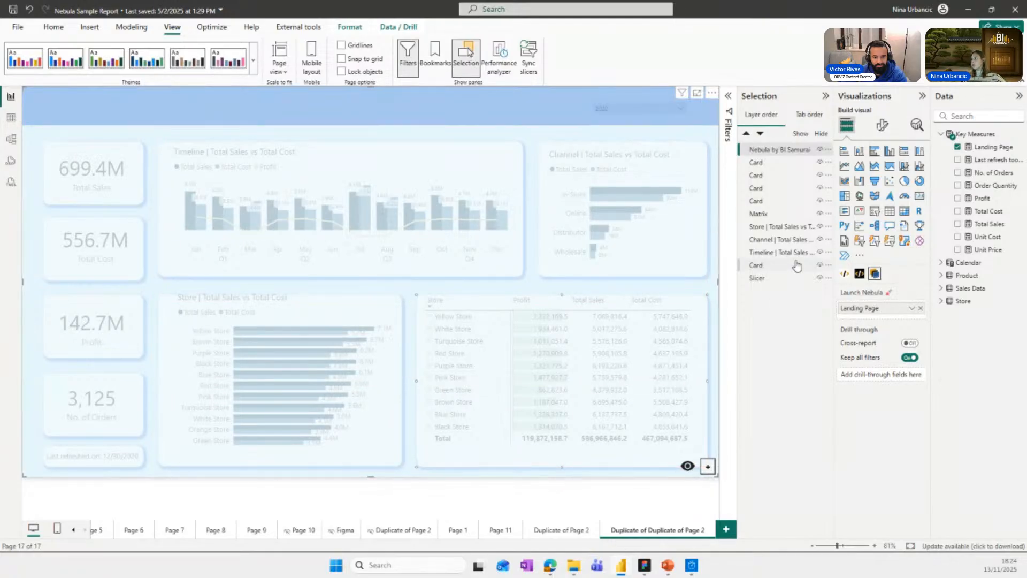
pyautogui.click(685, 464)
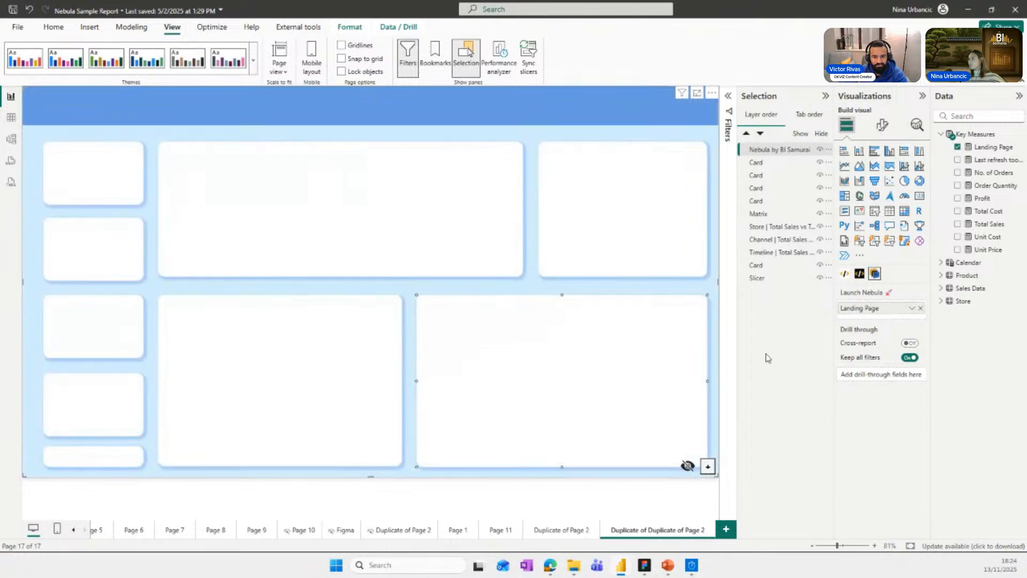
# Send the Nebula background behind all visuals and lower the Store chart and the matrix's upper edge to fit inside their rectangles.
pyautogui.moveTo(789, 149); pyautogui.dragTo(791, 289)
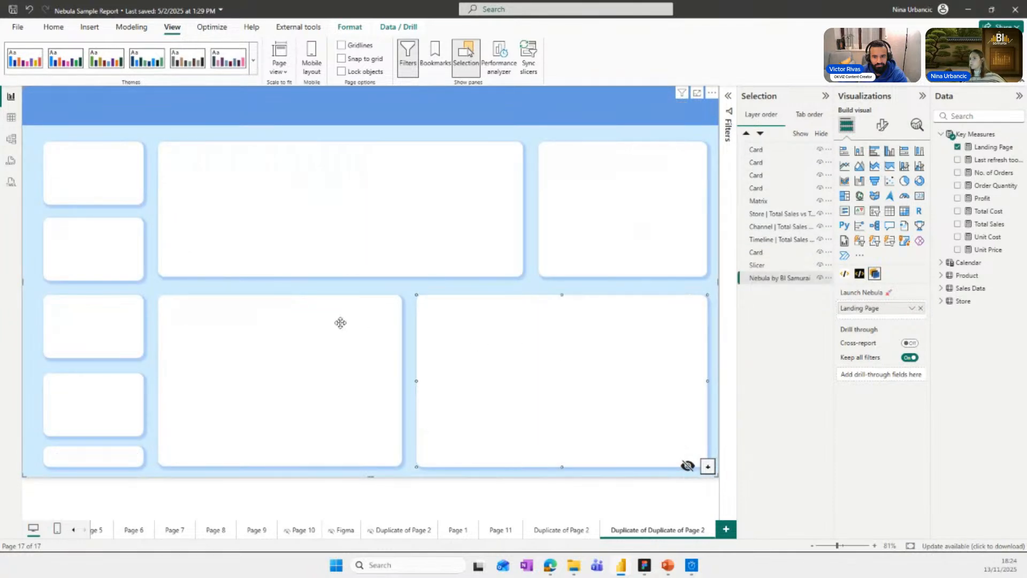
pyautogui.click(318, 323)
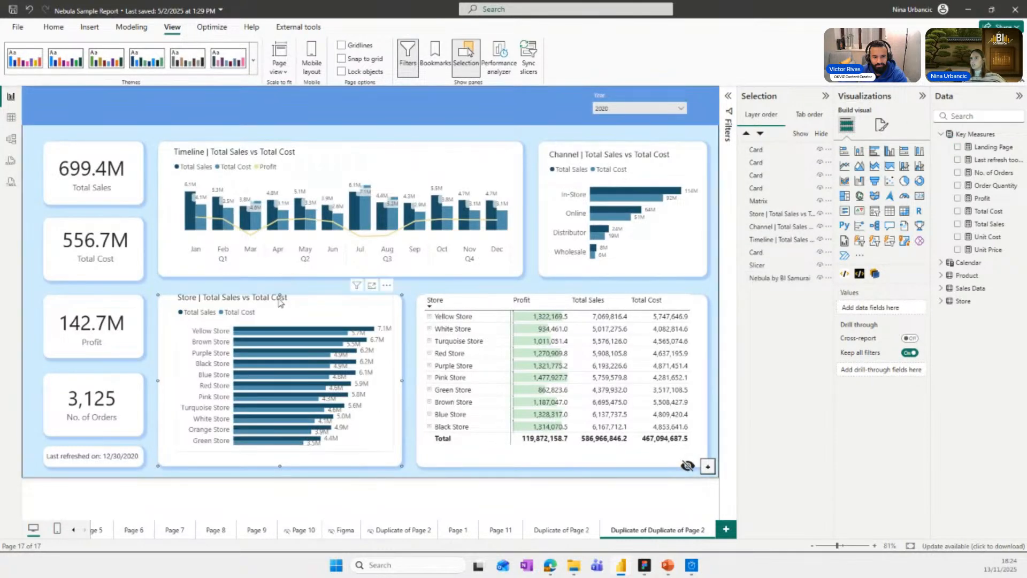
pyautogui.moveTo(277, 304); pyautogui.dragTo(274, 311)
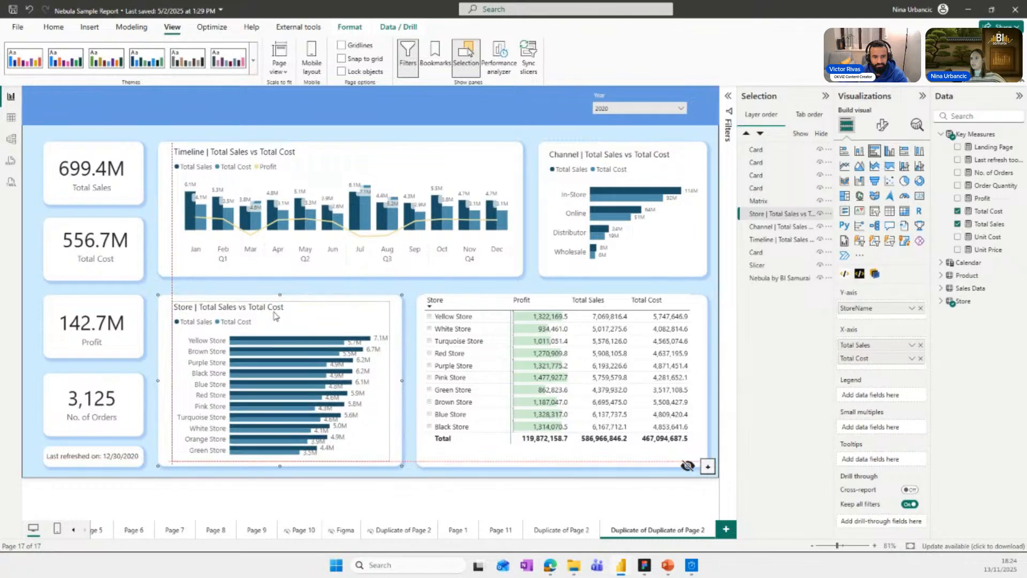
pyautogui.click(582, 450)
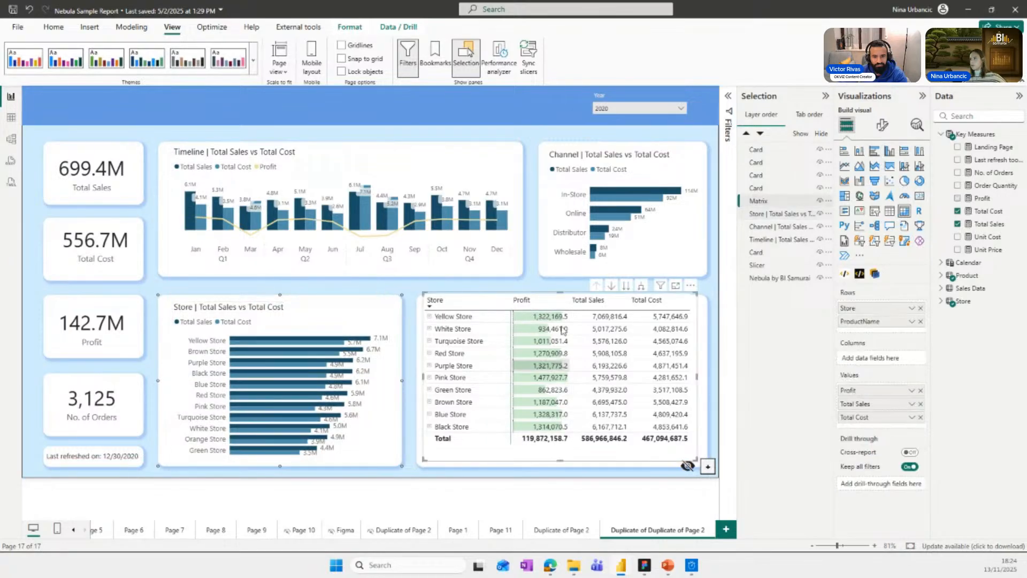
pyautogui.moveTo(564, 299); pyautogui.dragTo(564, 309)
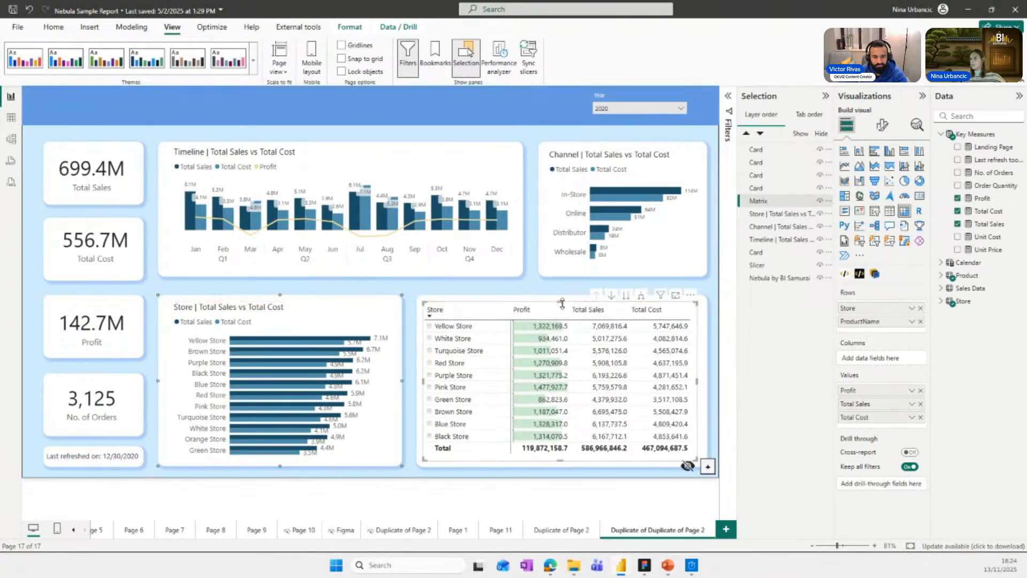
pyautogui.click(488, 488)
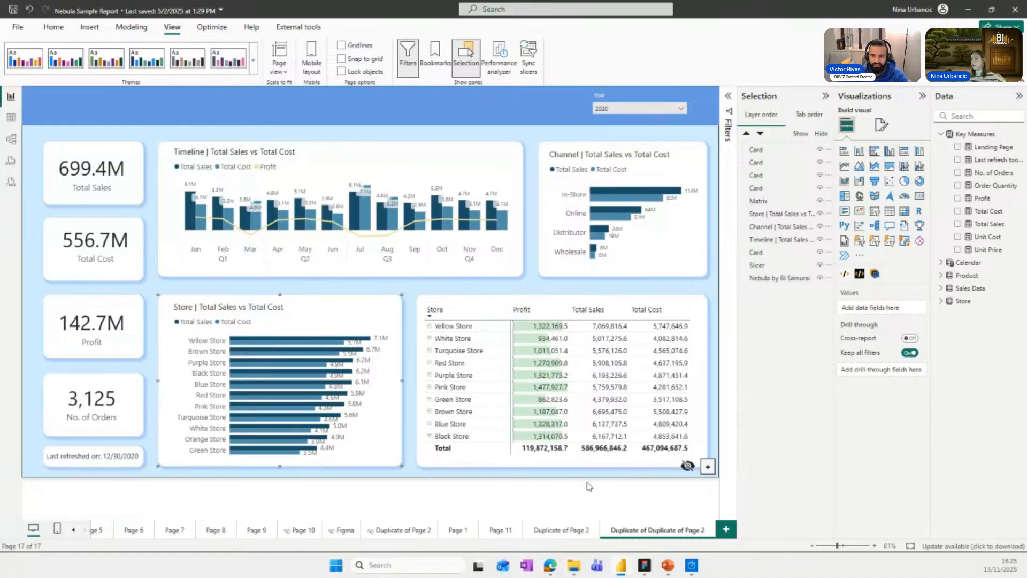
# Turn on the Nebula background's see-through view and return the background behind all the visuals.
pyautogui.moveTo(760, 277); pyautogui.dragTo(763, 150)
pyautogui.click(689, 467)
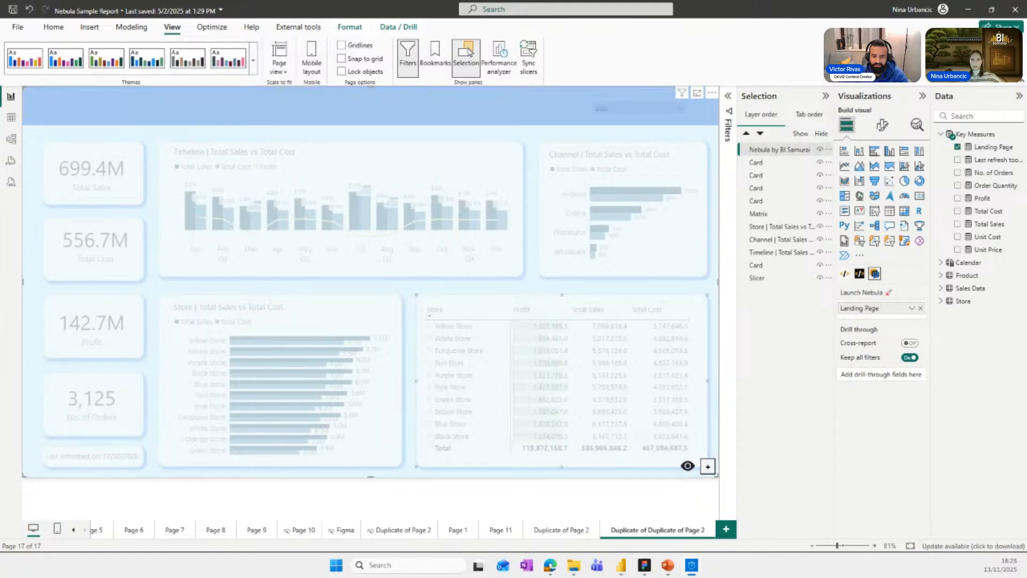
pyautogui.moveTo(0, 268); pyautogui.dragTo(0, 350)
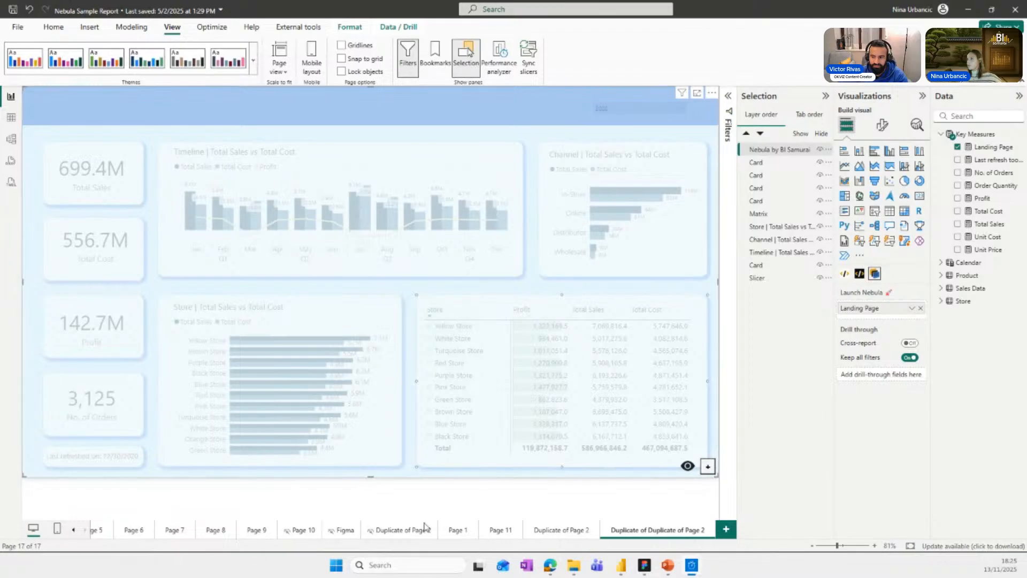
pyautogui.moveTo(785, 153); pyautogui.dragTo(786, 283)
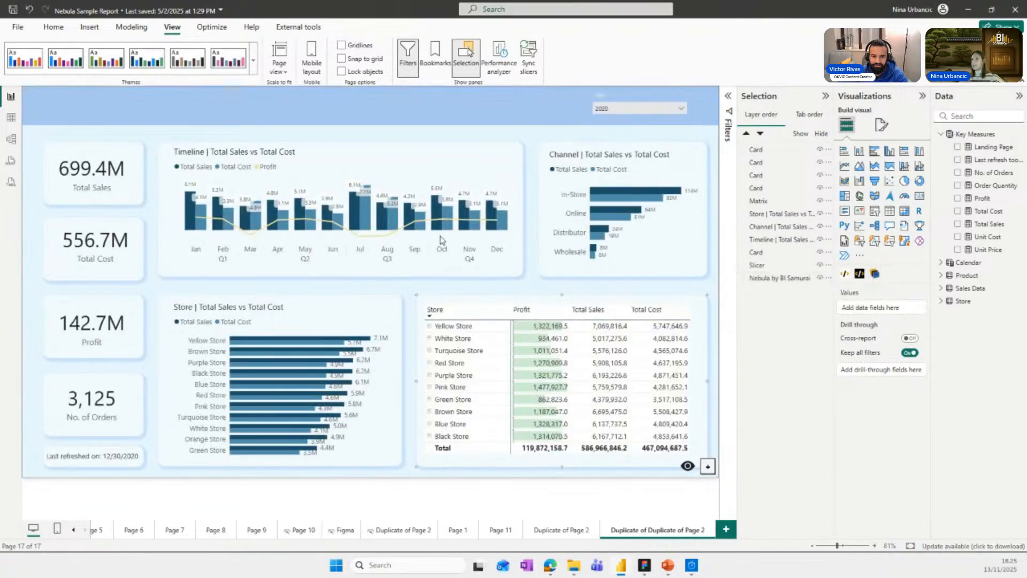
# Narrow the Timeline chart from its right side and widen the Channel chart leftward into the freed space.
pyautogui.click(392, 166)
pyautogui.moveTo(521, 206); pyautogui.dragTo(454, 208)
pyautogui.click(551, 217)
pyautogui.moveTo(551, 217); pyautogui.dragTo(487, 218)
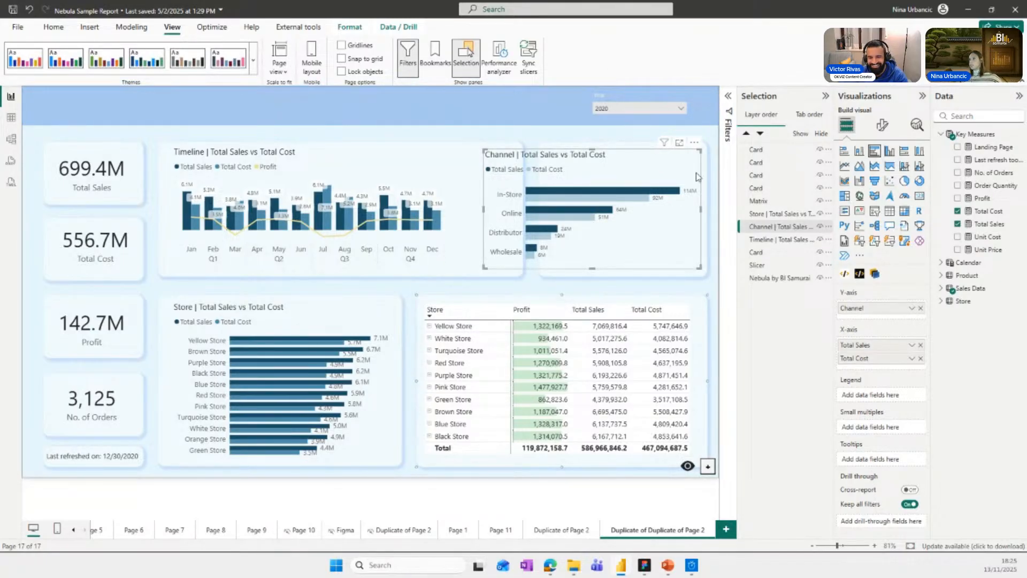
# Resize the Timeline and Channel rectangles in Nebula to match their charts, and restore the opaque background behind the visuals.
pyautogui.moveTo(791, 277); pyautogui.dragTo(784, 151)
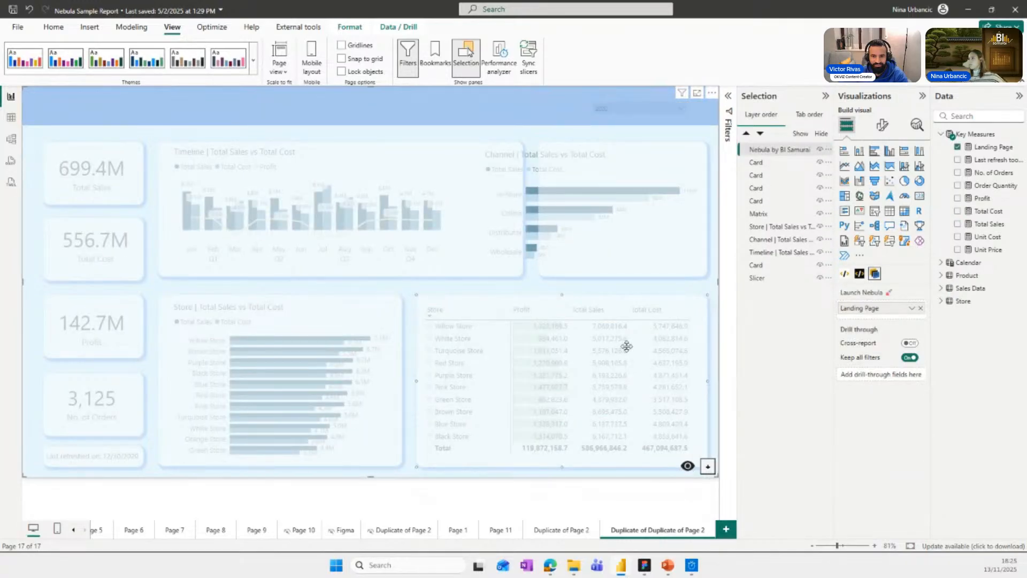
pyautogui.click(491, 211)
pyautogui.moveTo(522, 211); pyautogui.dragTo(467, 210)
pyautogui.click(541, 210)
pyautogui.moveTo(775, 153); pyautogui.dragTo(783, 278)
pyautogui.click(687, 466)
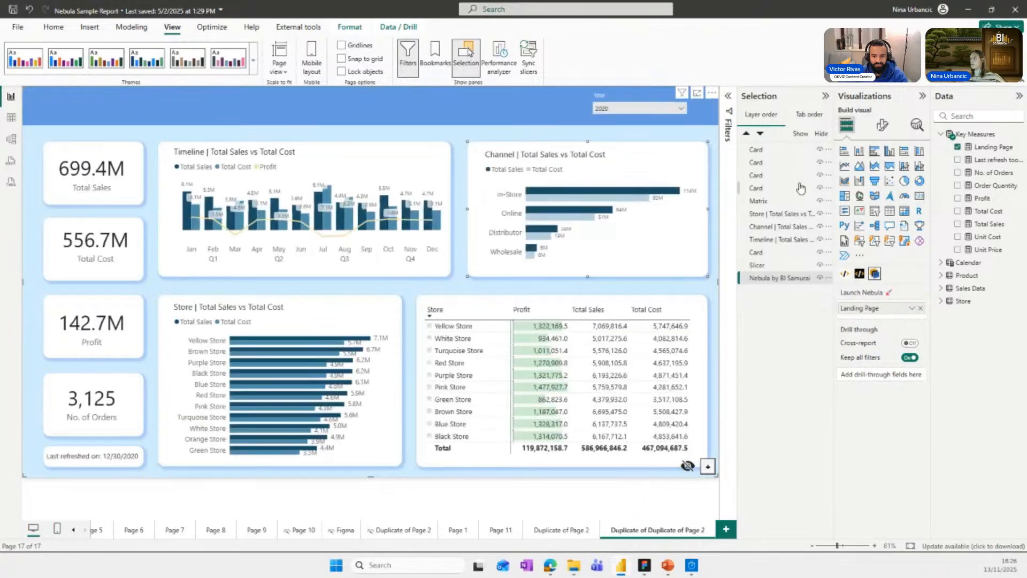
pyautogui.click(671, 489)
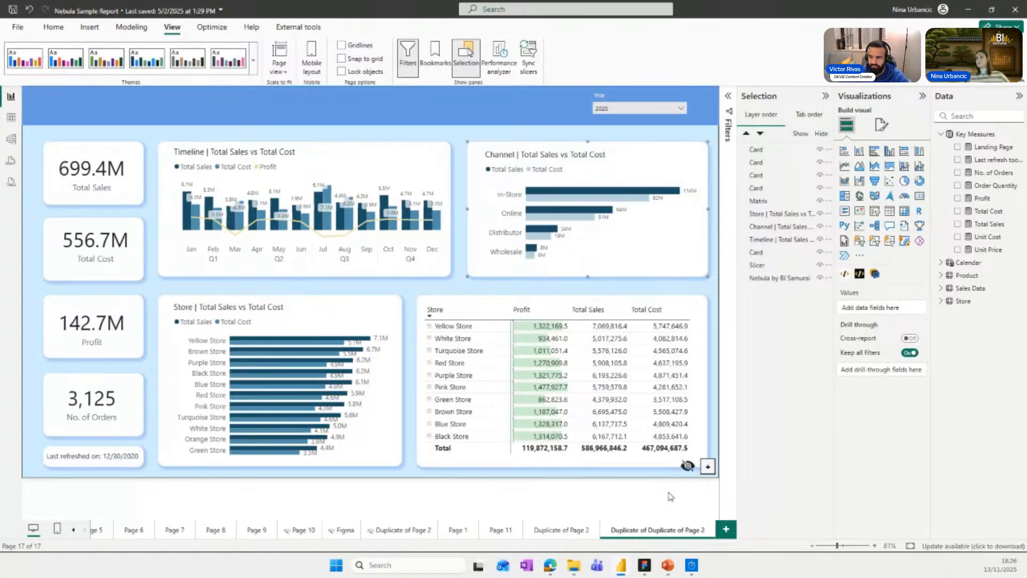
# Toggle the Nebula background's see-through view on and off.
pyautogui.click(684, 466)
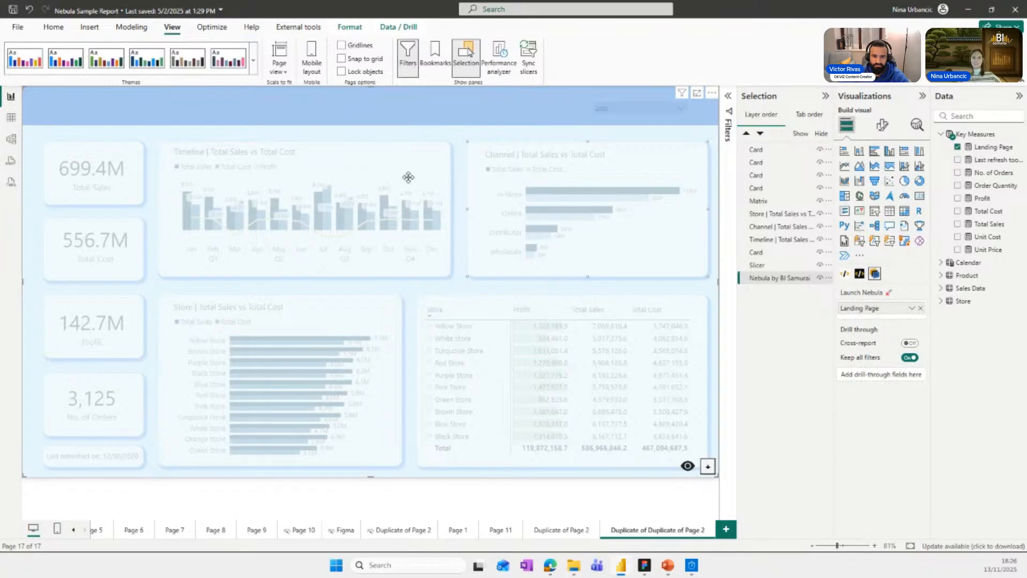
pyautogui.click(687, 466)
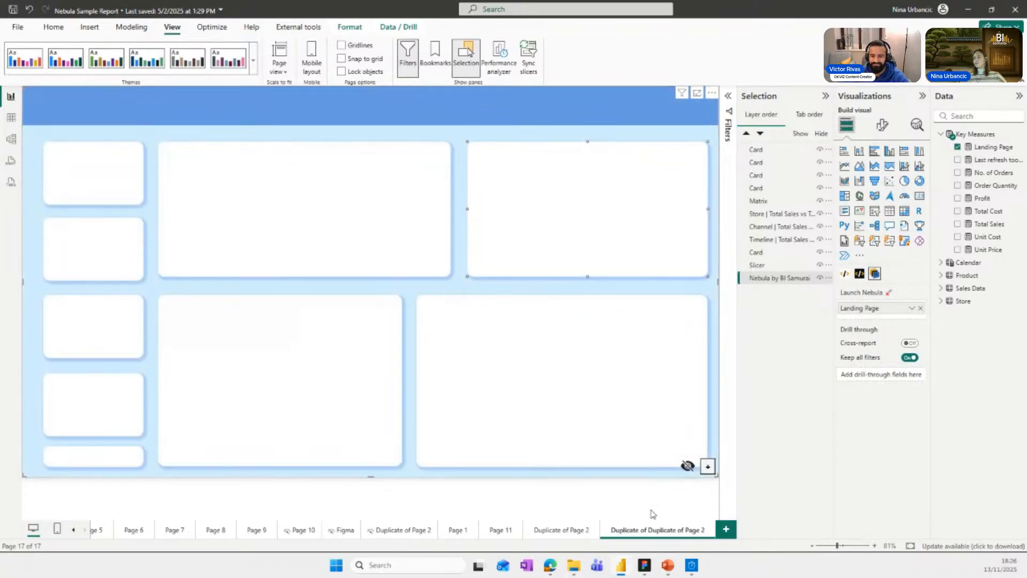
pyautogui.click(628, 513)
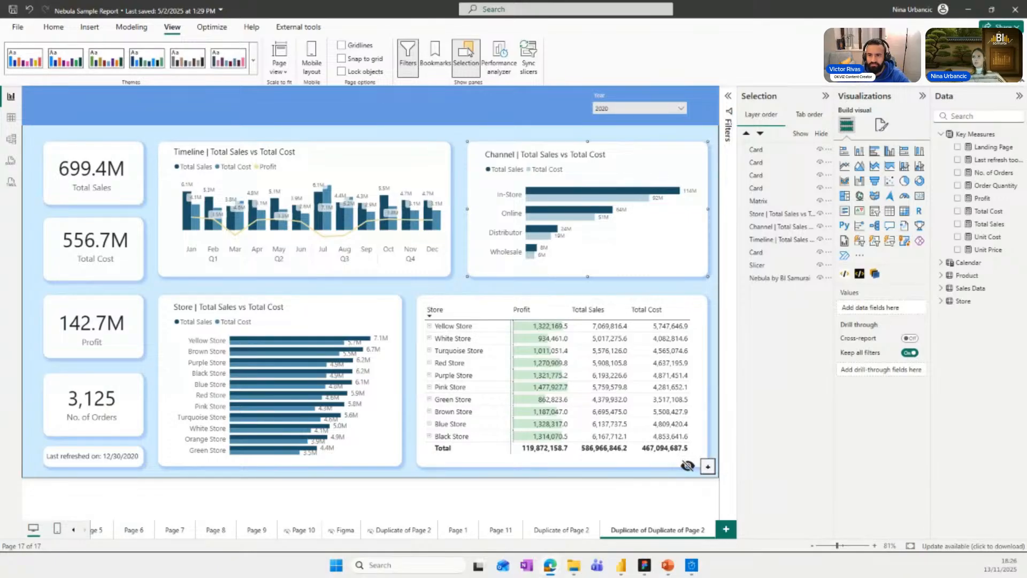
# Stretch the Timeline chart down over the Store rectangle and lower the Store chart's upper edge to make room.
pyautogui.click(314, 262)
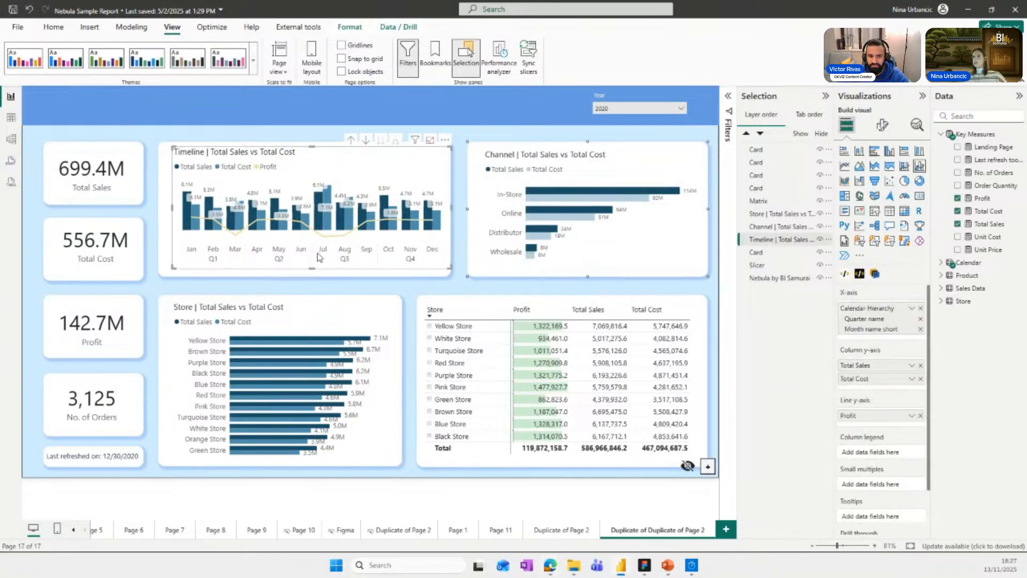
pyautogui.moveTo(317, 274); pyautogui.dragTo(317, 323)
pyautogui.click(313, 362)
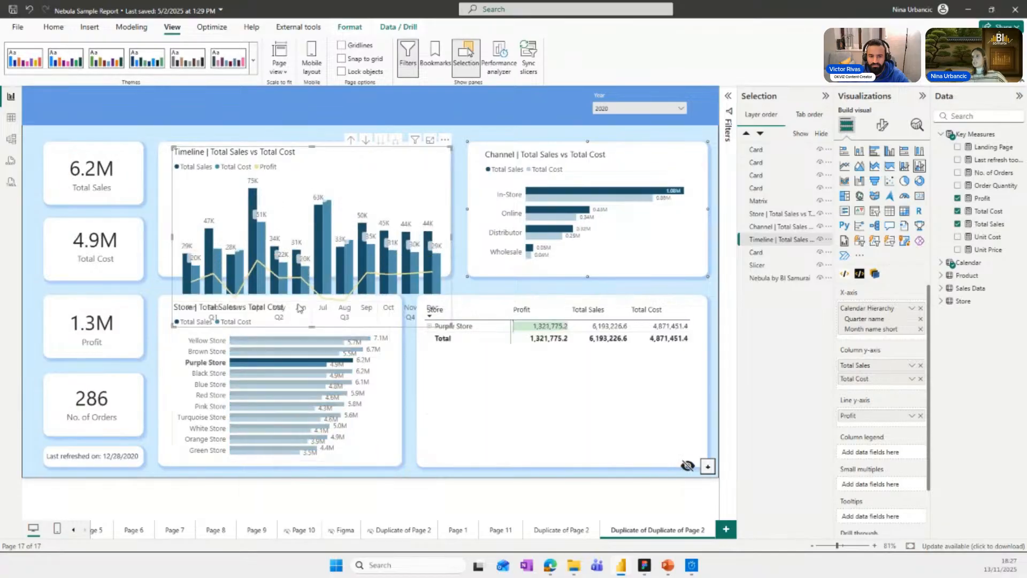
pyautogui.click(375, 419)
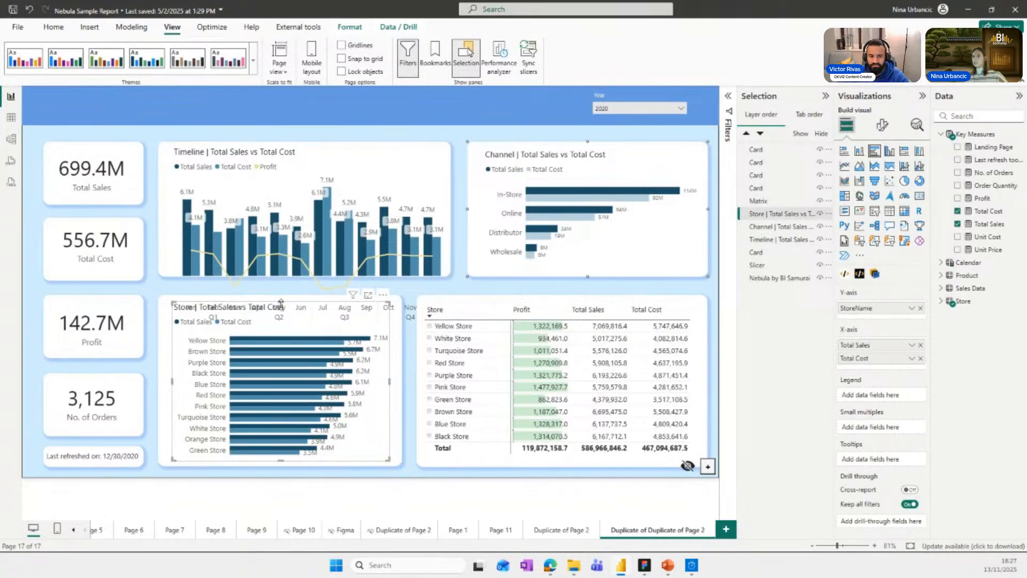
pyautogui.moveTo(282, 302); pyautogui.dragTo(282, 338)
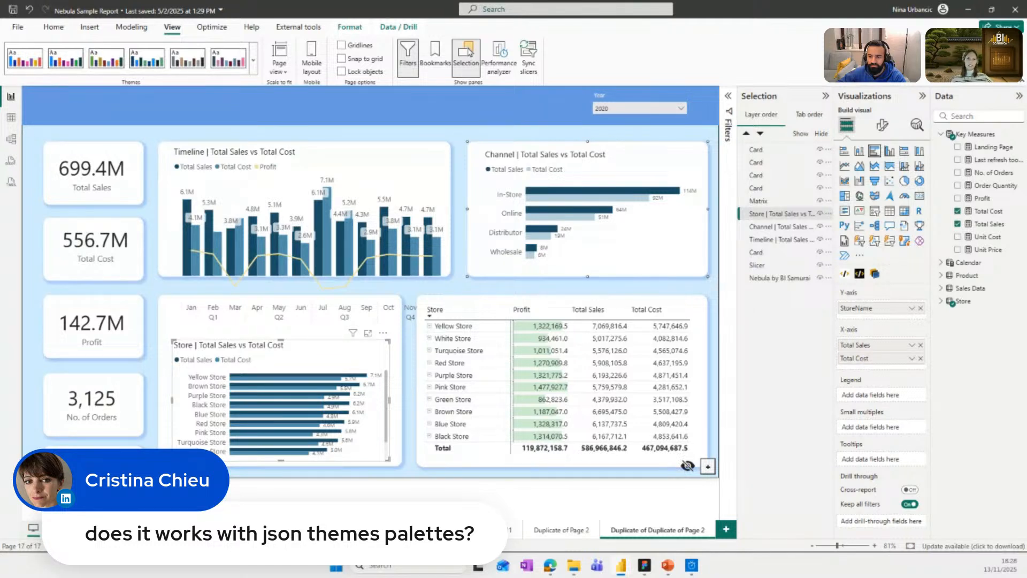
# Shrink the Timeline chart's height back inside its rectangle and shift the chart slightly left.
pyautogui.click(321, 177)
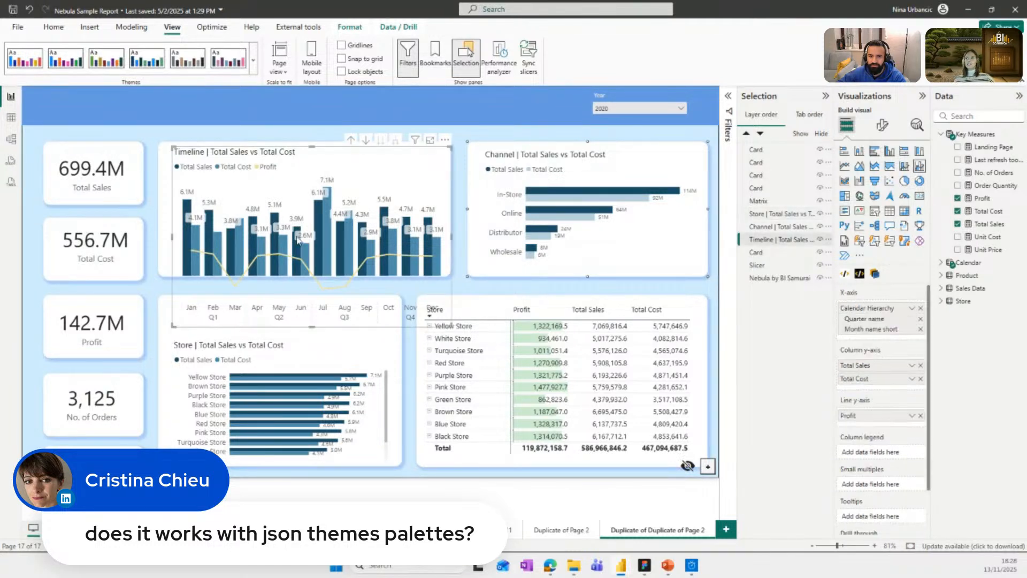
pyautogui.moveTo(315, 329); pyautogui.dragTo(307, 270)
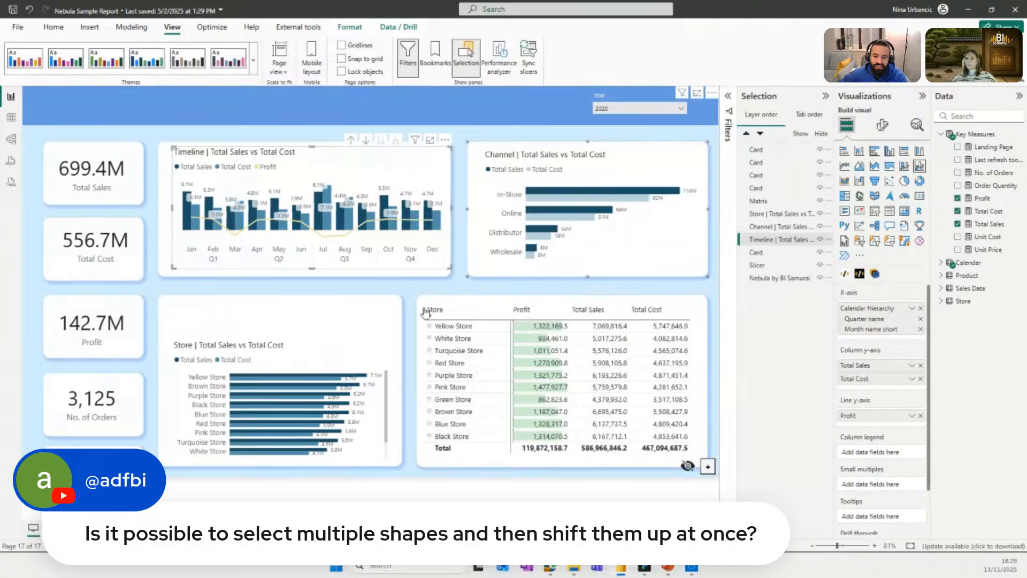
pyautogui.moveTo(284, 158); pyautogui.dragTo(276, 158)
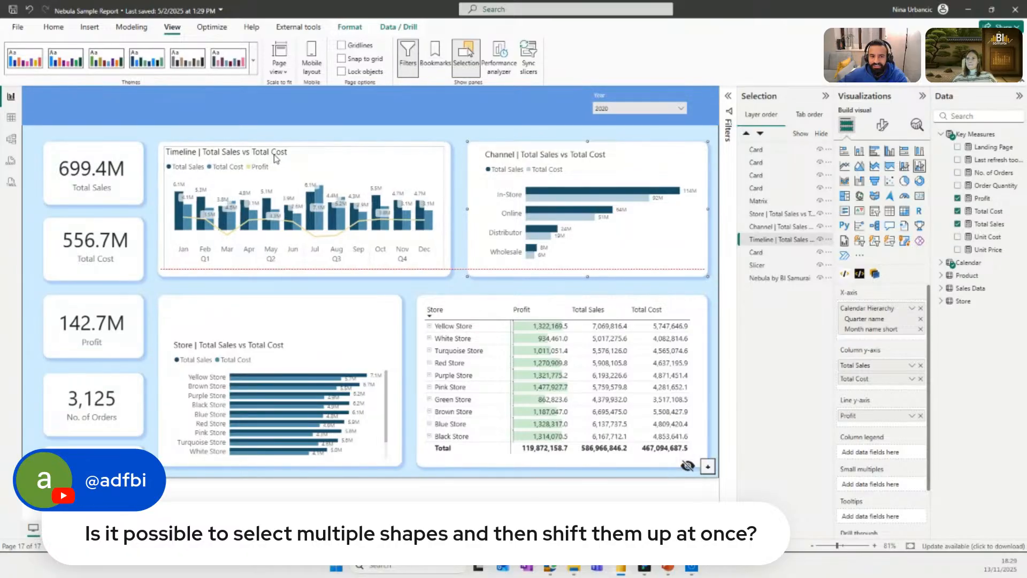
pyautogui.click(338, 124)
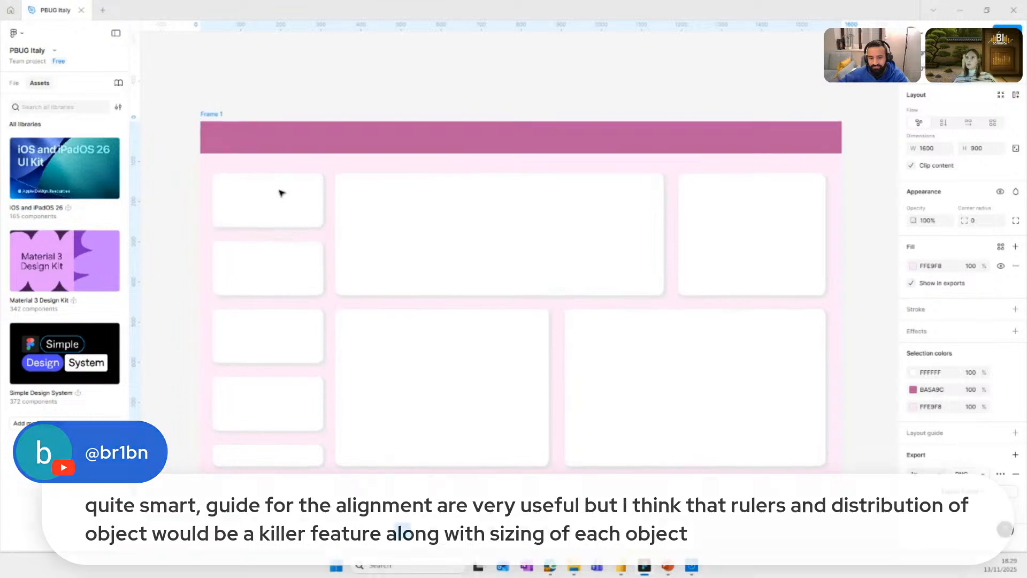
# Examine the first card's alignment guides and spacing to the neighbouring cards in the Figma background design.
pyautogui.click(275, 201)
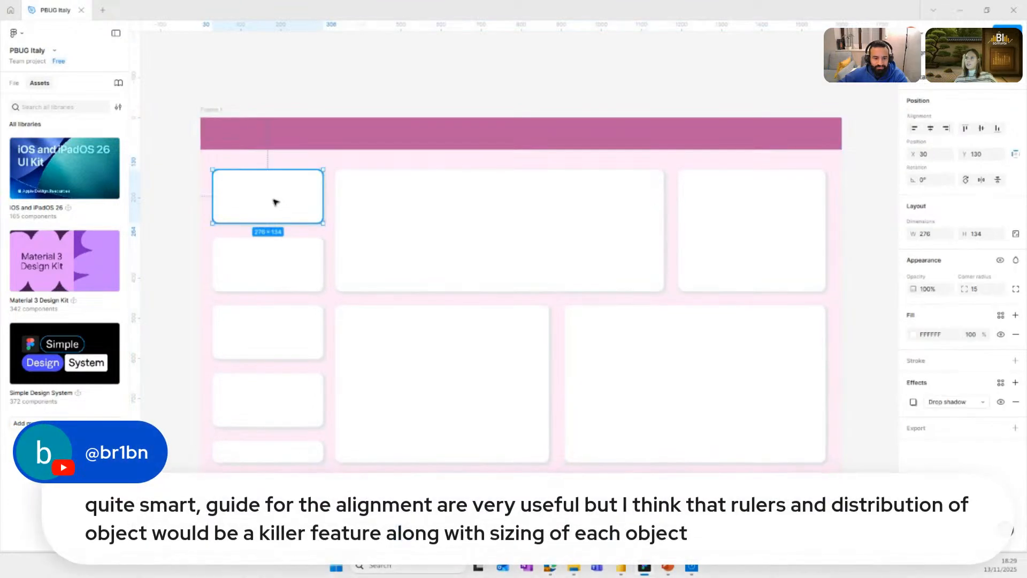
pyautogui.moveTo(273, 200); pyautogui.dragTo(274, 201)
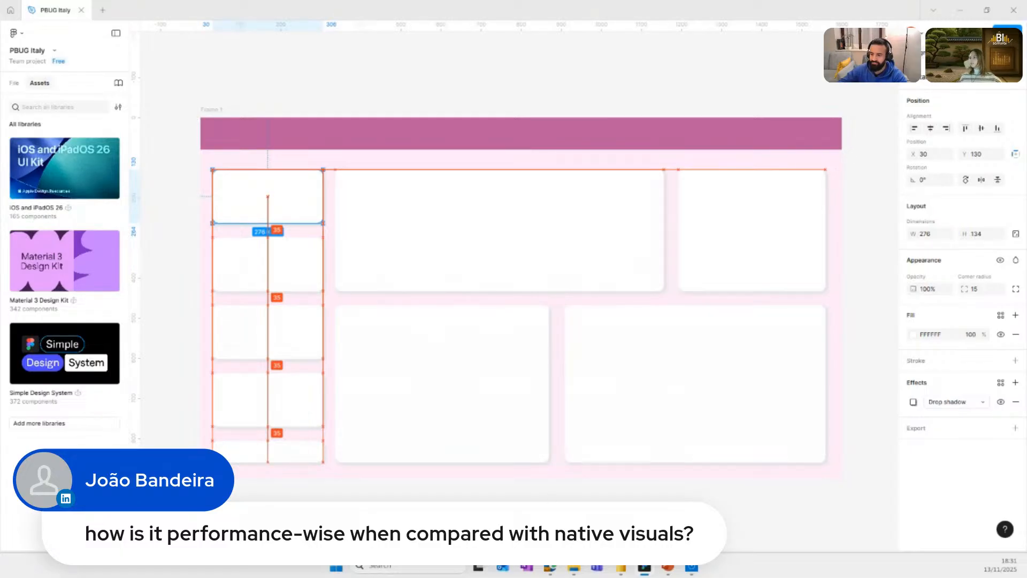
# Switch back to Power BI Desktop and bring the Nebula background in front of all visuals.
pyautogui.click(620, 568)
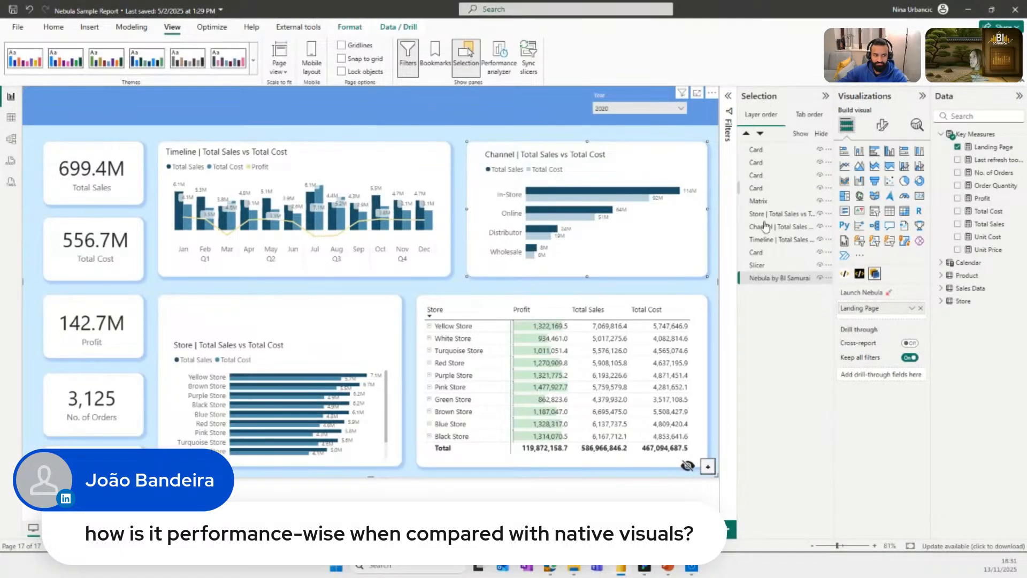
pyautogui.click(764, 288)
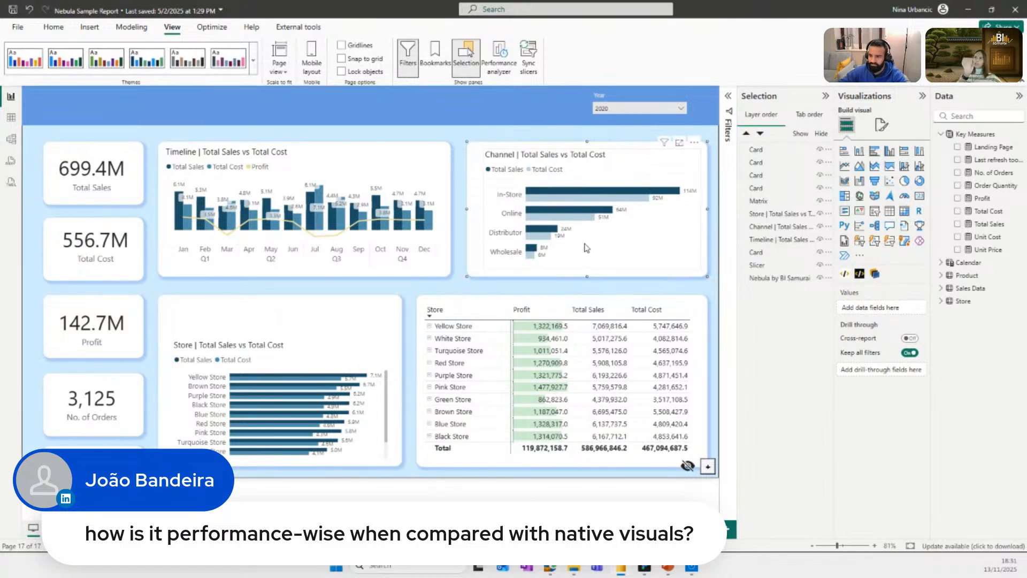
pyautogui.click(786, 279)
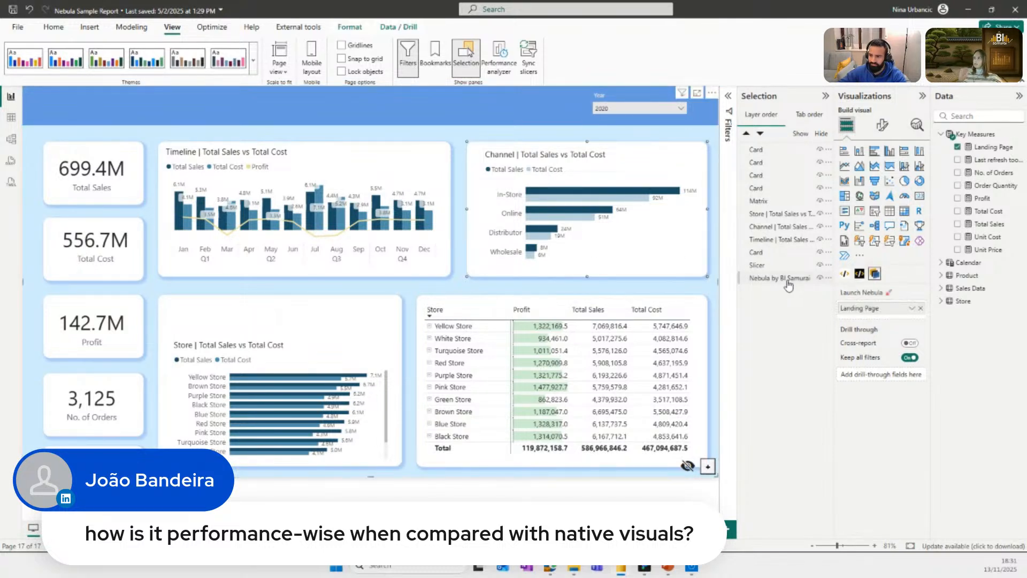
pyautogui.moveTo(788, 286); pyautogui.dragTo(785, 154)
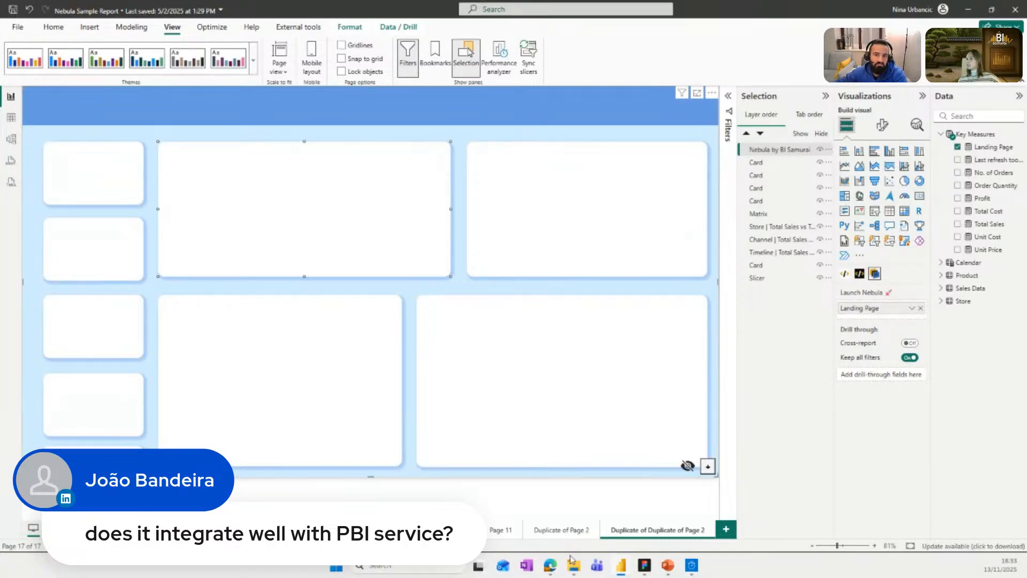
# Switch to the published Nebula Sample Report in the Power BI service and view Page 2 through Page 5.
pyautogui.moveTo(550, 565)
pyautogui.moveTo(511, 524)
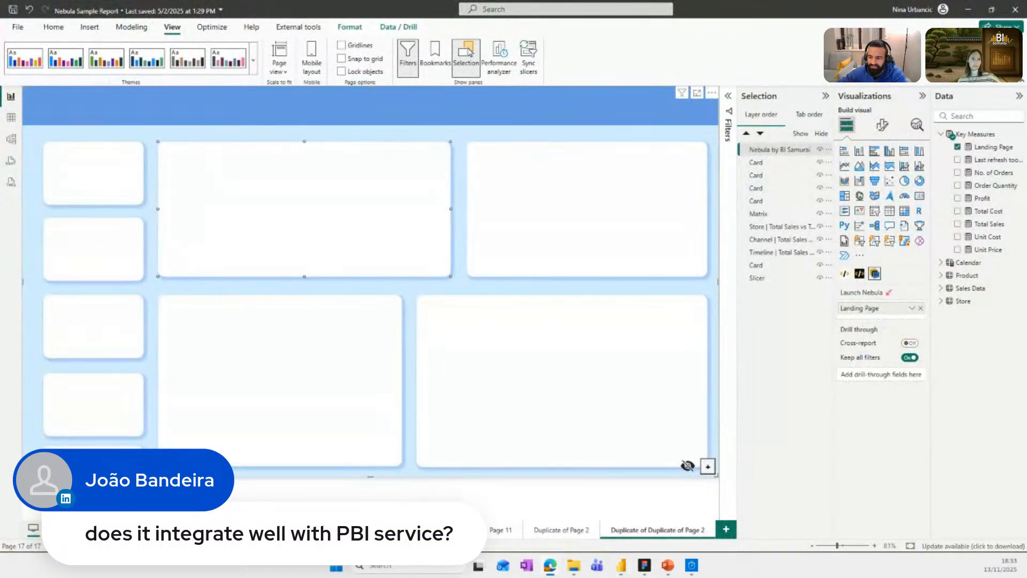
pyautogui.moveTo(0, 369); pyautogui.dragTo(247, 339)
pyautogui.click(715, 206)
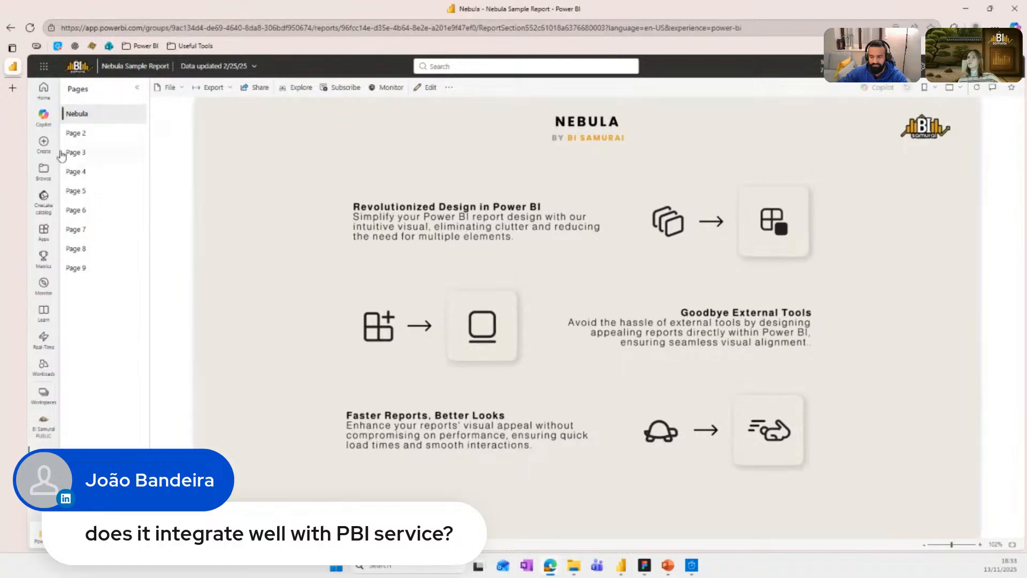
pyautogui.click(78, 133)
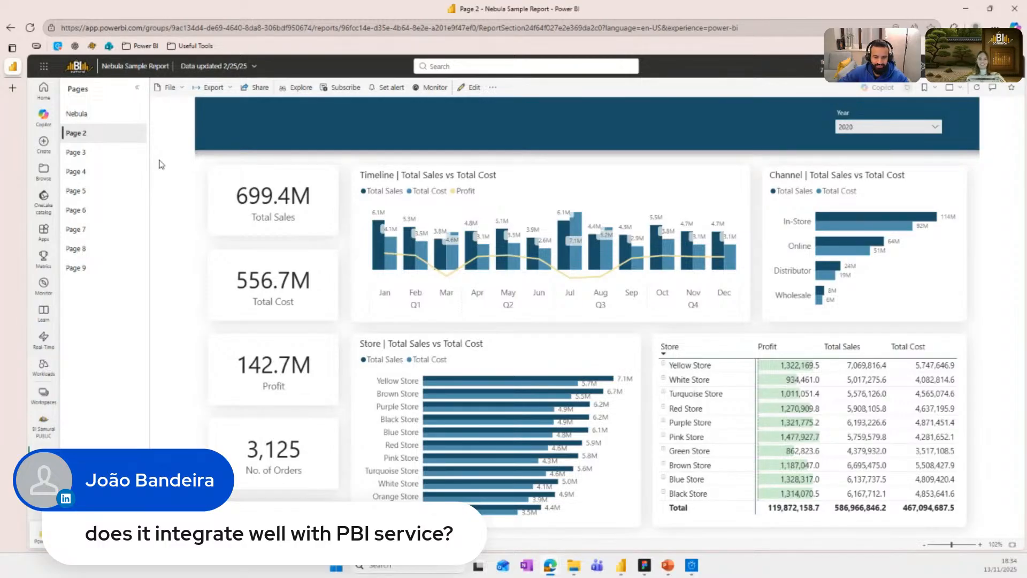
pyautogui.click(78, 156)
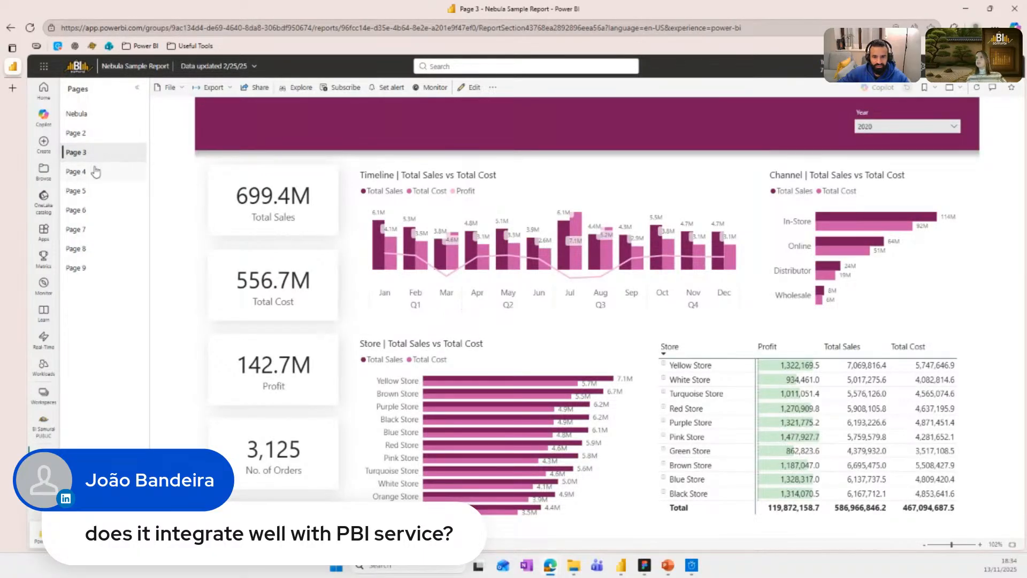
pyautogui.click(95, 171)
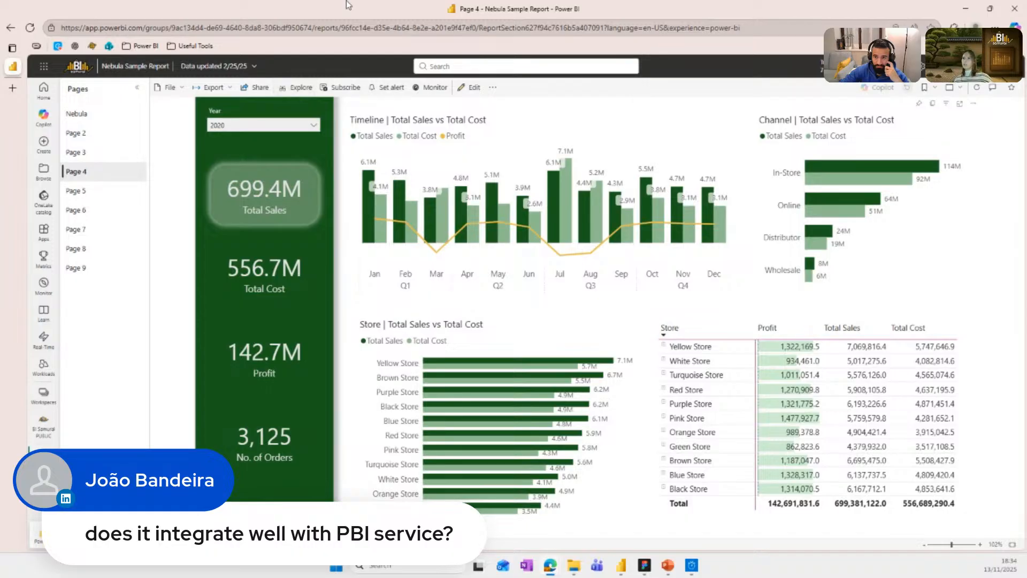
pyautogui.click(111, 197)
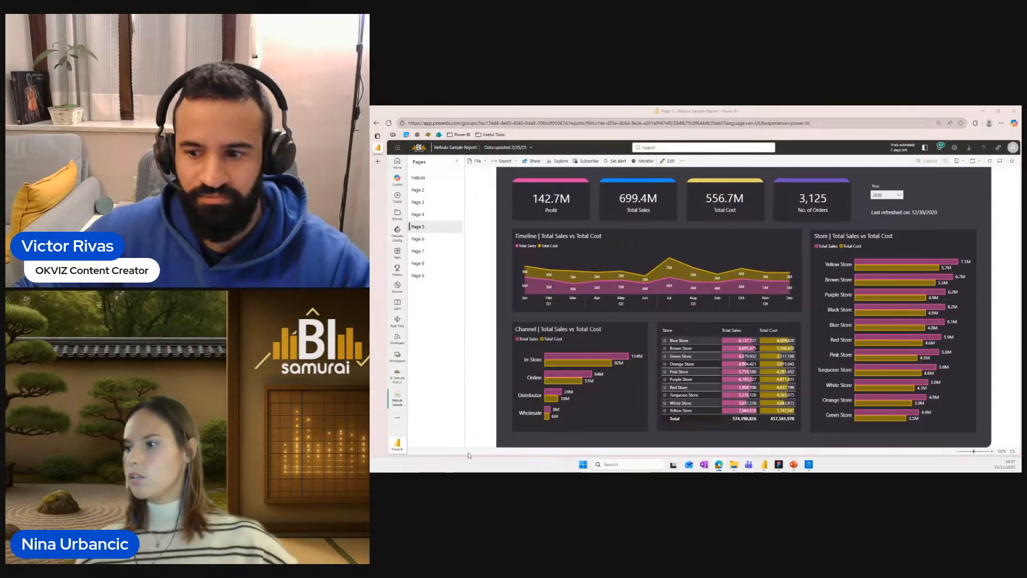
# Switch to the PowerPoint slideshow and advance from the Live Demo slide to the Q&A slide.
pyautogui.moveTo(794, 464)
pyautogui.click(841, 438)
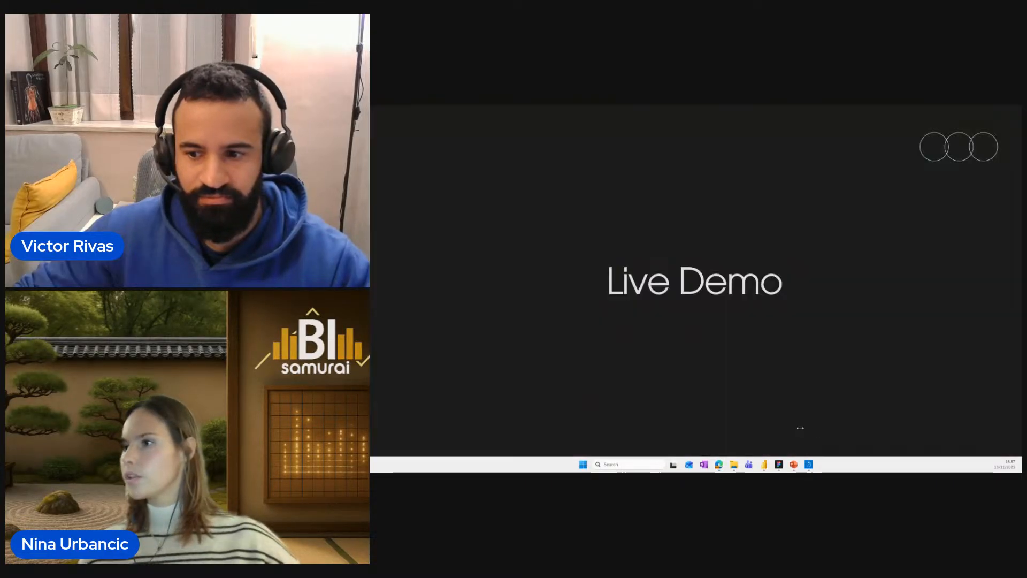
pyautogui.click(695, 362)
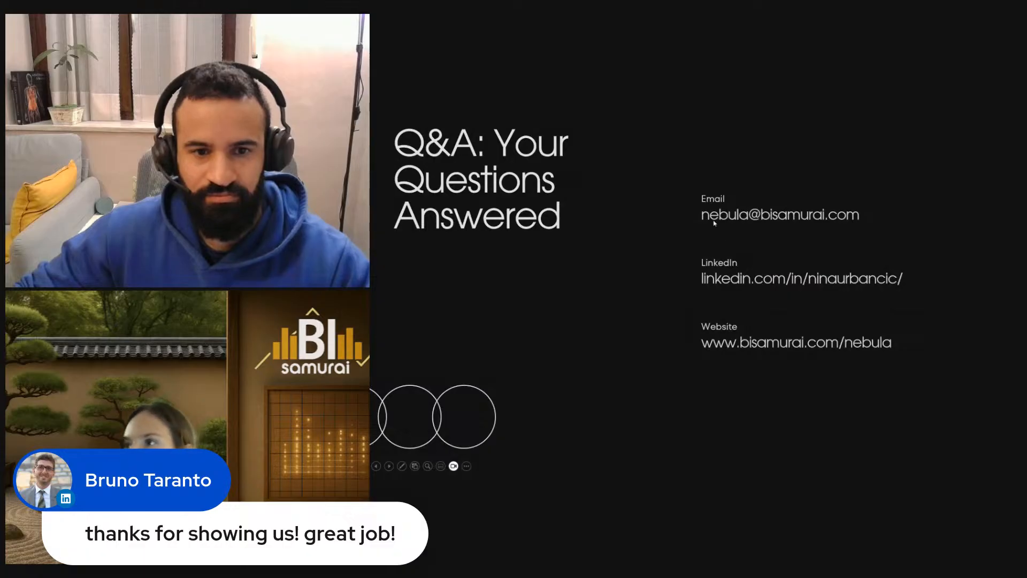